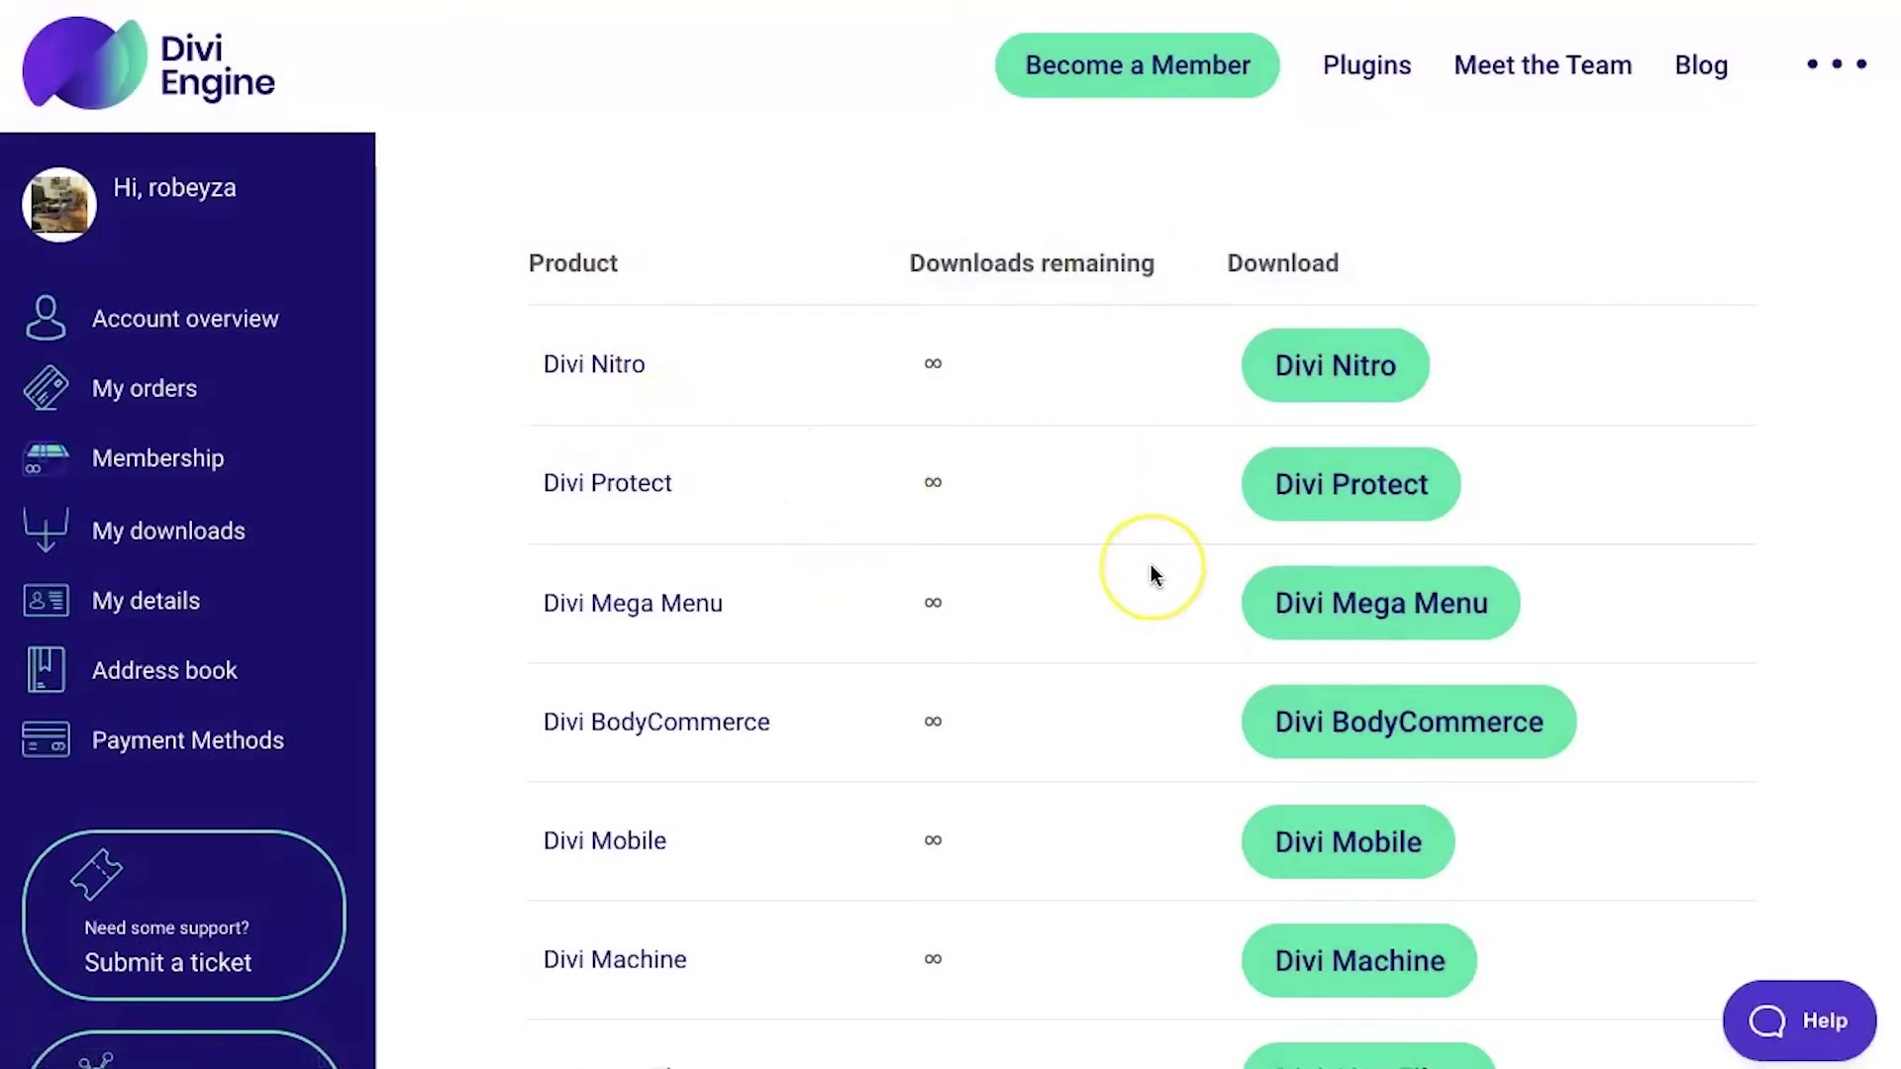
Step: Download the Divi Form Builder plugin zip from Divi Engine and save it to a chosen folder
scroll(1151, 564, down, 5)
scroll(1150, 565, up, 3)
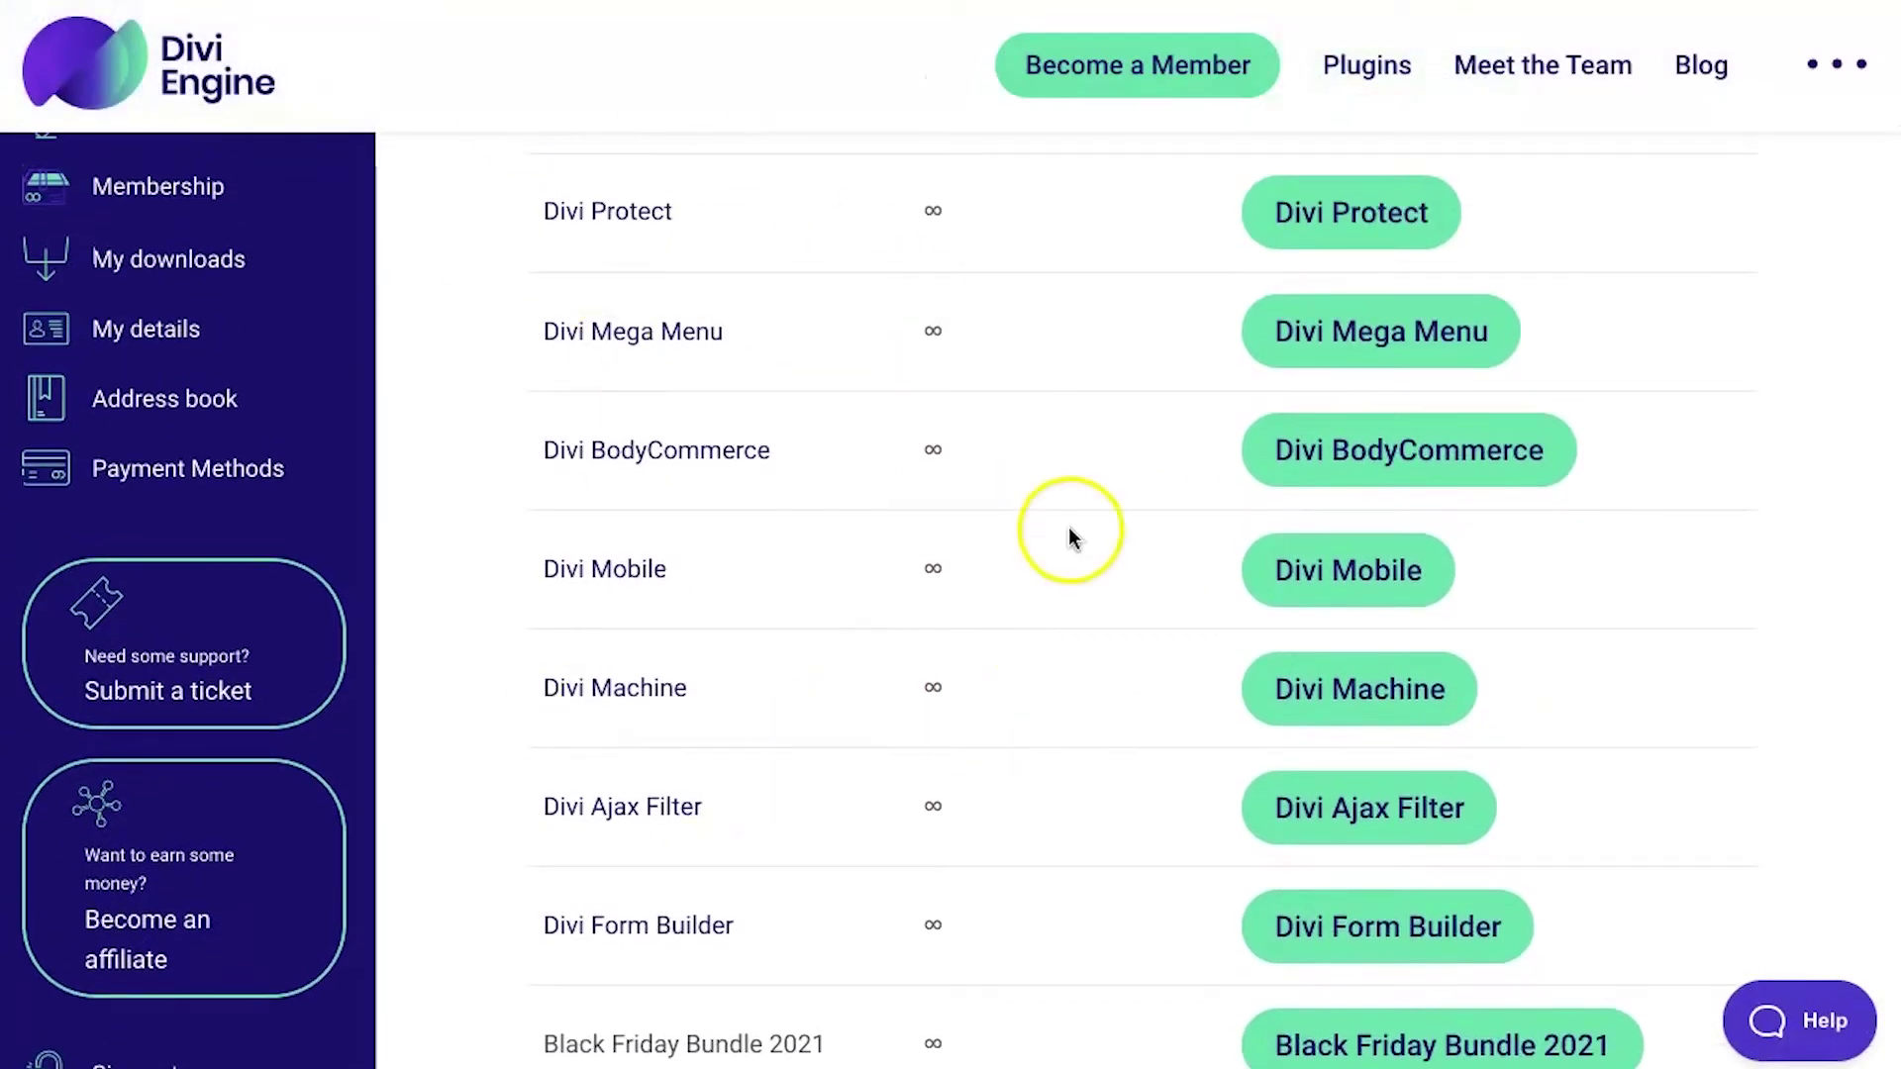
scroll(1119, 604, down, 8)
scroll(1119, 604, up, 6)
scroll(1119, 604, up, 1)
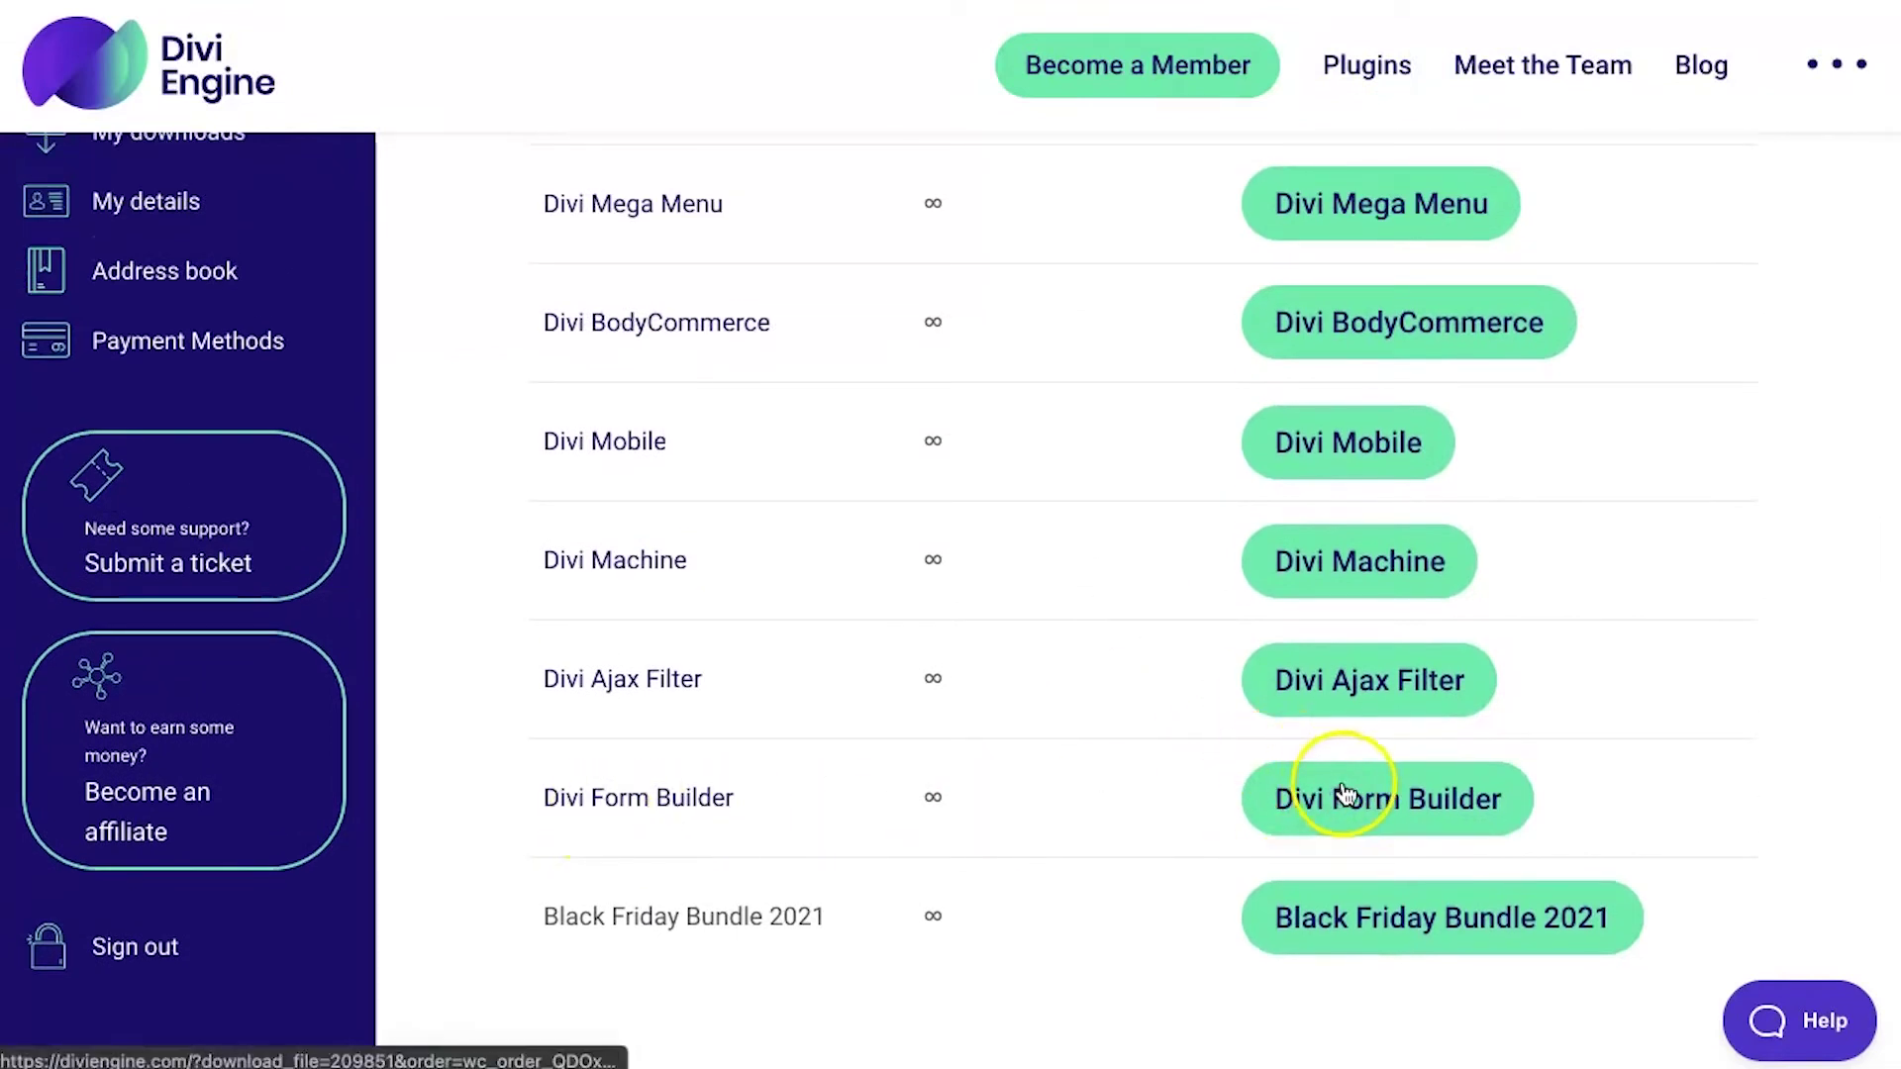
click(1337, 789)
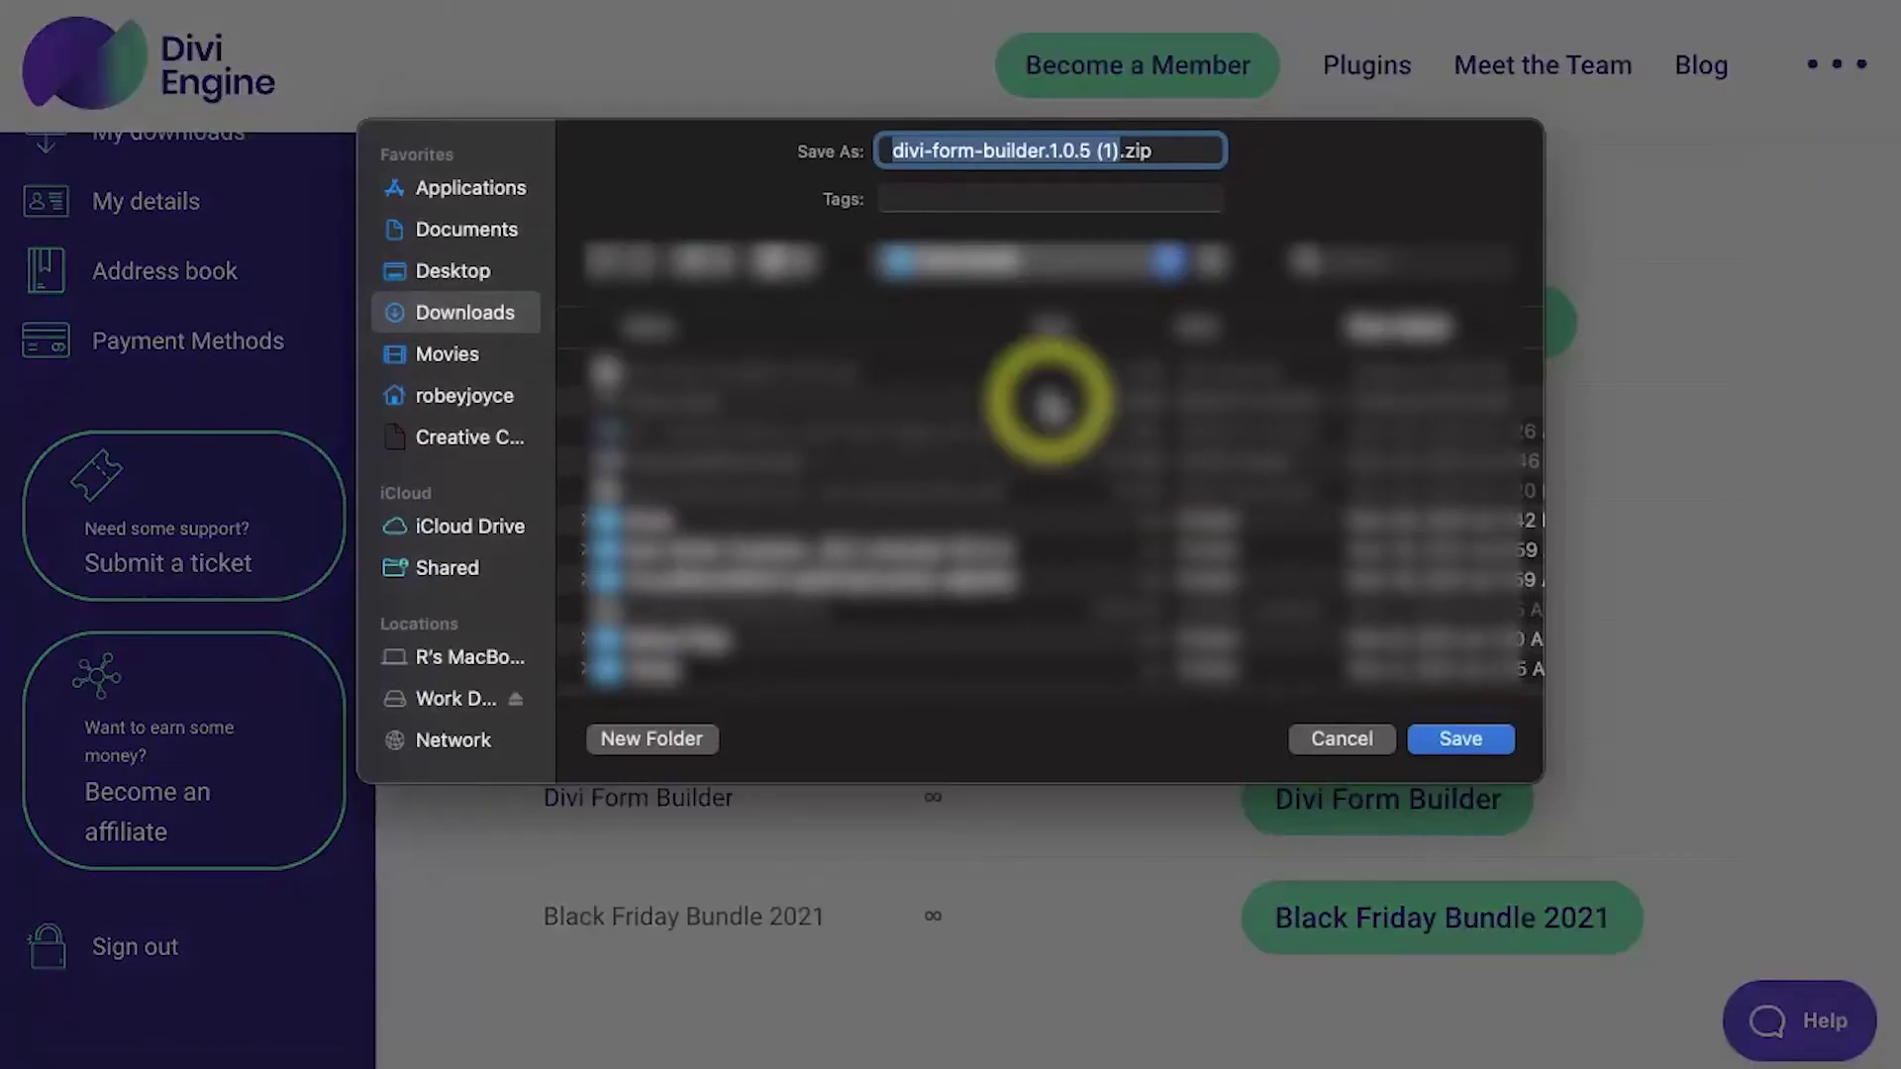
click(915, 263)
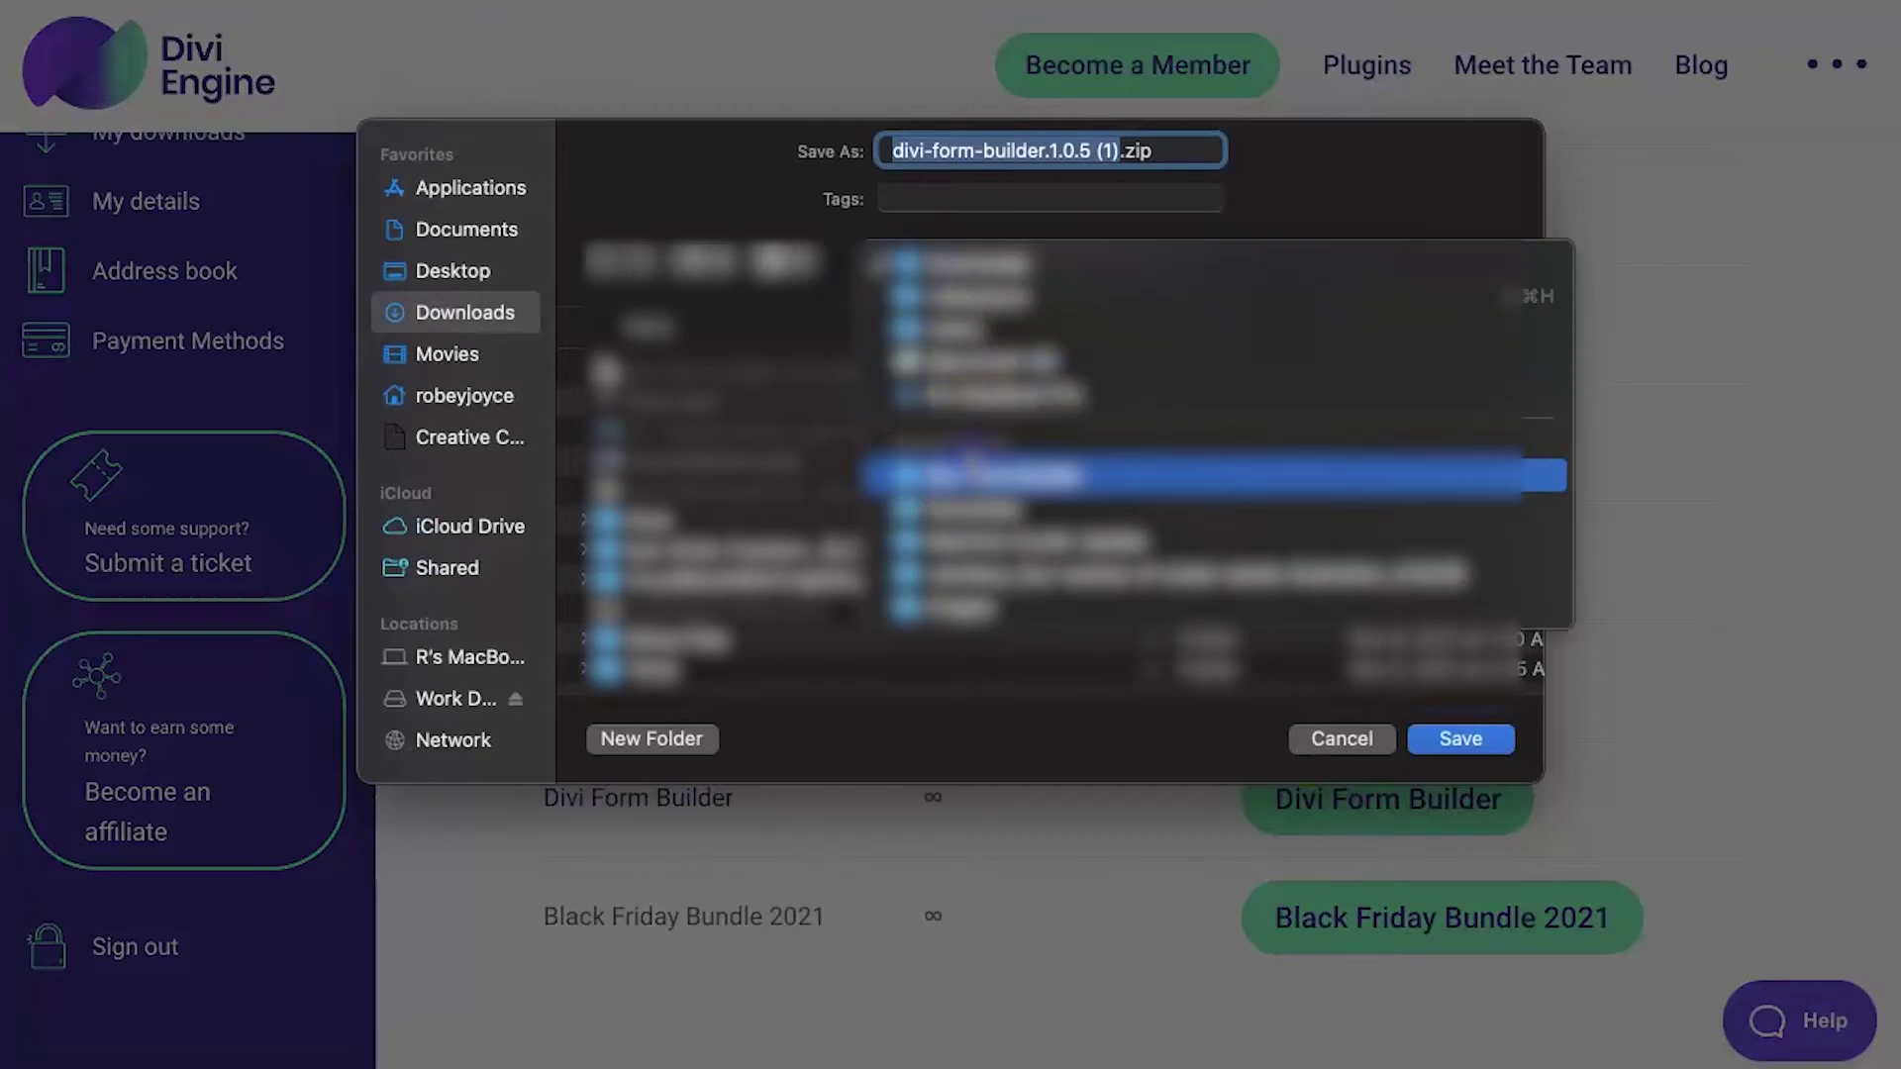
click(1112, 482)
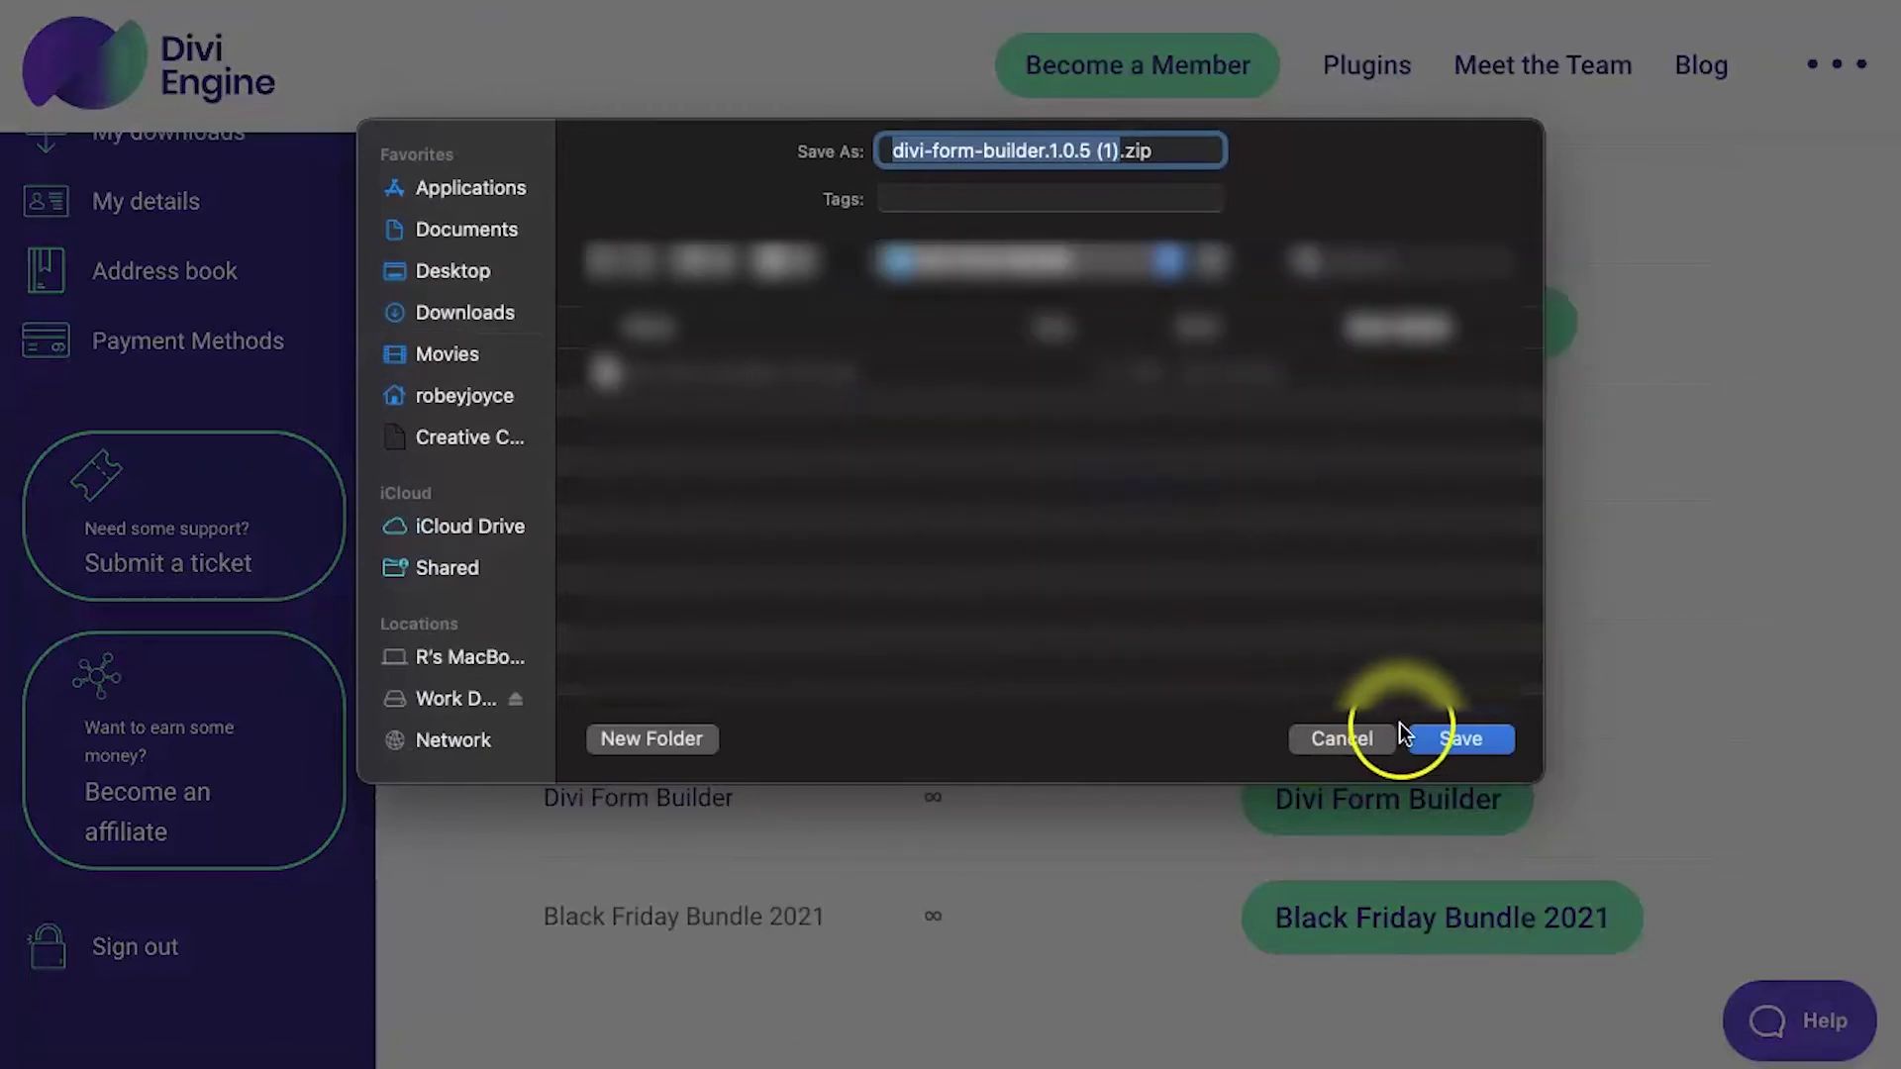
click(1433, 730)
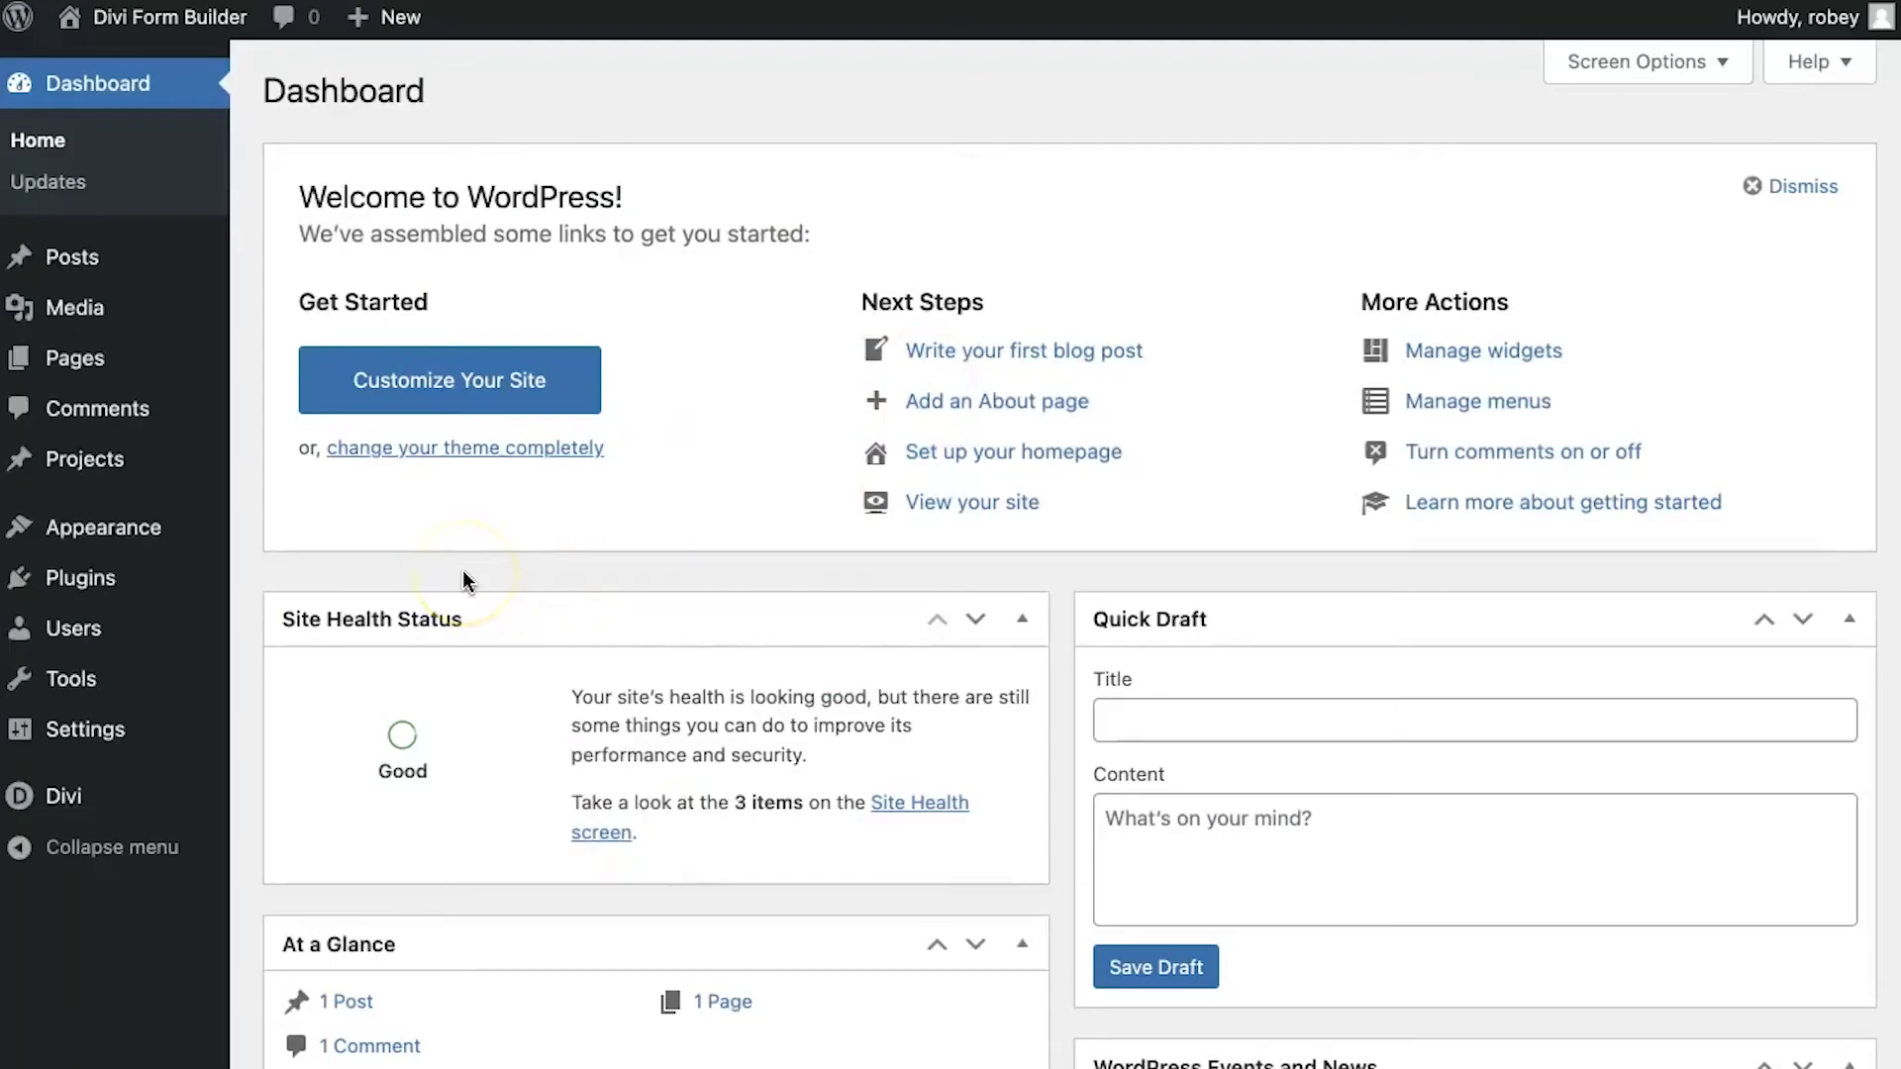
Step: Upload divi-form-builder.1.0.5.zip through Plugins > Add New, install it and activate it
mouse_move(124, 594)
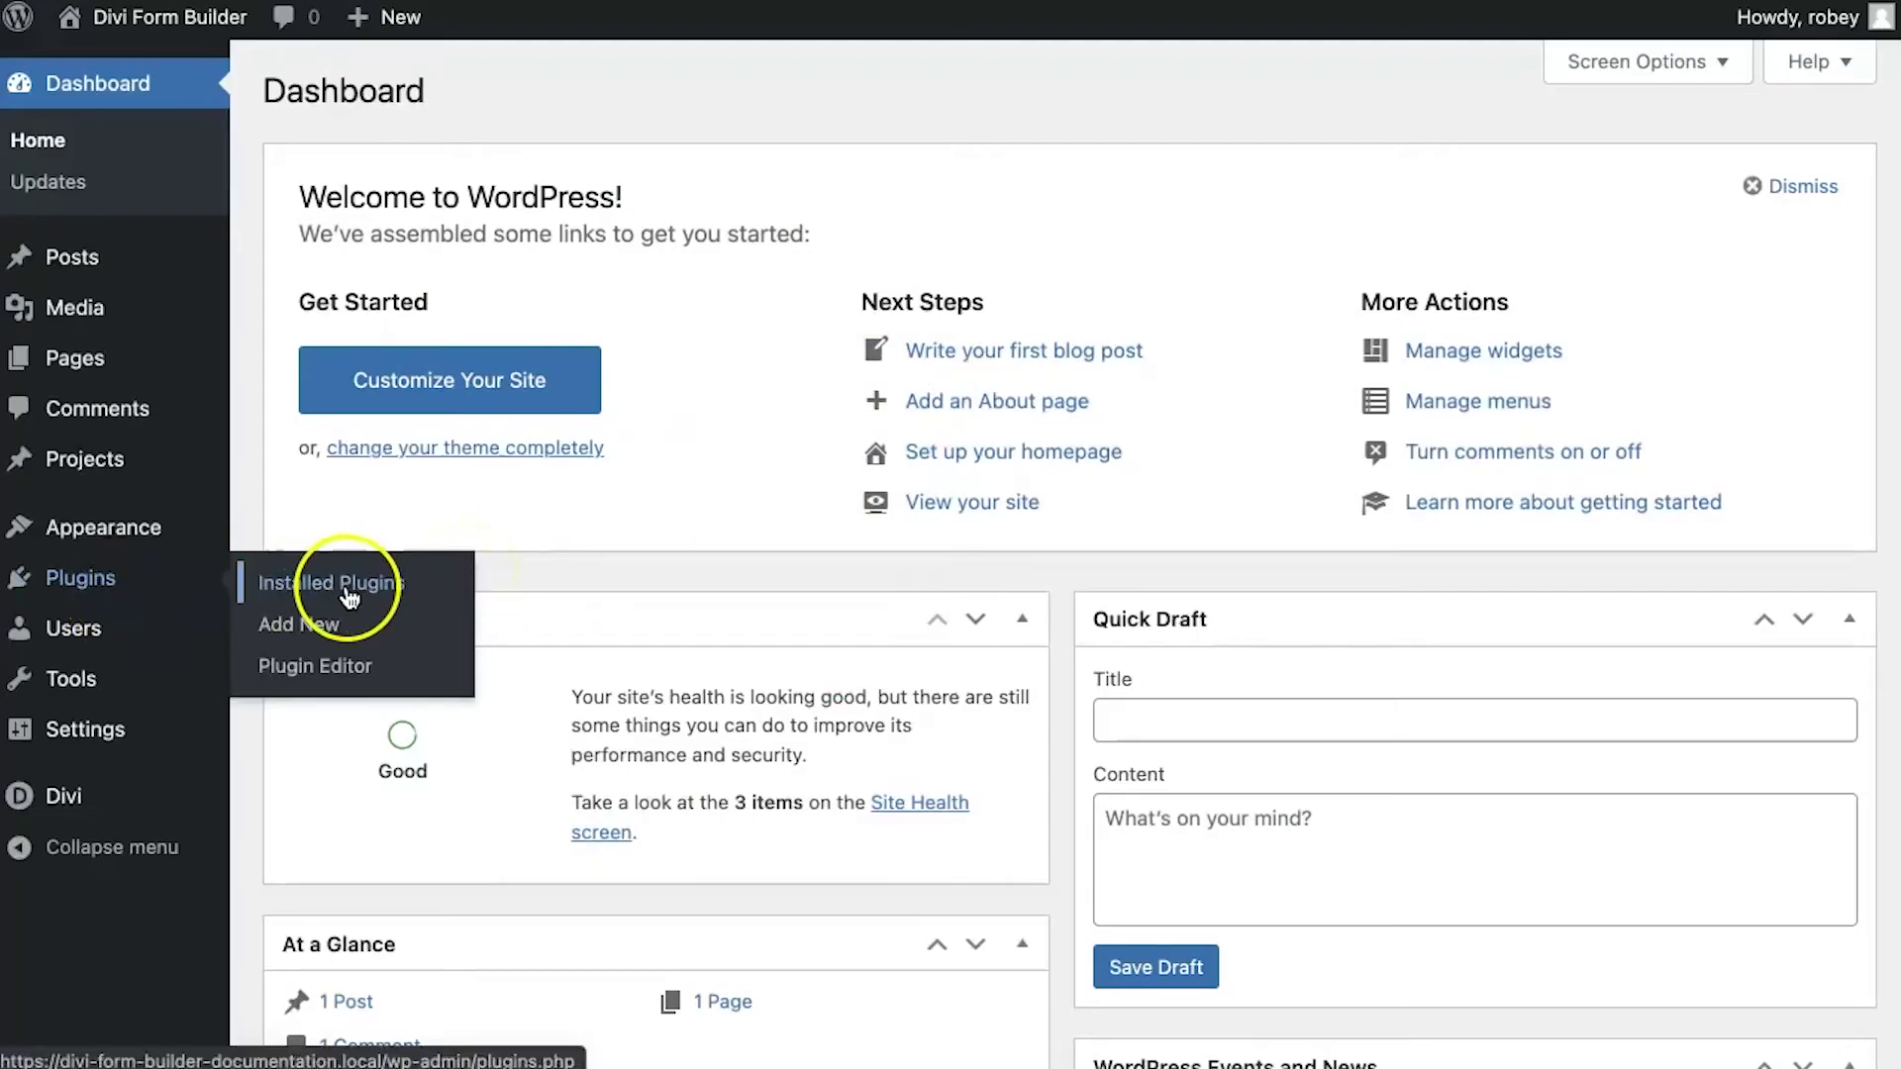
click(295, 586)
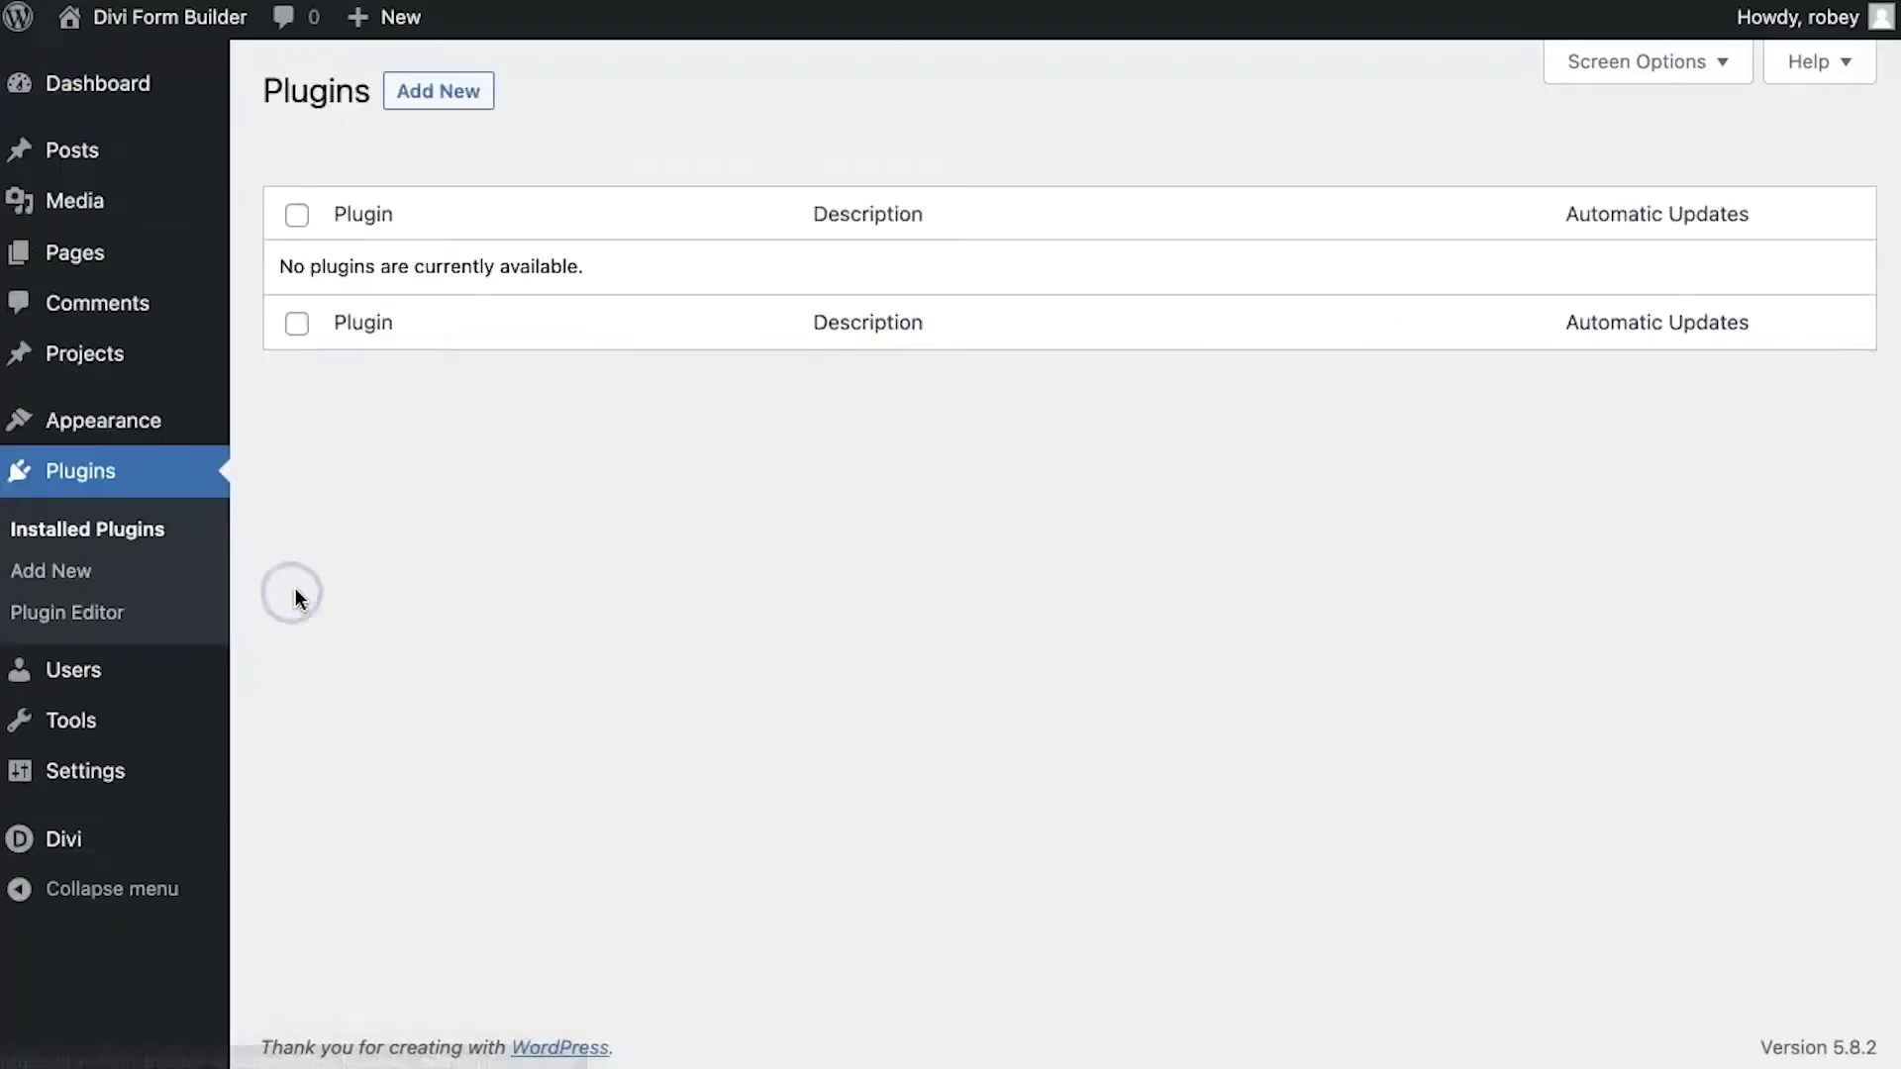
click(450, 102)
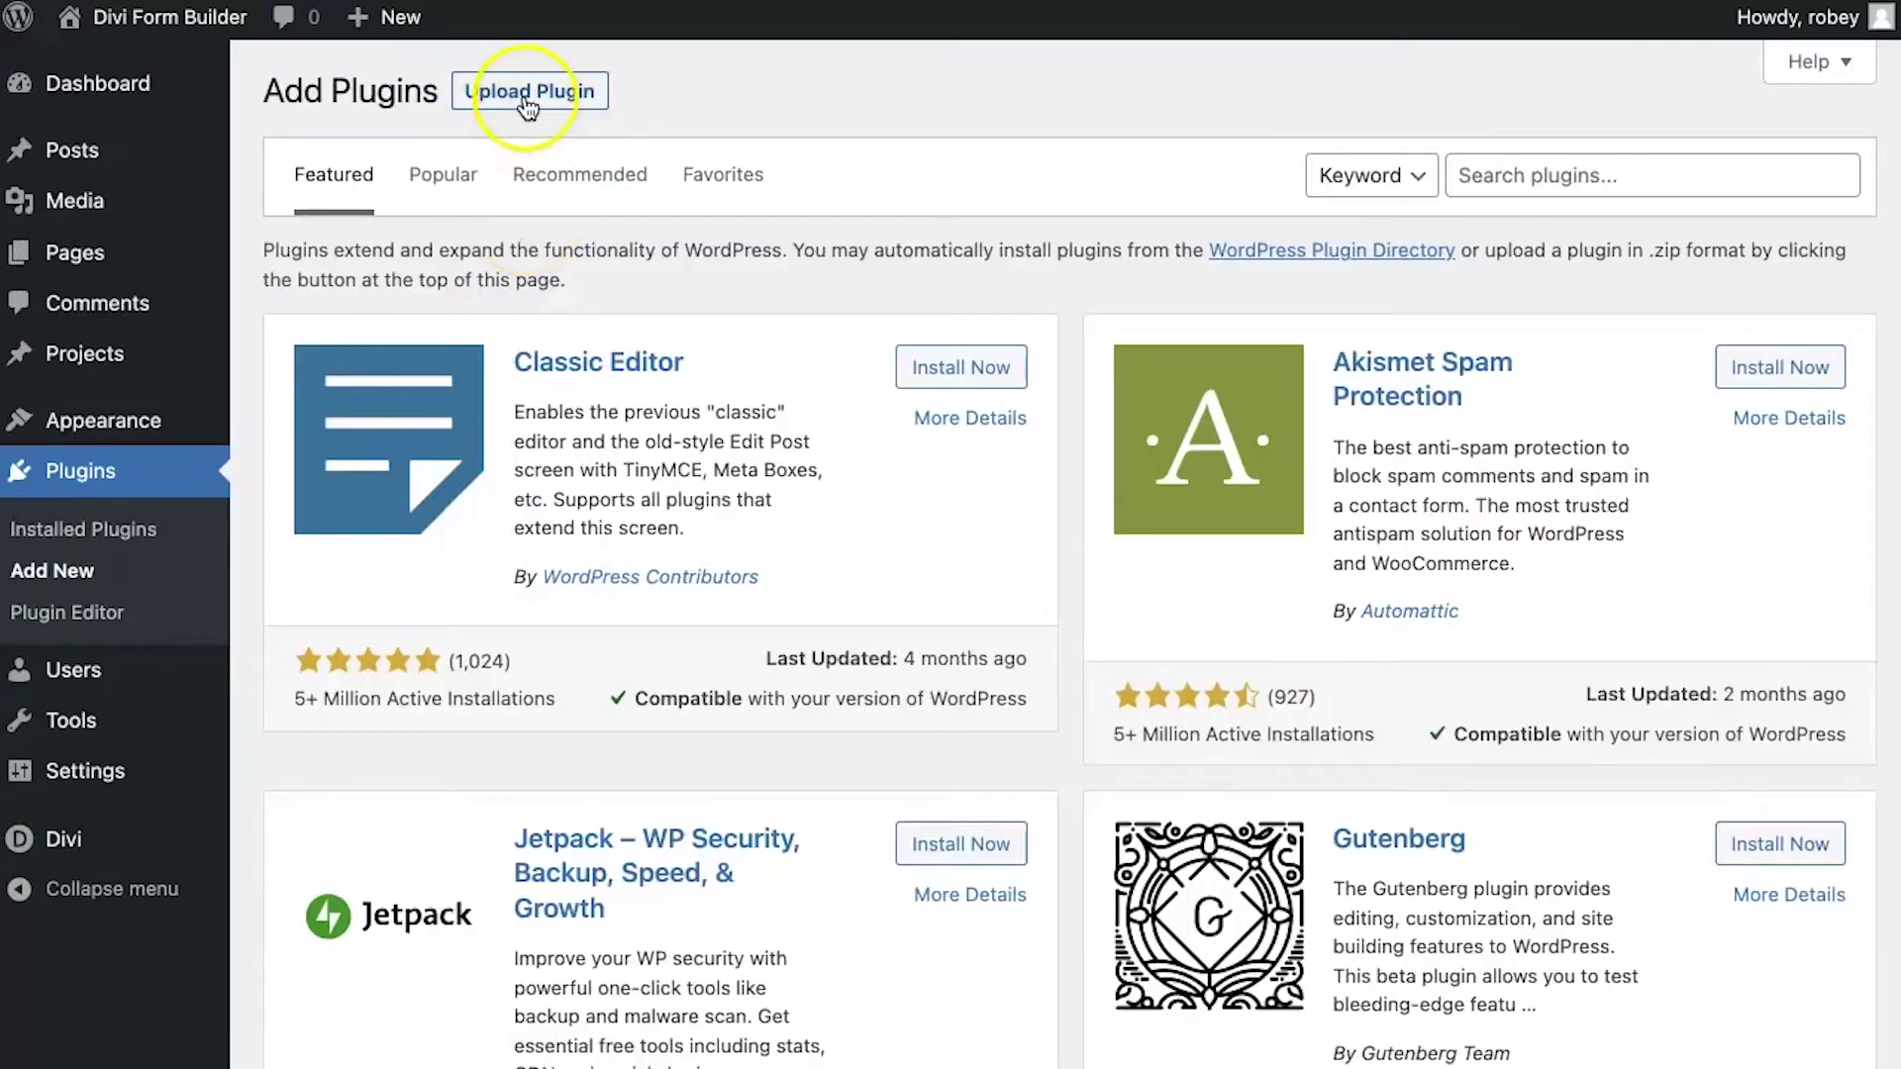
click(524, 91)
click(845, 366)
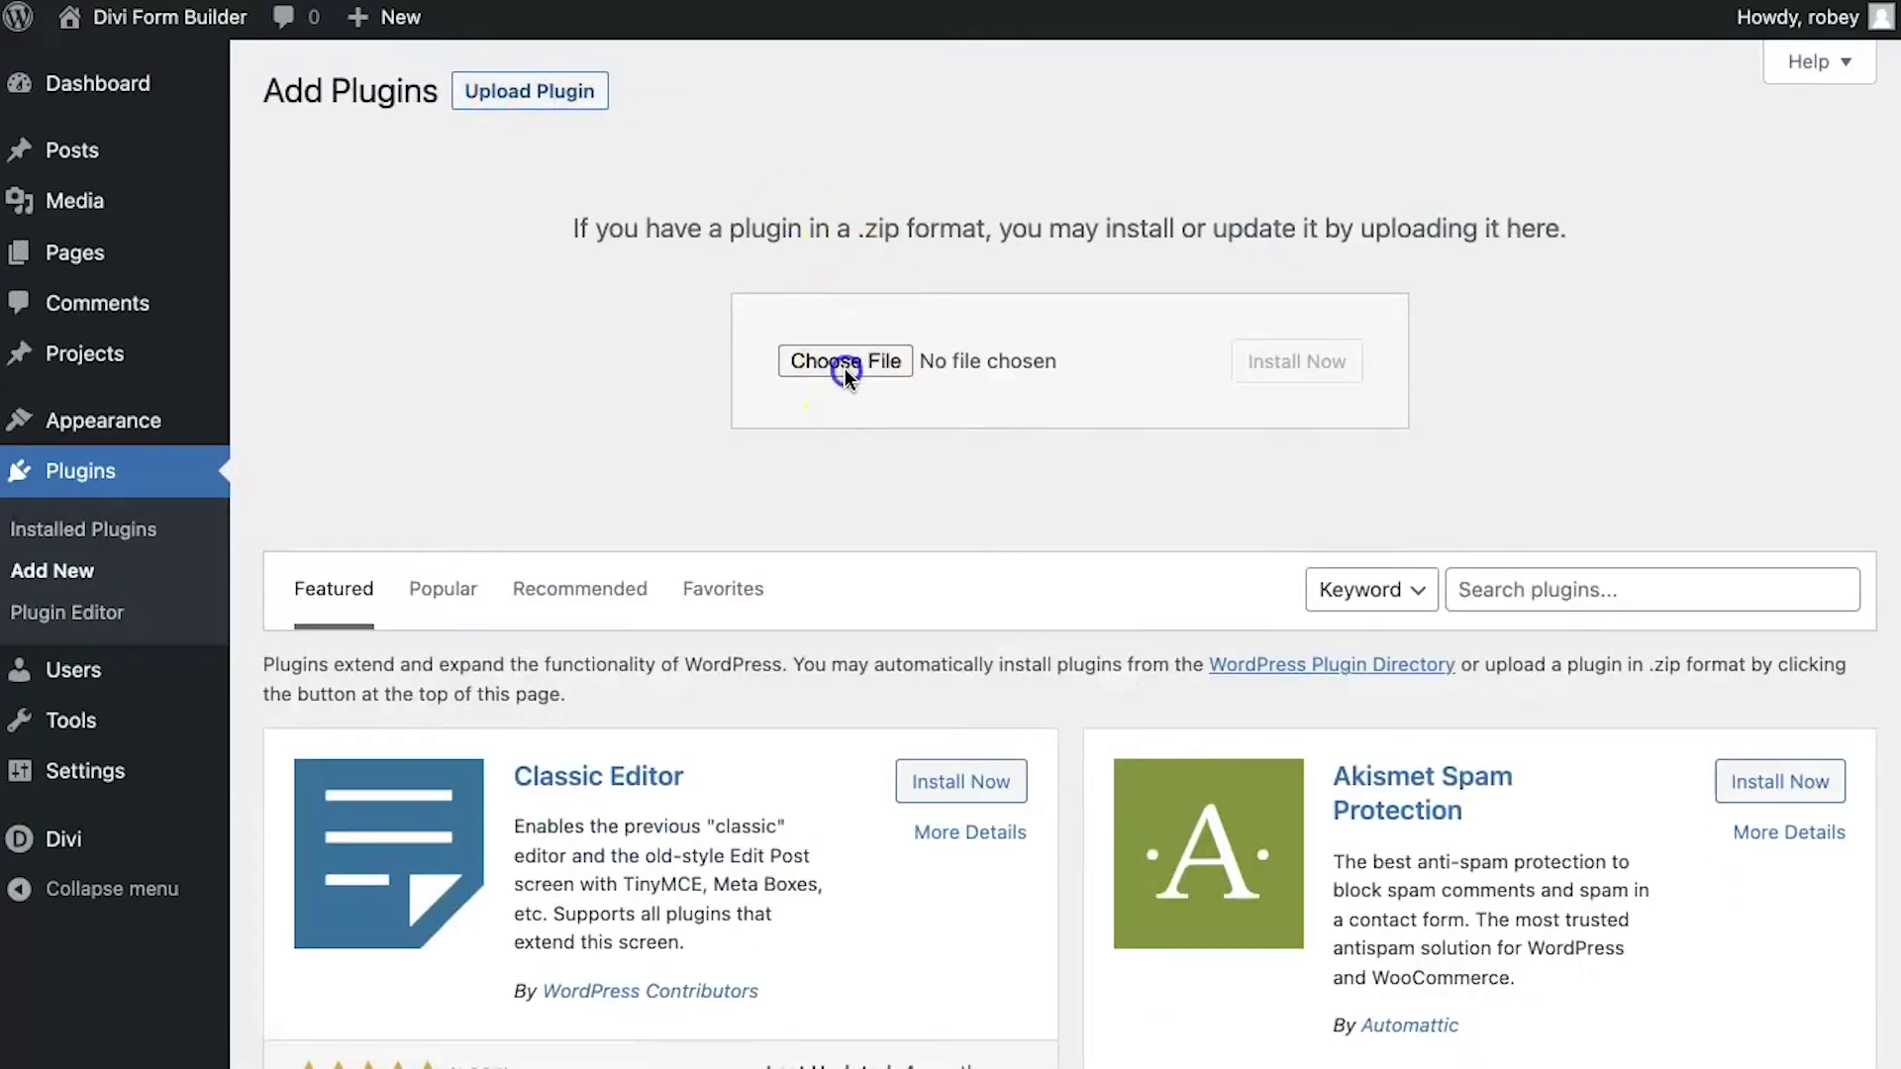
click(836, 309)
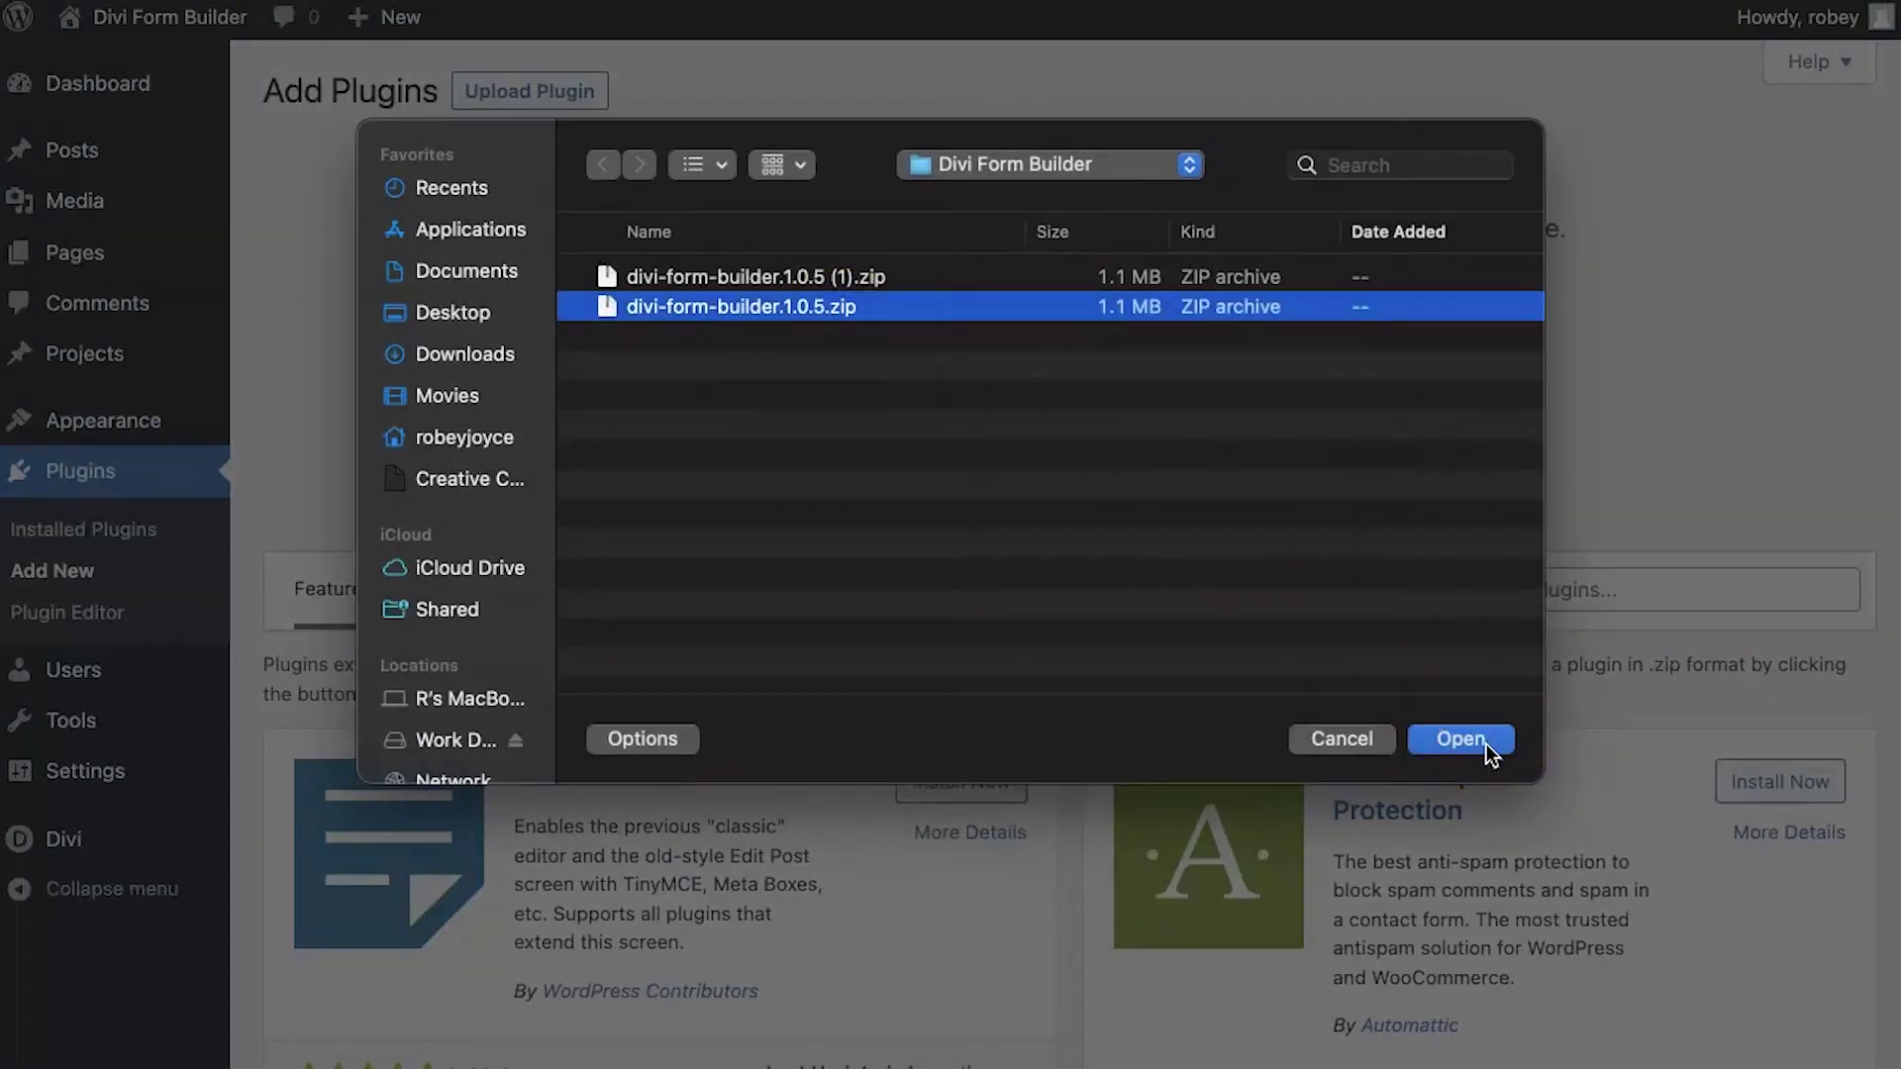
click(1461, 739)
click(1287, 369)
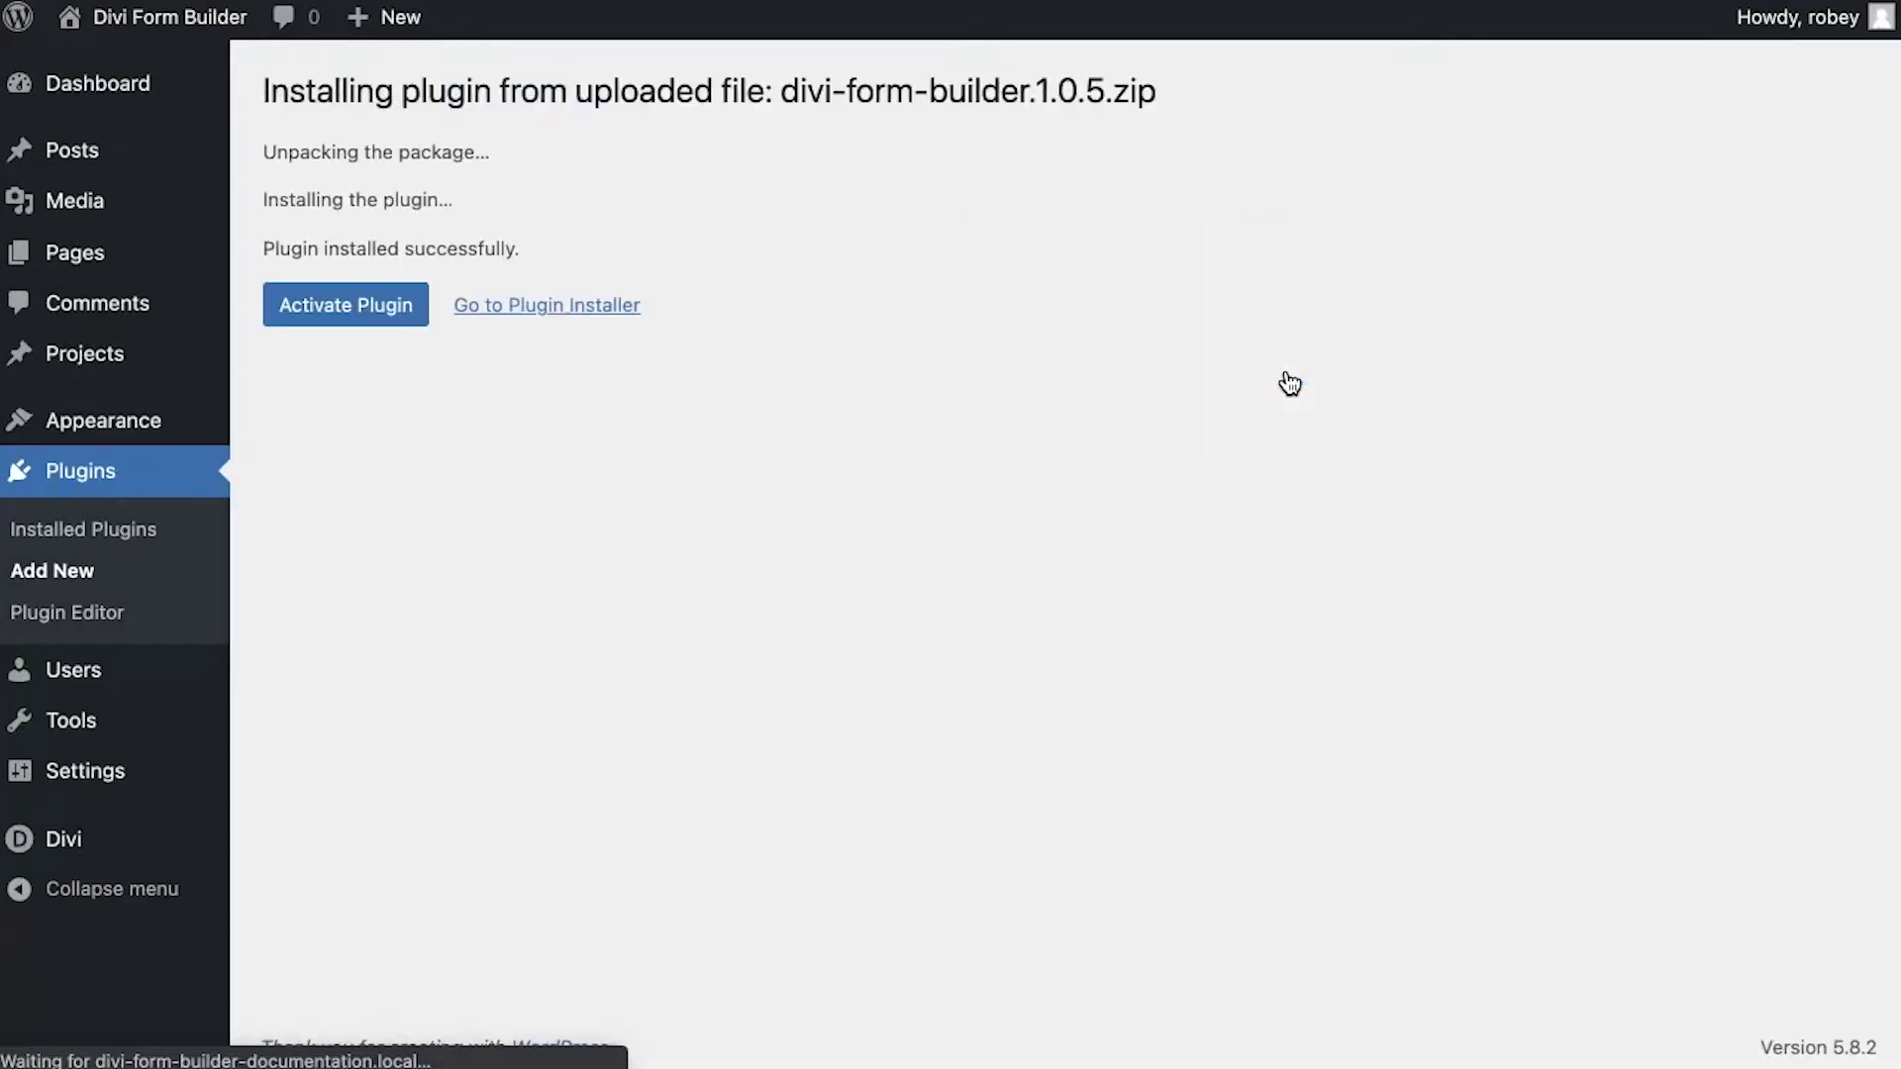
click(358, 302)
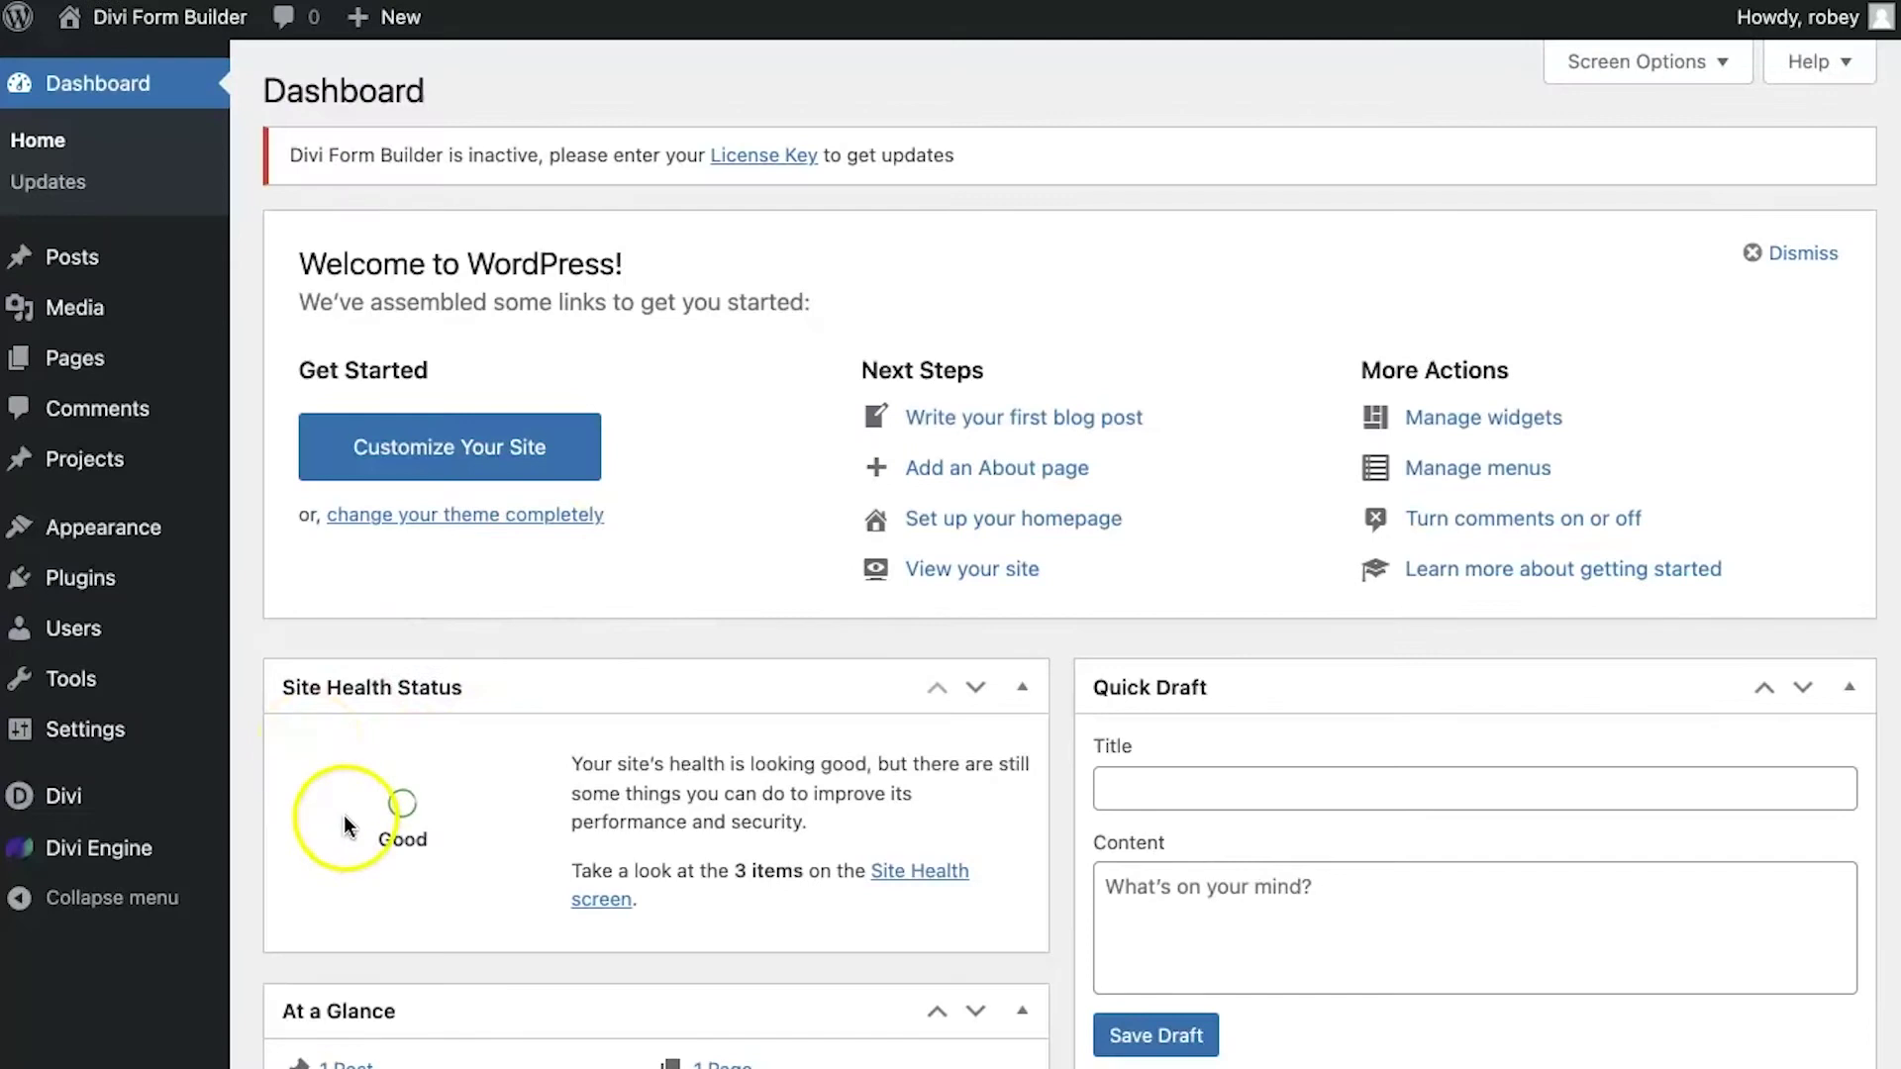
Step: Open the Divi Form Builder License page from the Divi Engine admin menu
mouse_move(129, 865)
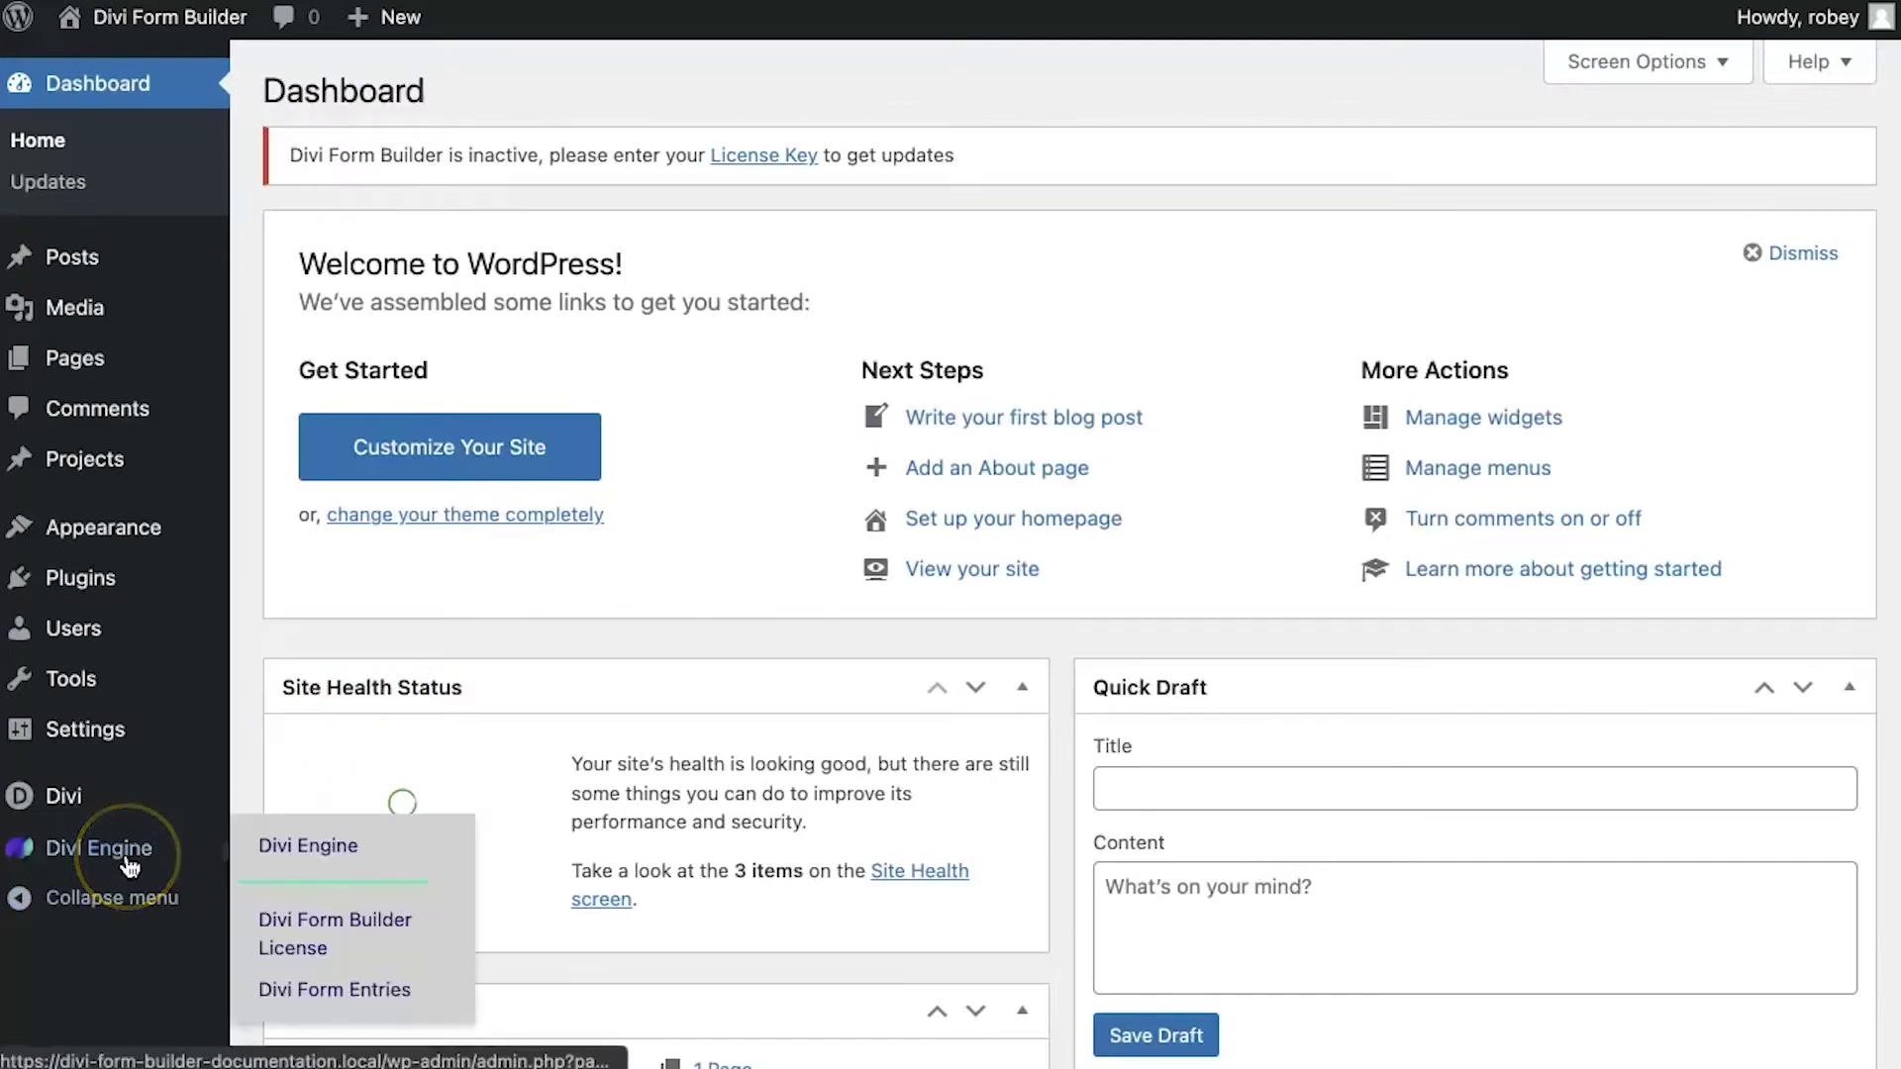
click(327, 936)
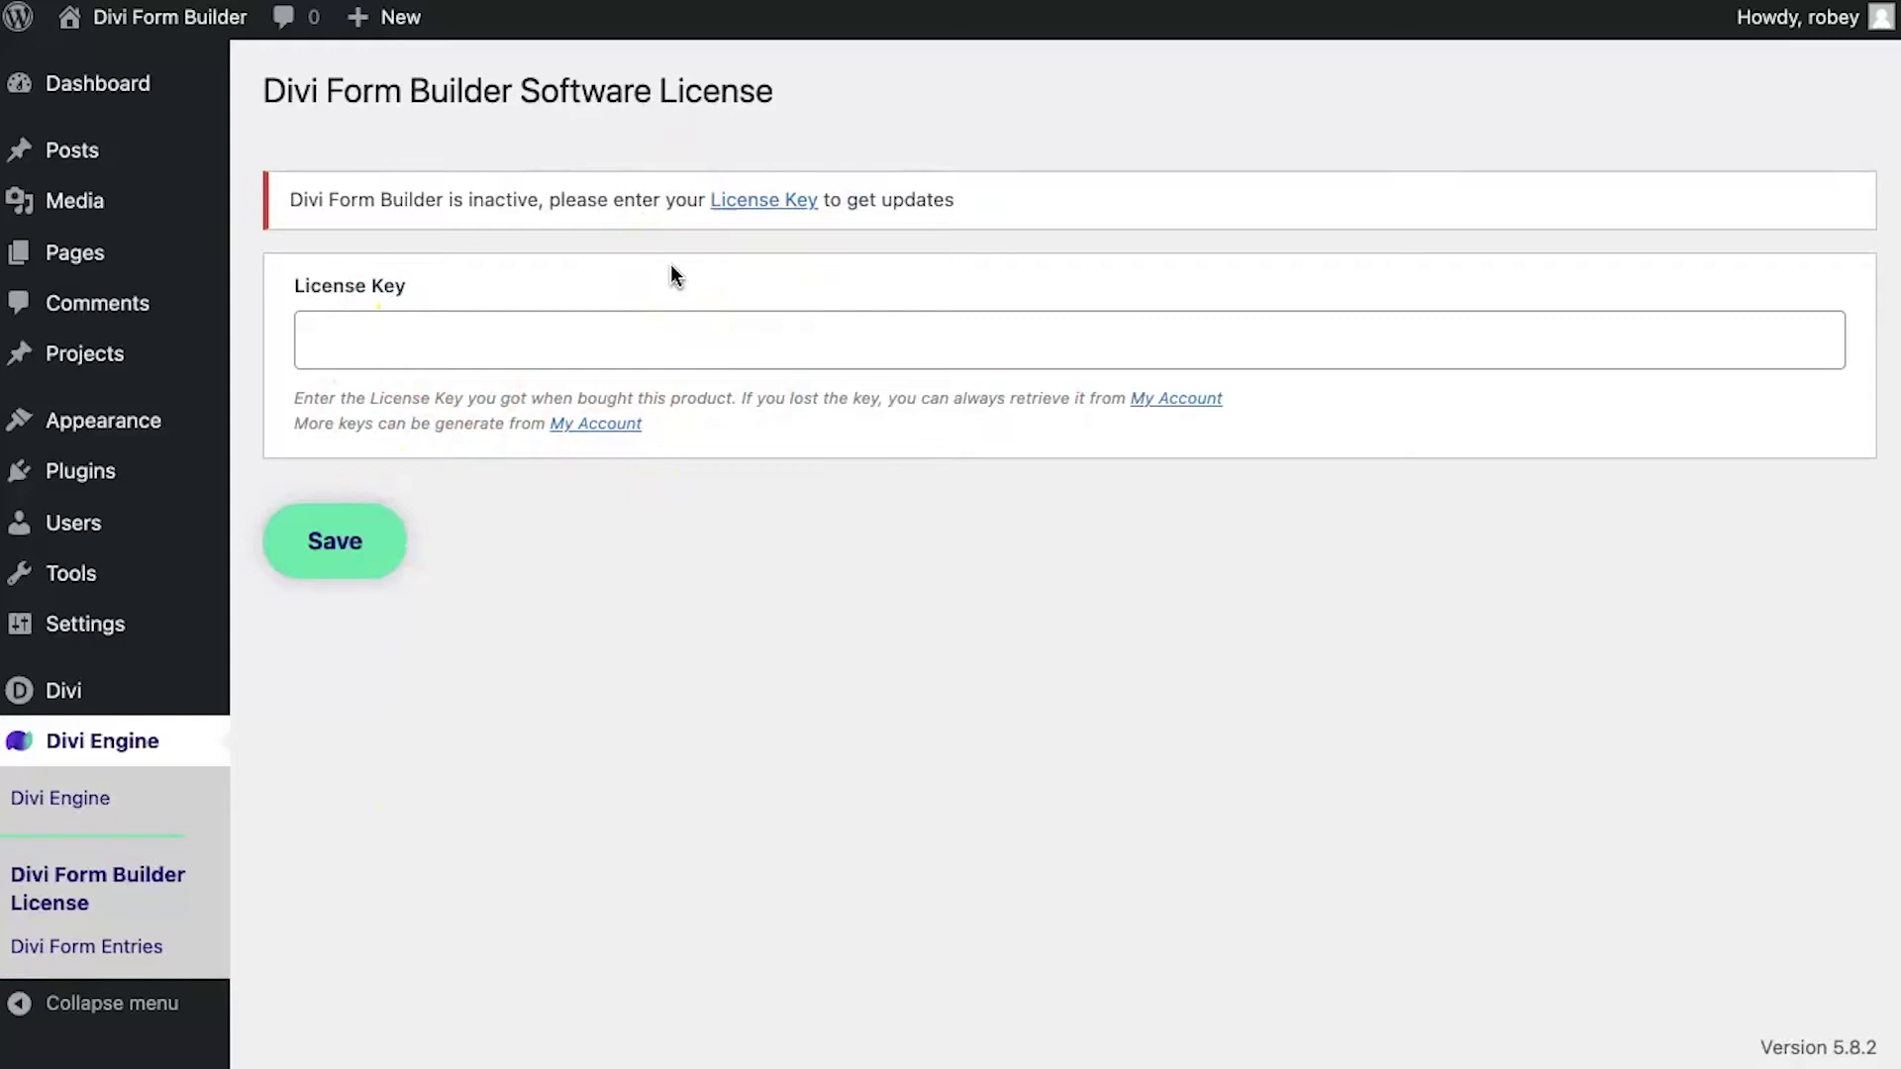
click(577, 186)
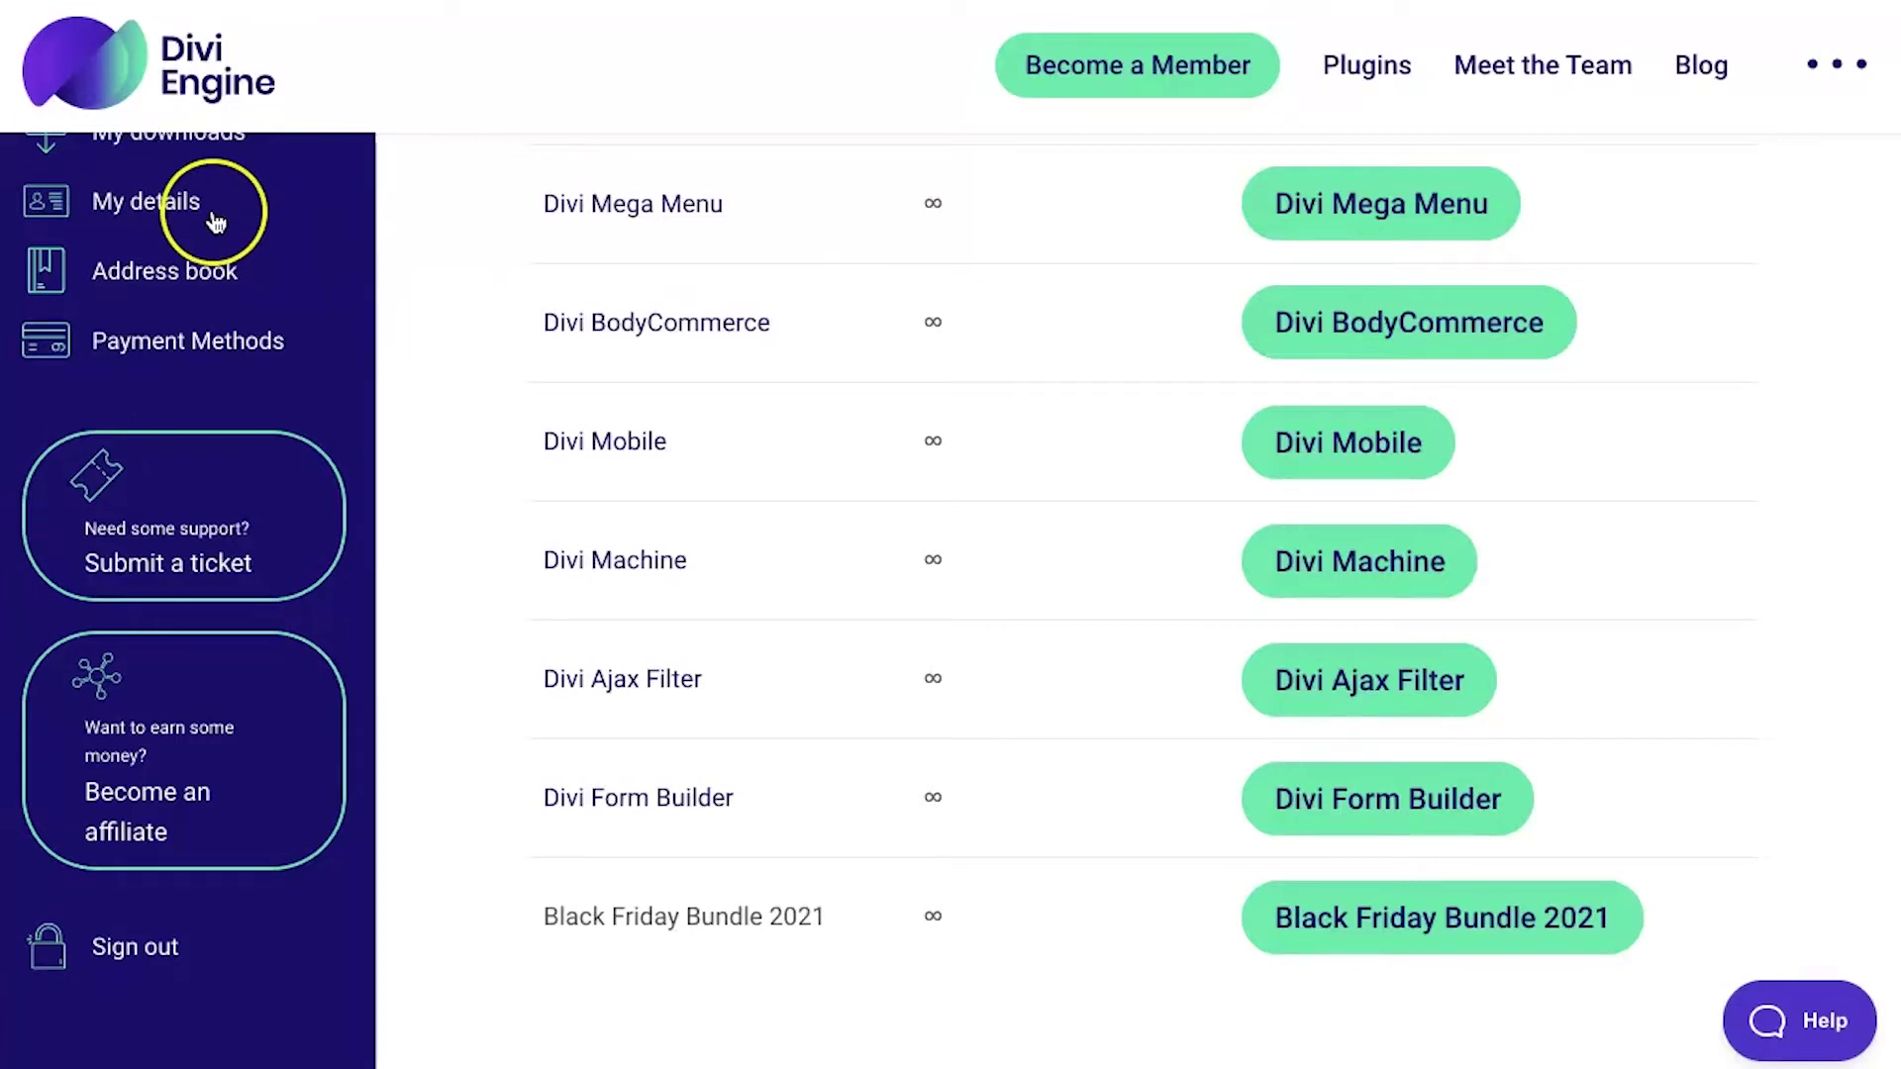
Step: Go to My orders > Manage License and select the Divi Form Builder lifetime license key
scroll(228, 208, up, 4)
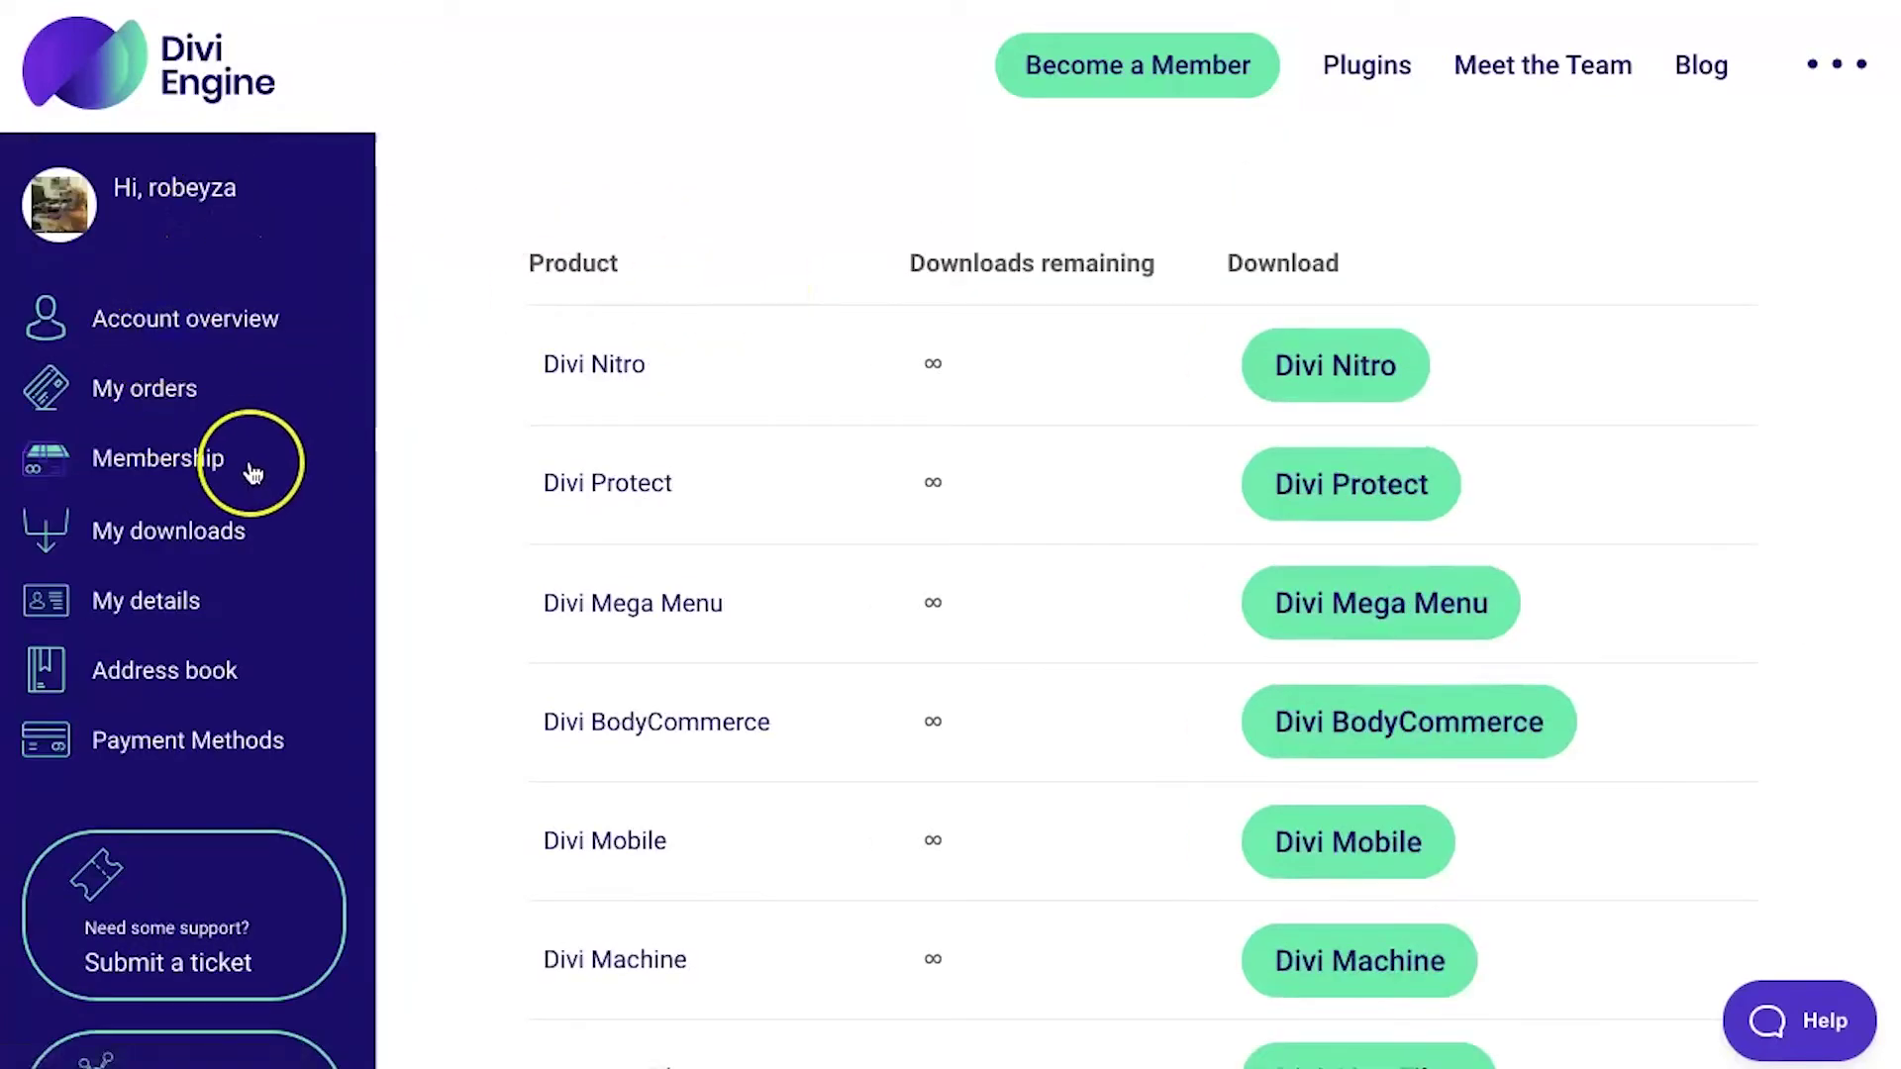
click(156, 388)
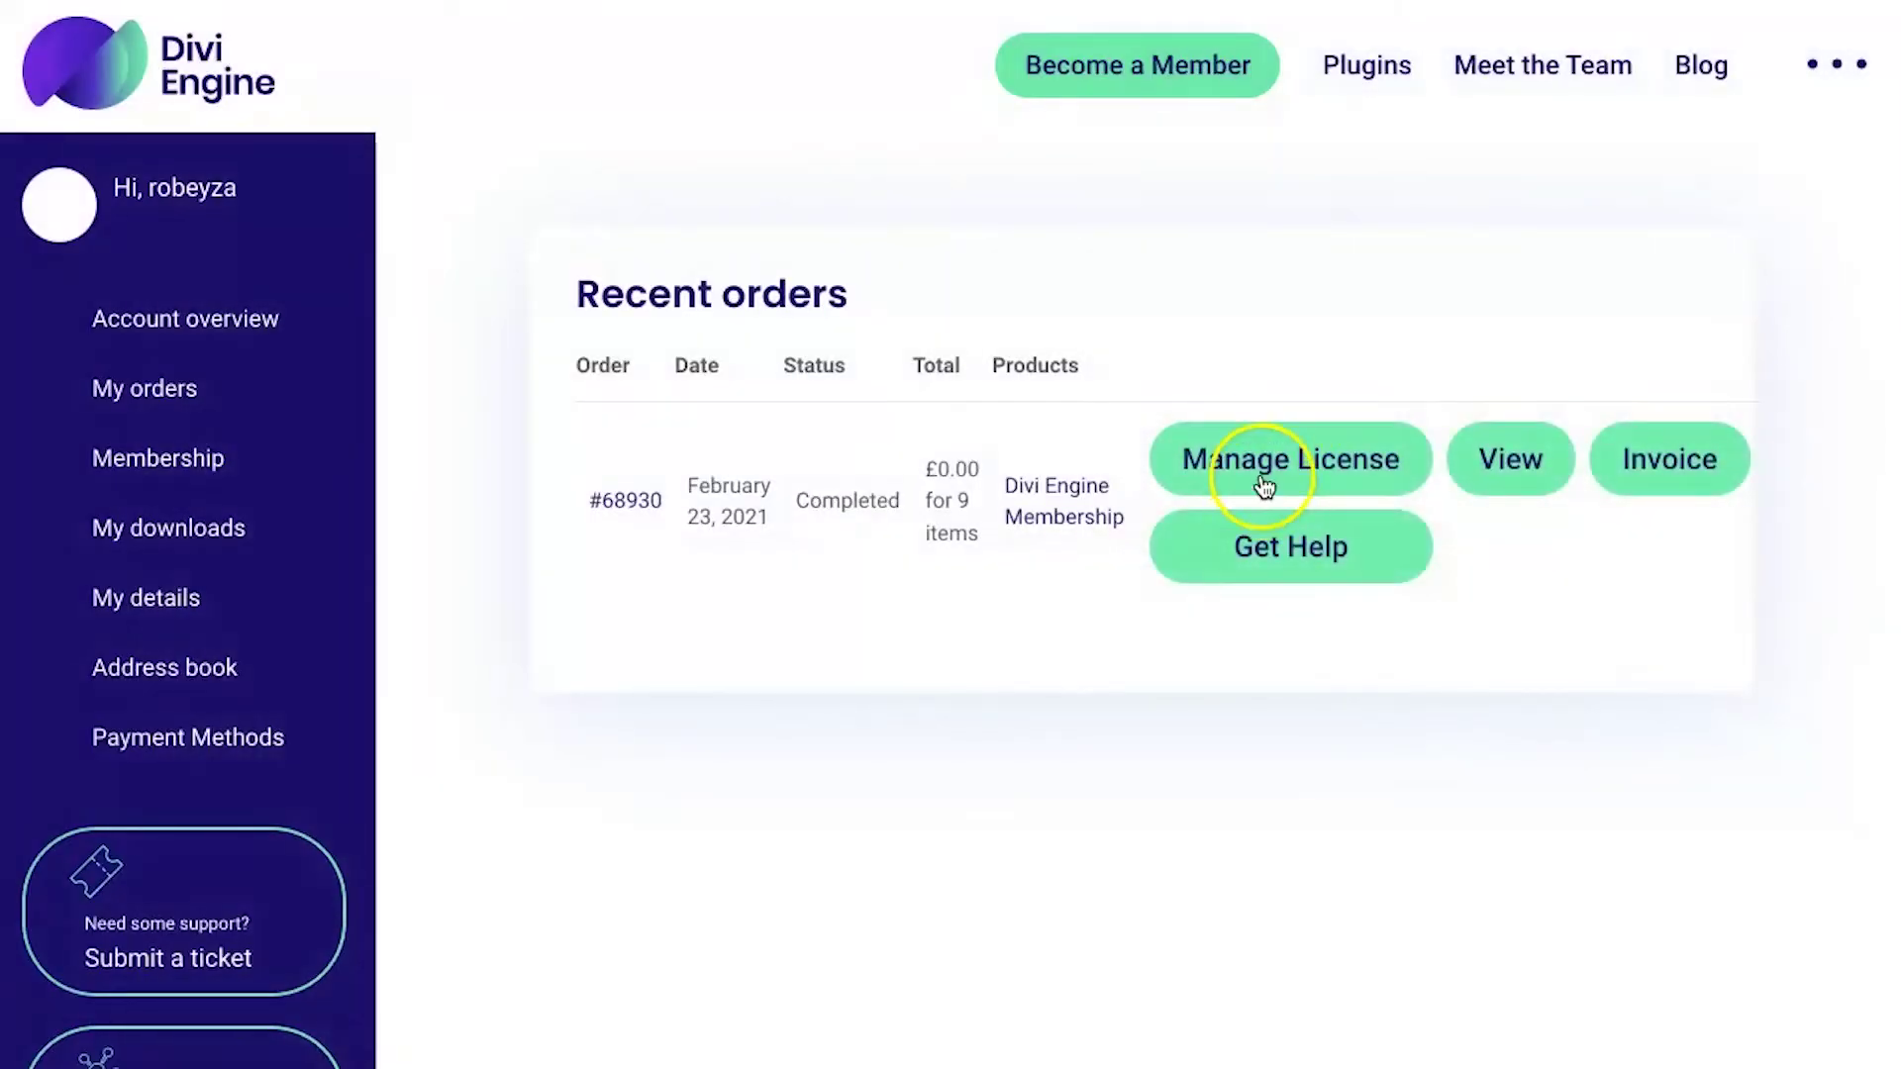
click(1268, 456)
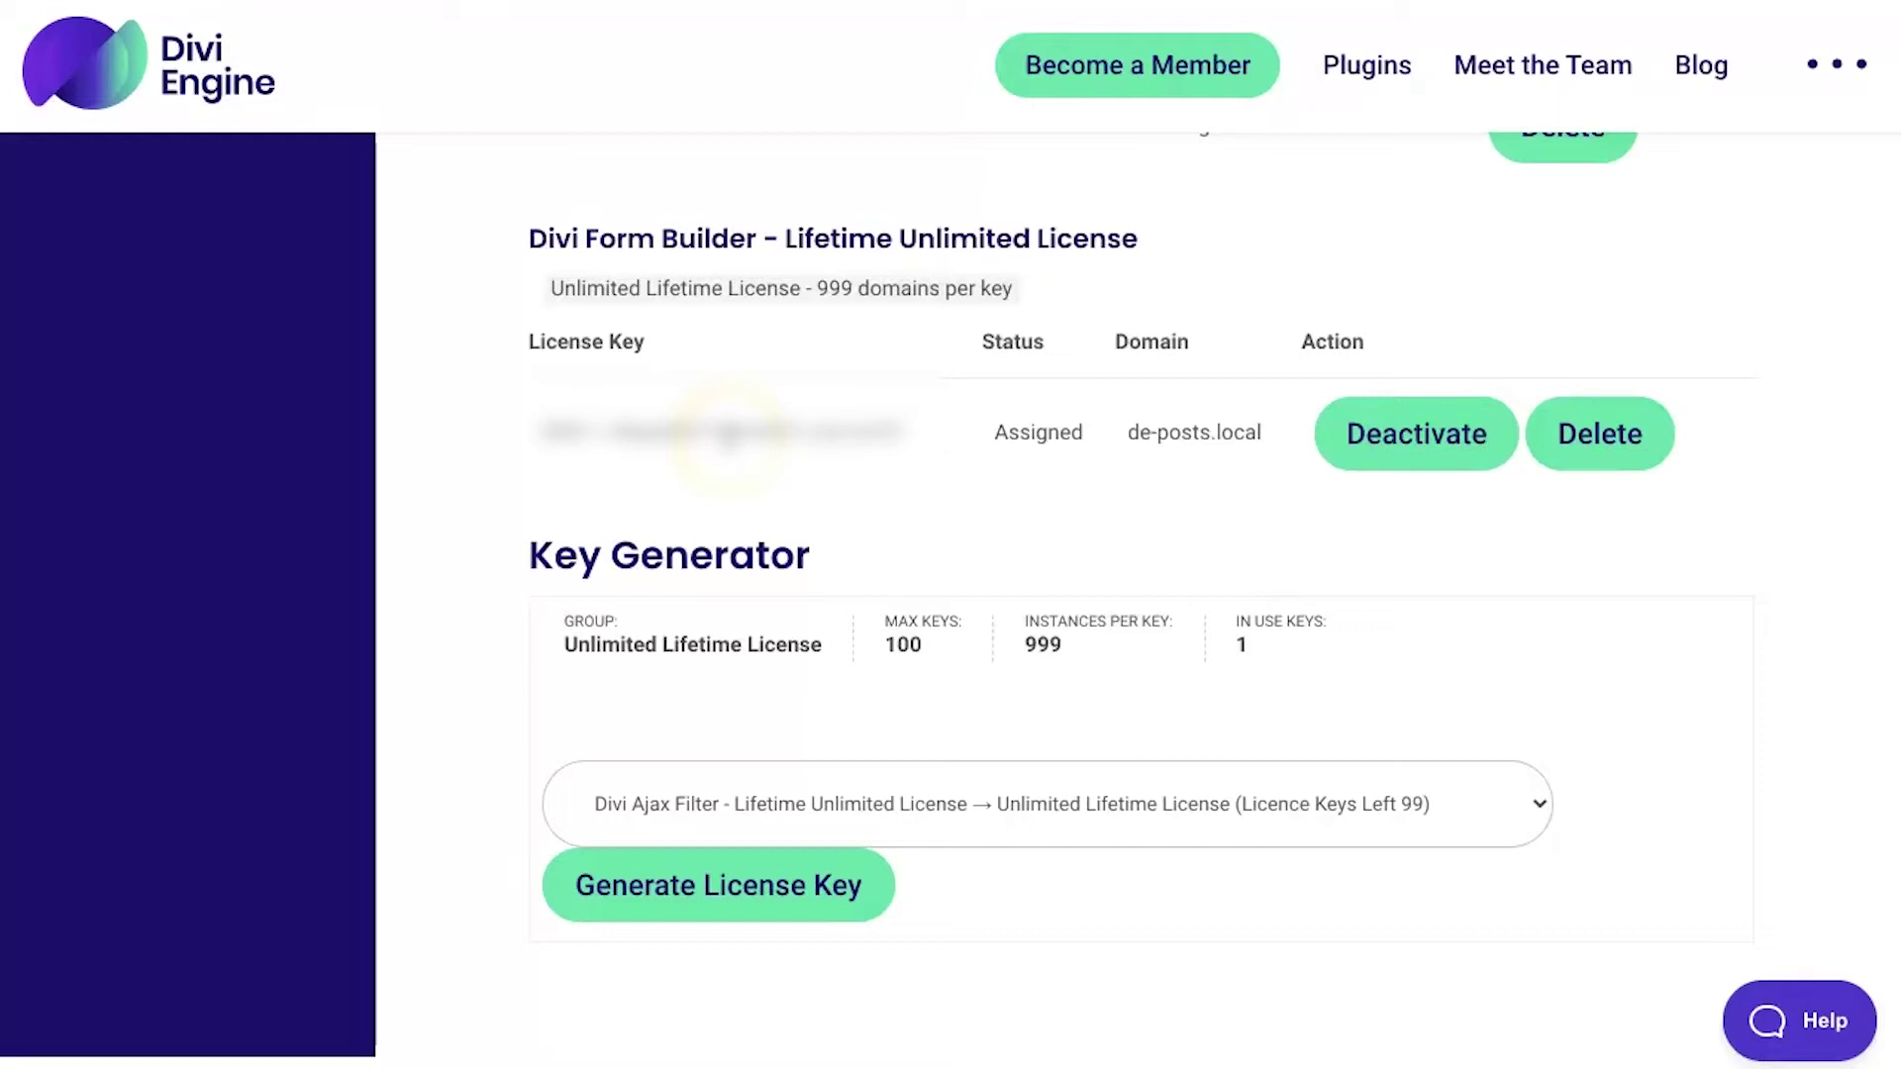
double_click(733, 432)
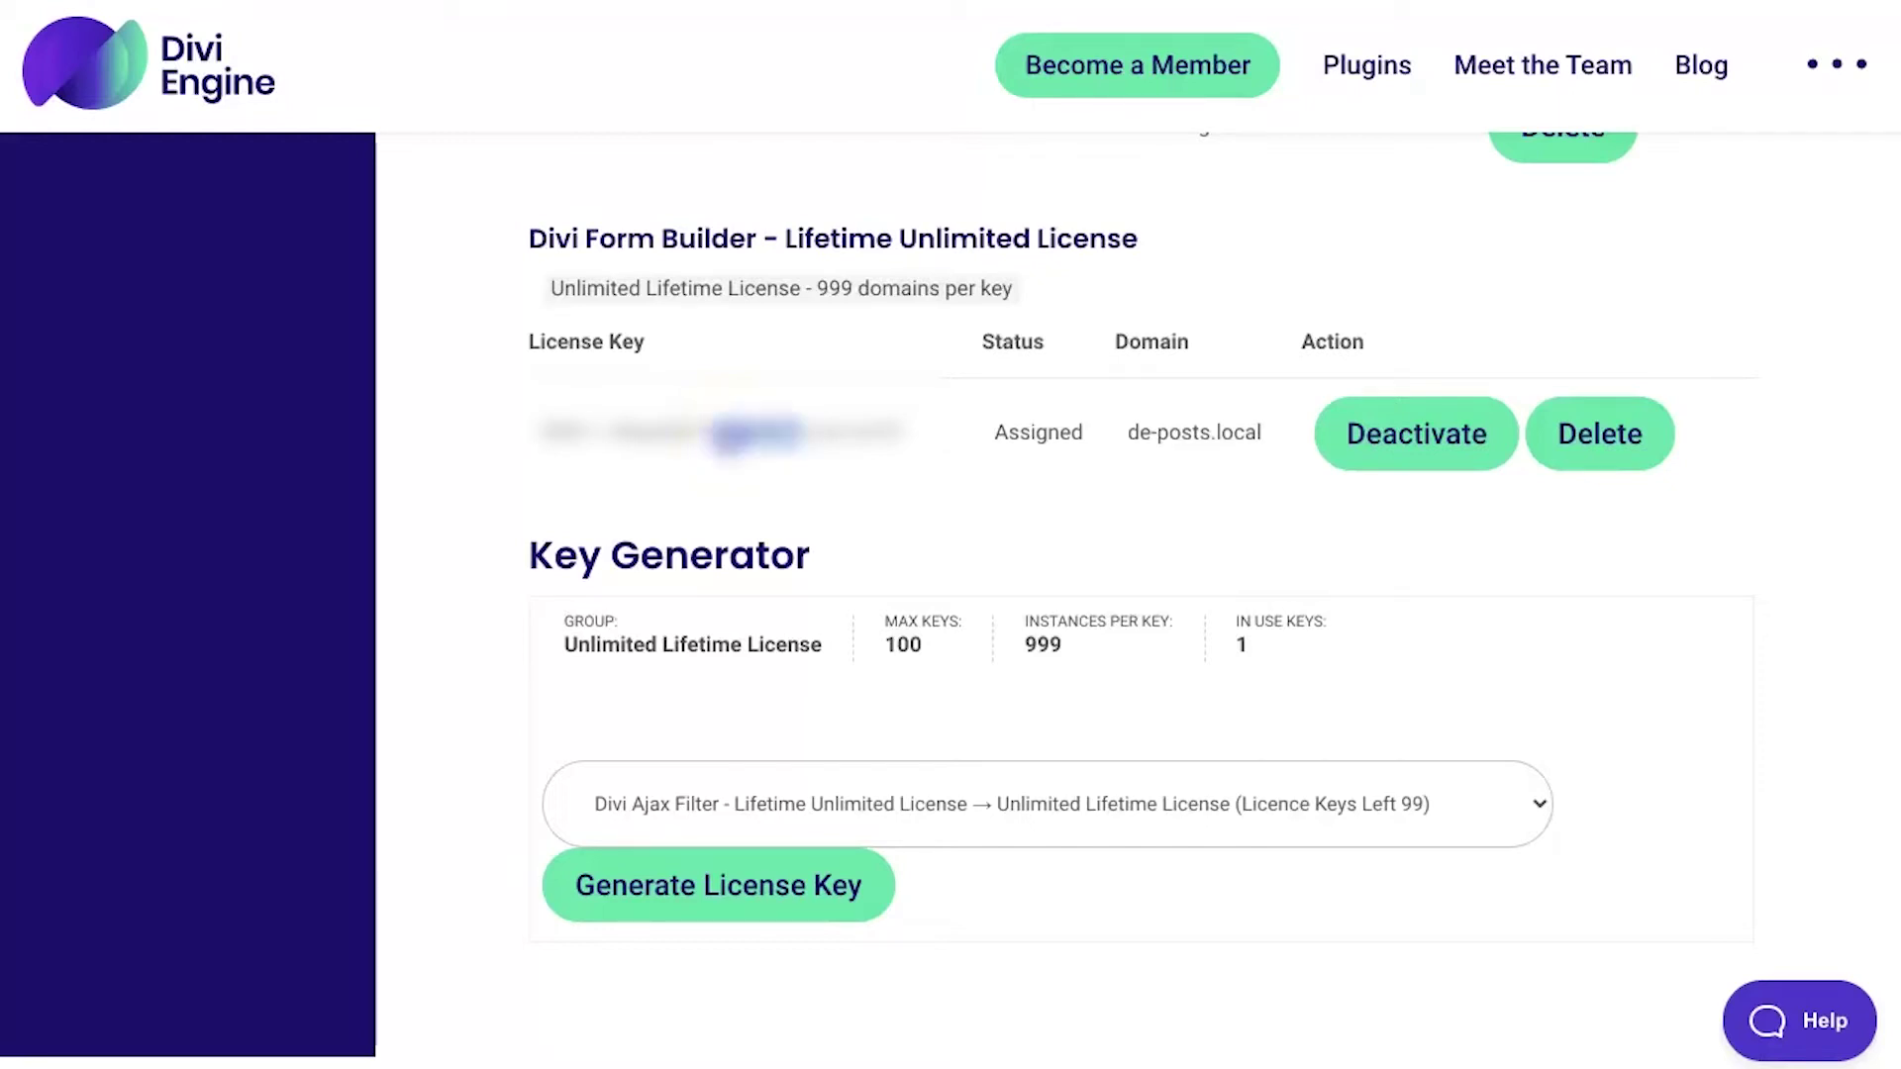
triple_click(730, 435)
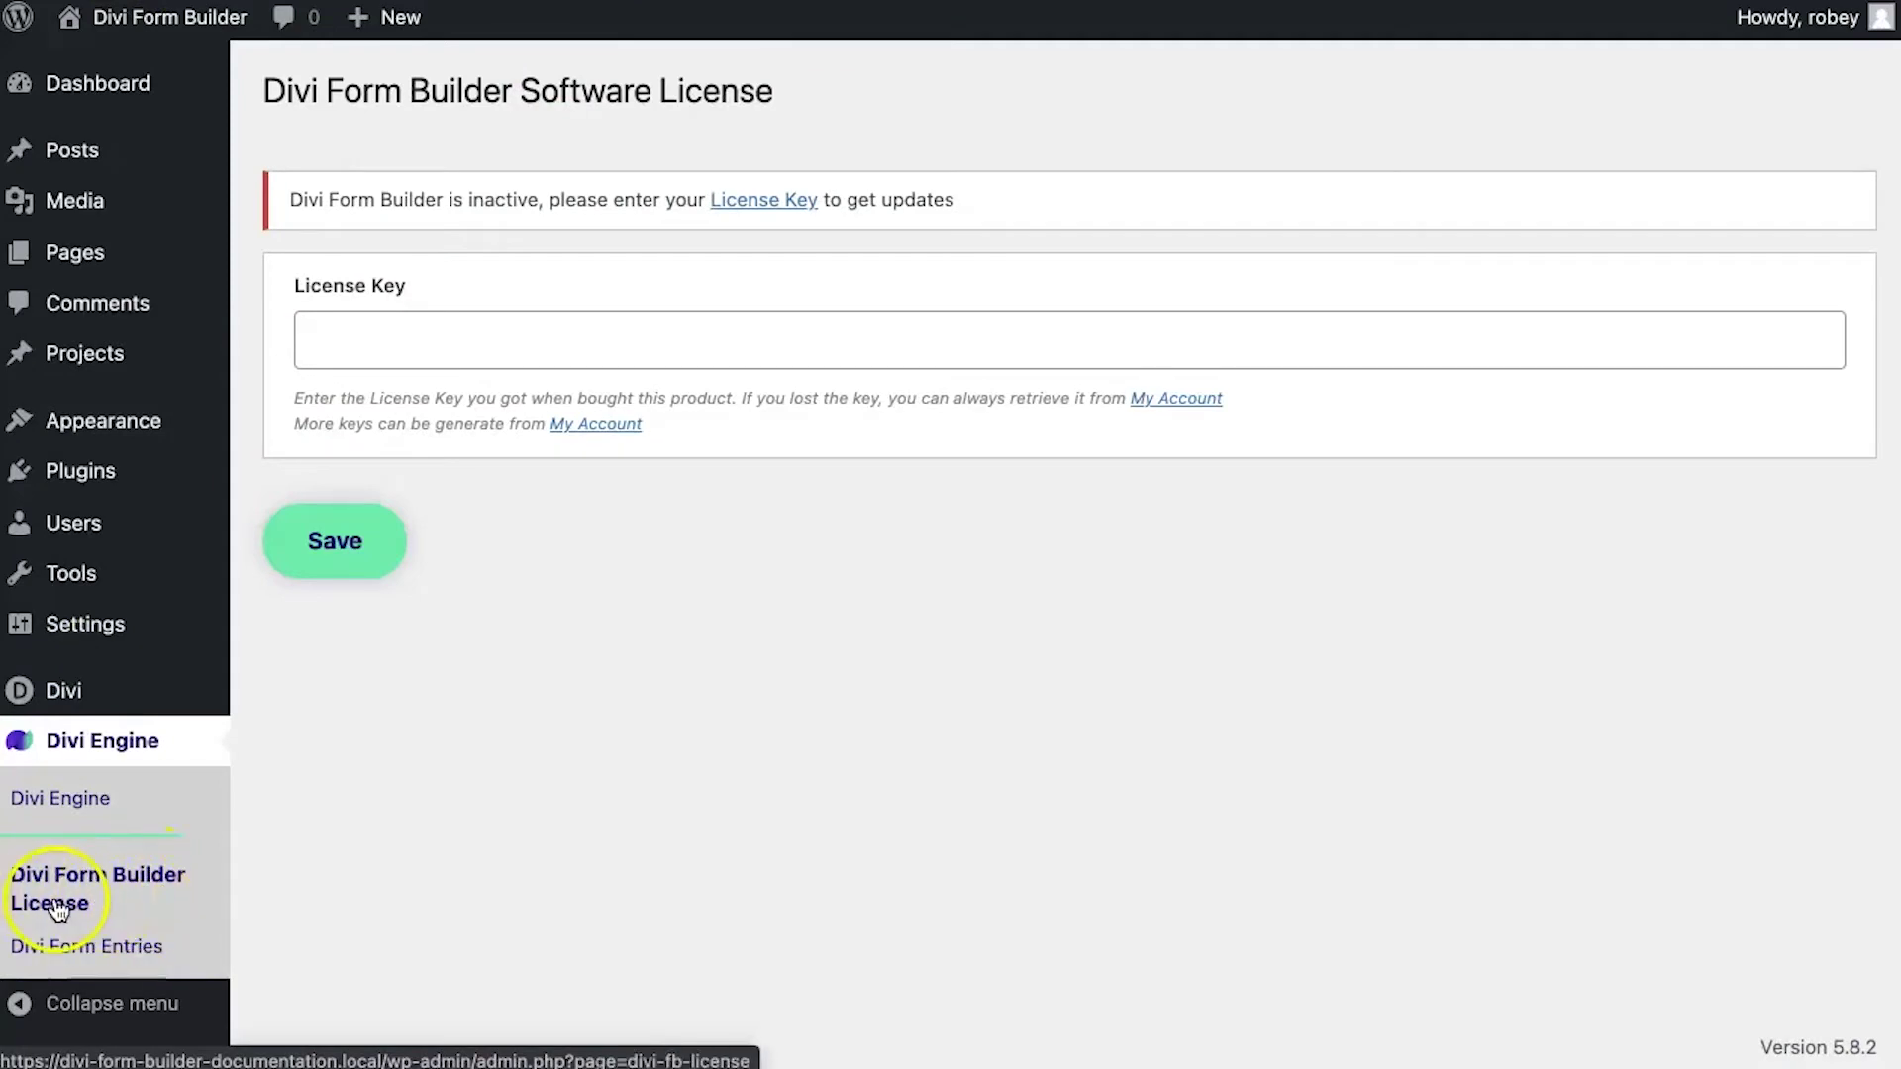
Step: Paste the Divi Form Builder license key into the License Key field and save it
click(439, 322)
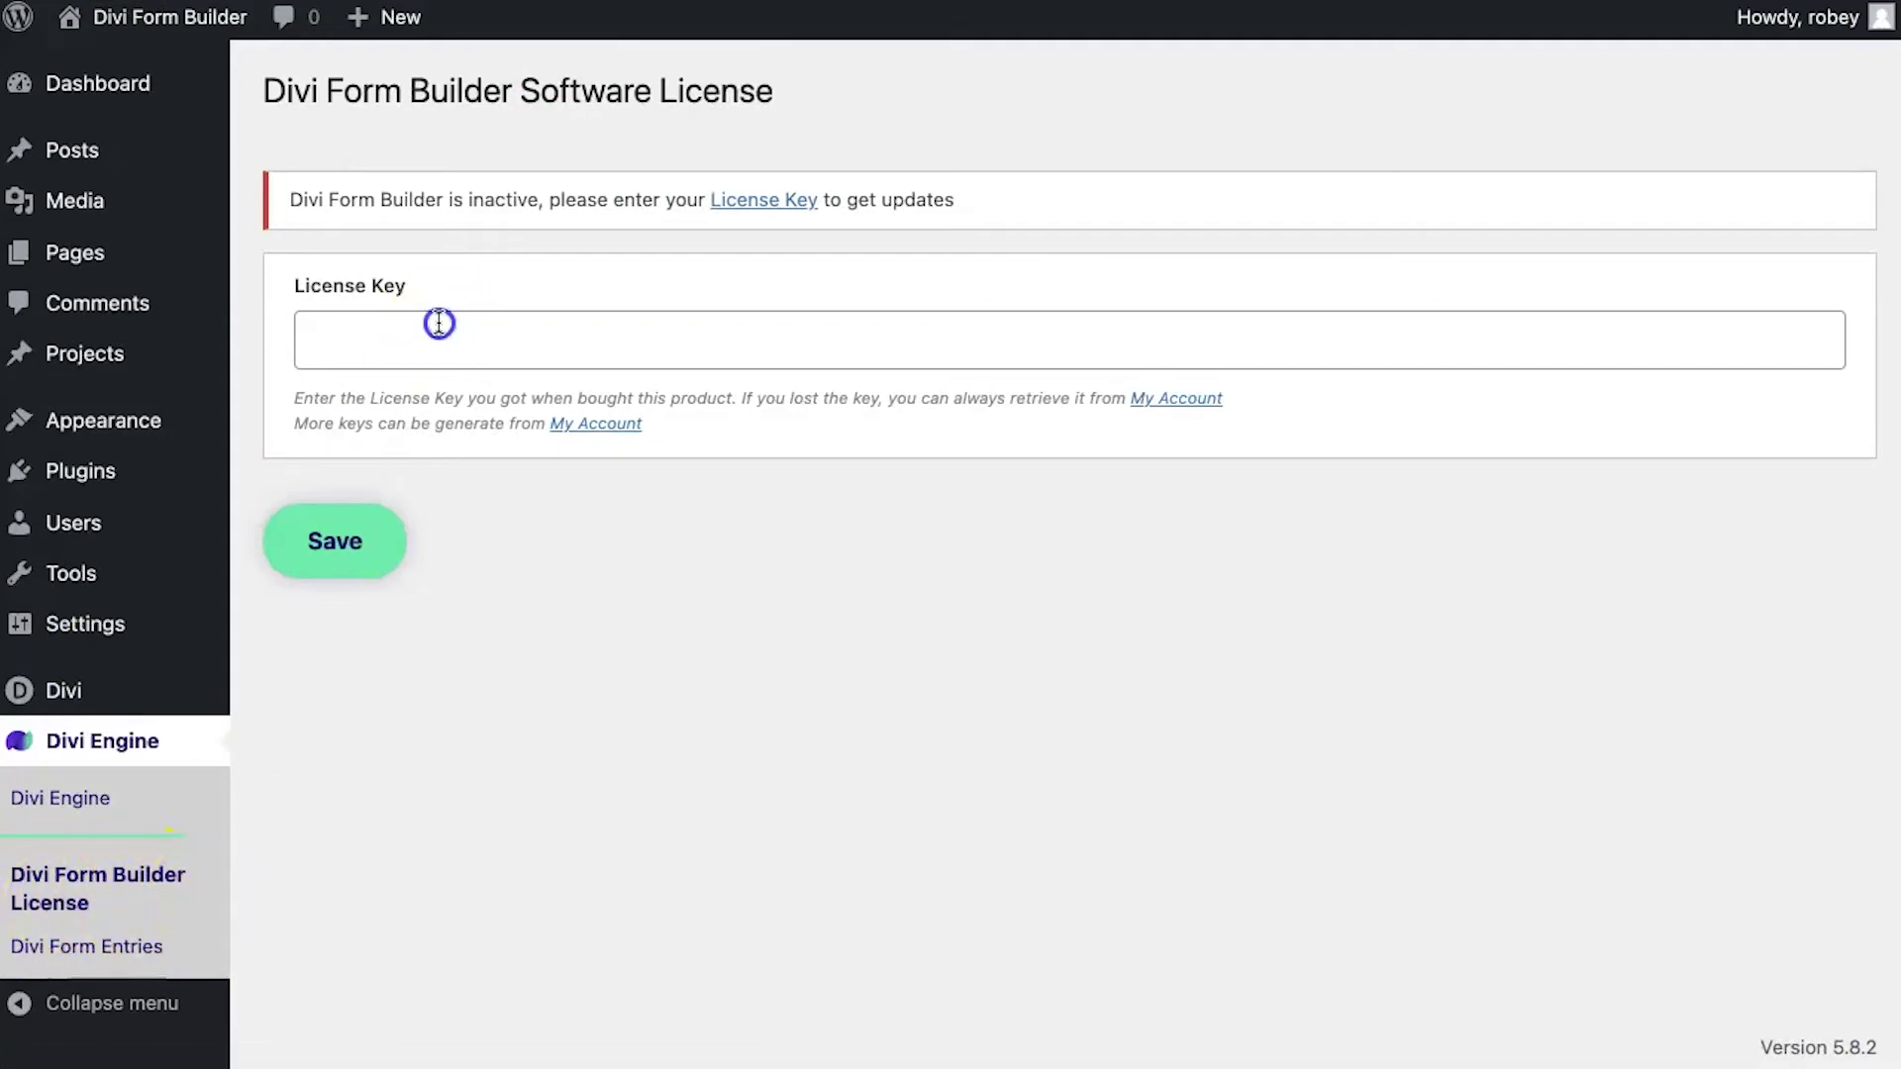
key(ctrl+v)
click(330, 545)
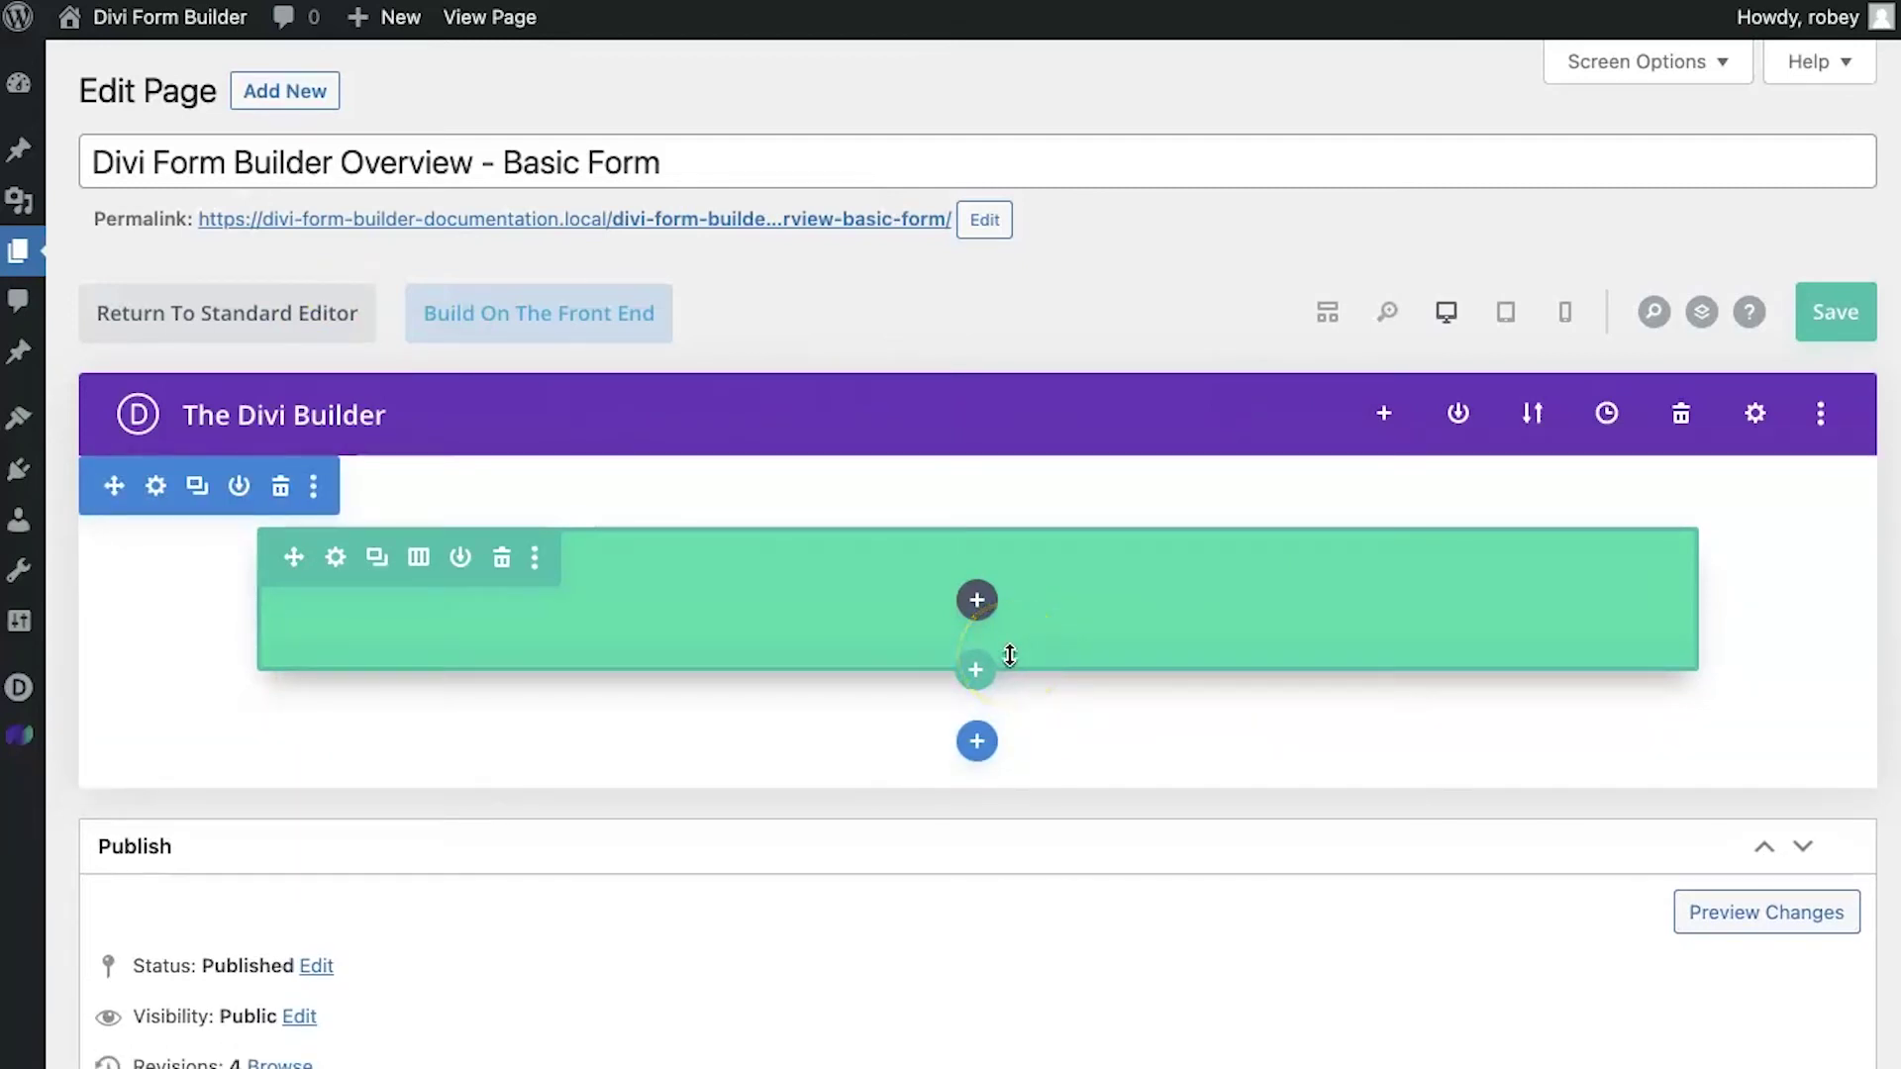
Step: Add a module to the empty row and filter the module list by 'form'
click(973, 611)
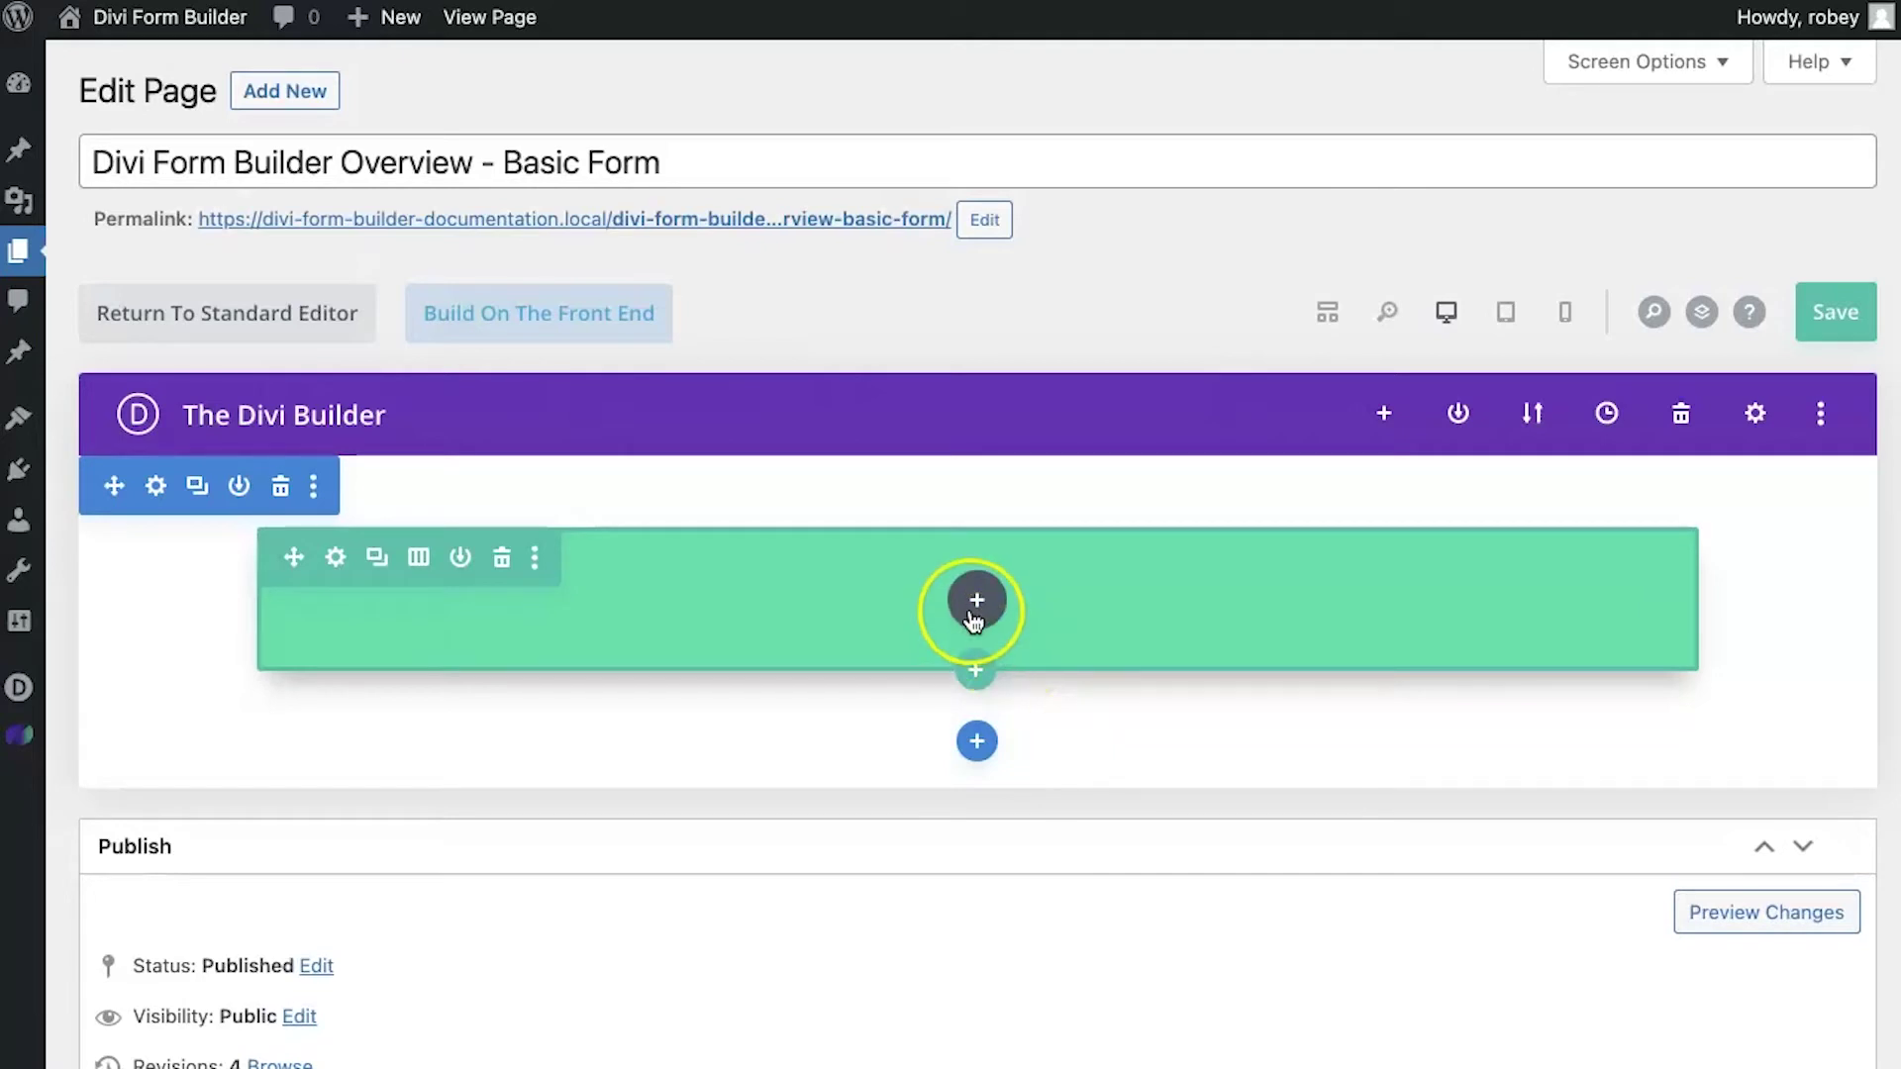
click(975, 603)
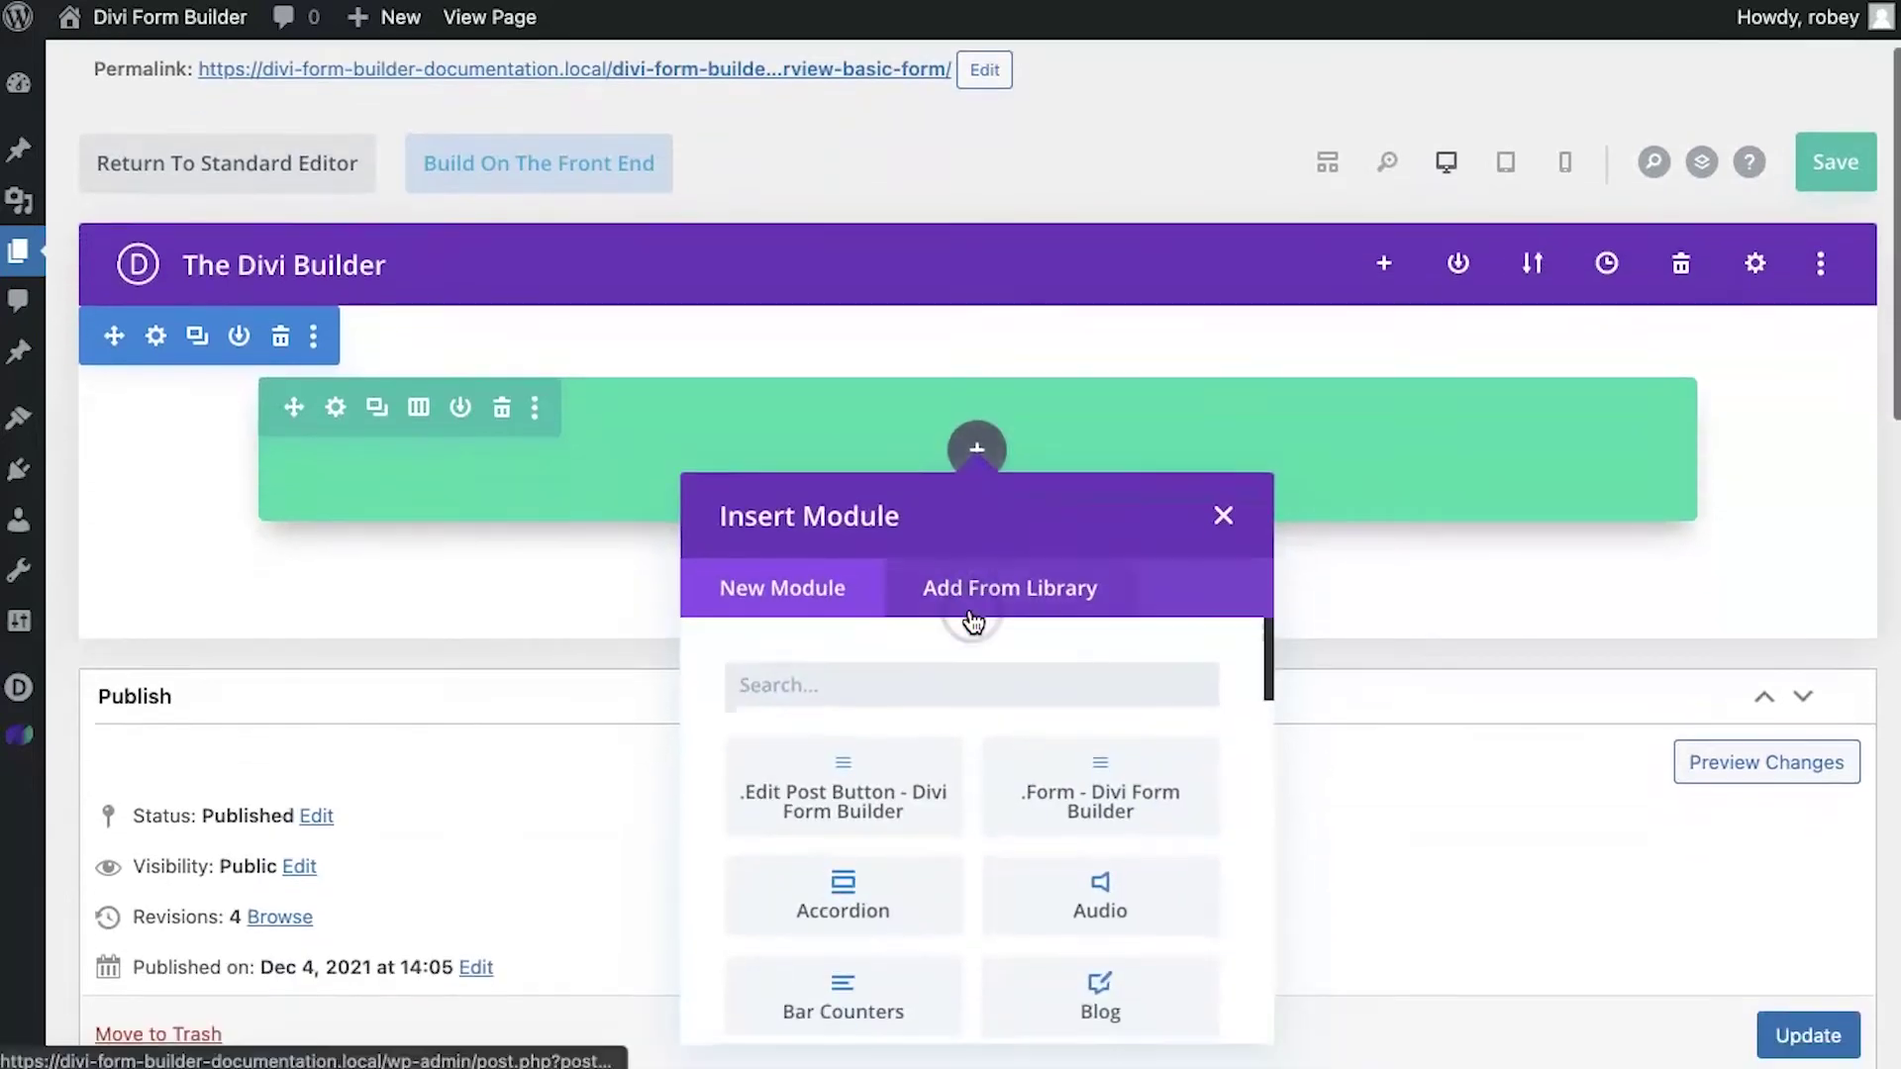
click(968, 685)
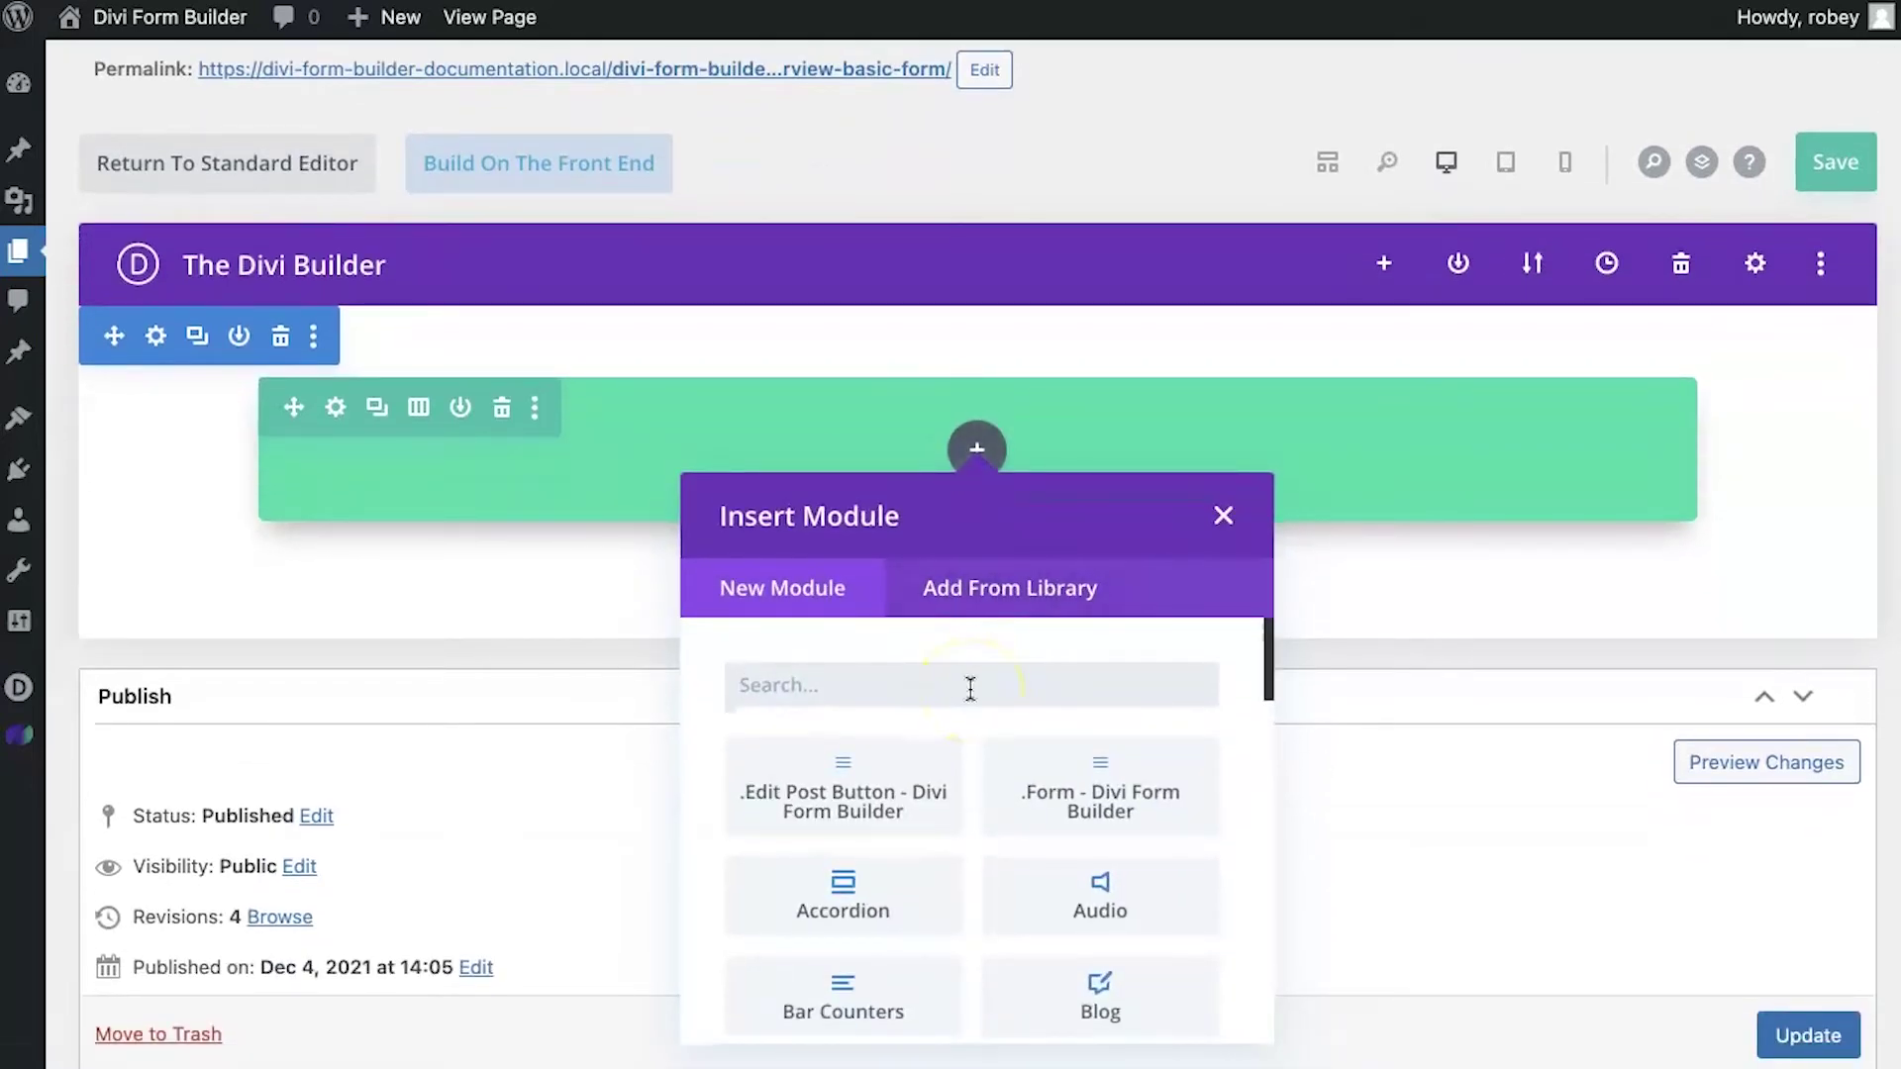
text(form)
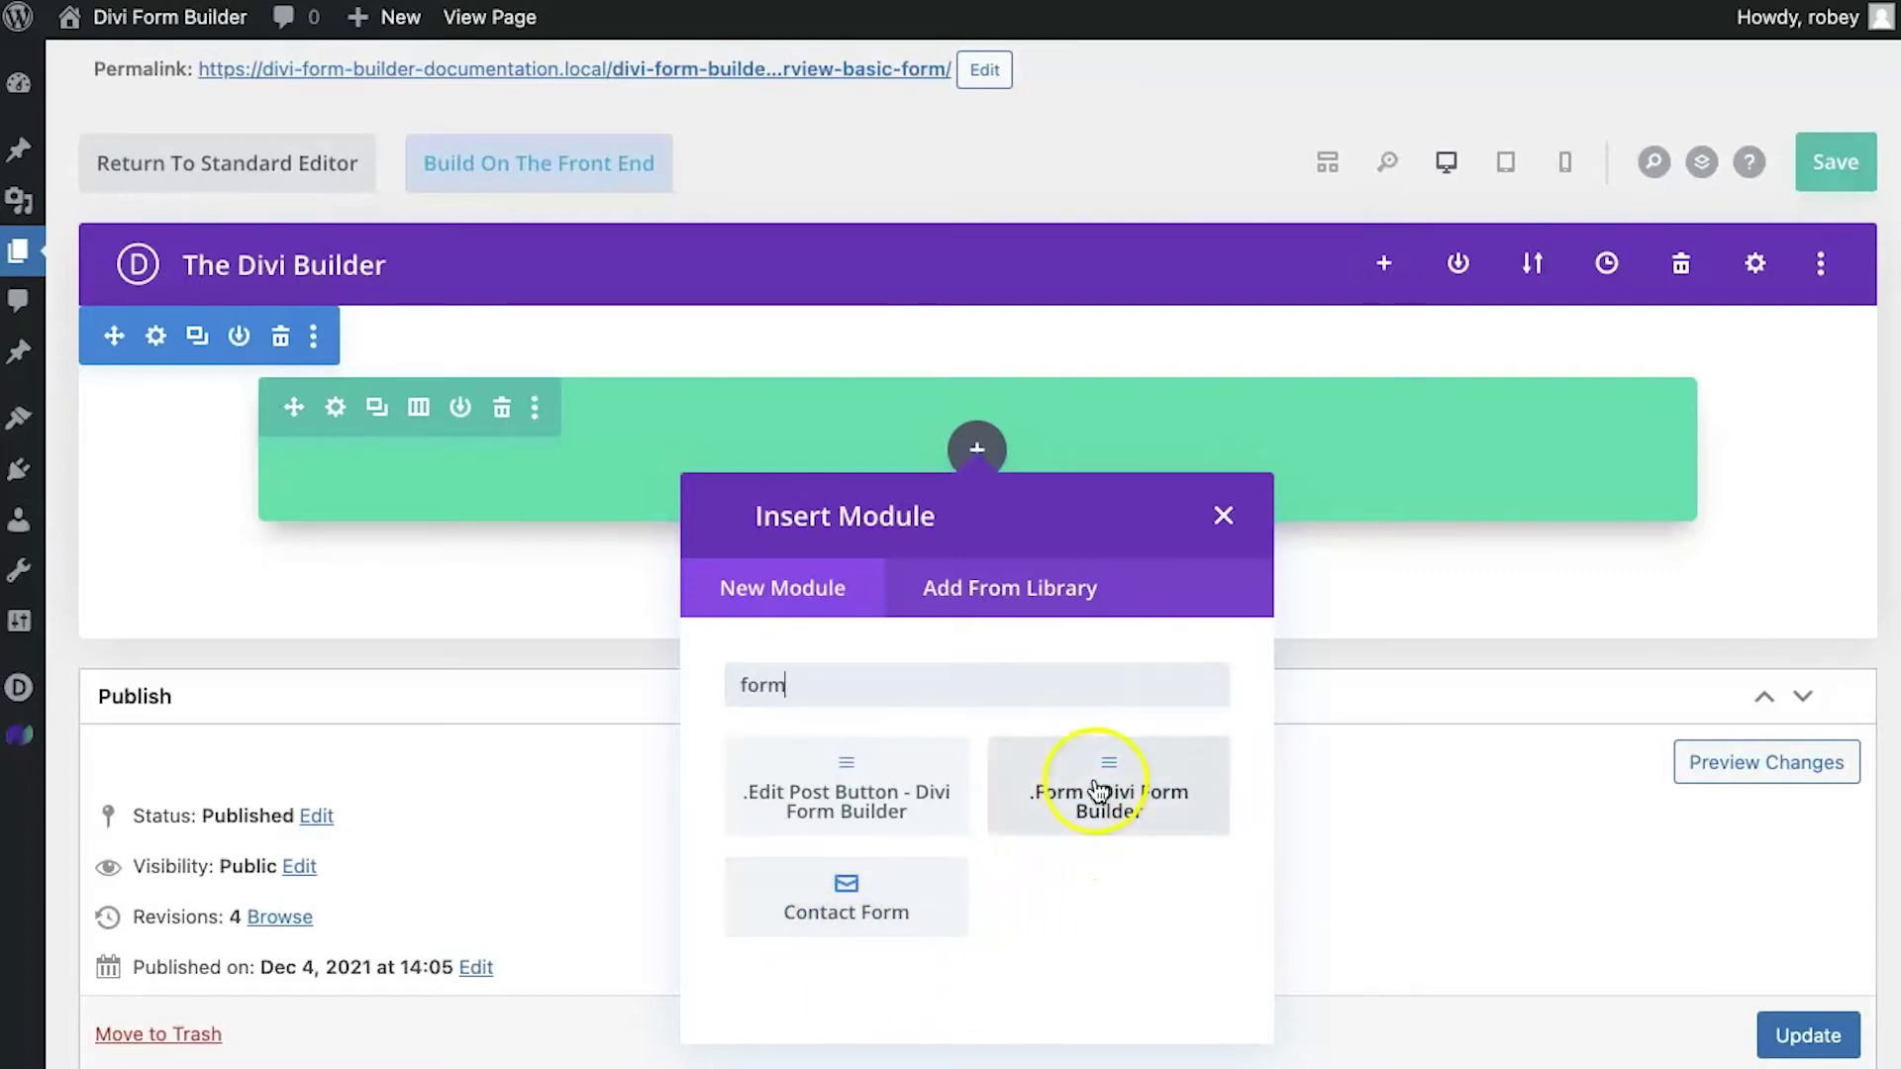
Step: Insert the .Form - Divi Form Builder module and title the form 'Simple Contact'
click(1038, 798)
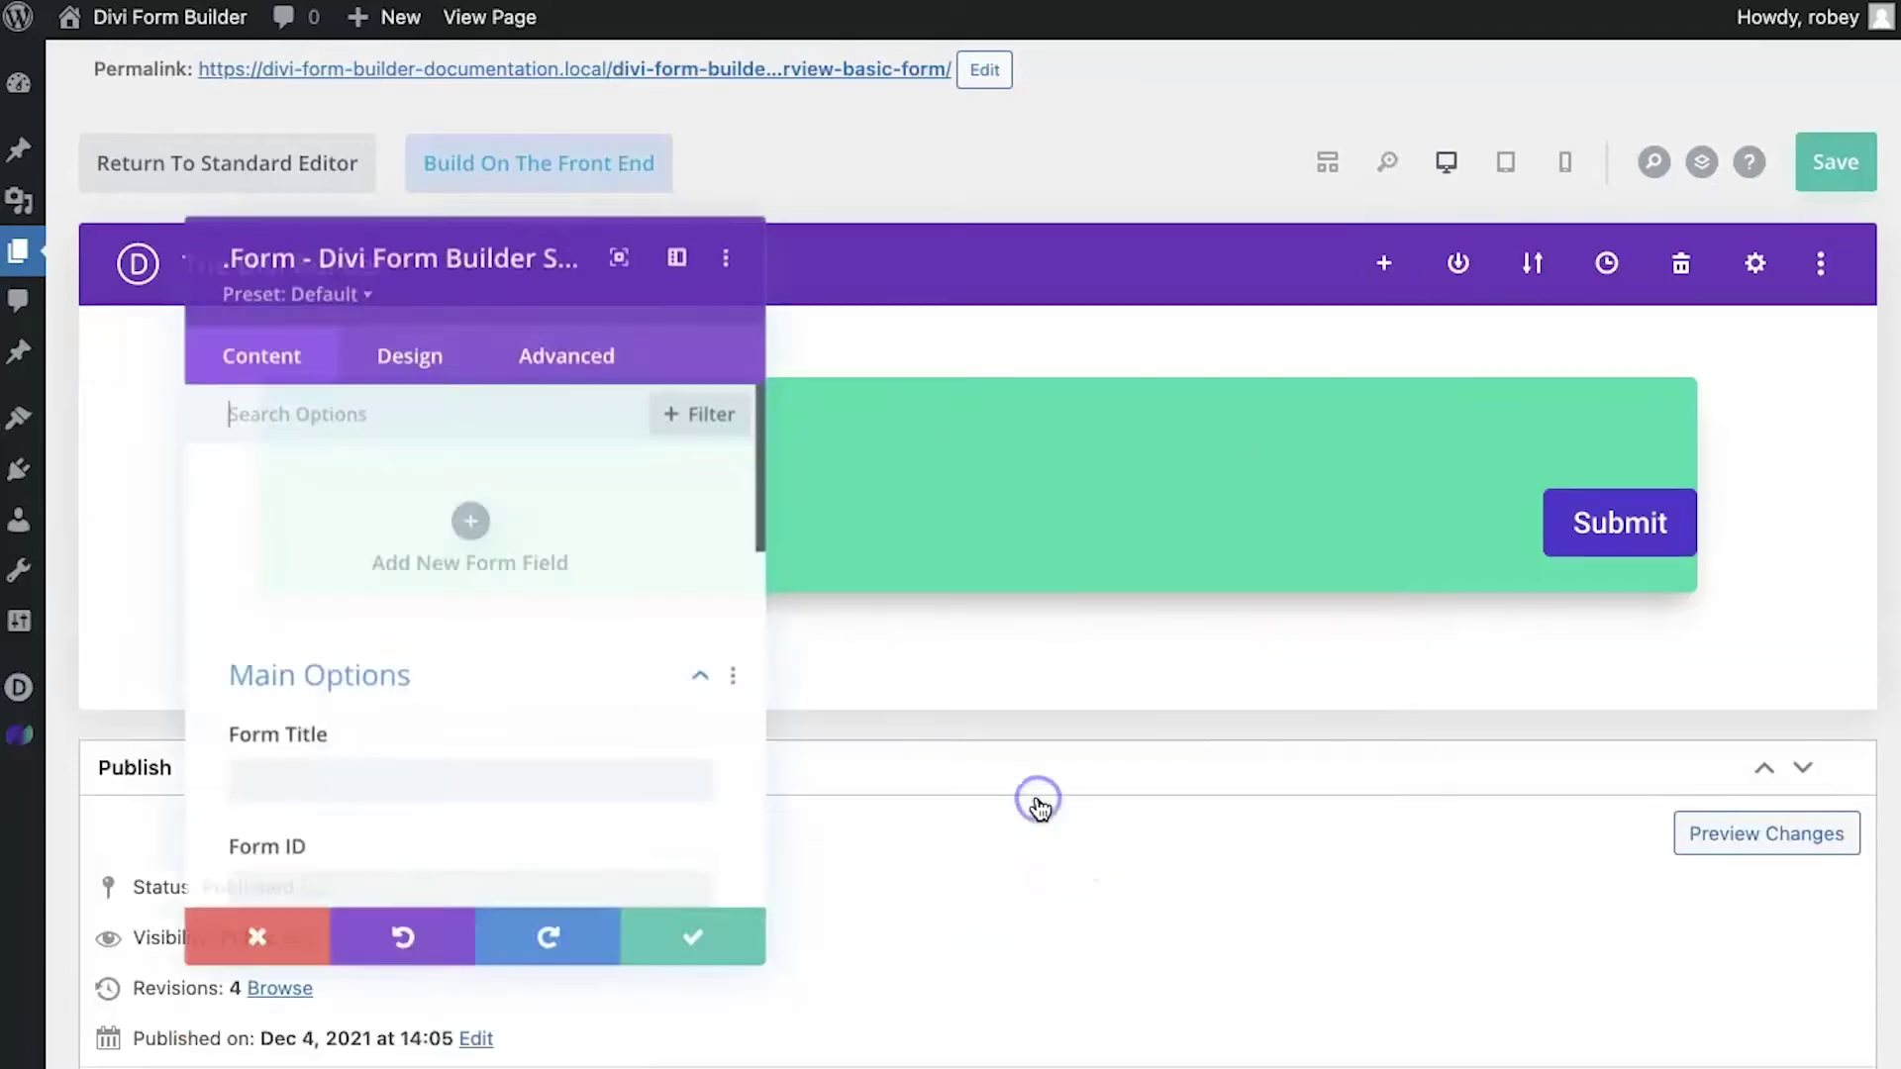
drag(505, 263, 452, 283)
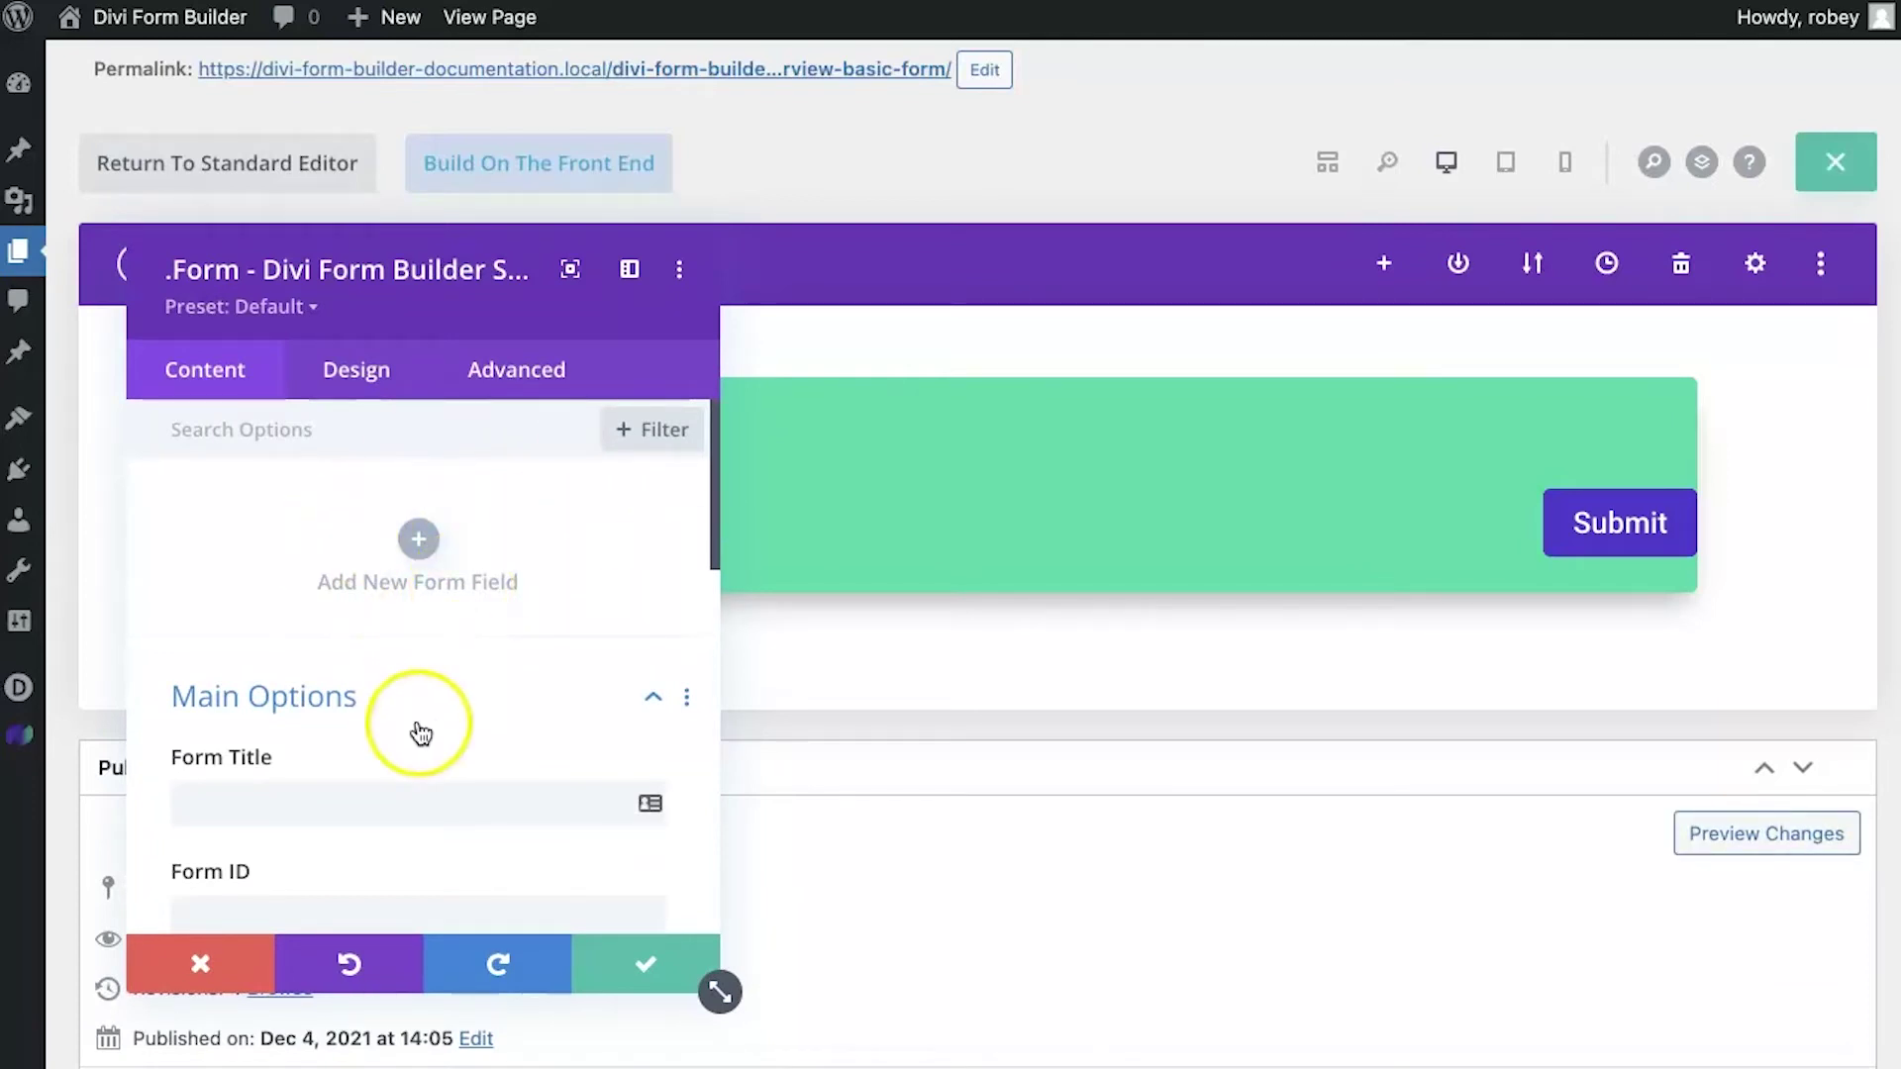
scroll(420, 732, down, 3)
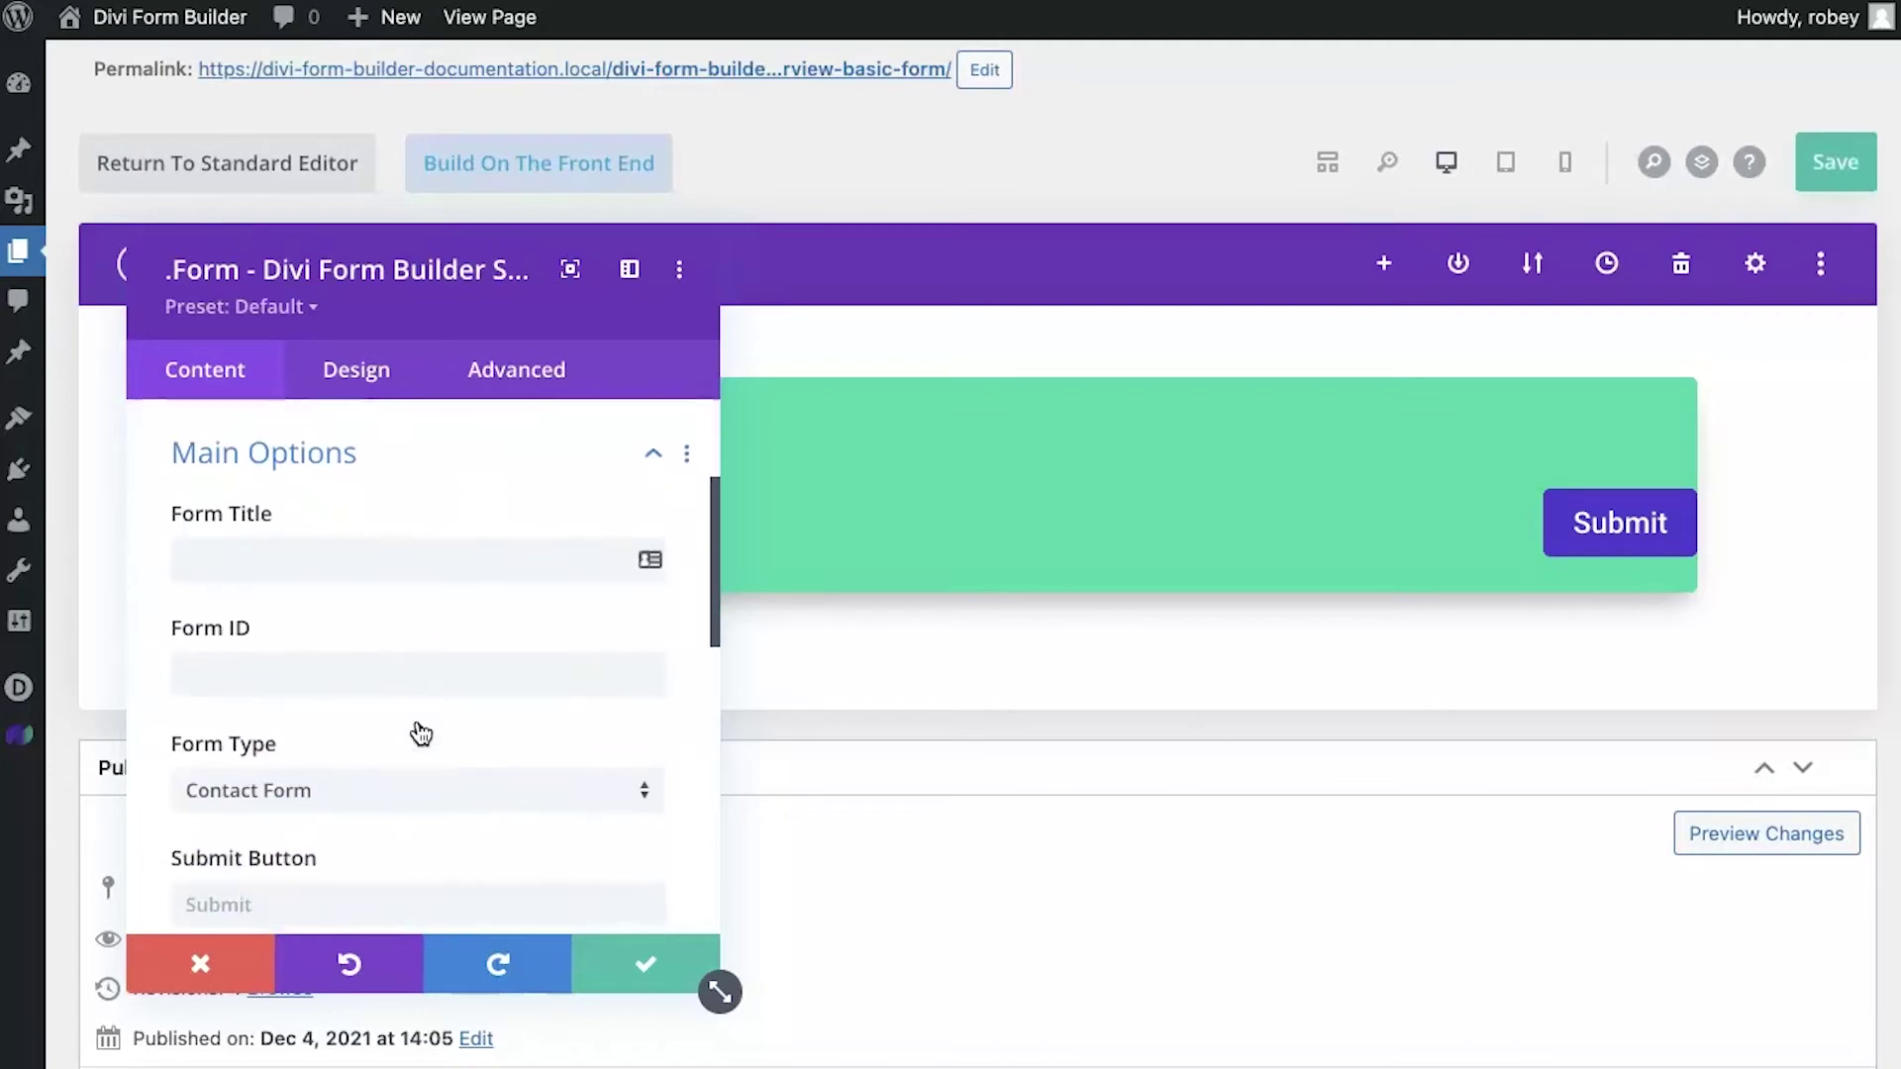
click(266, 558)
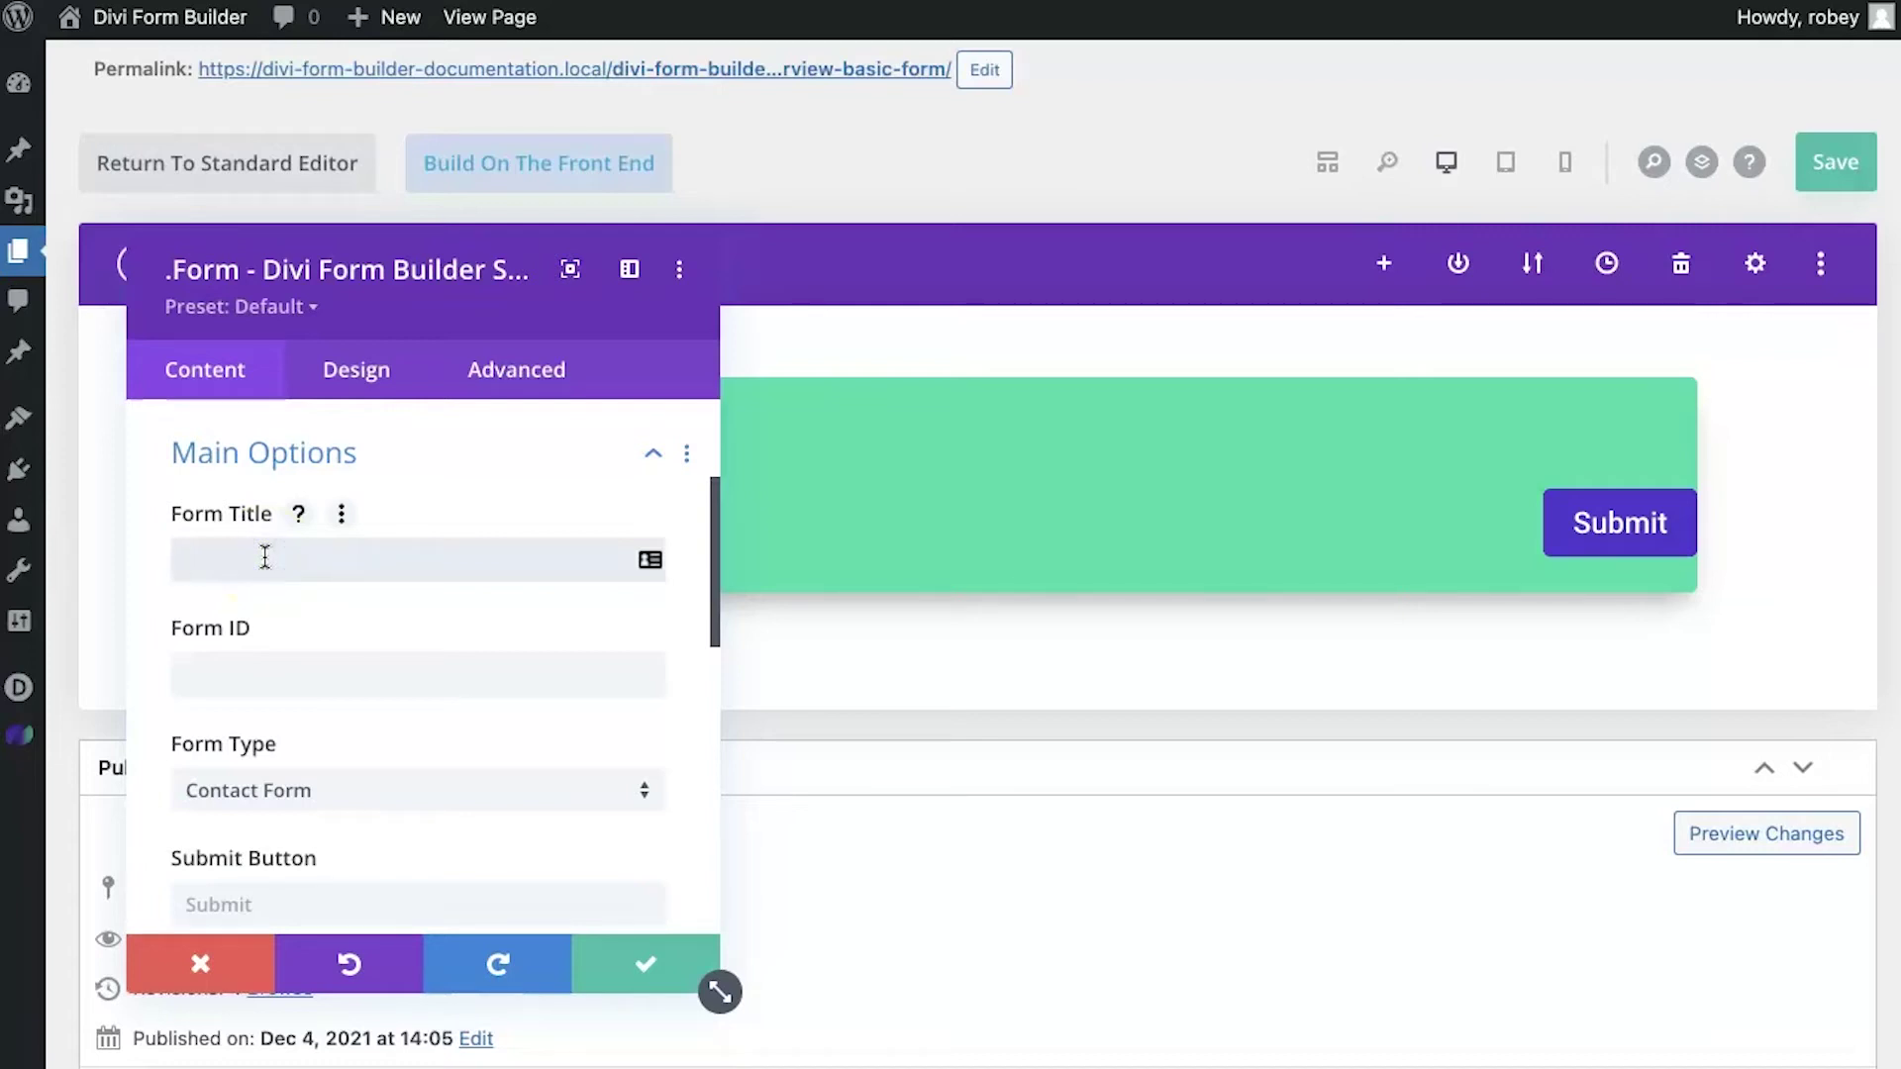
text(Simple Contact)
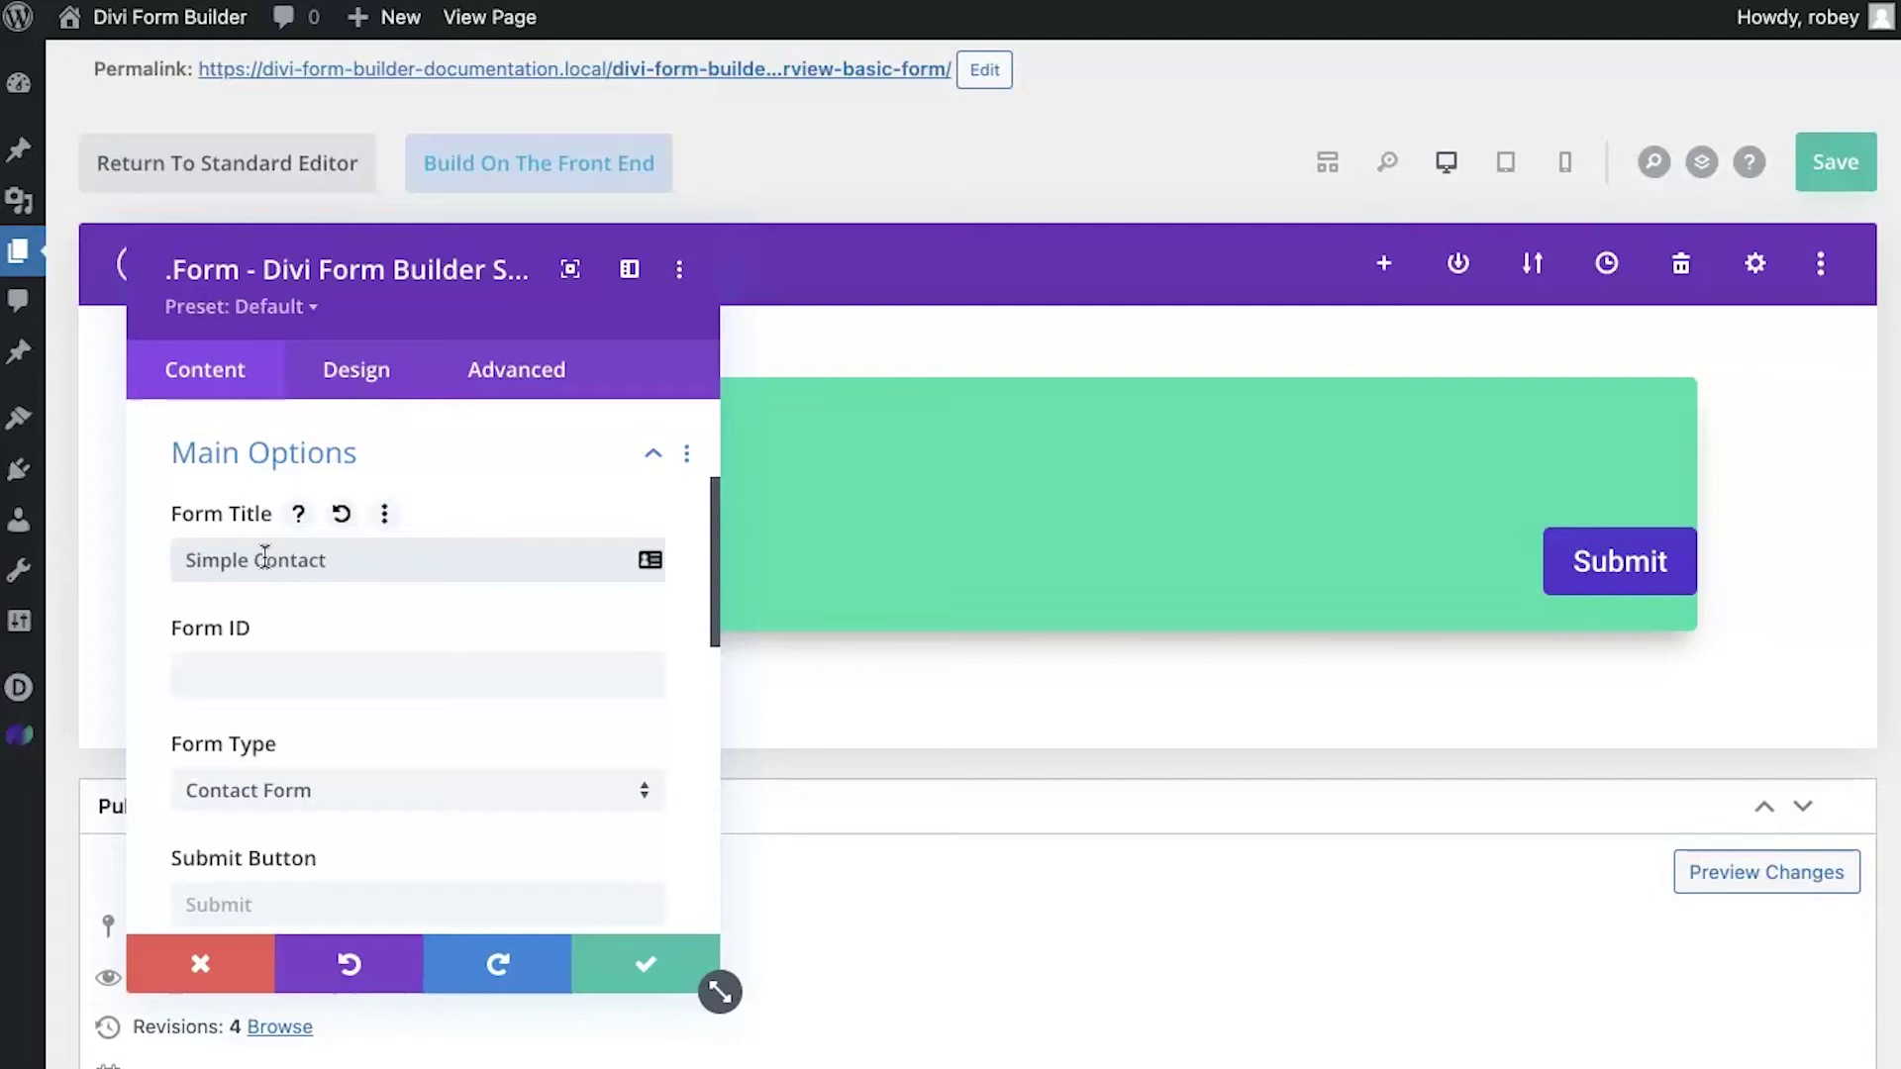
Step: Copy the title 'Simple Contact' into Form ID and keep Contact Form as the form type
click(239, 656)
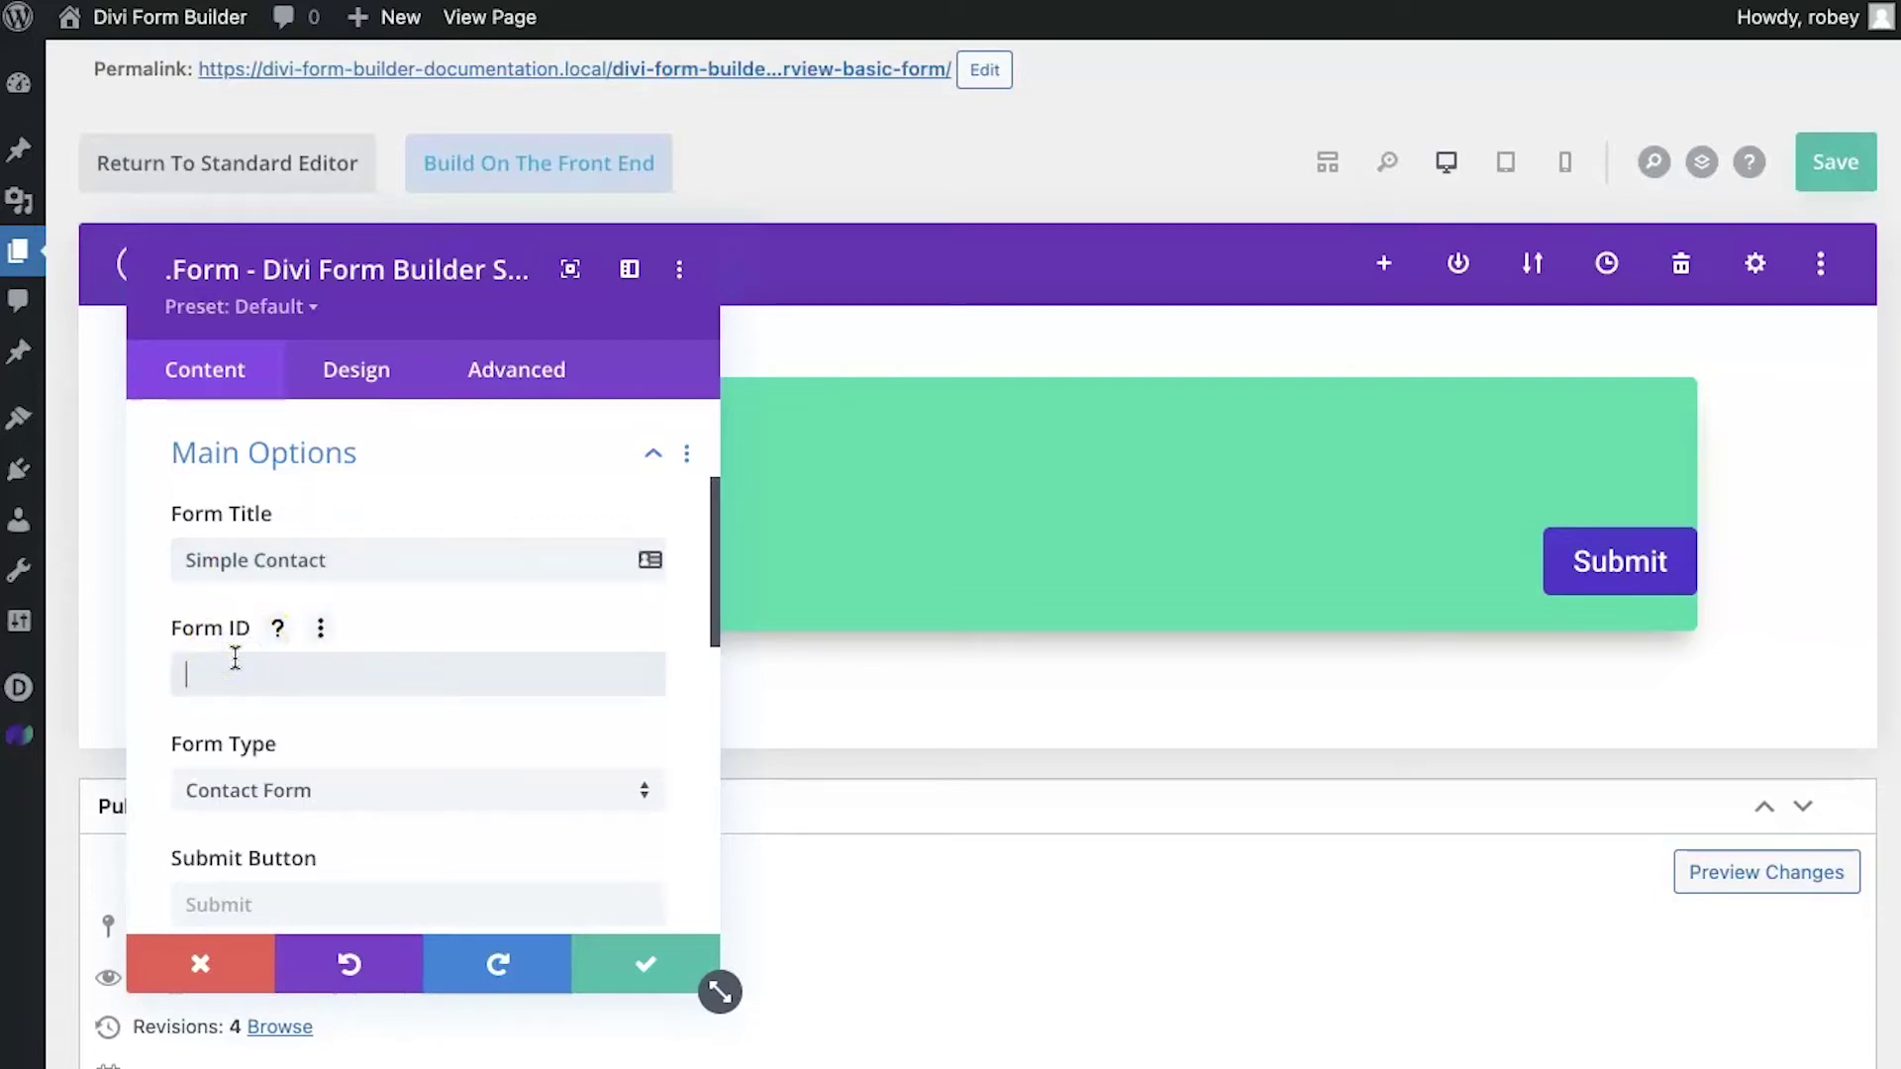
triple_click(210, 558)
key(ctrl+c)
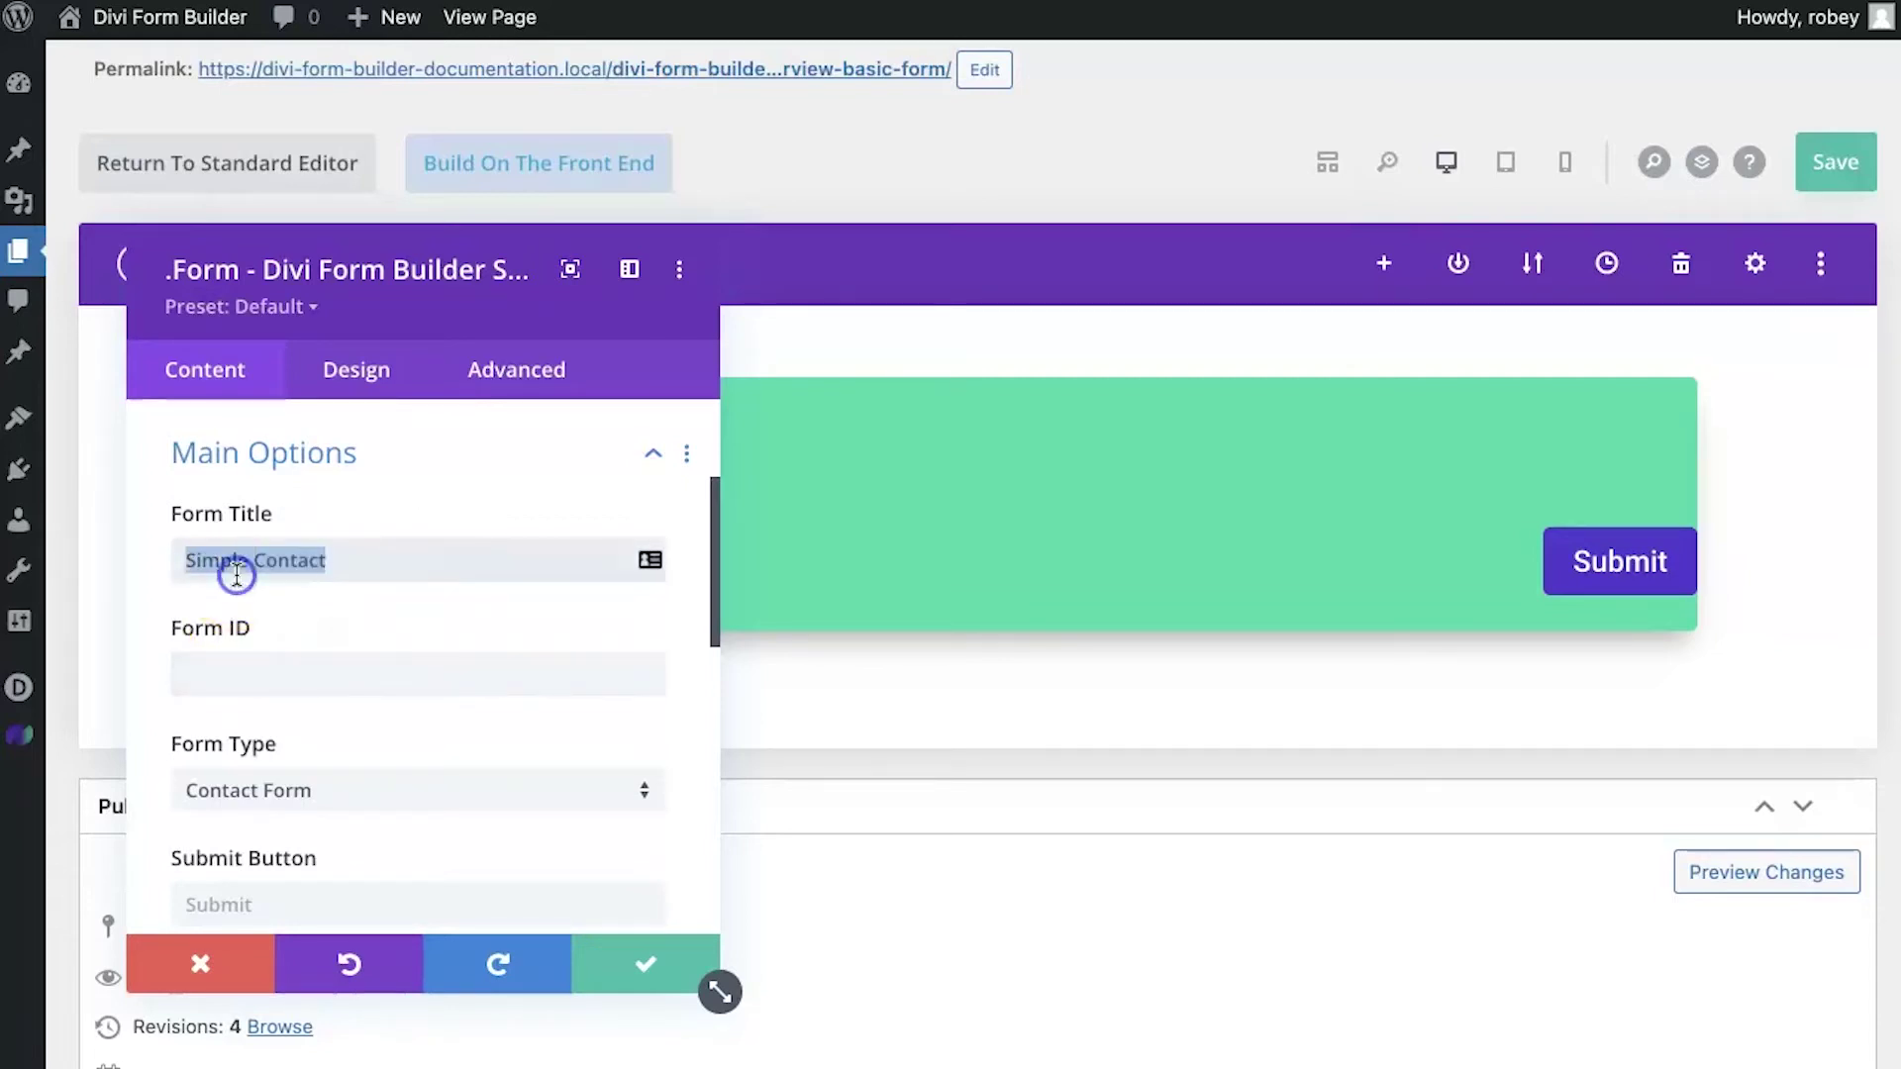
click(230, 665)
key(ctrl+v)
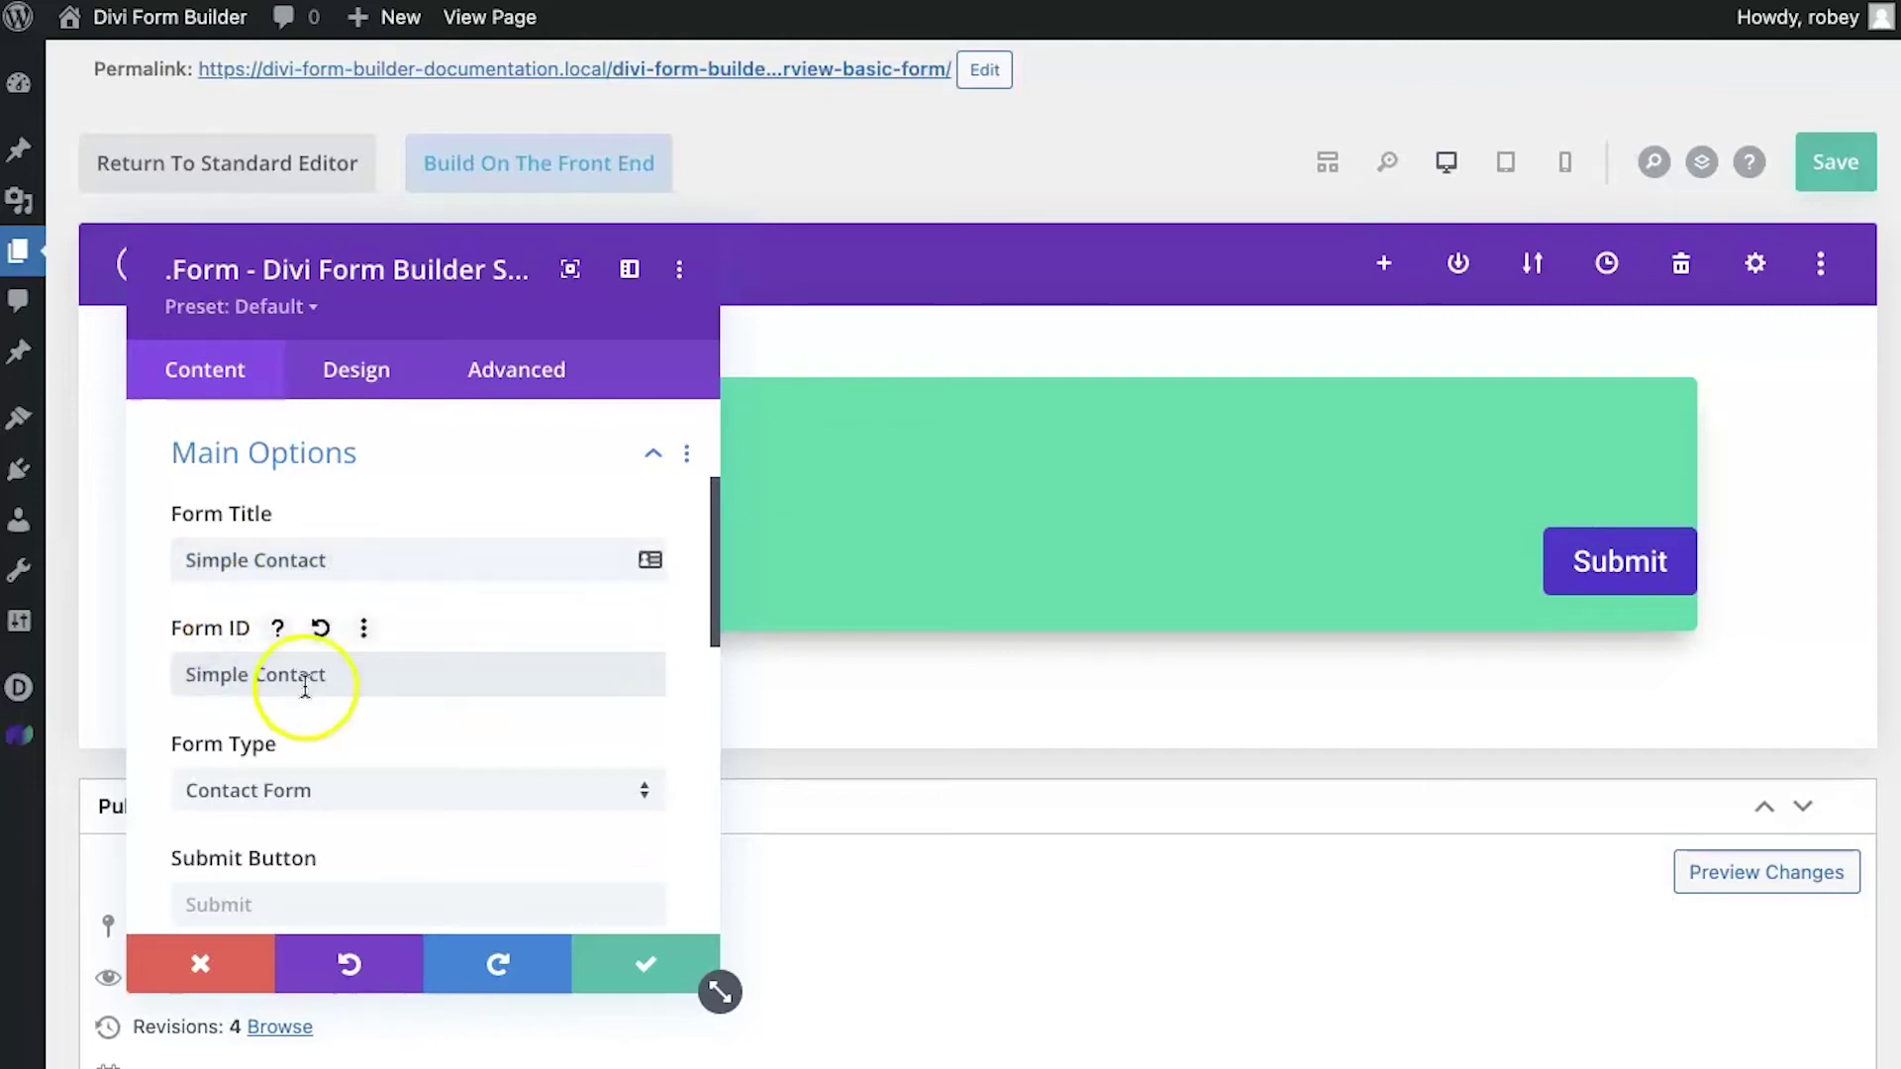
scroll(374, 712, down, 2)
click(388, 604)
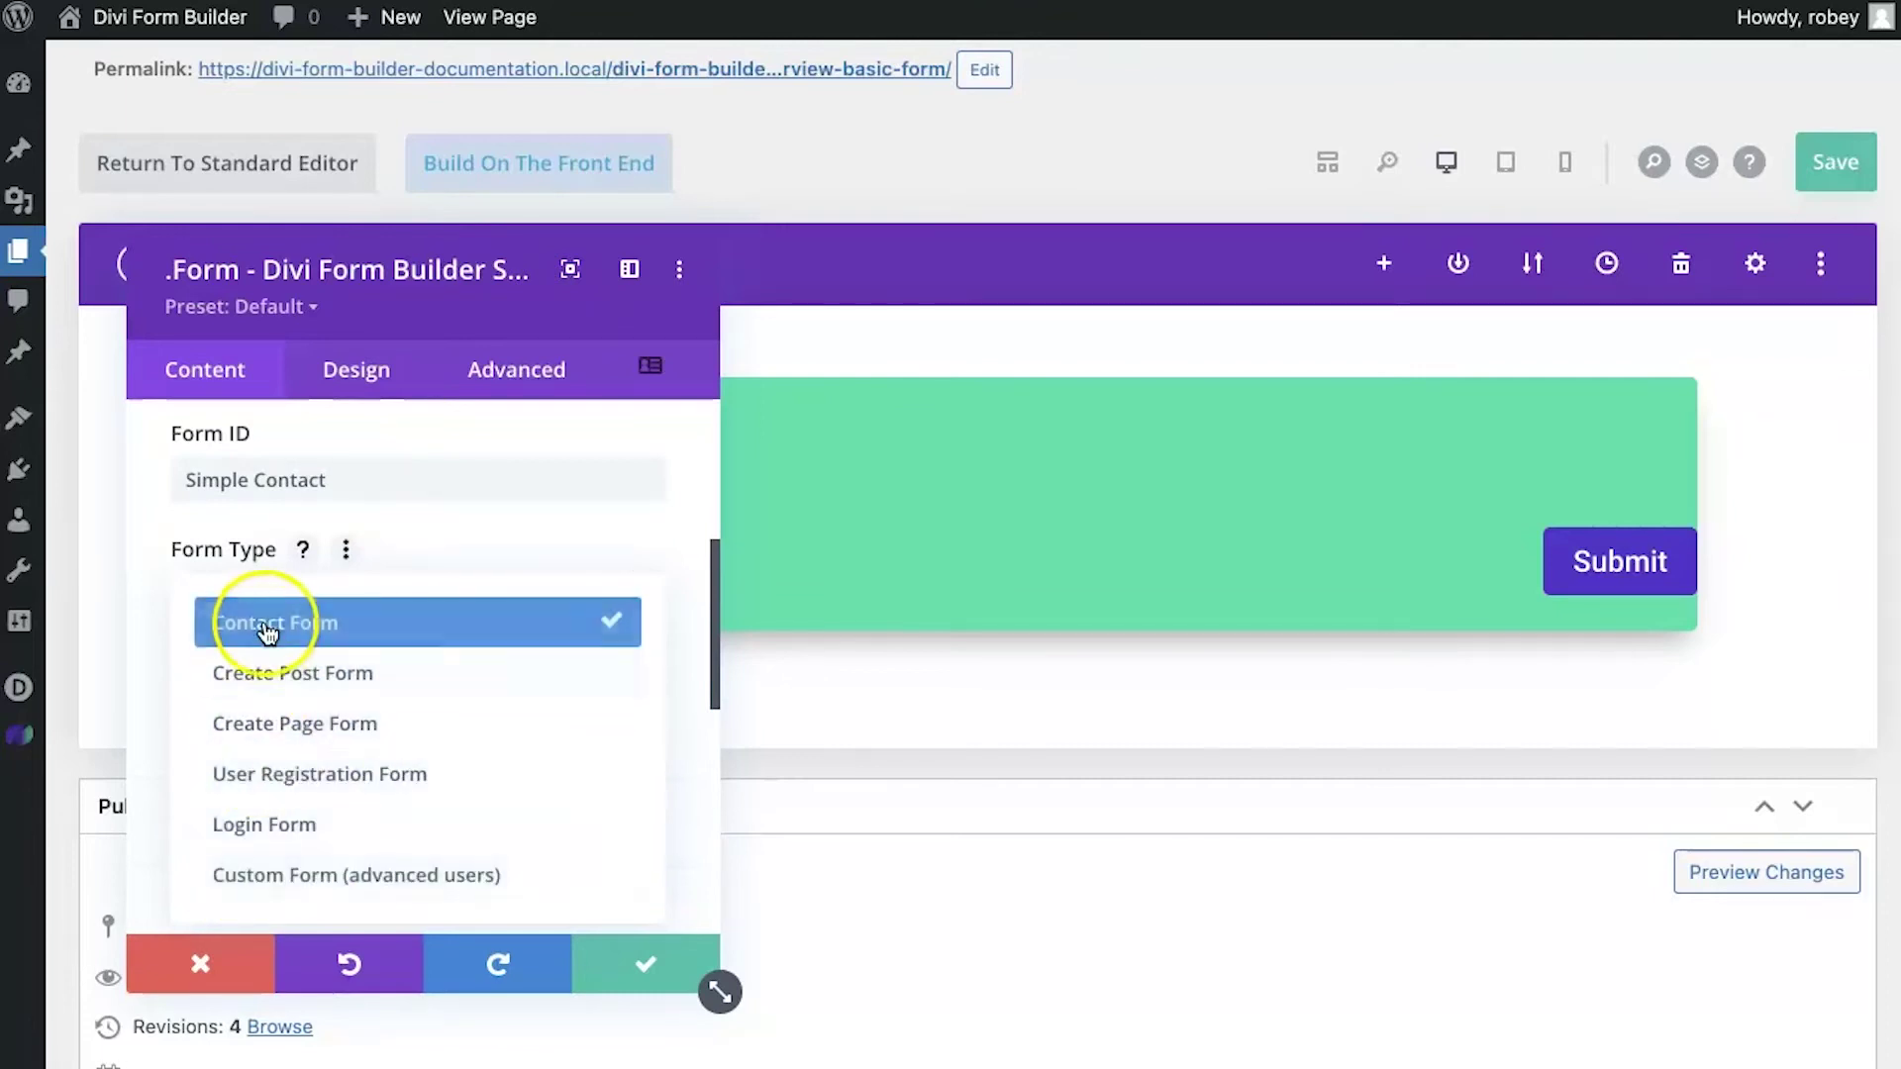
click(385, 624)
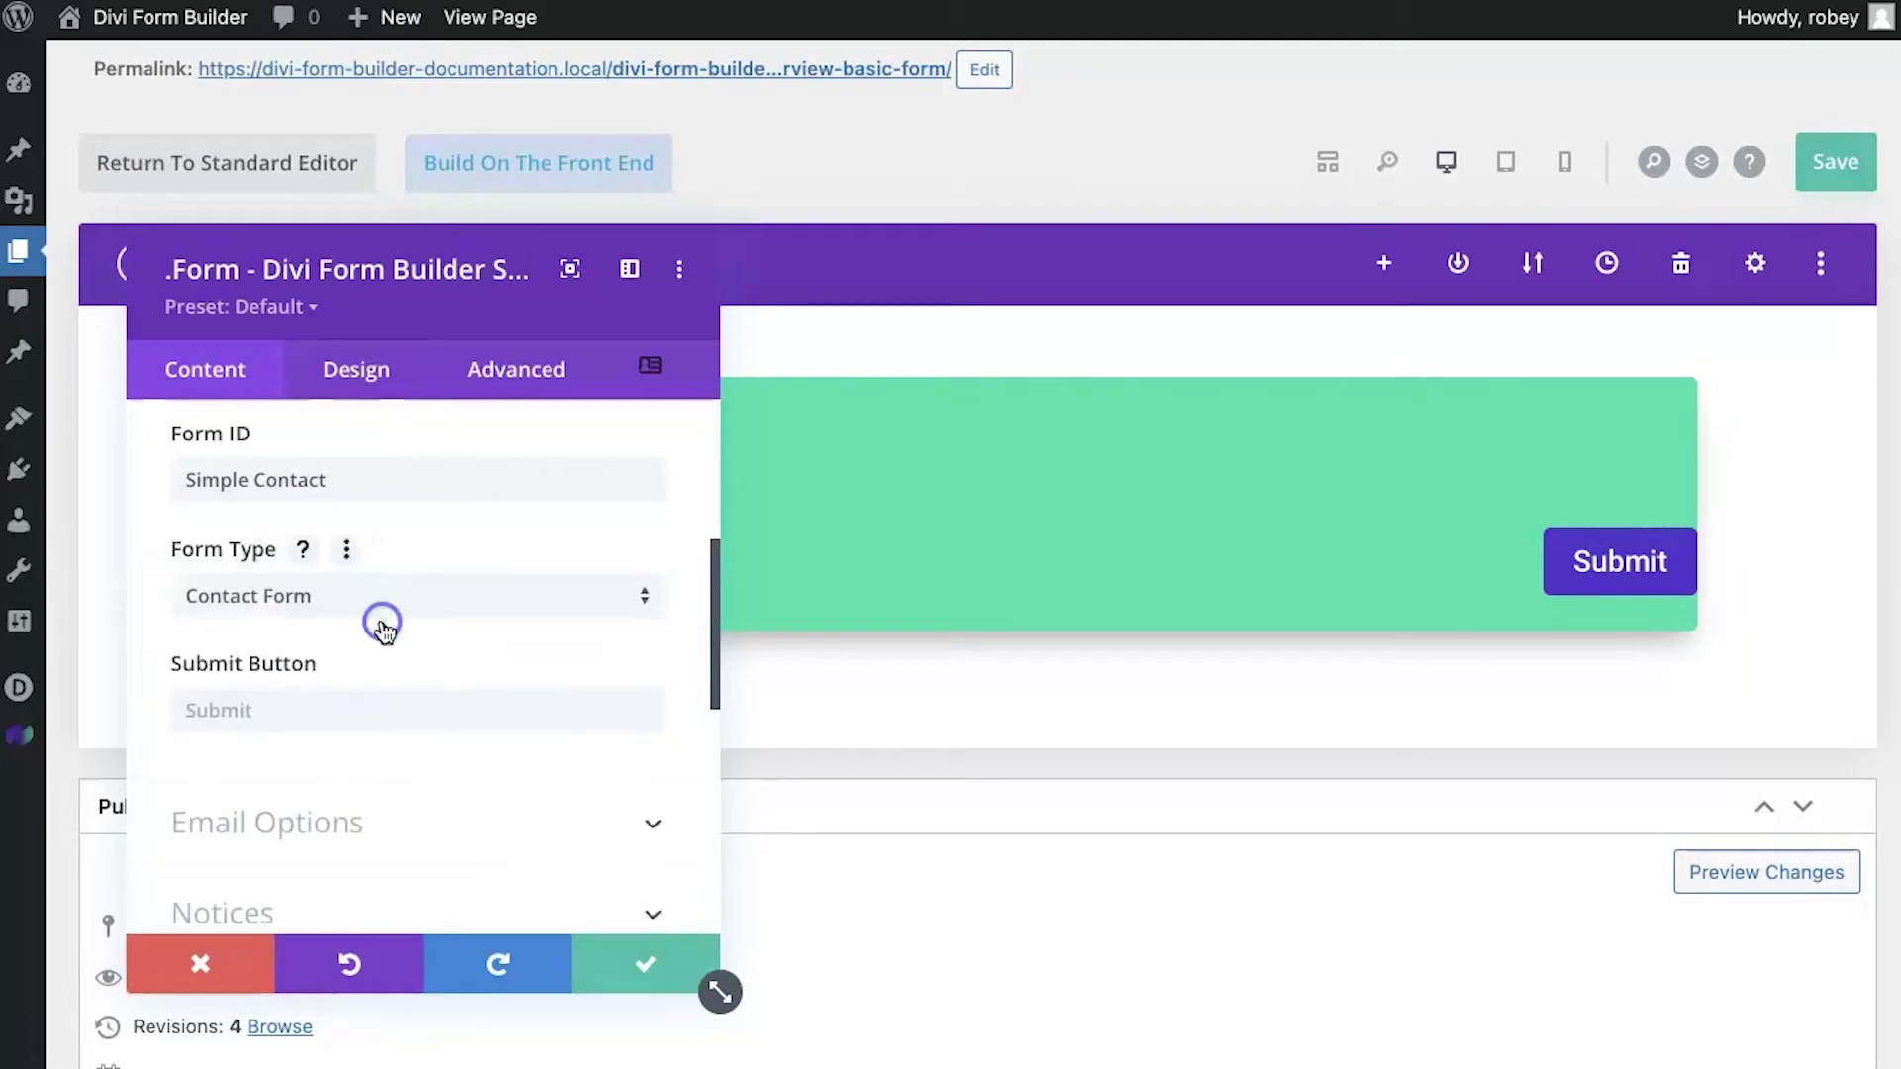
Step: Expand Email Options: Email to Admin on, sender copy off, From Email Default - Admin
scroll(384, 639, down, 1)
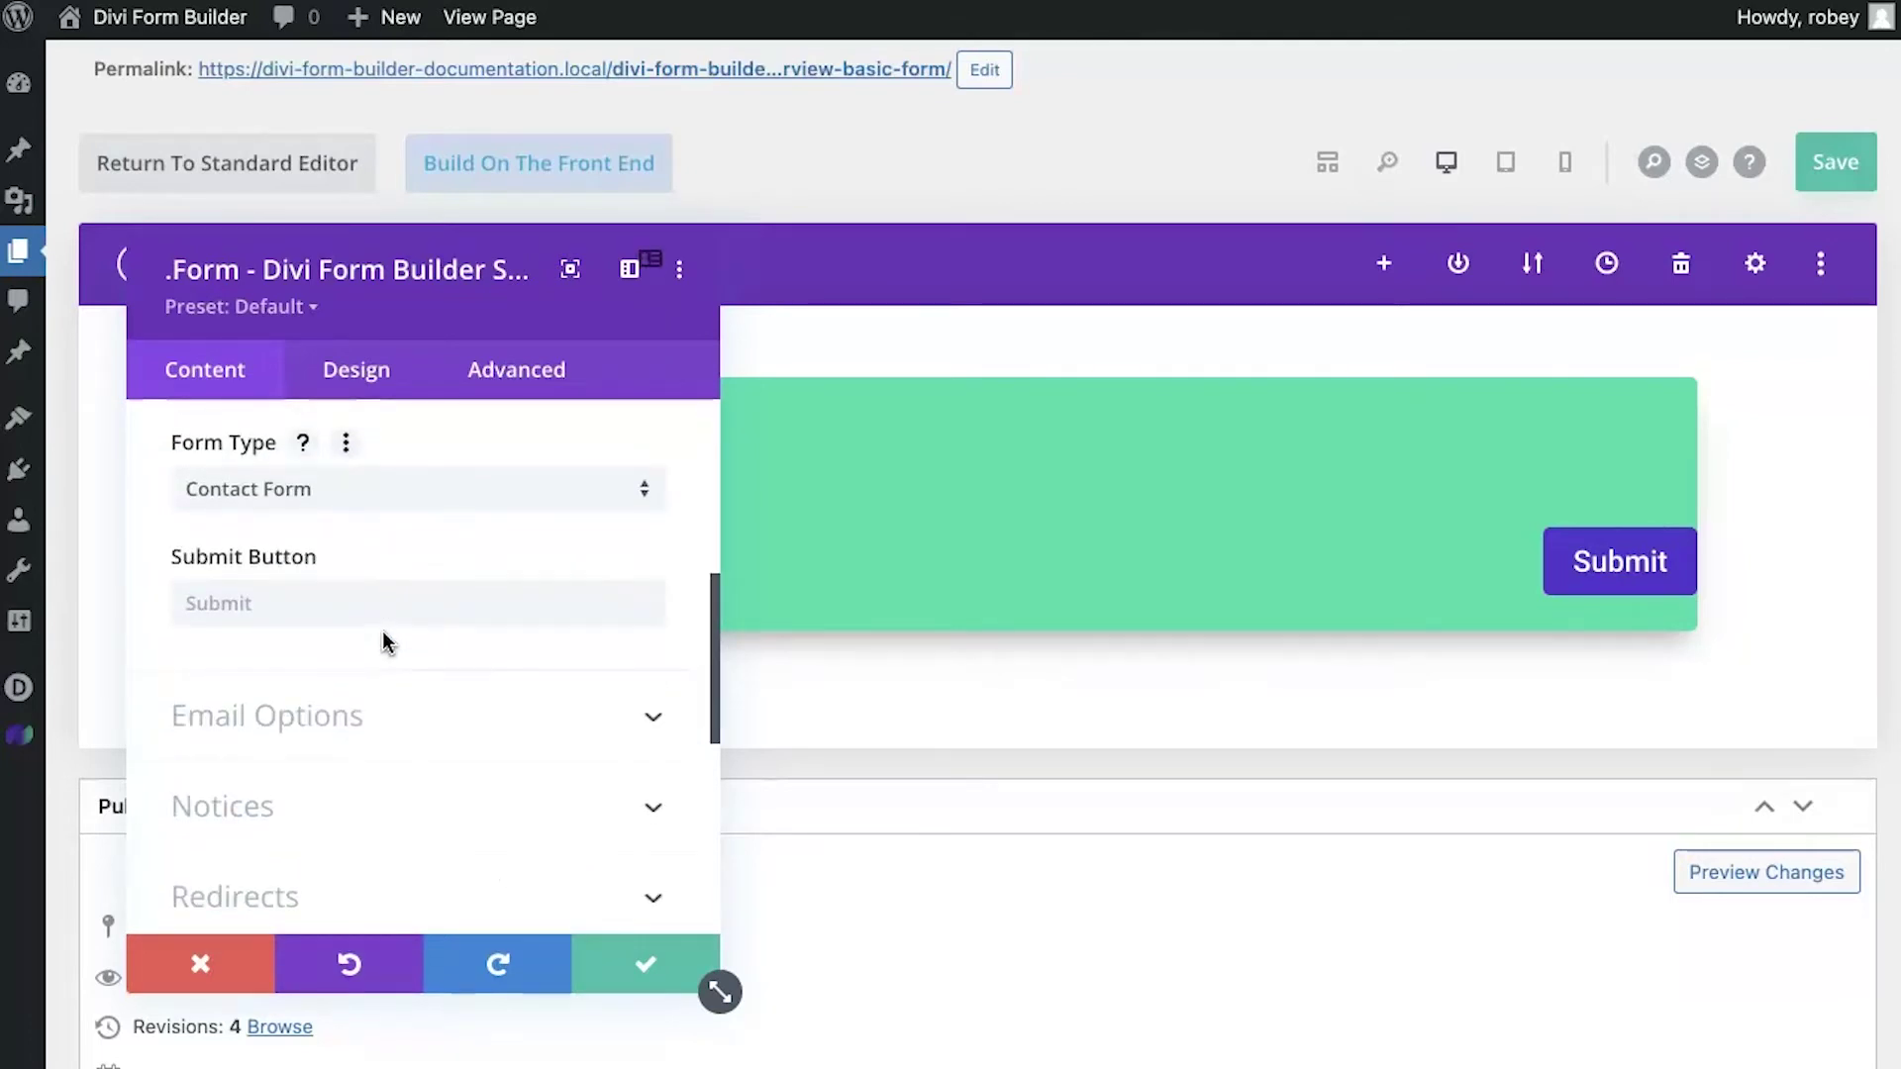
scroll(385, 643, down, 1)
click(383, 644)
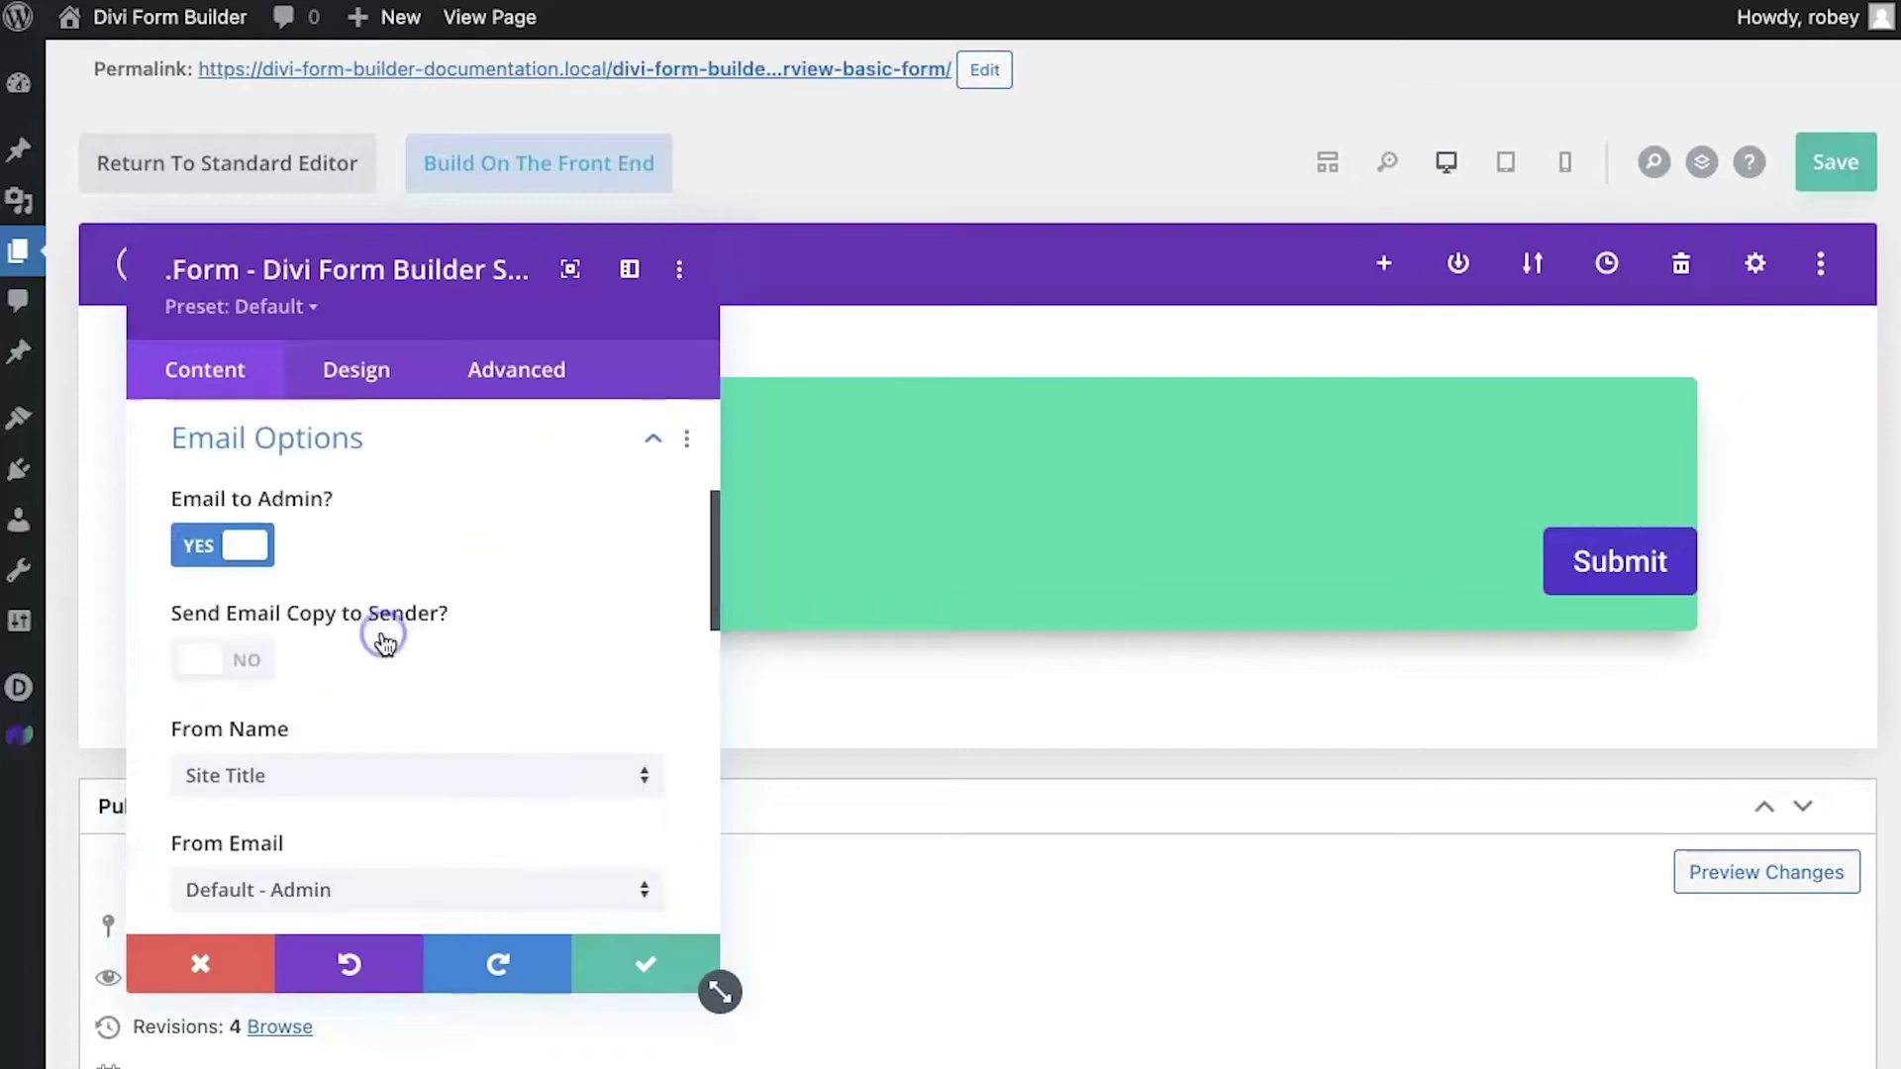
scroll(385, 645, down, 1)
scroll(385, 645, up, 1)
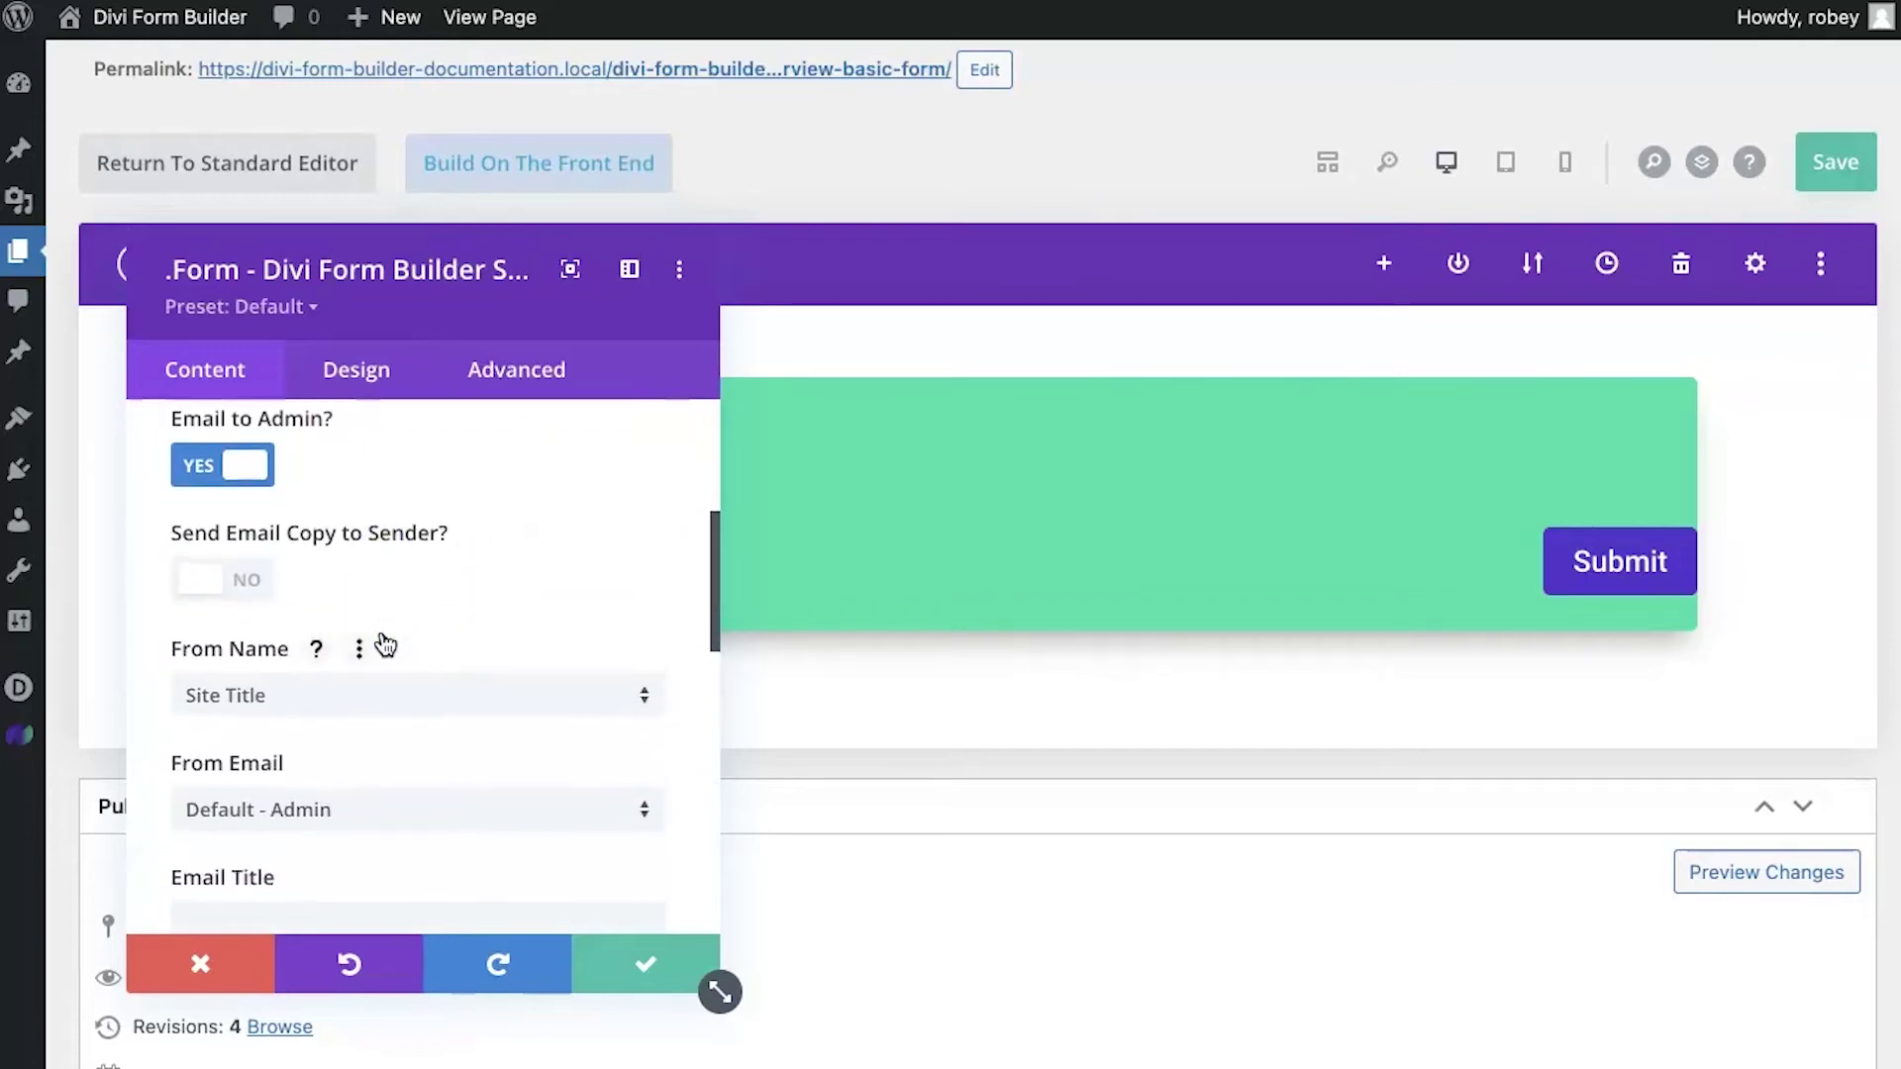
scroll(385, 643, up, 1)
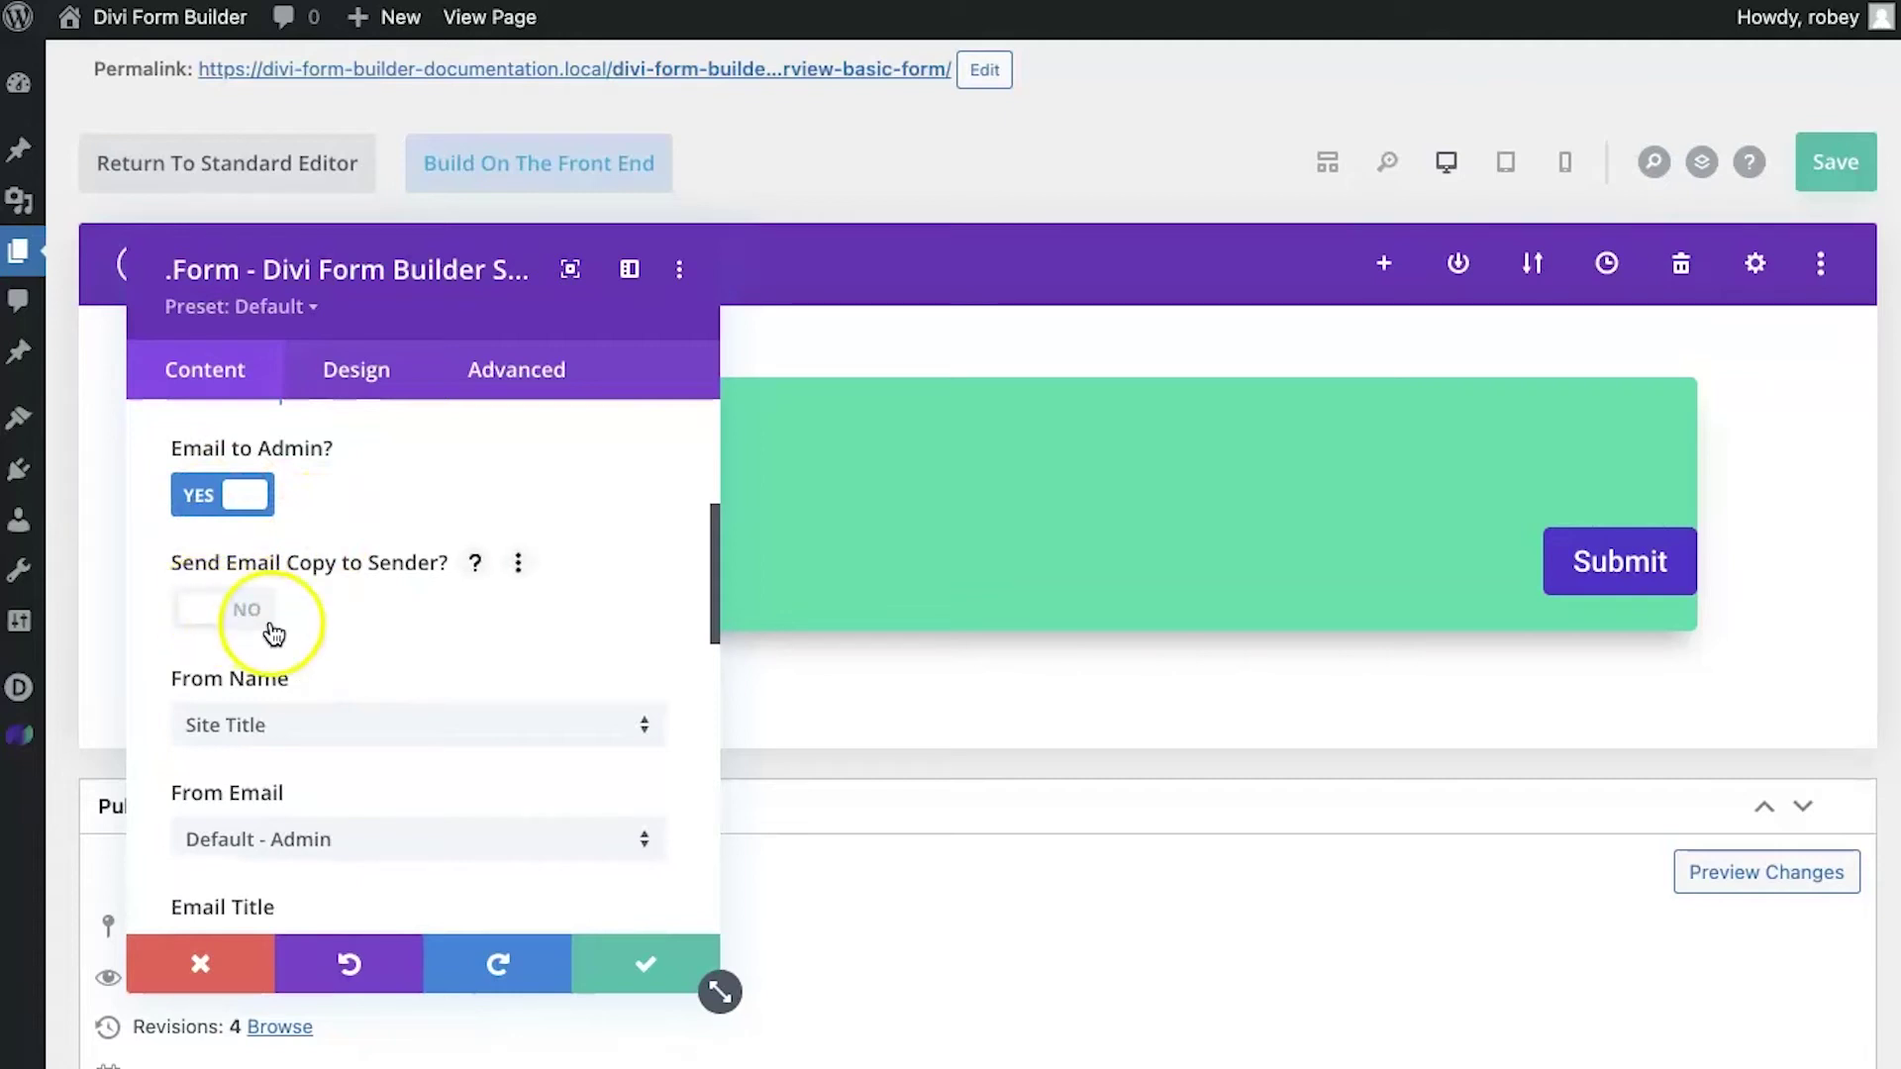
scroll(488, 693, down, 5)
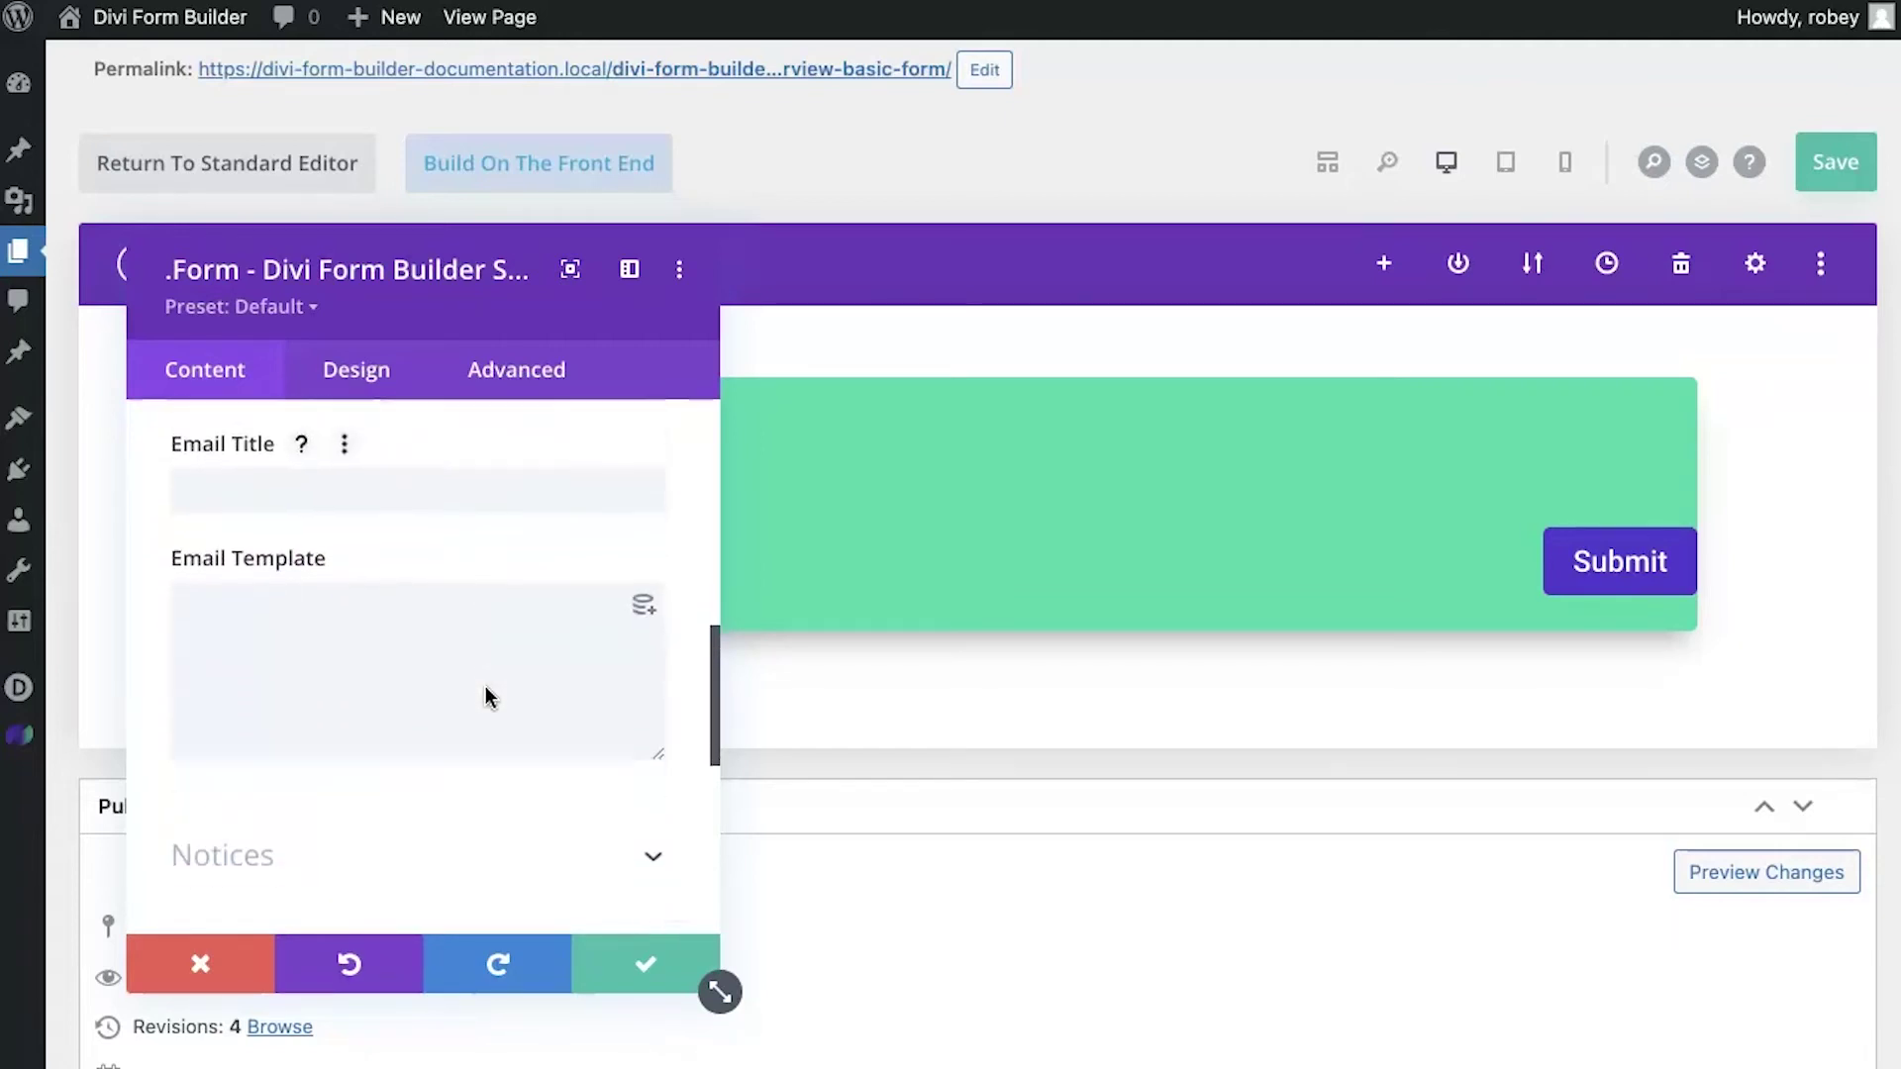
scroll(488, 696, up, 5)
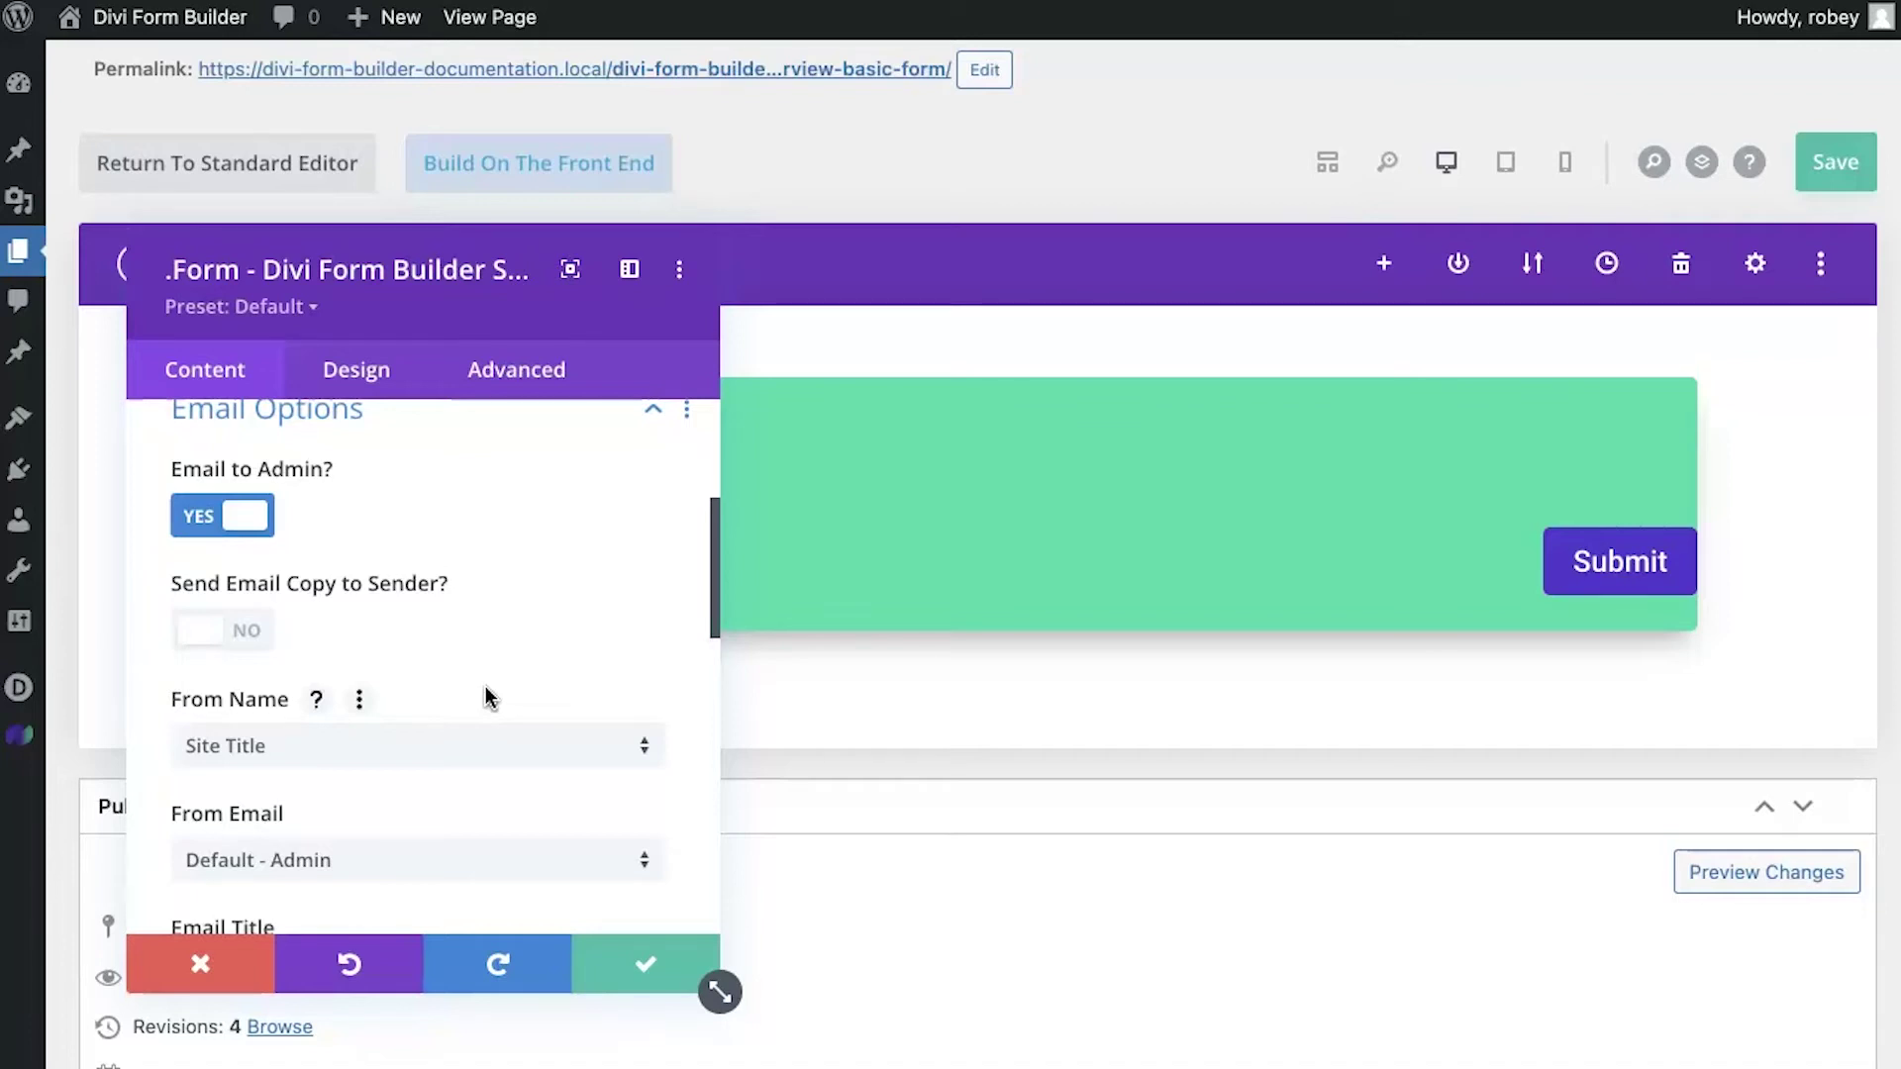
scroll(485, 698, down, 3)
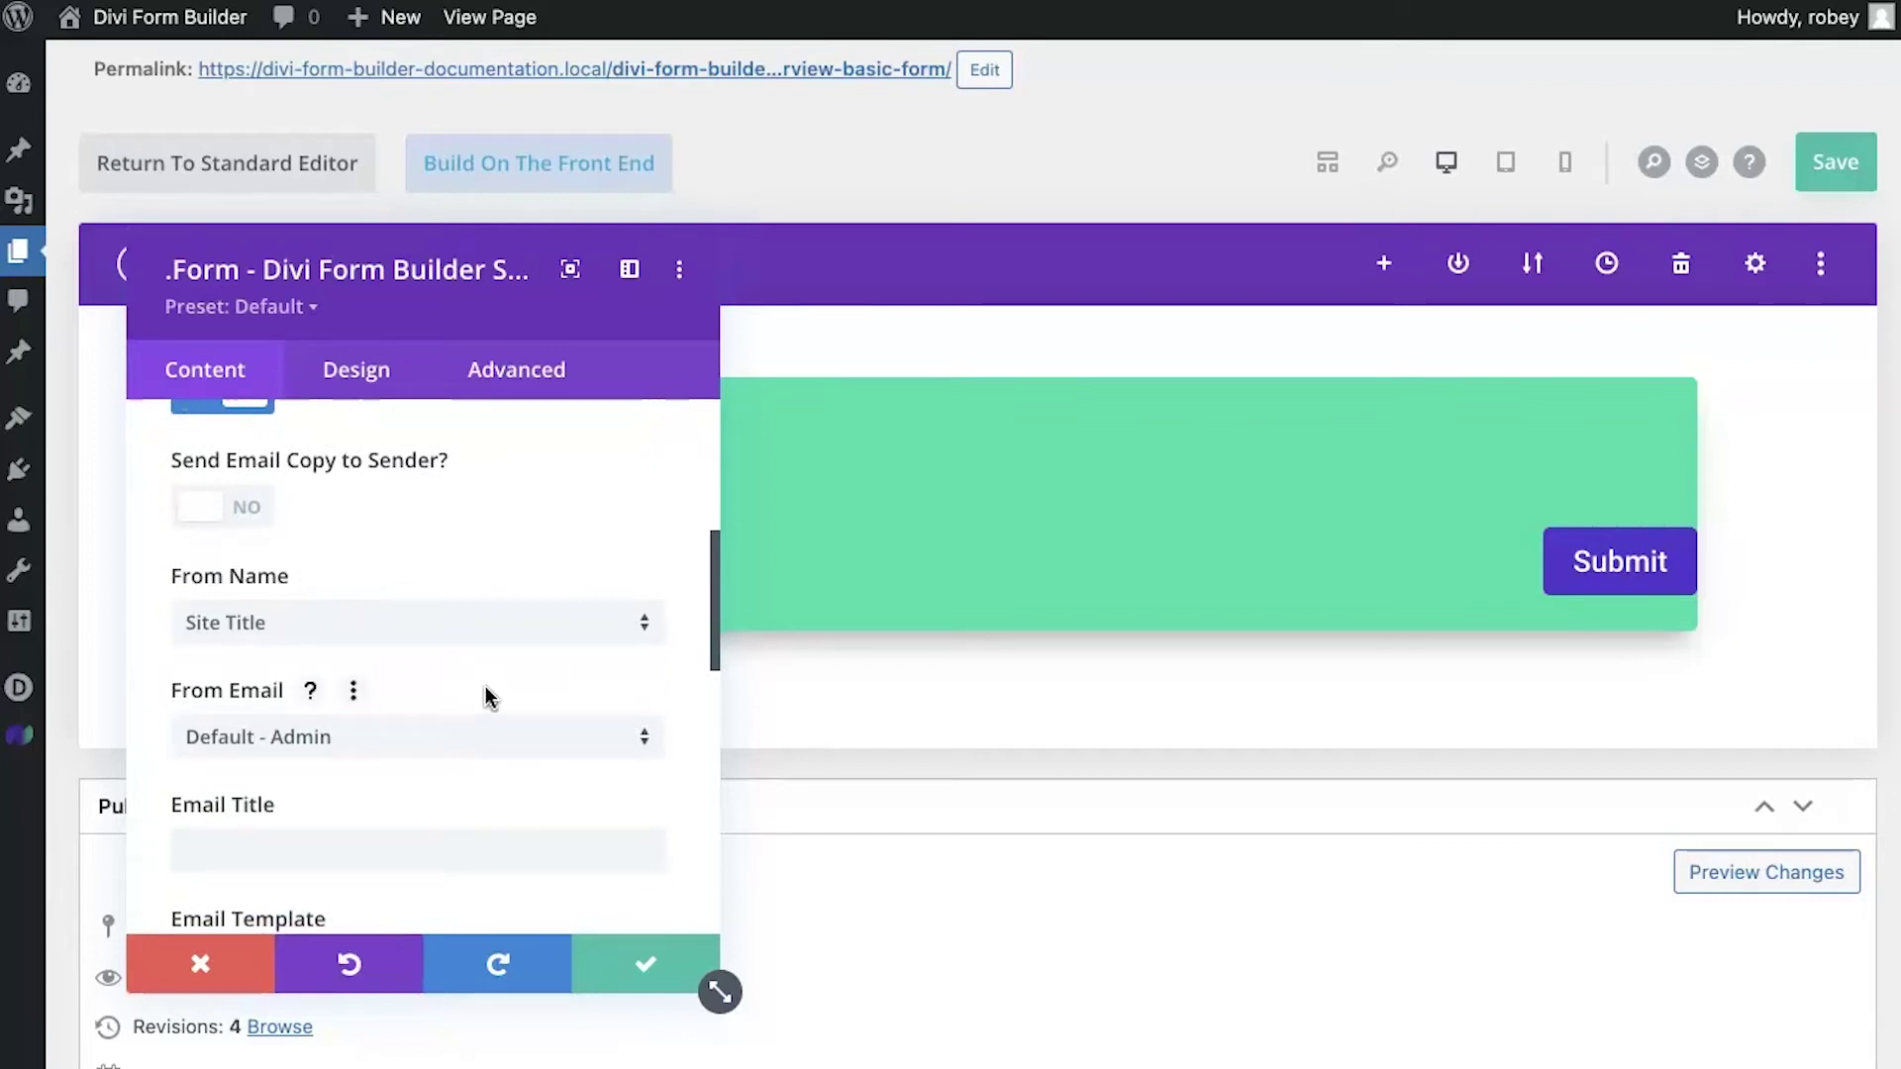
scroll(486, 698, down, 10)
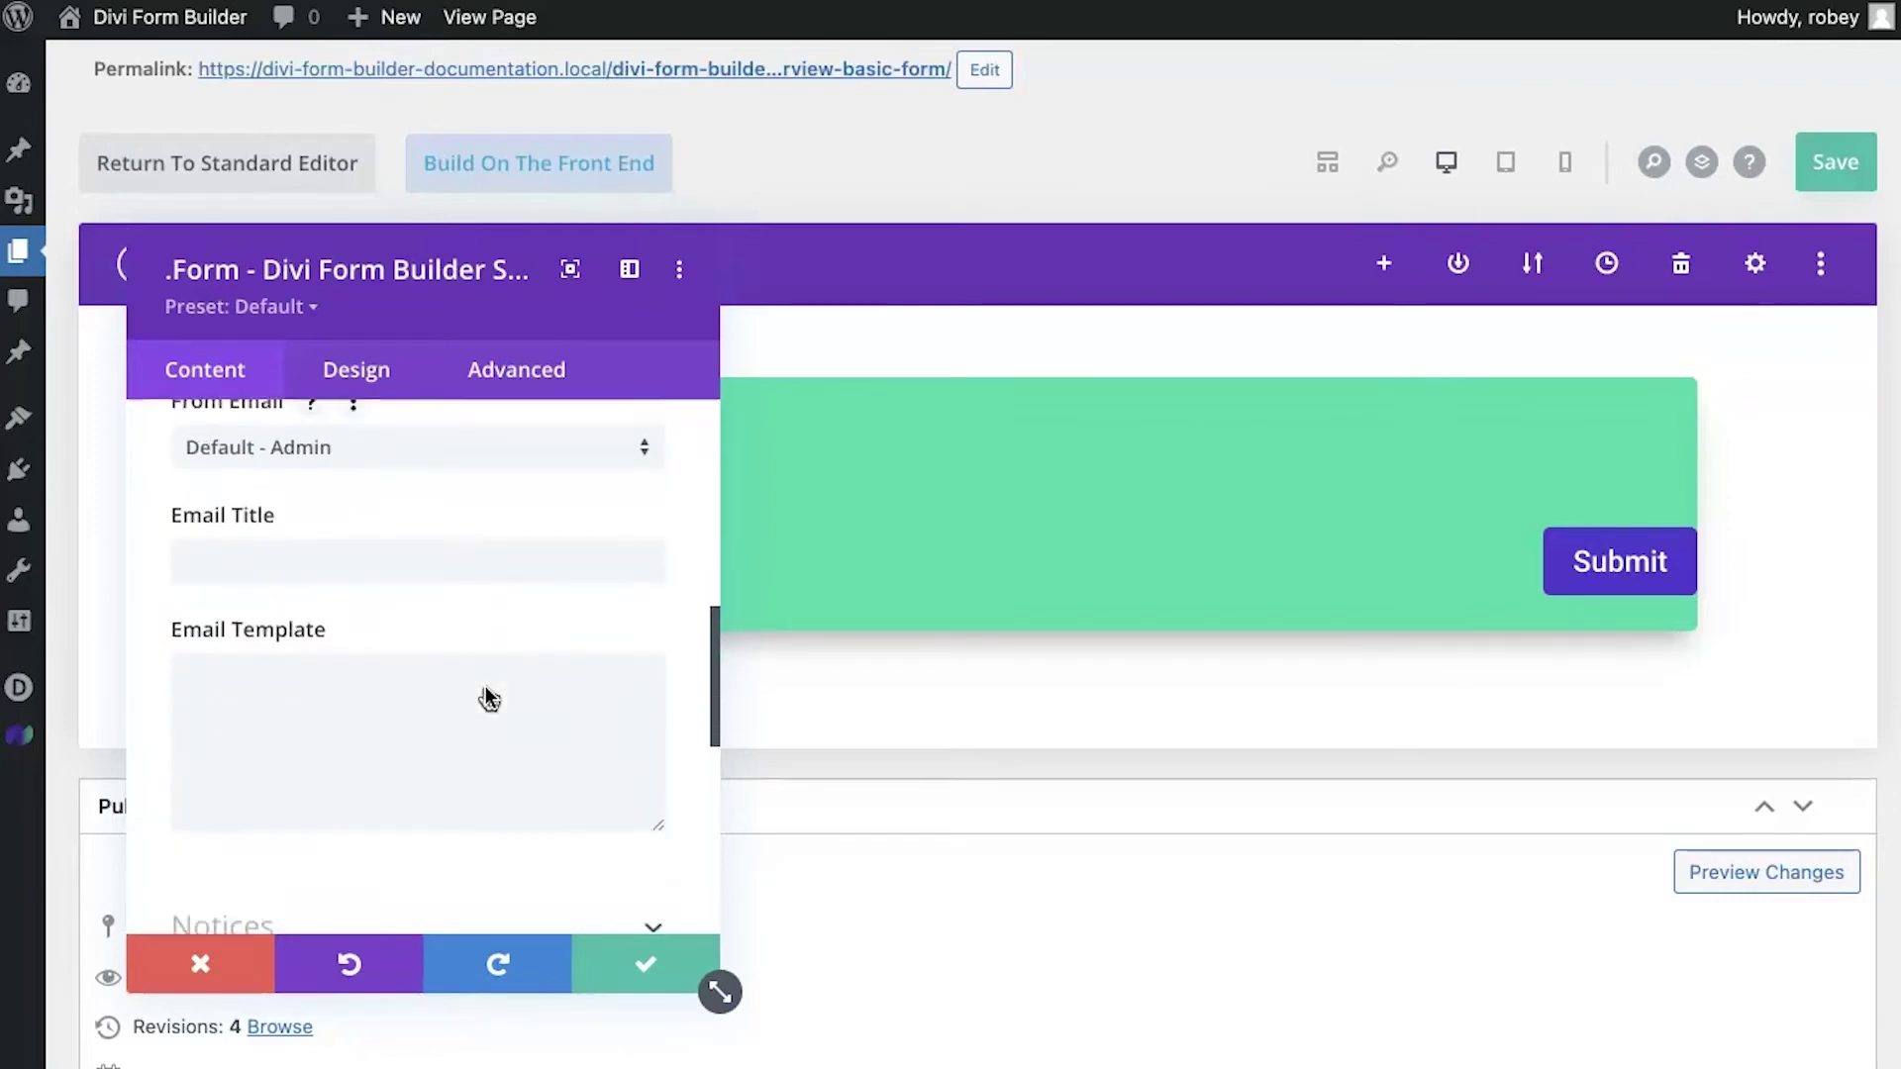
Step: Expand the Notices settings and review the message position choices without changing them
scroll(485, 698, down, 3)
click(458, 465)
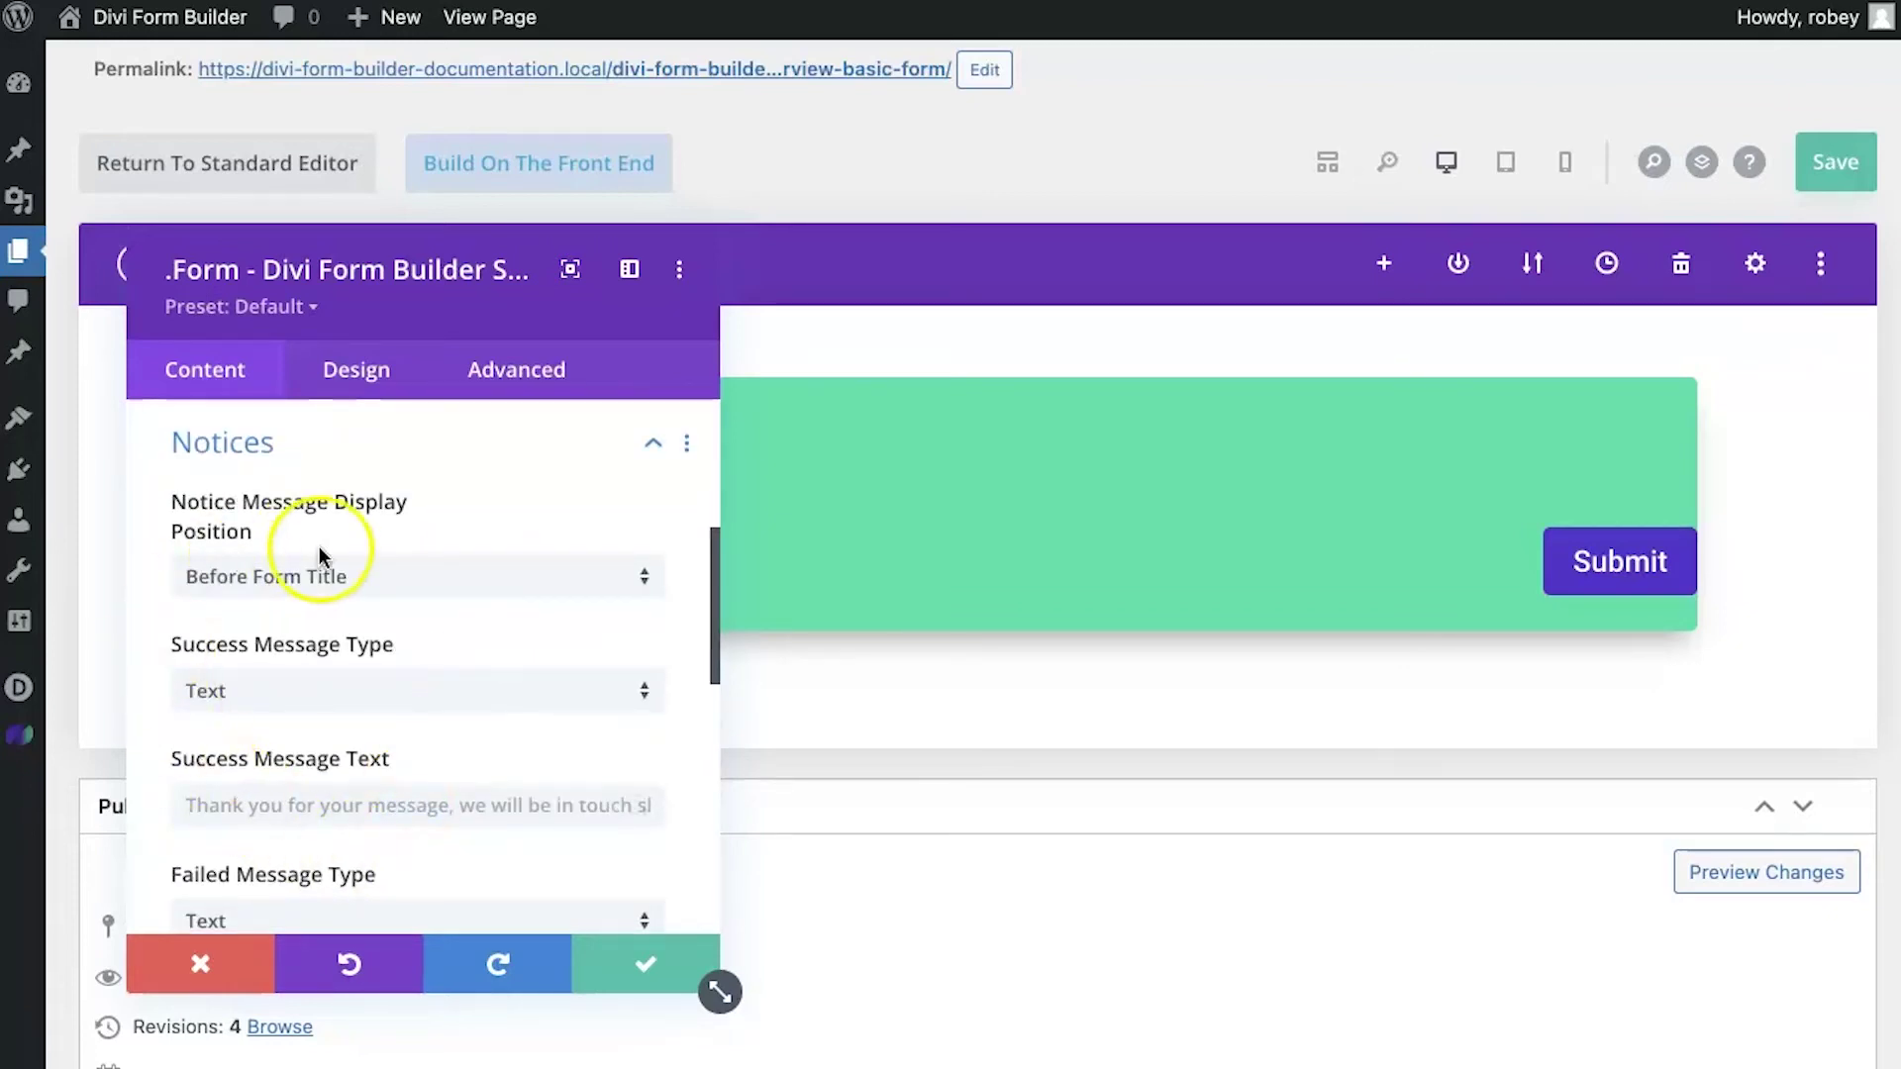
scroll(463, 681, down, 2)
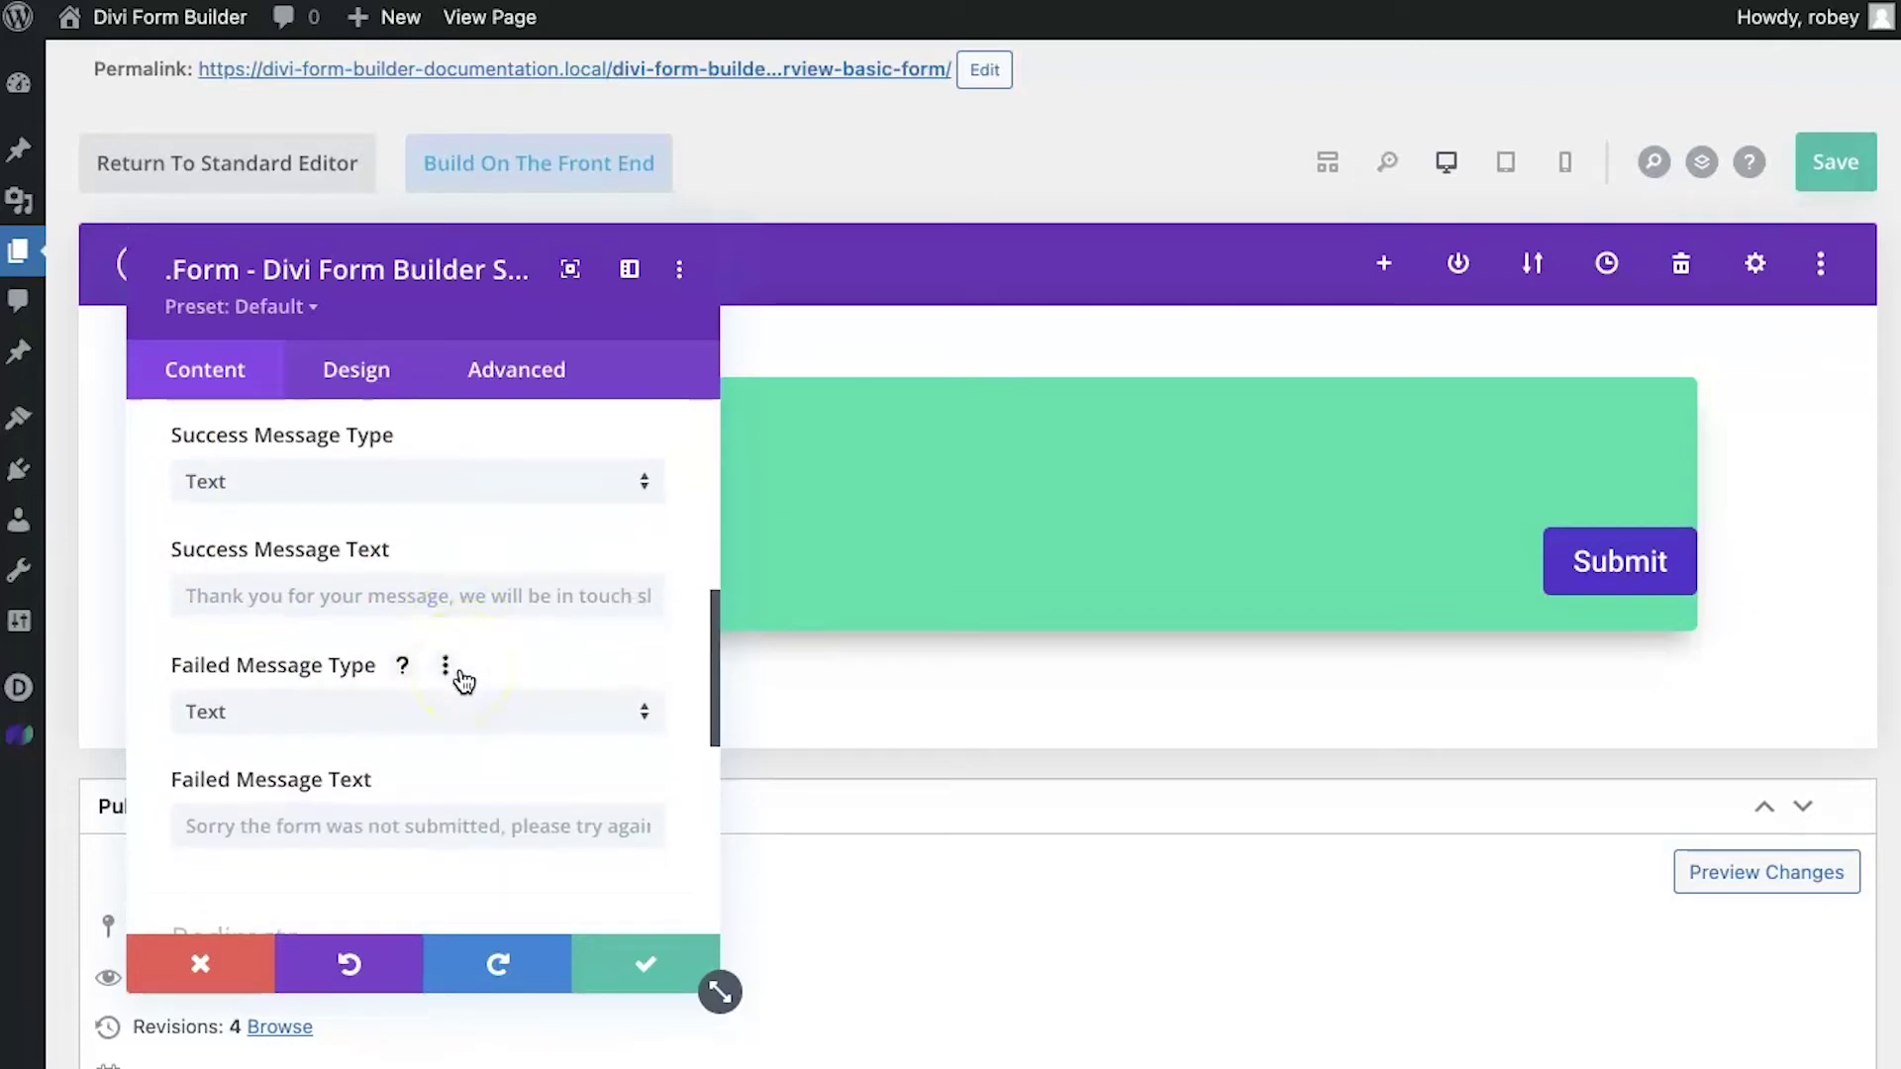
scroll(463, 681, down, 2)
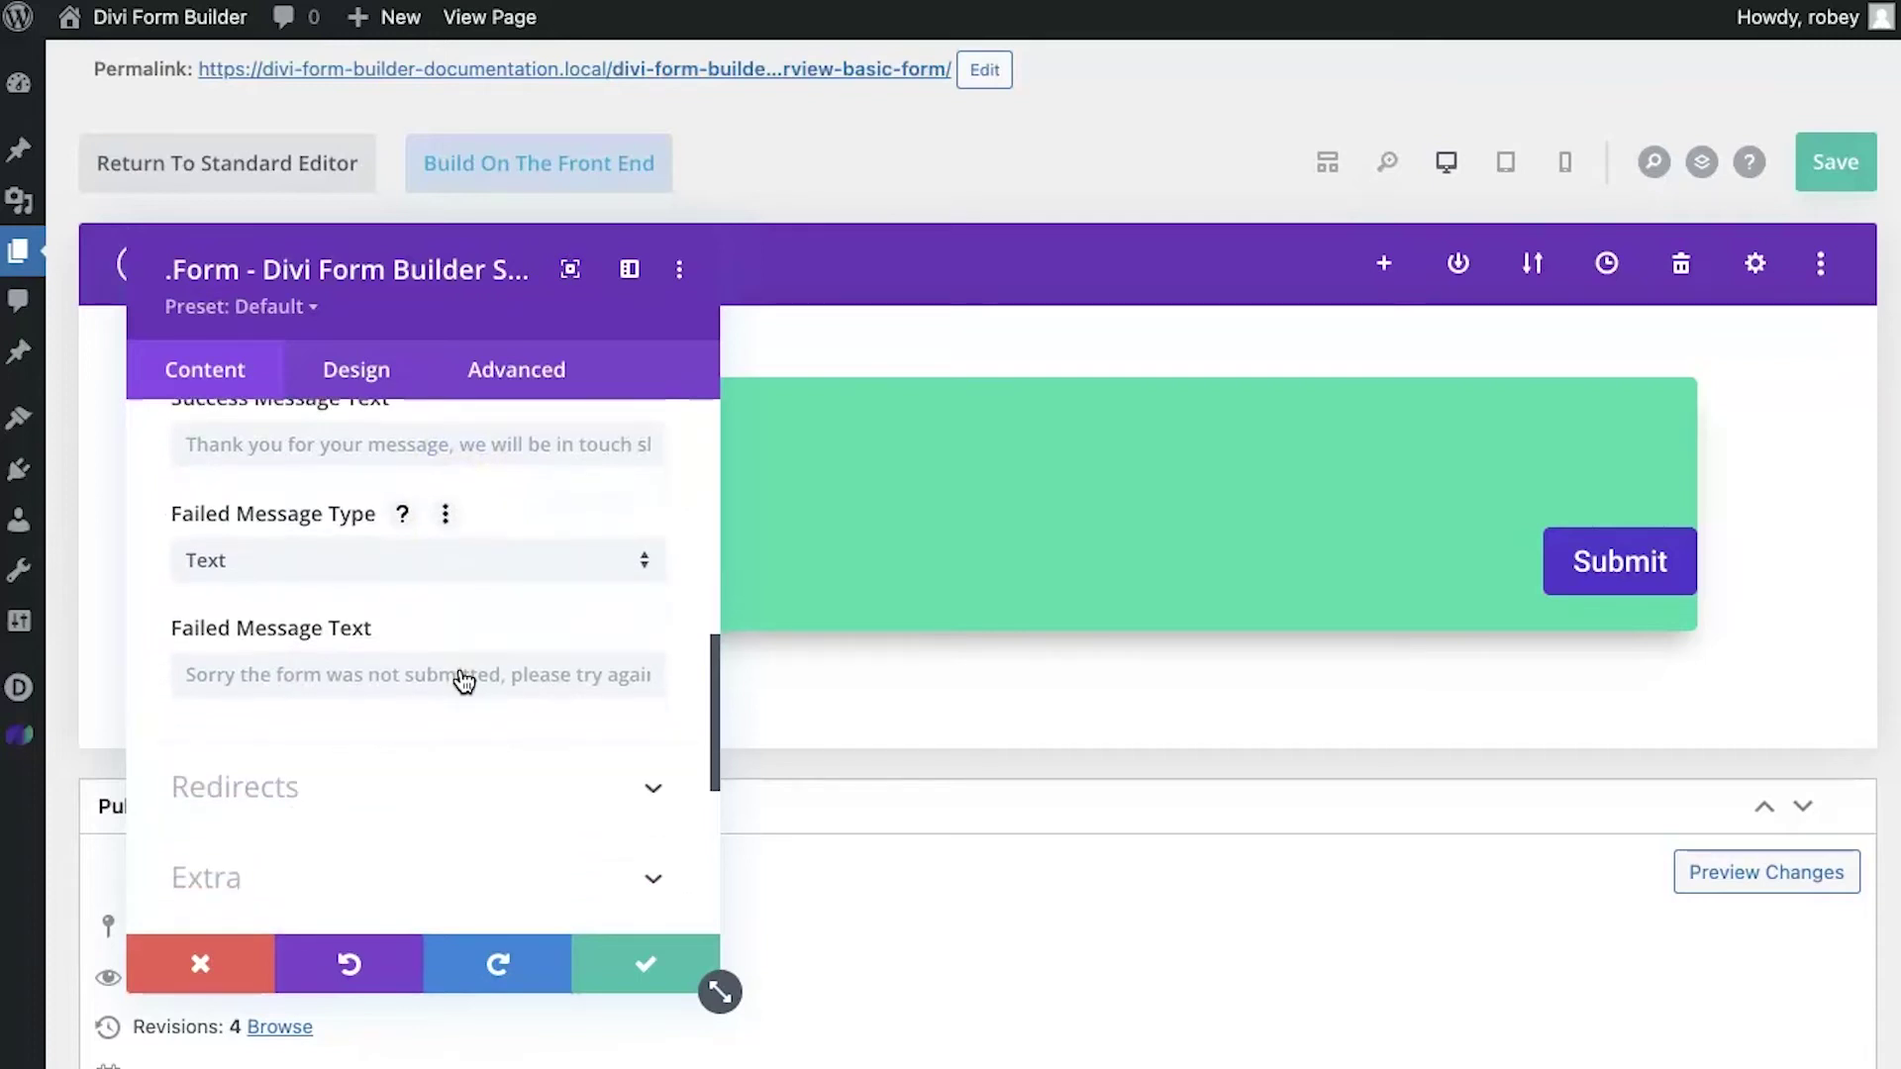
scroll(463, 681, up, 3)
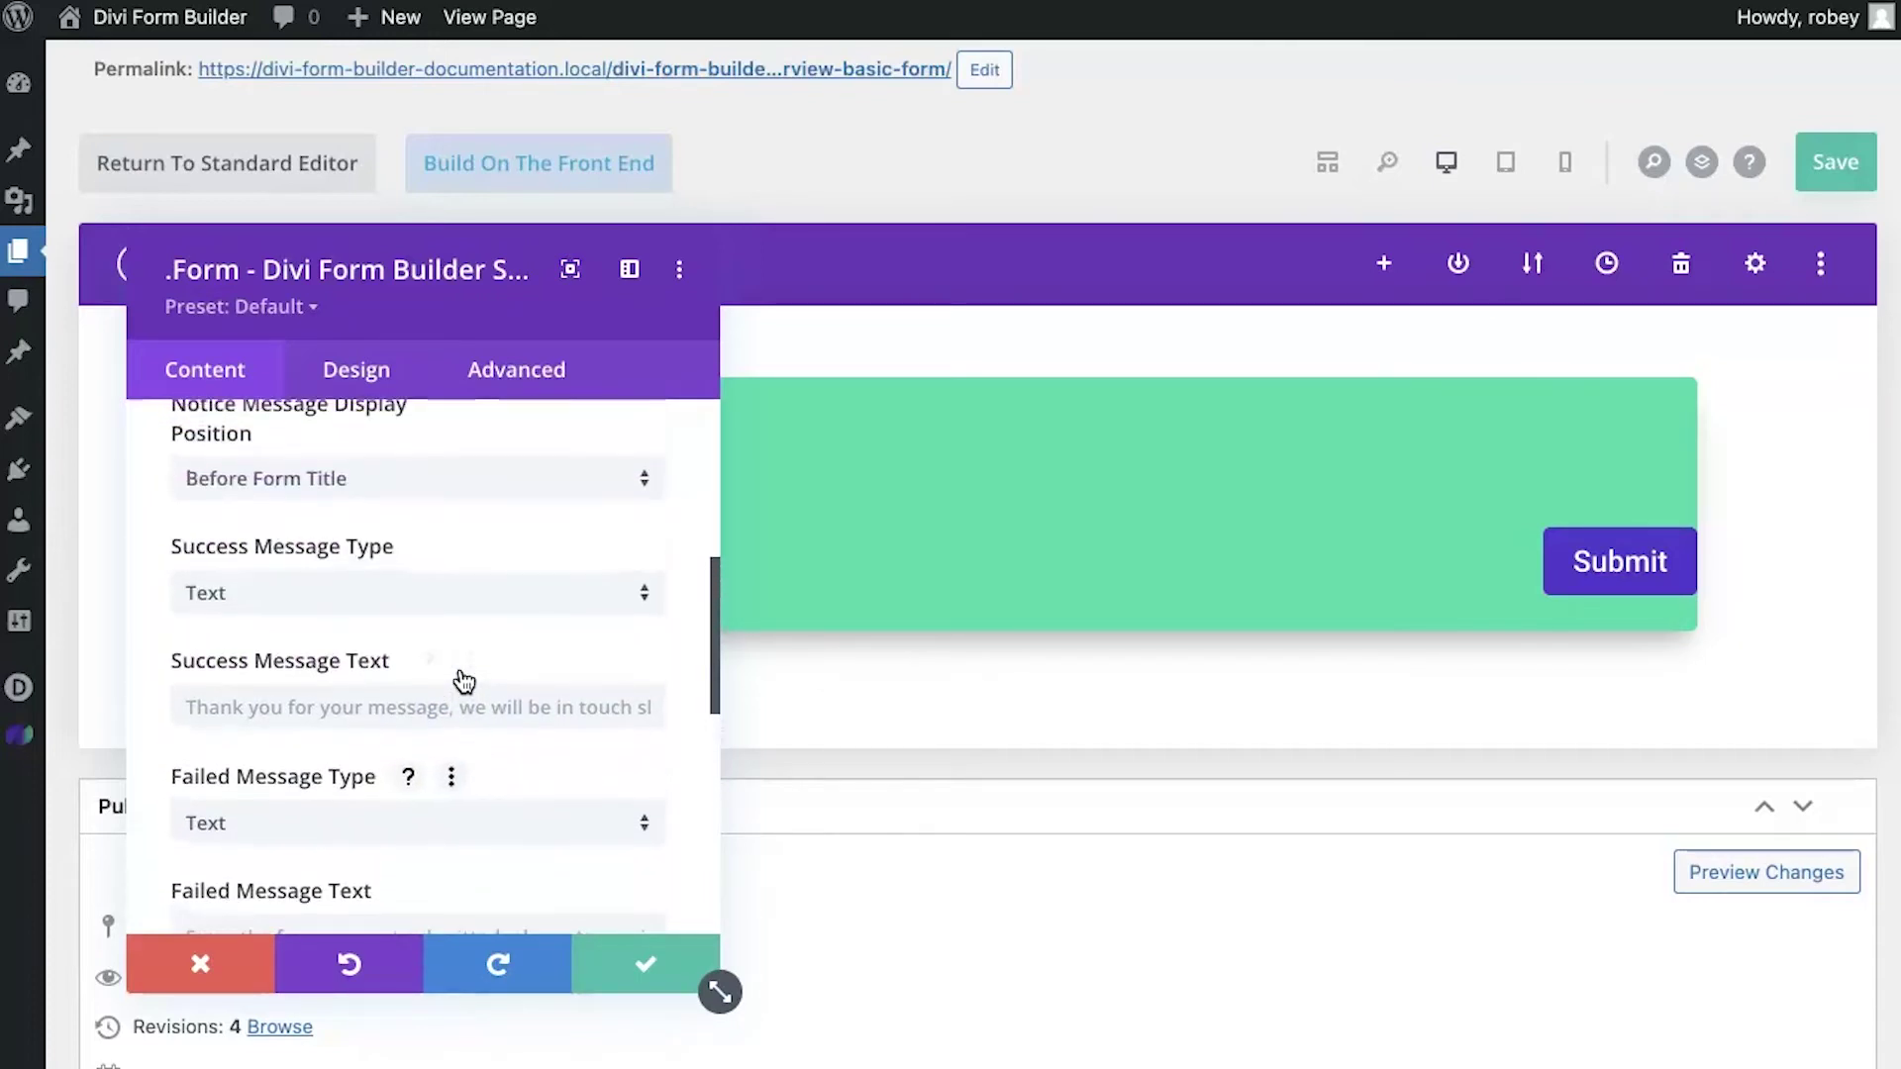
scroll(461, 680, up, 2)
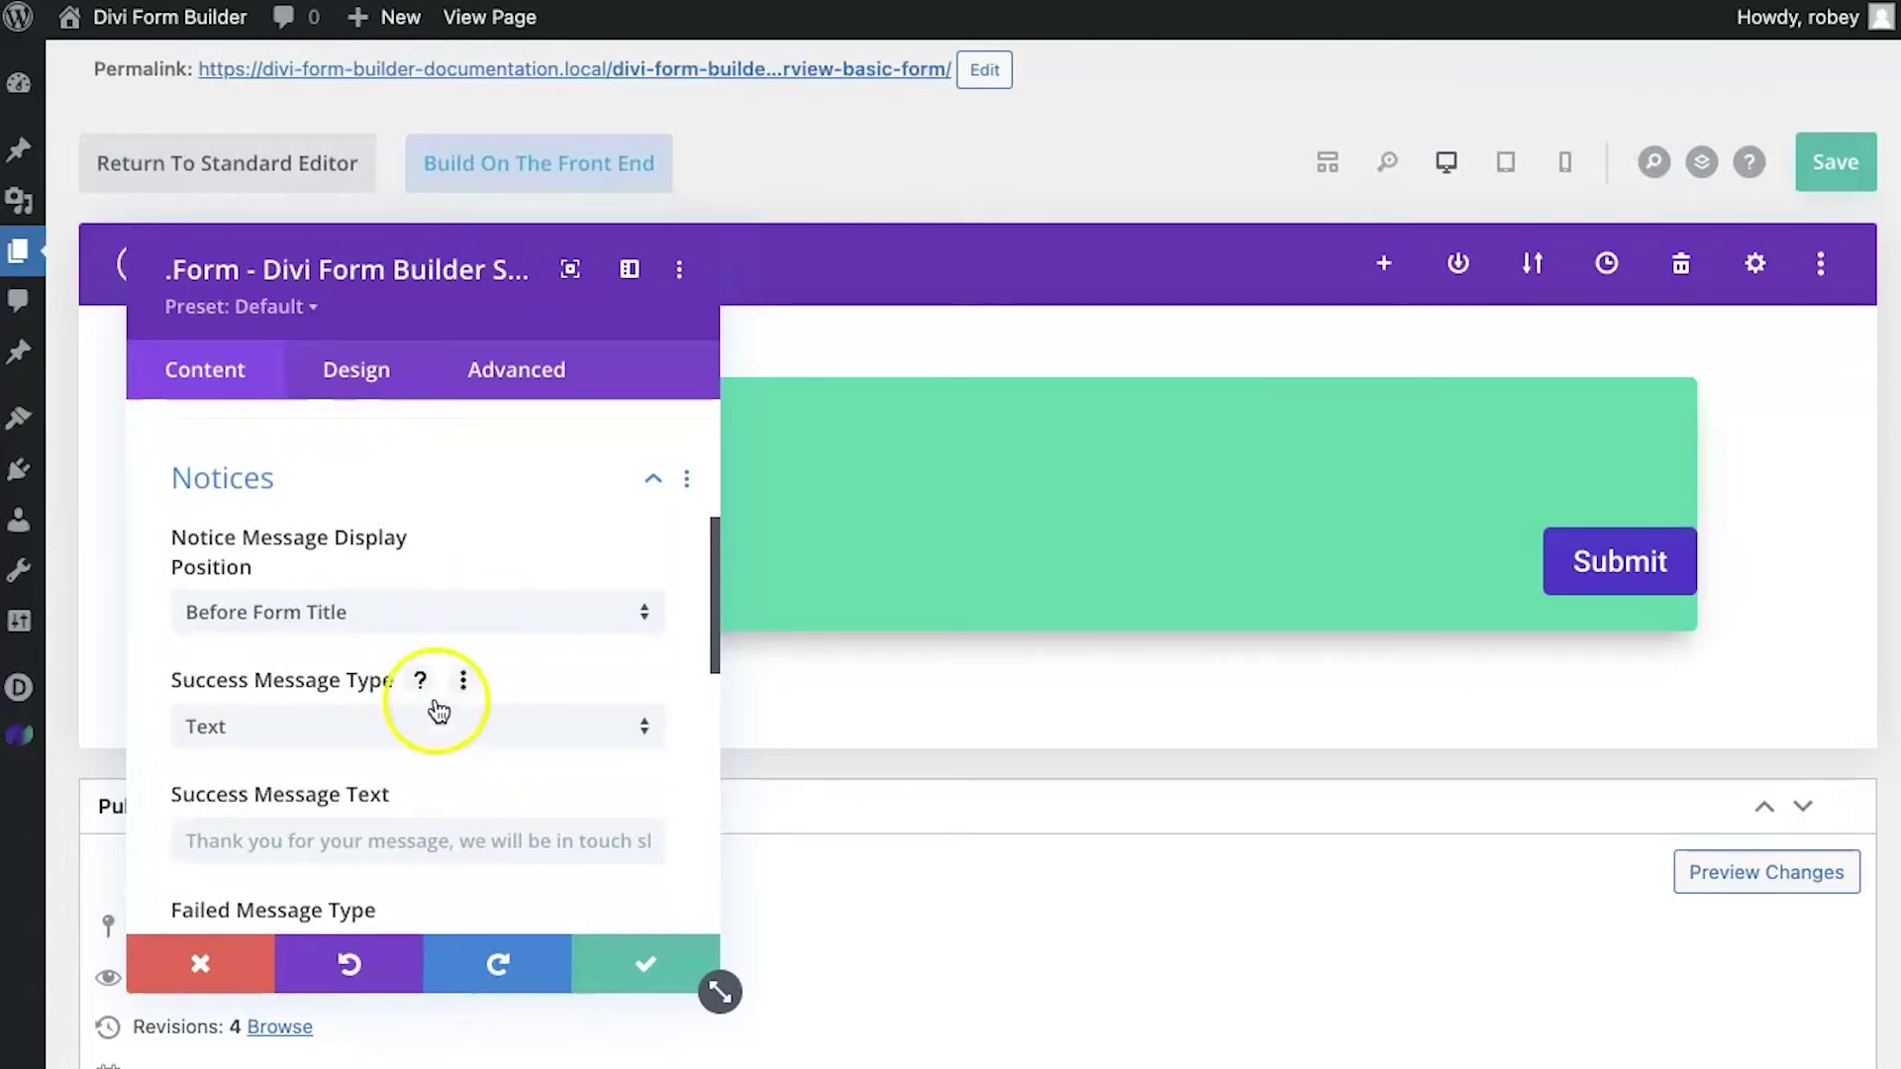
click(451, 625)
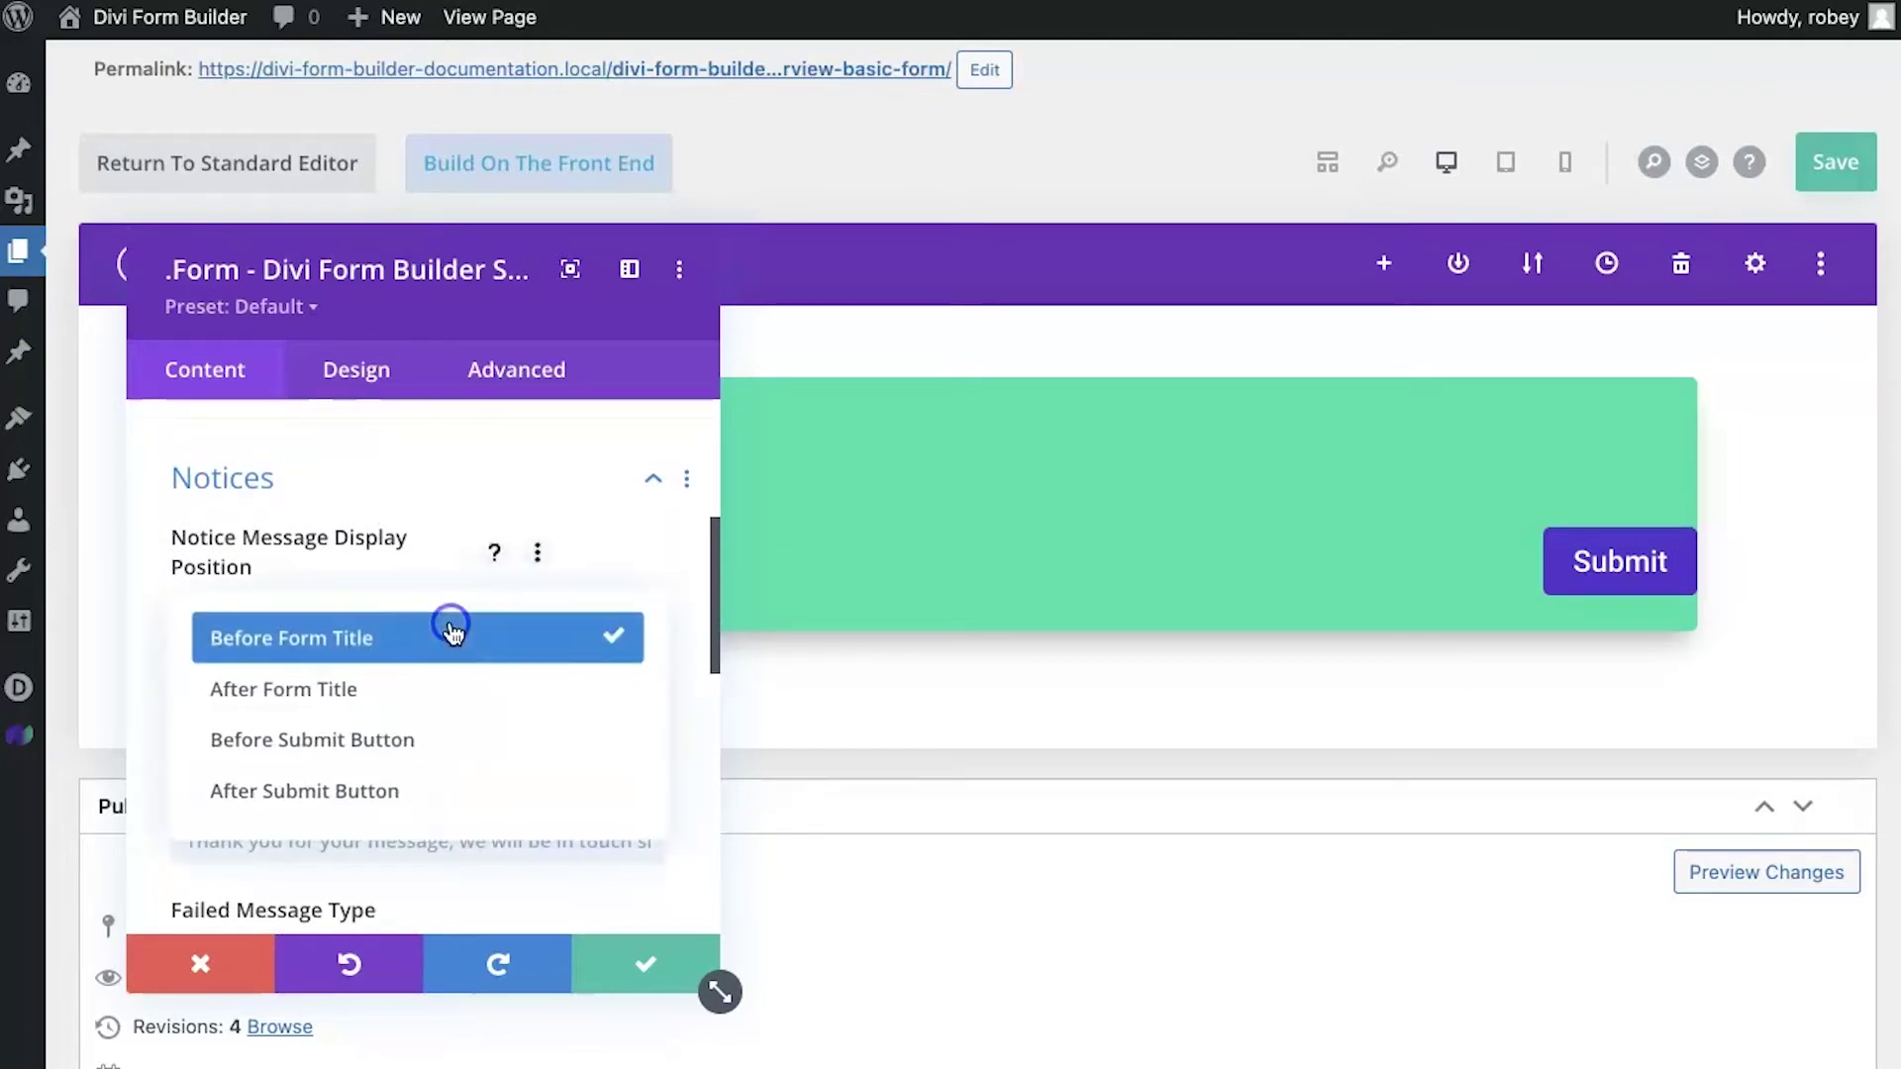
click(415, 492)
Step: Review the failed and success message types, keeping Text as the success message type
scroll(386, 614, down, 2)
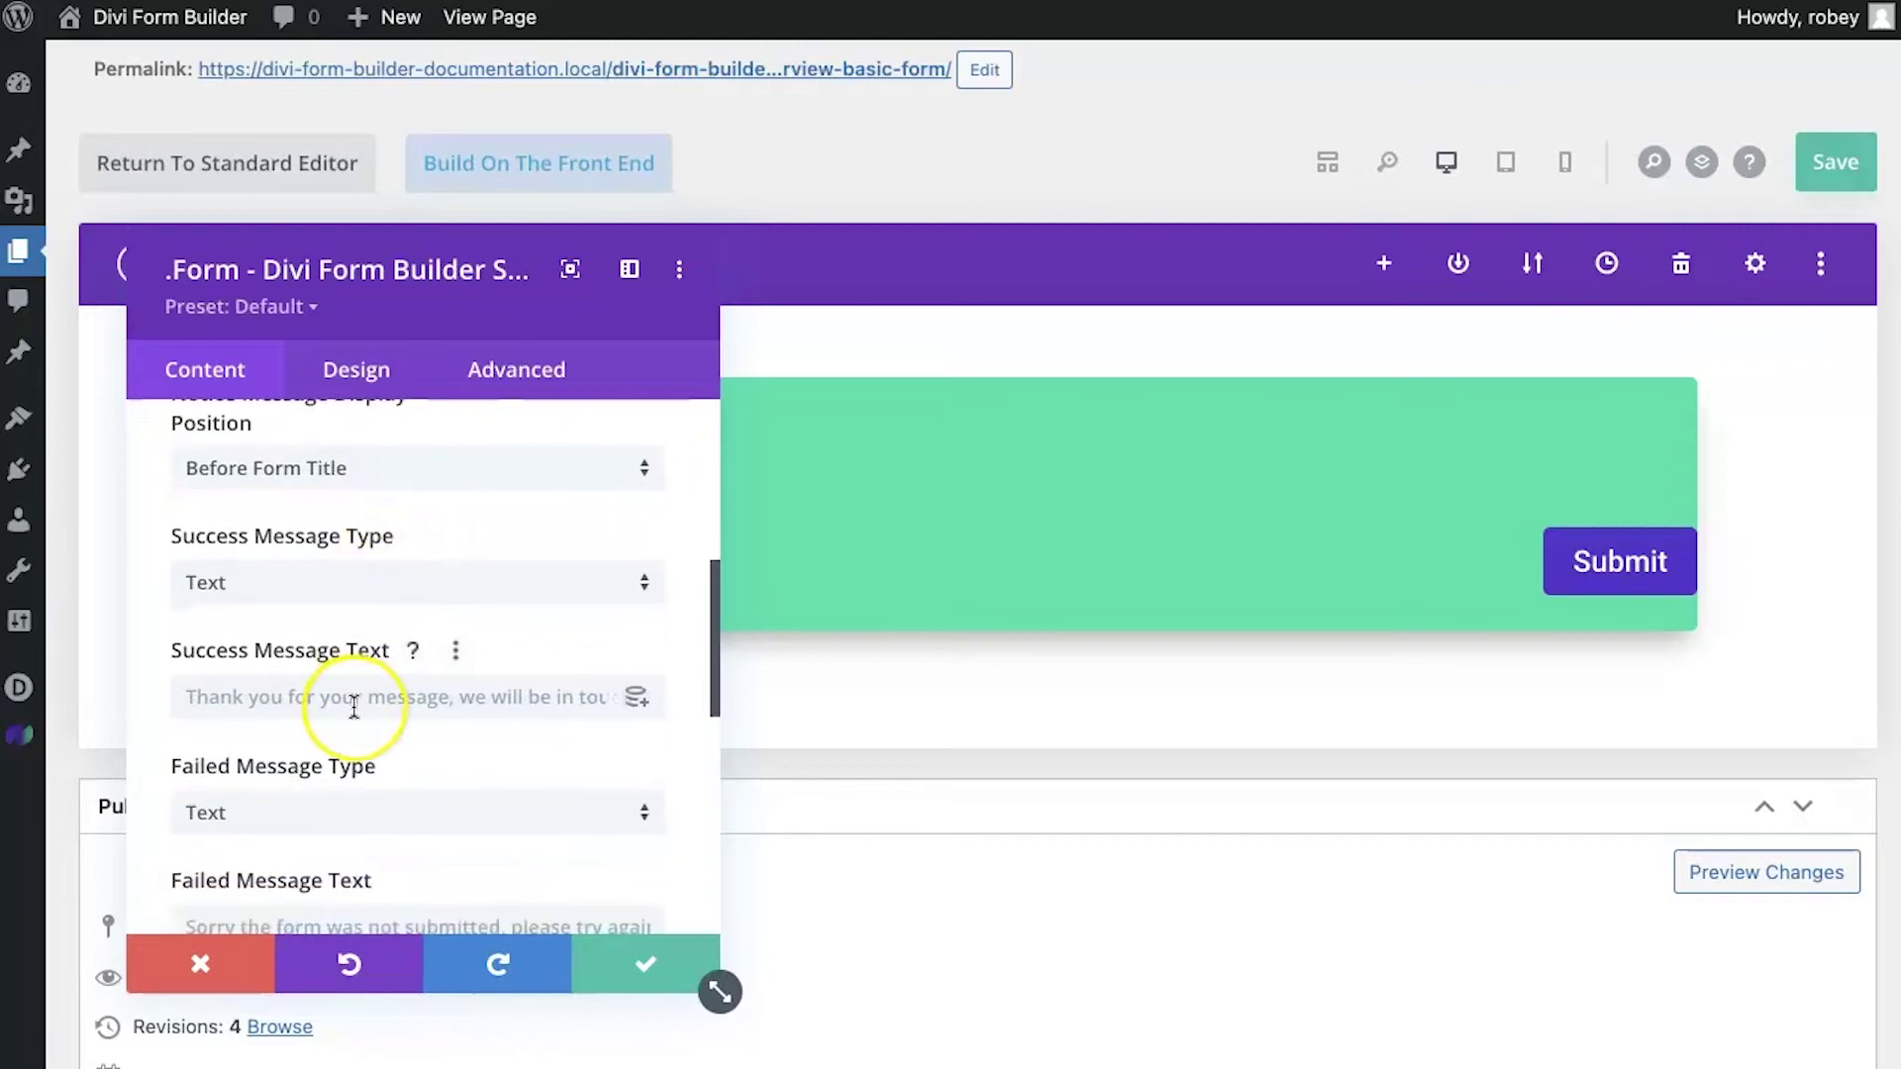
scroll(356, 683, down, 2)
scroll(354, 705, down, 1)
scroll(353, 705, up, 3)
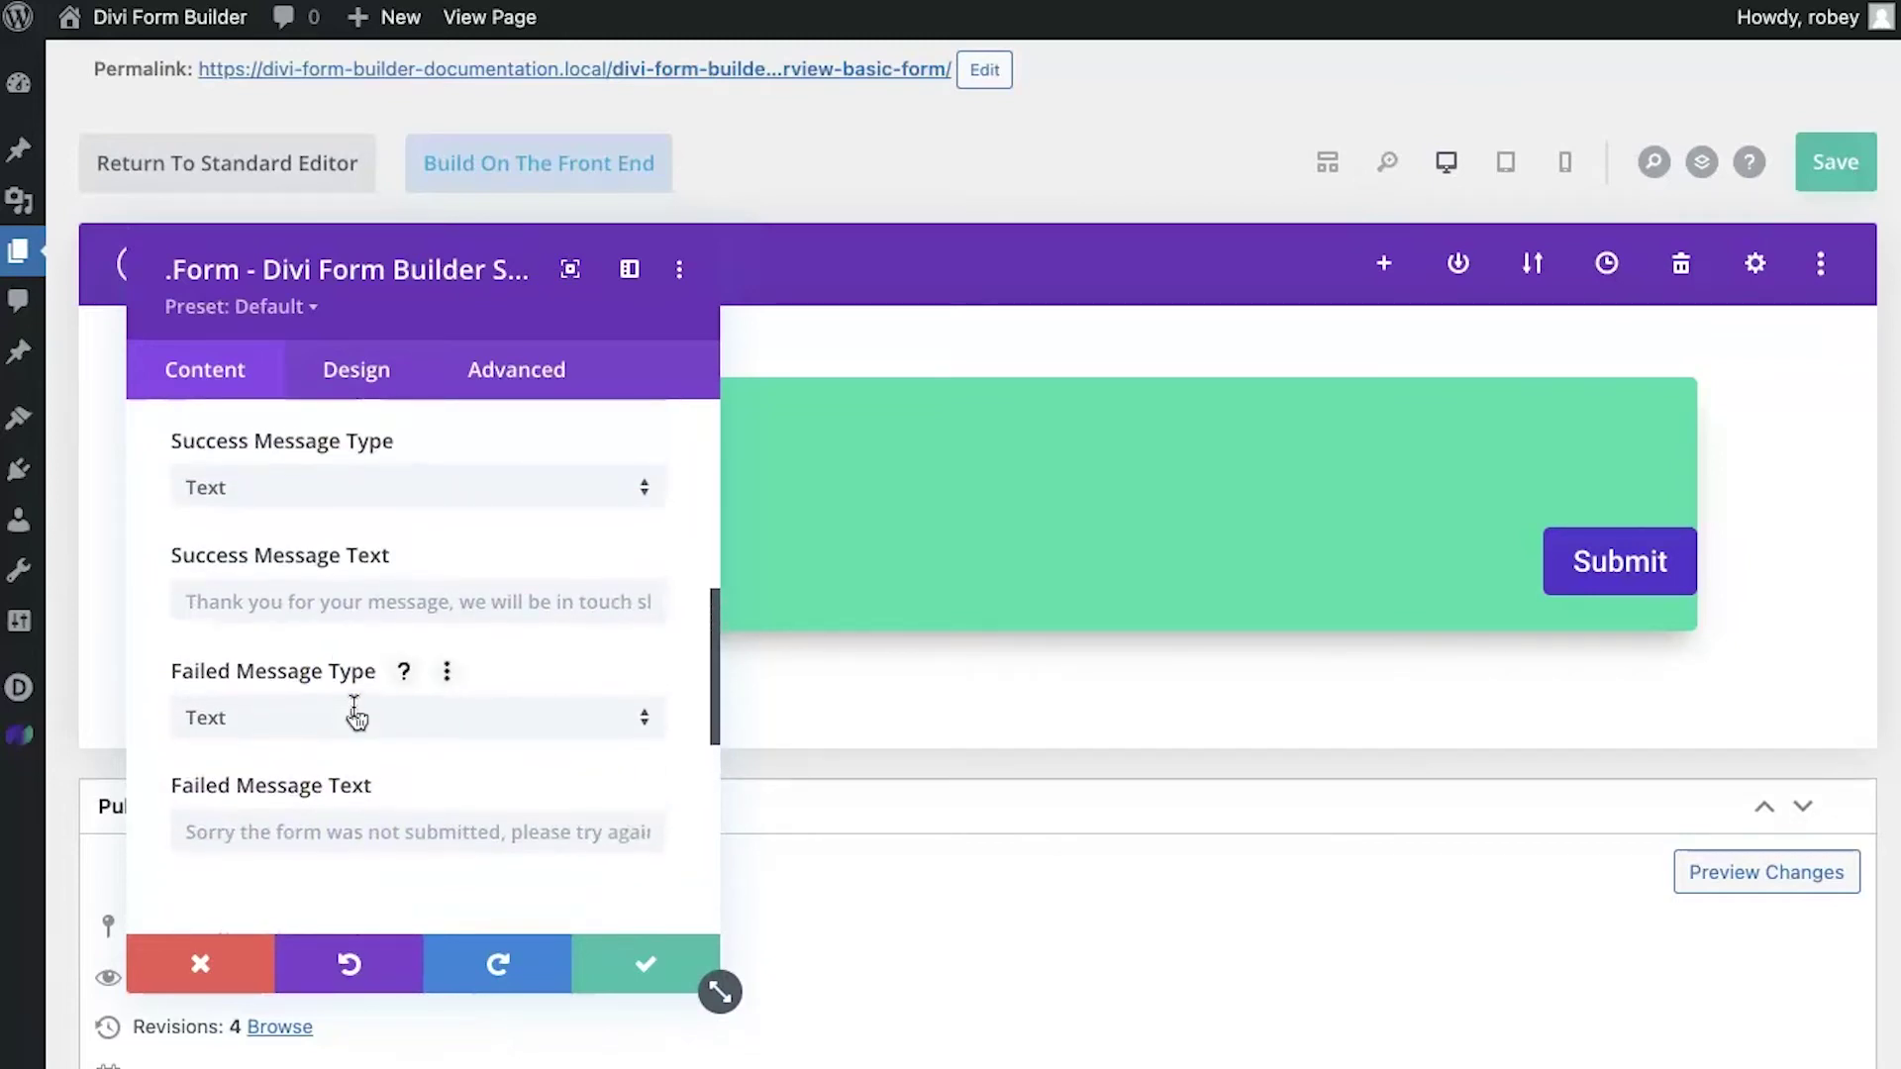
click(353, 712)
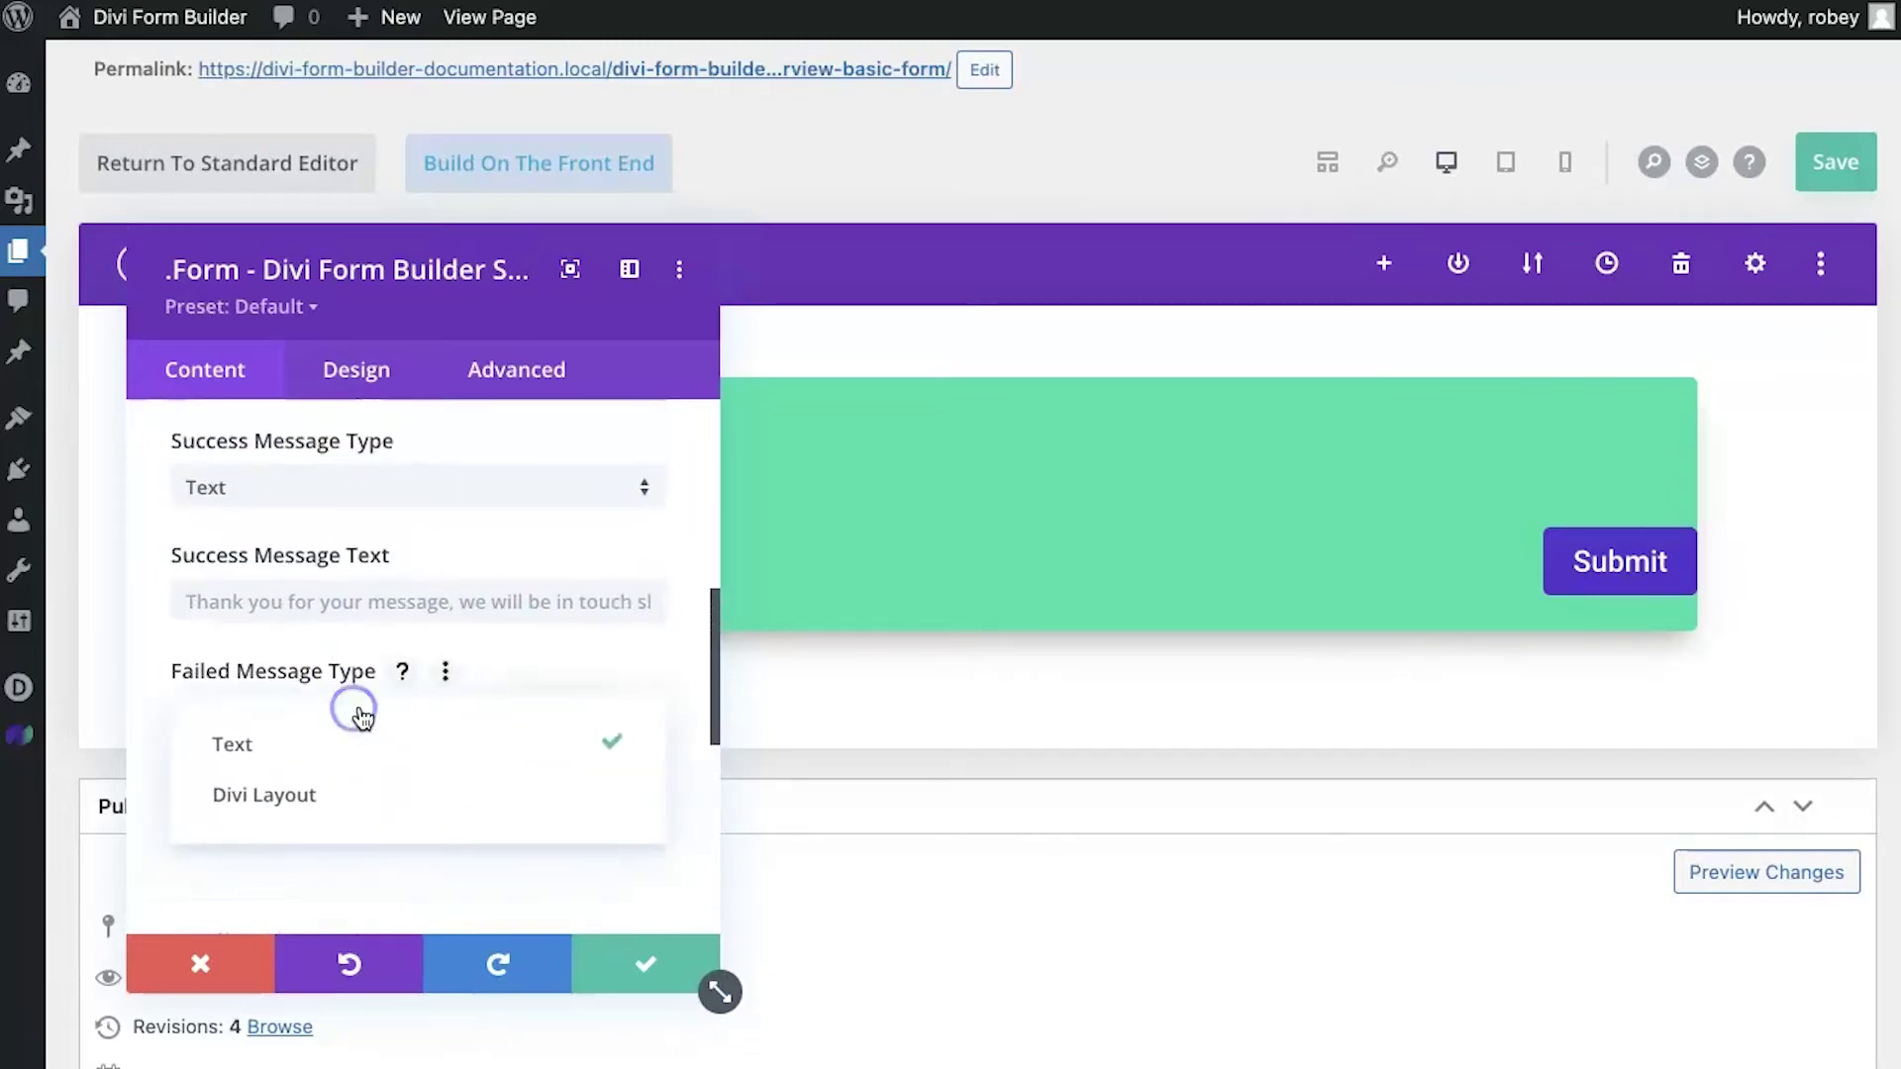
click(543, 543)
scroll(534, 554, up, 1)
click(520, 588)
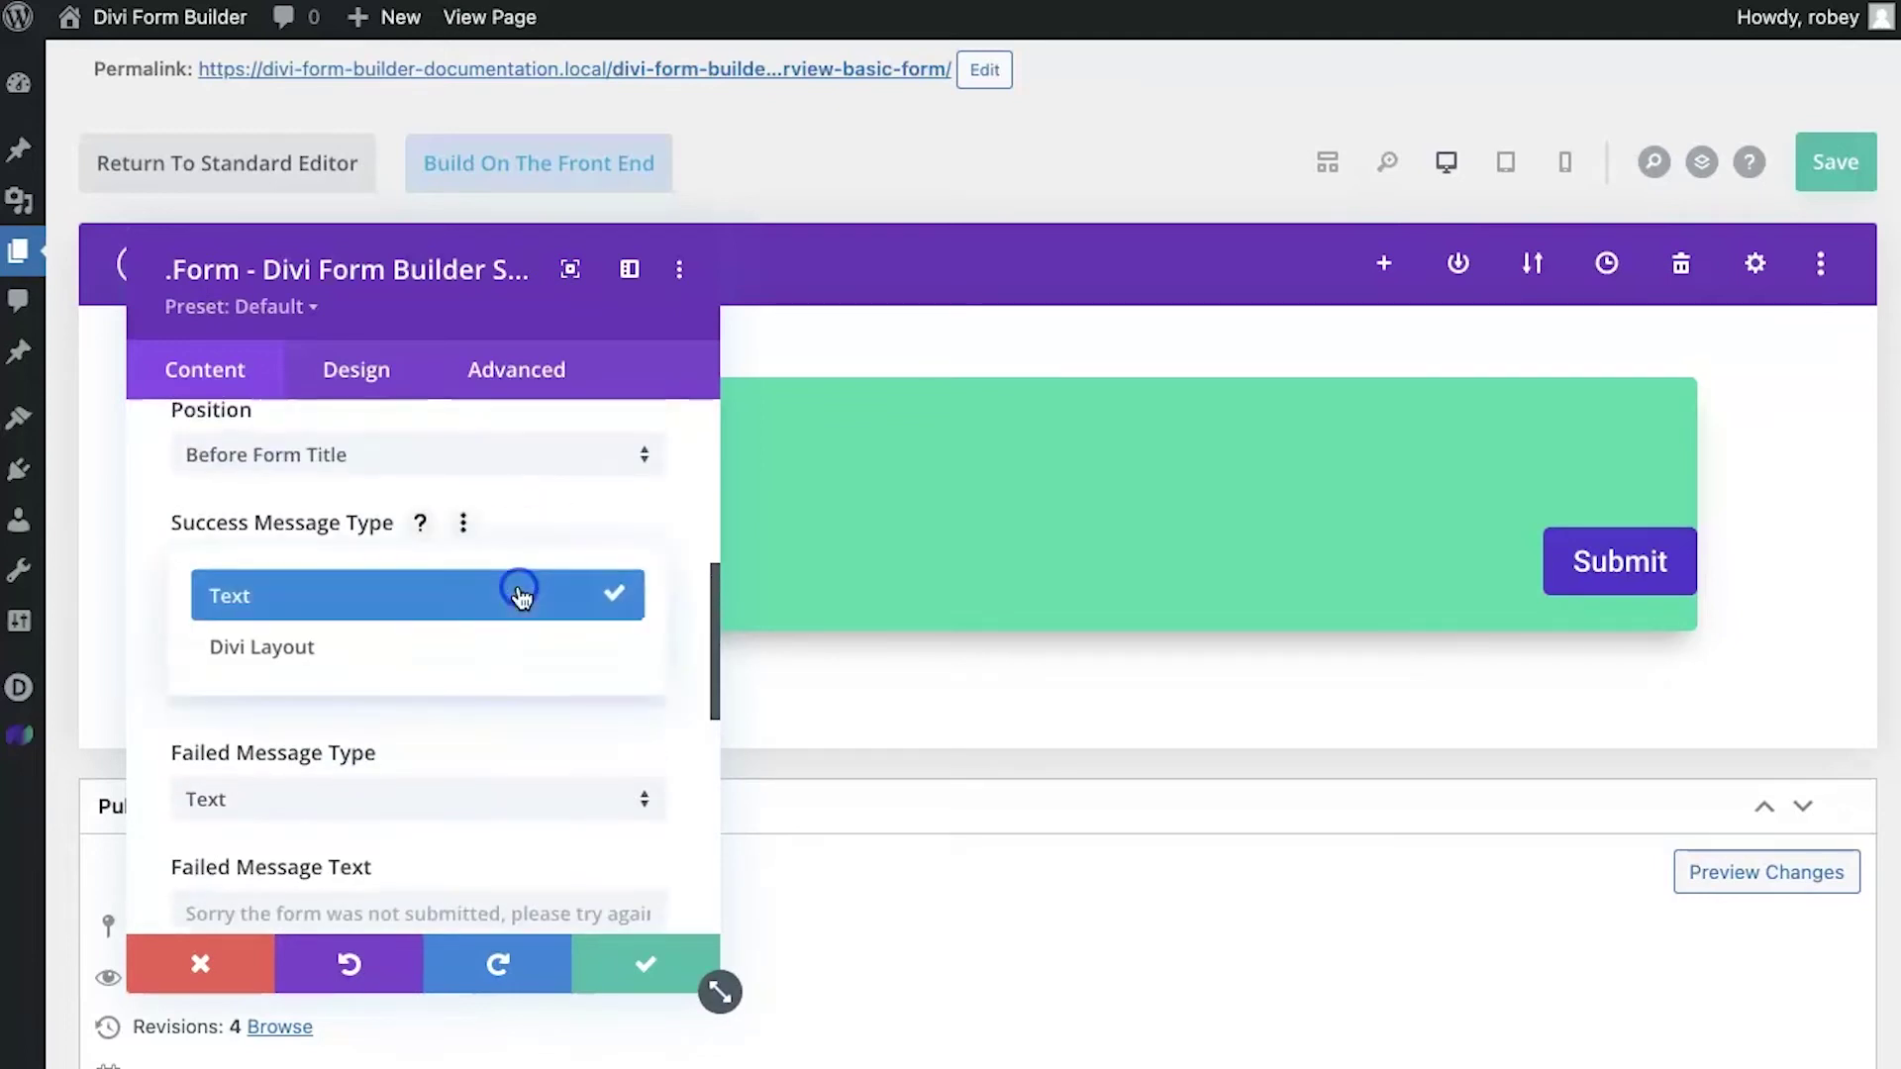
click(588, 503)
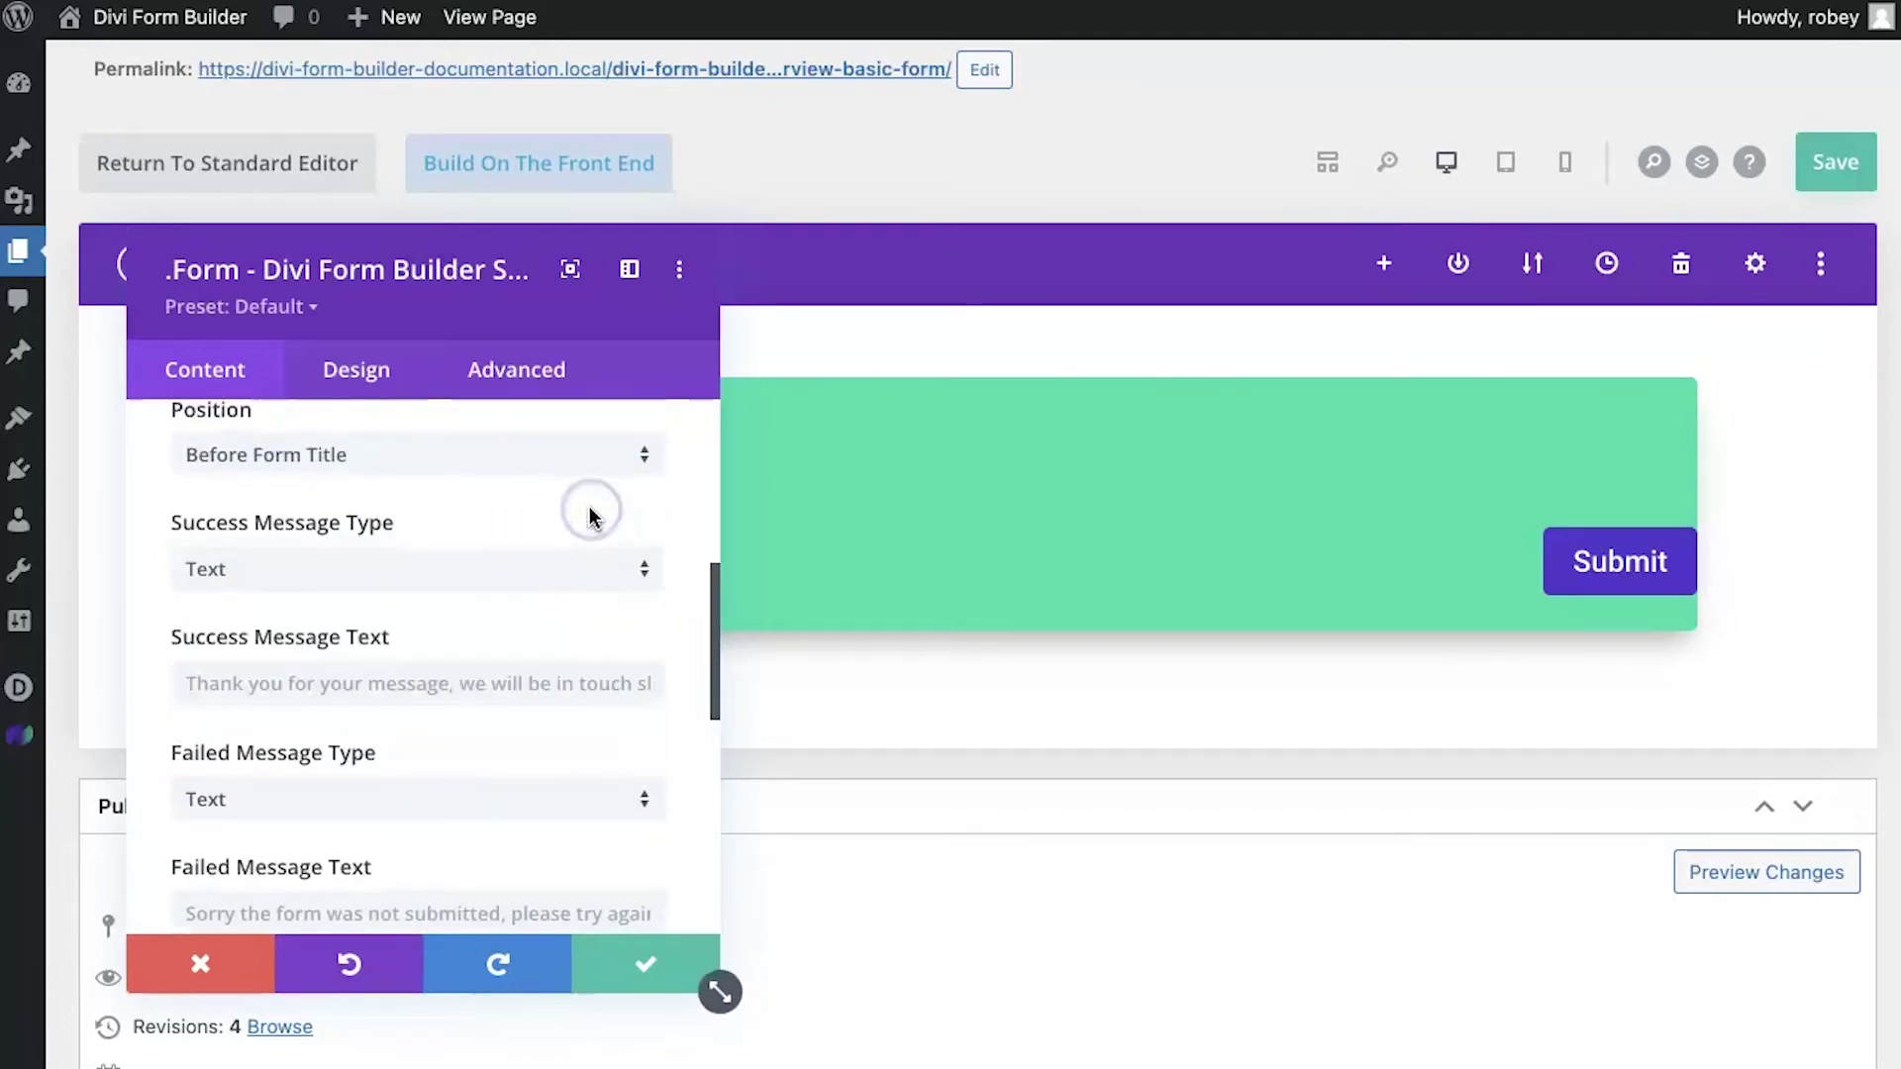
scroll(569, 638, down, 4)
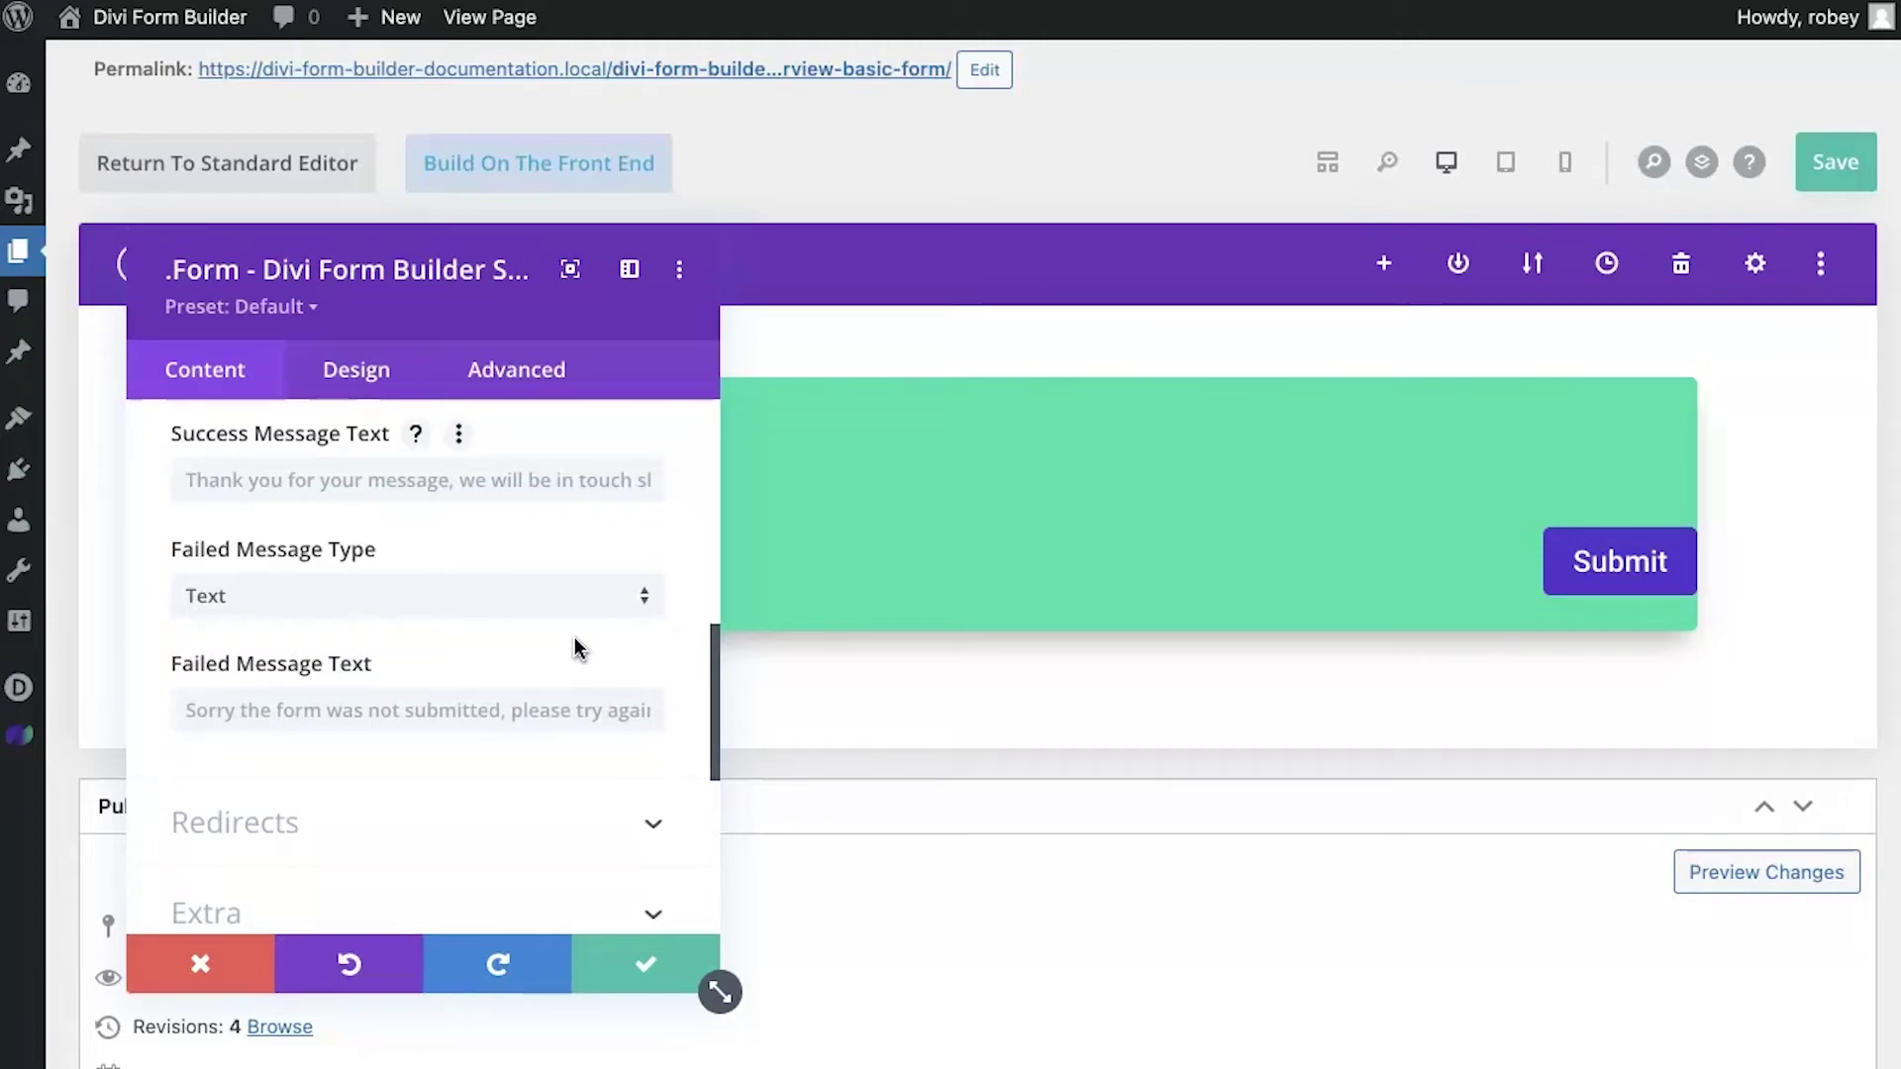
scroll(577, 645, down, 5)
Step: Expand the Redirects settings and leave both success and failed-submission redirects off
click(543, 551)
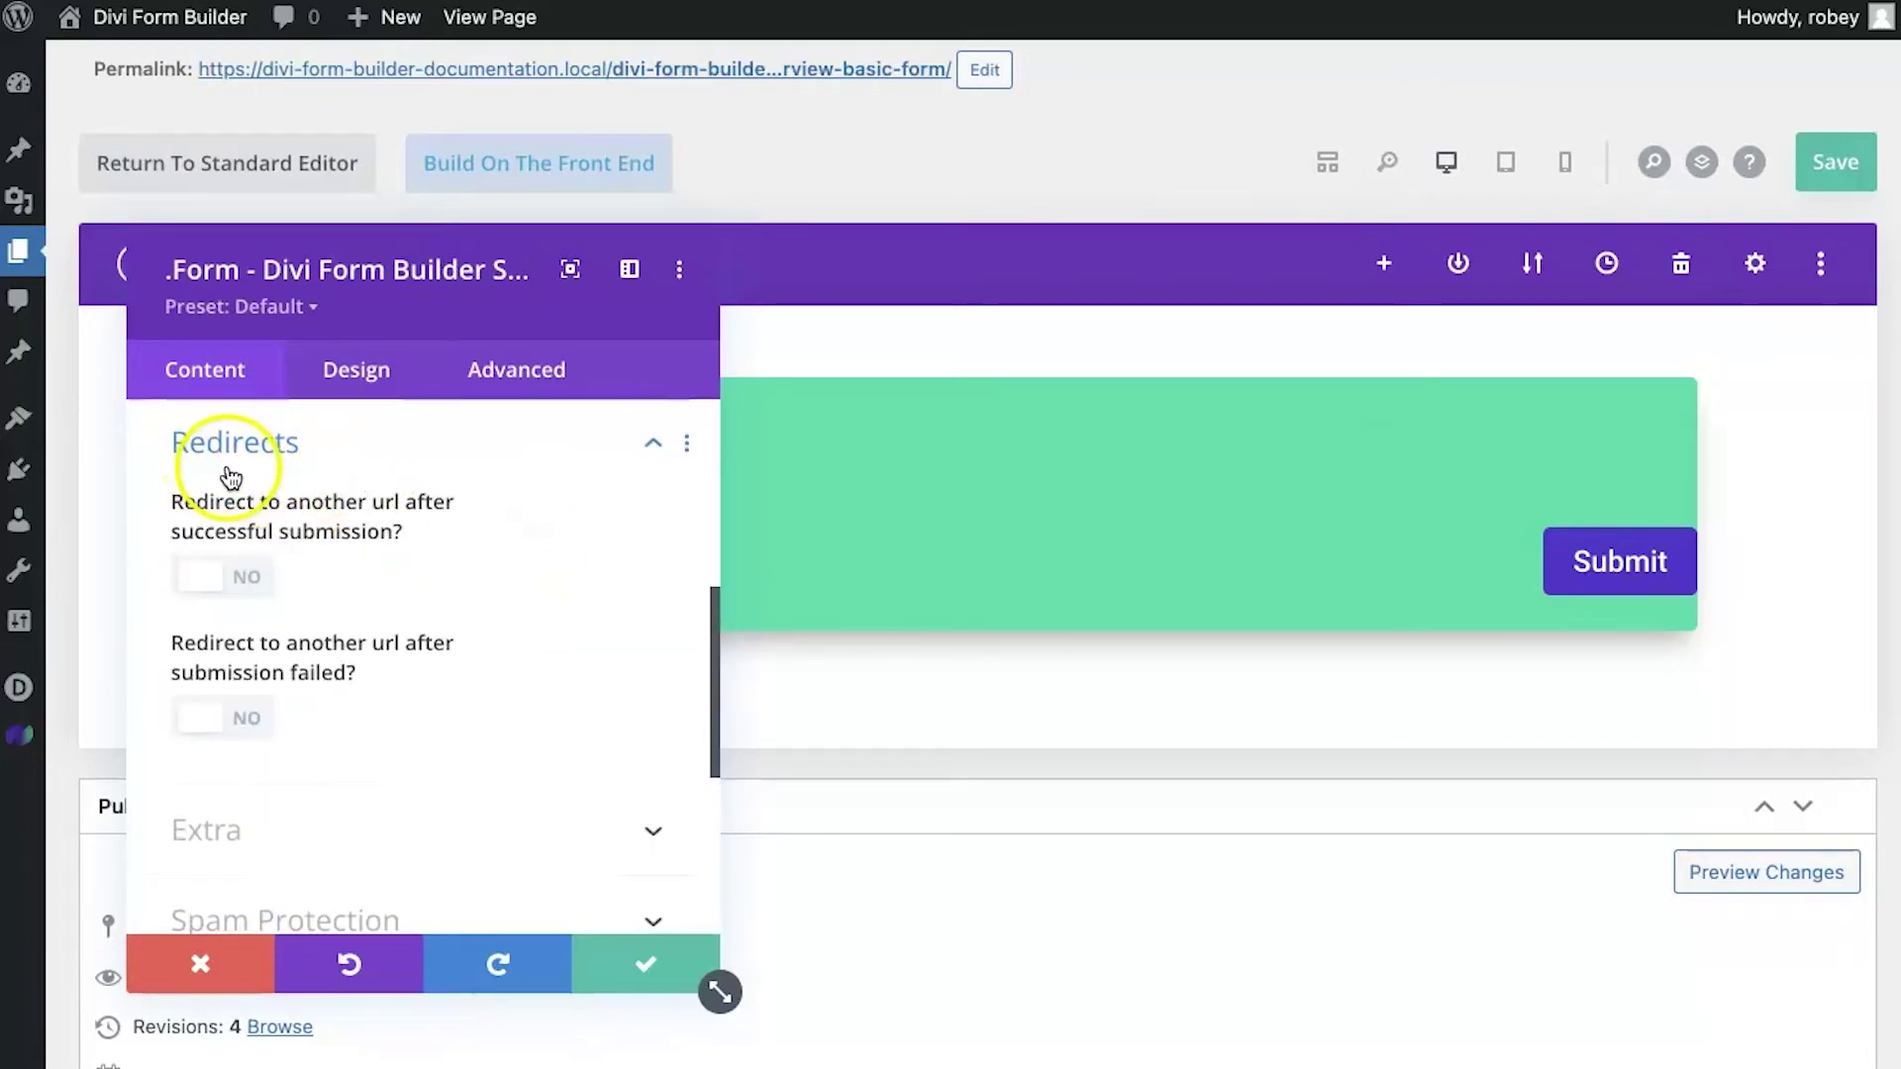
click(232, 580)
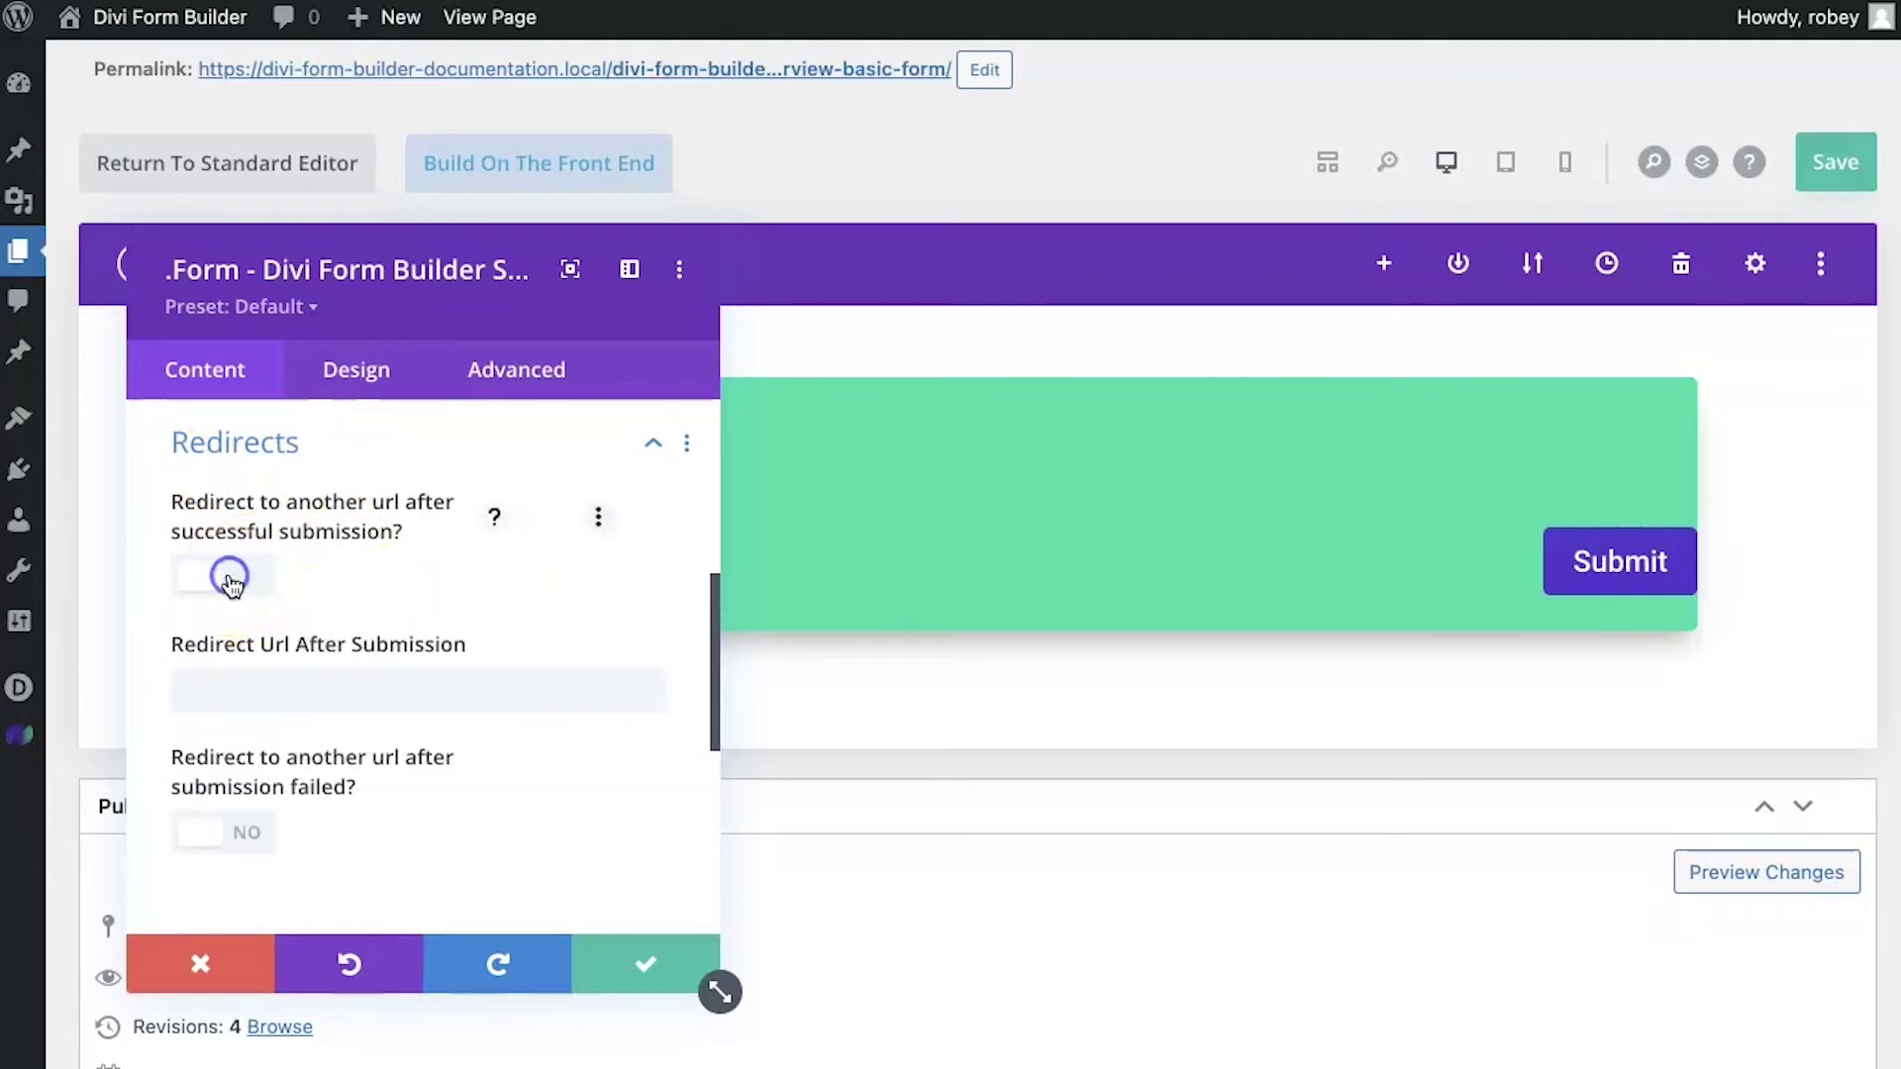
click(232, 582)
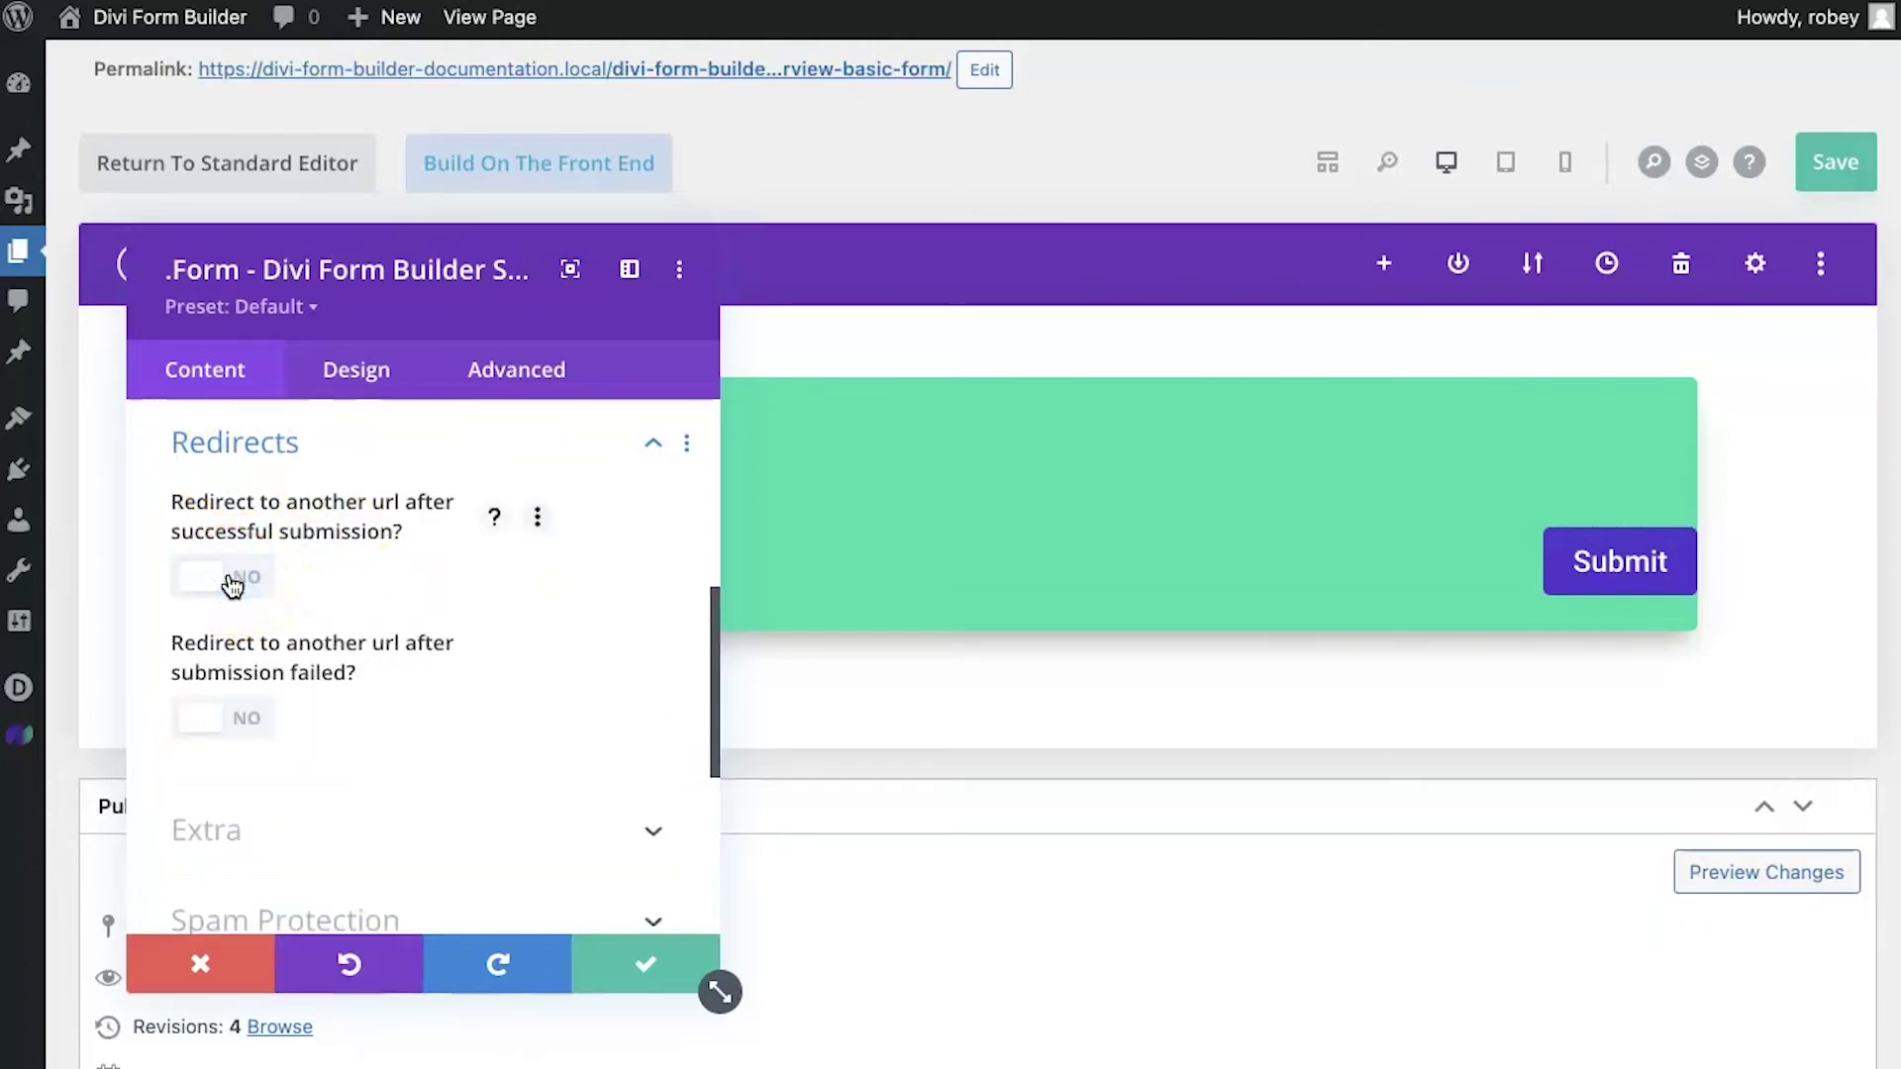
click(208, 715)
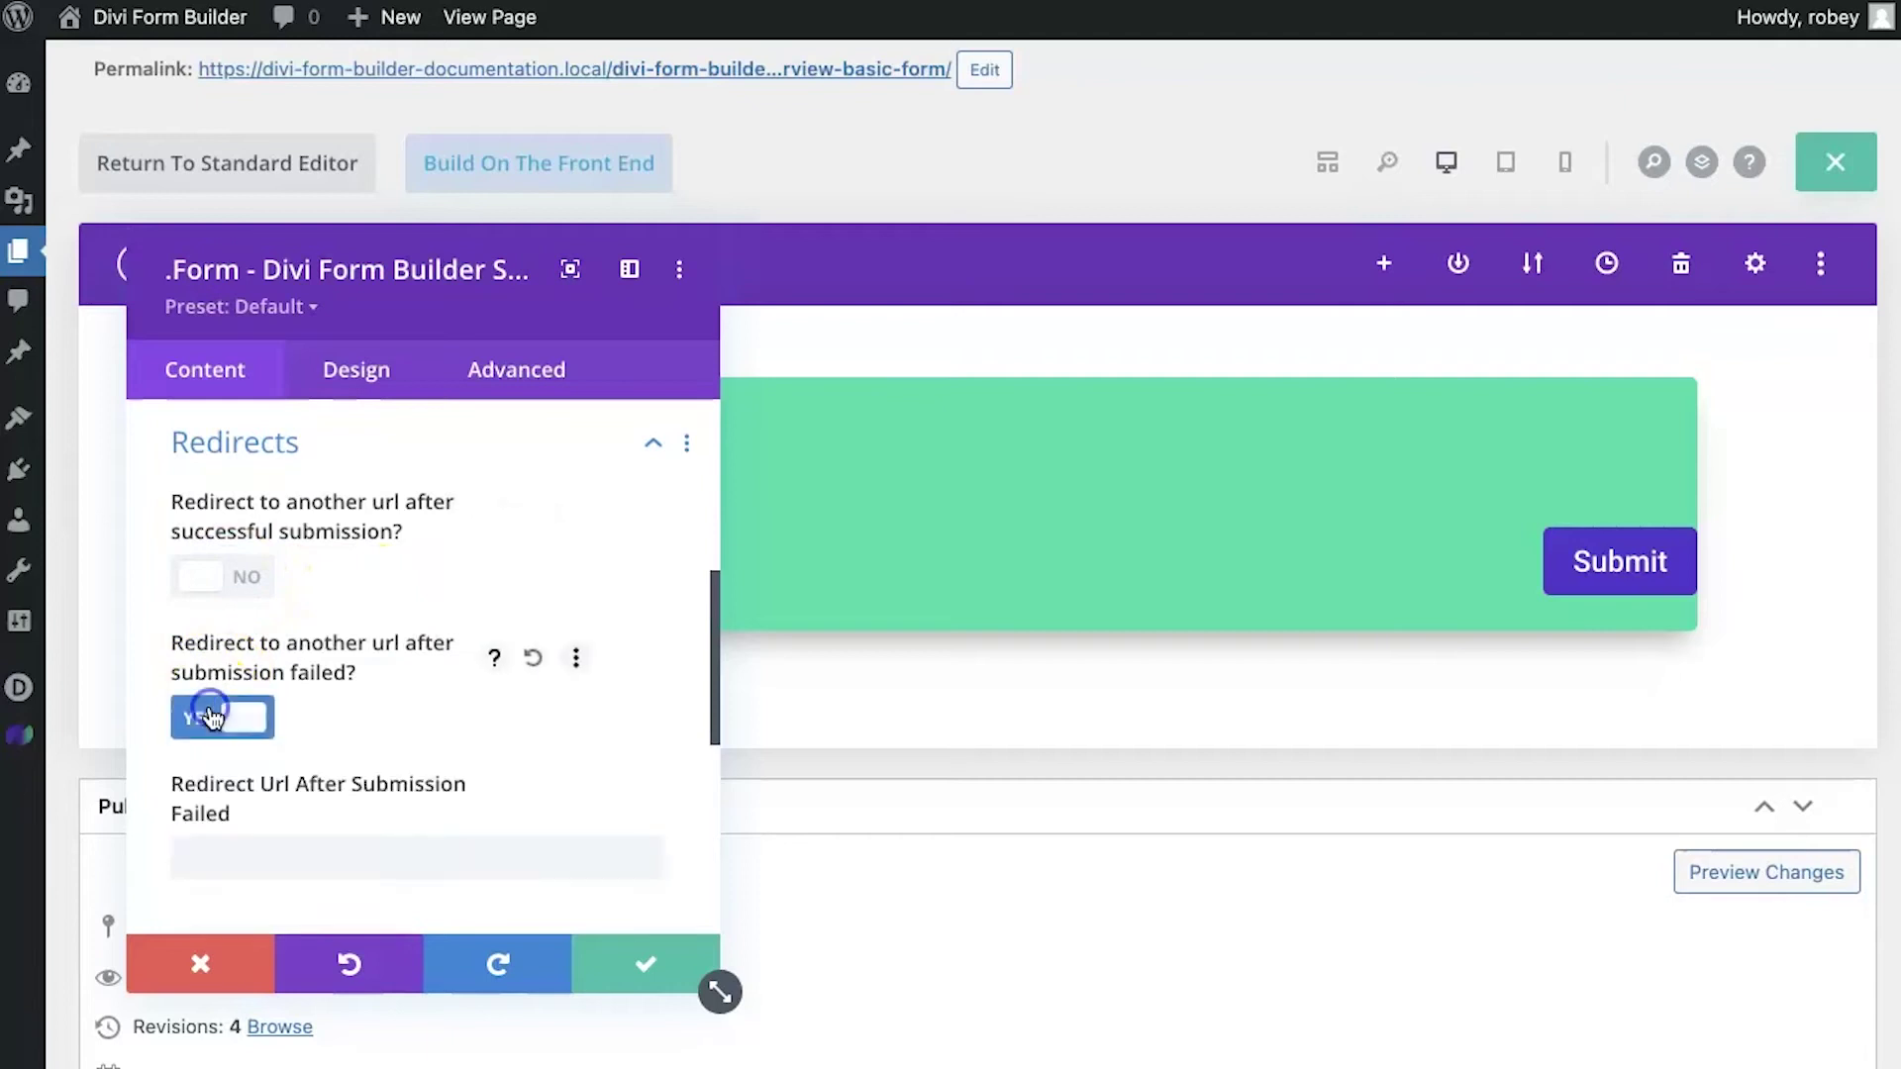
click(203, 712)
scroll(259, 606, down, 1)
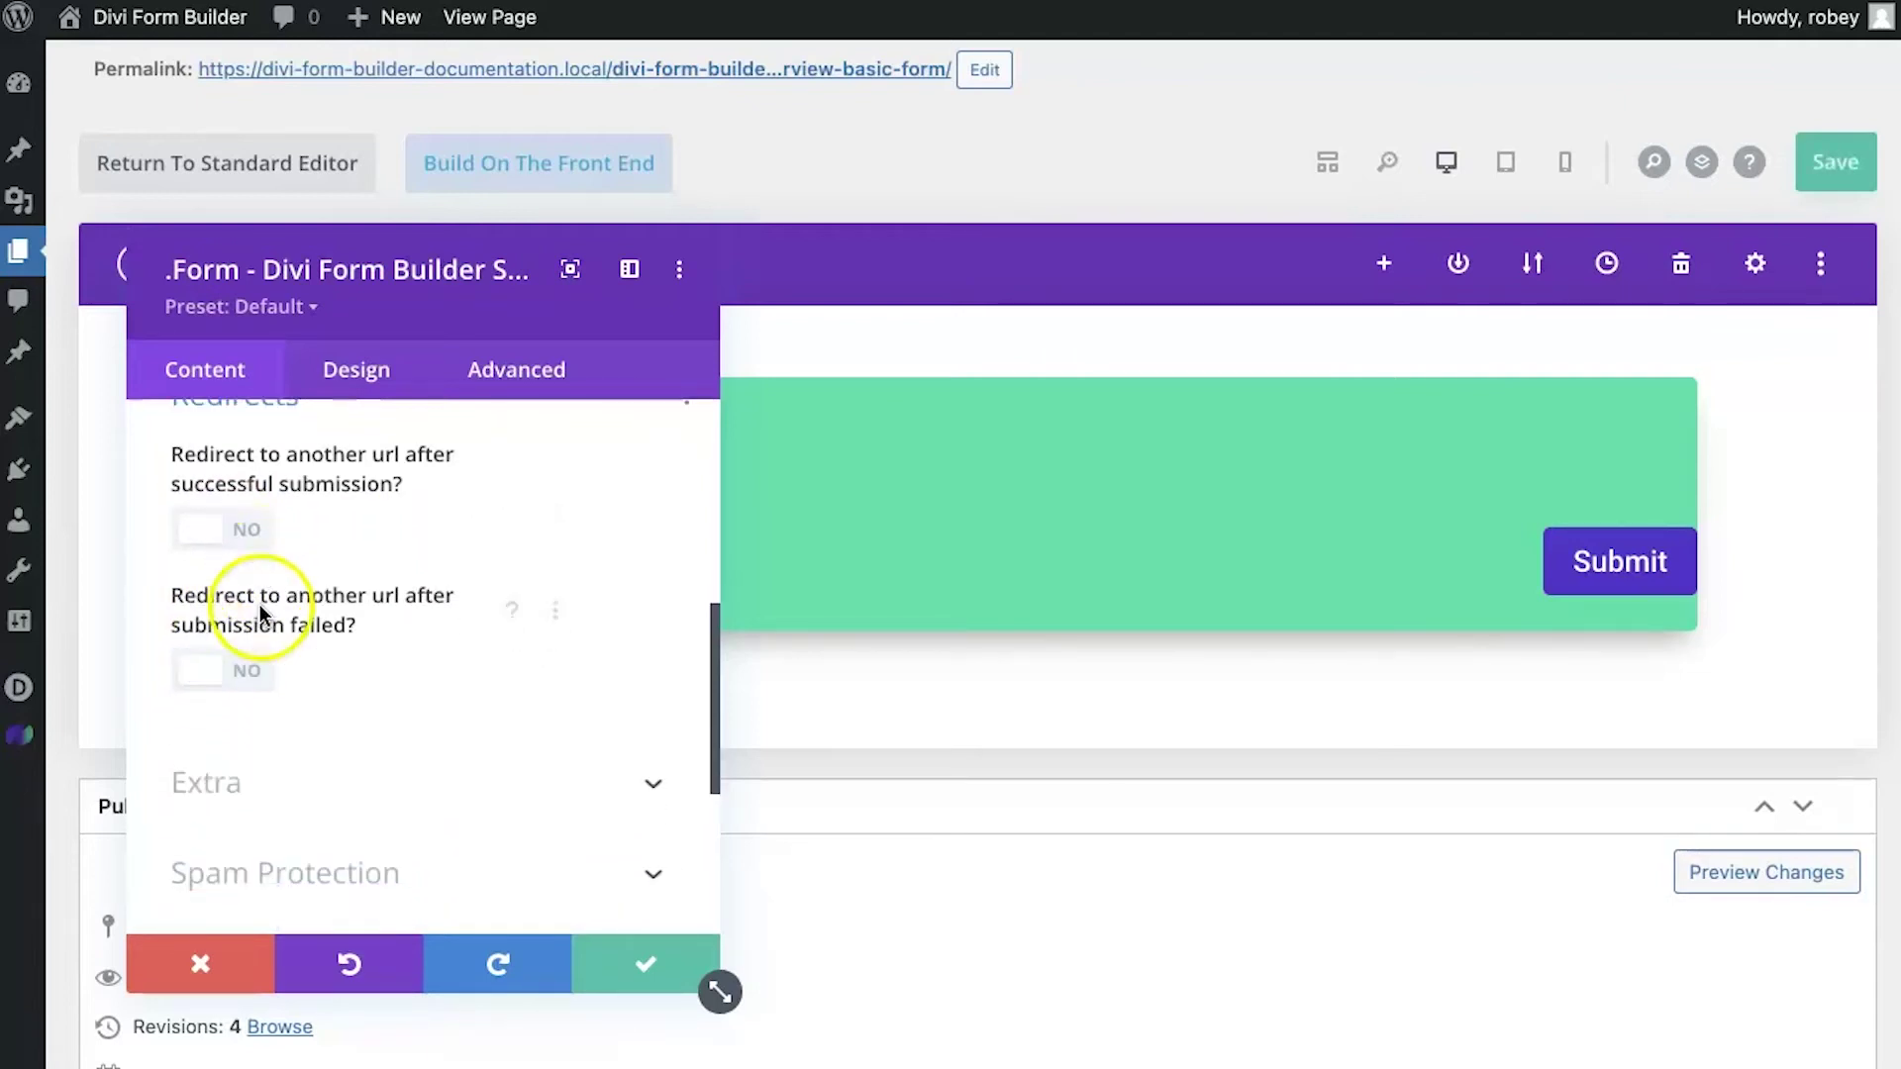
Step: Try a success redirect URL 'domain', then set the success redirect back to NO
click(234, 507)
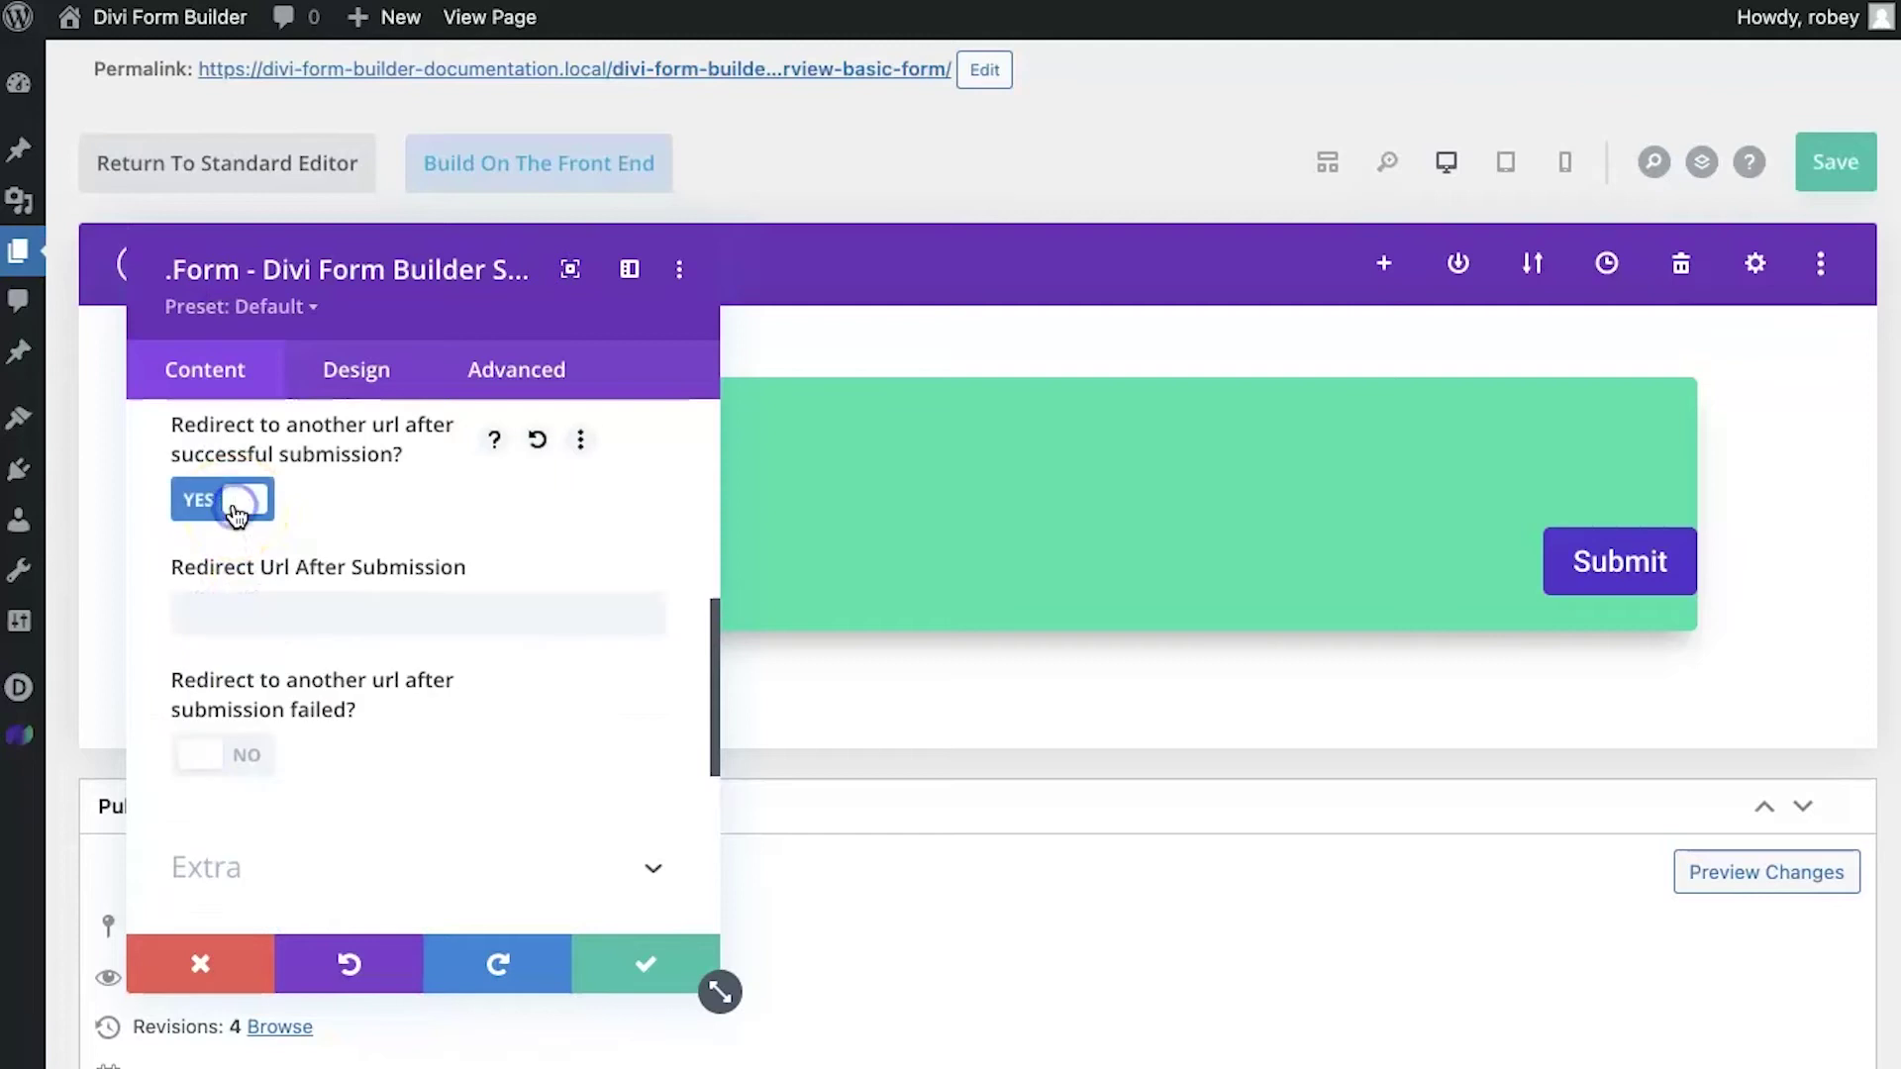
click(307, 615)
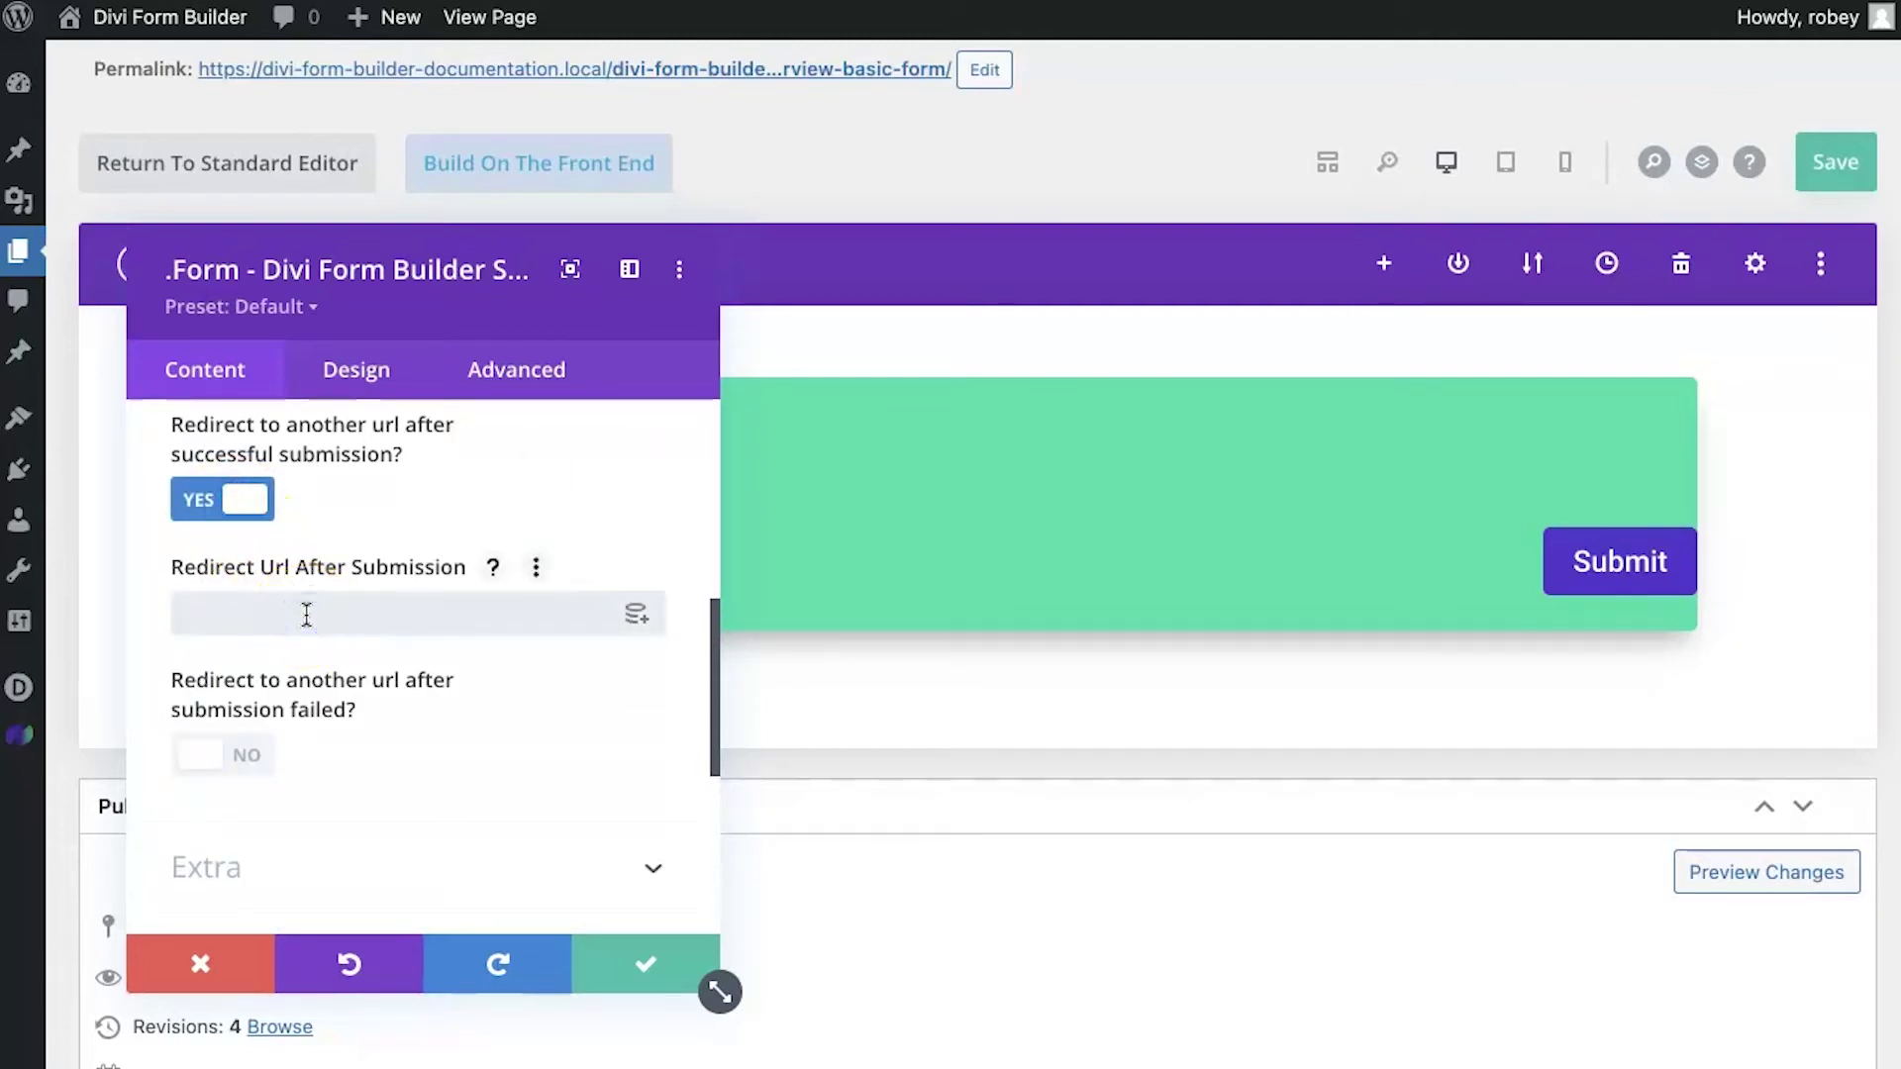
text(domain.com/success)
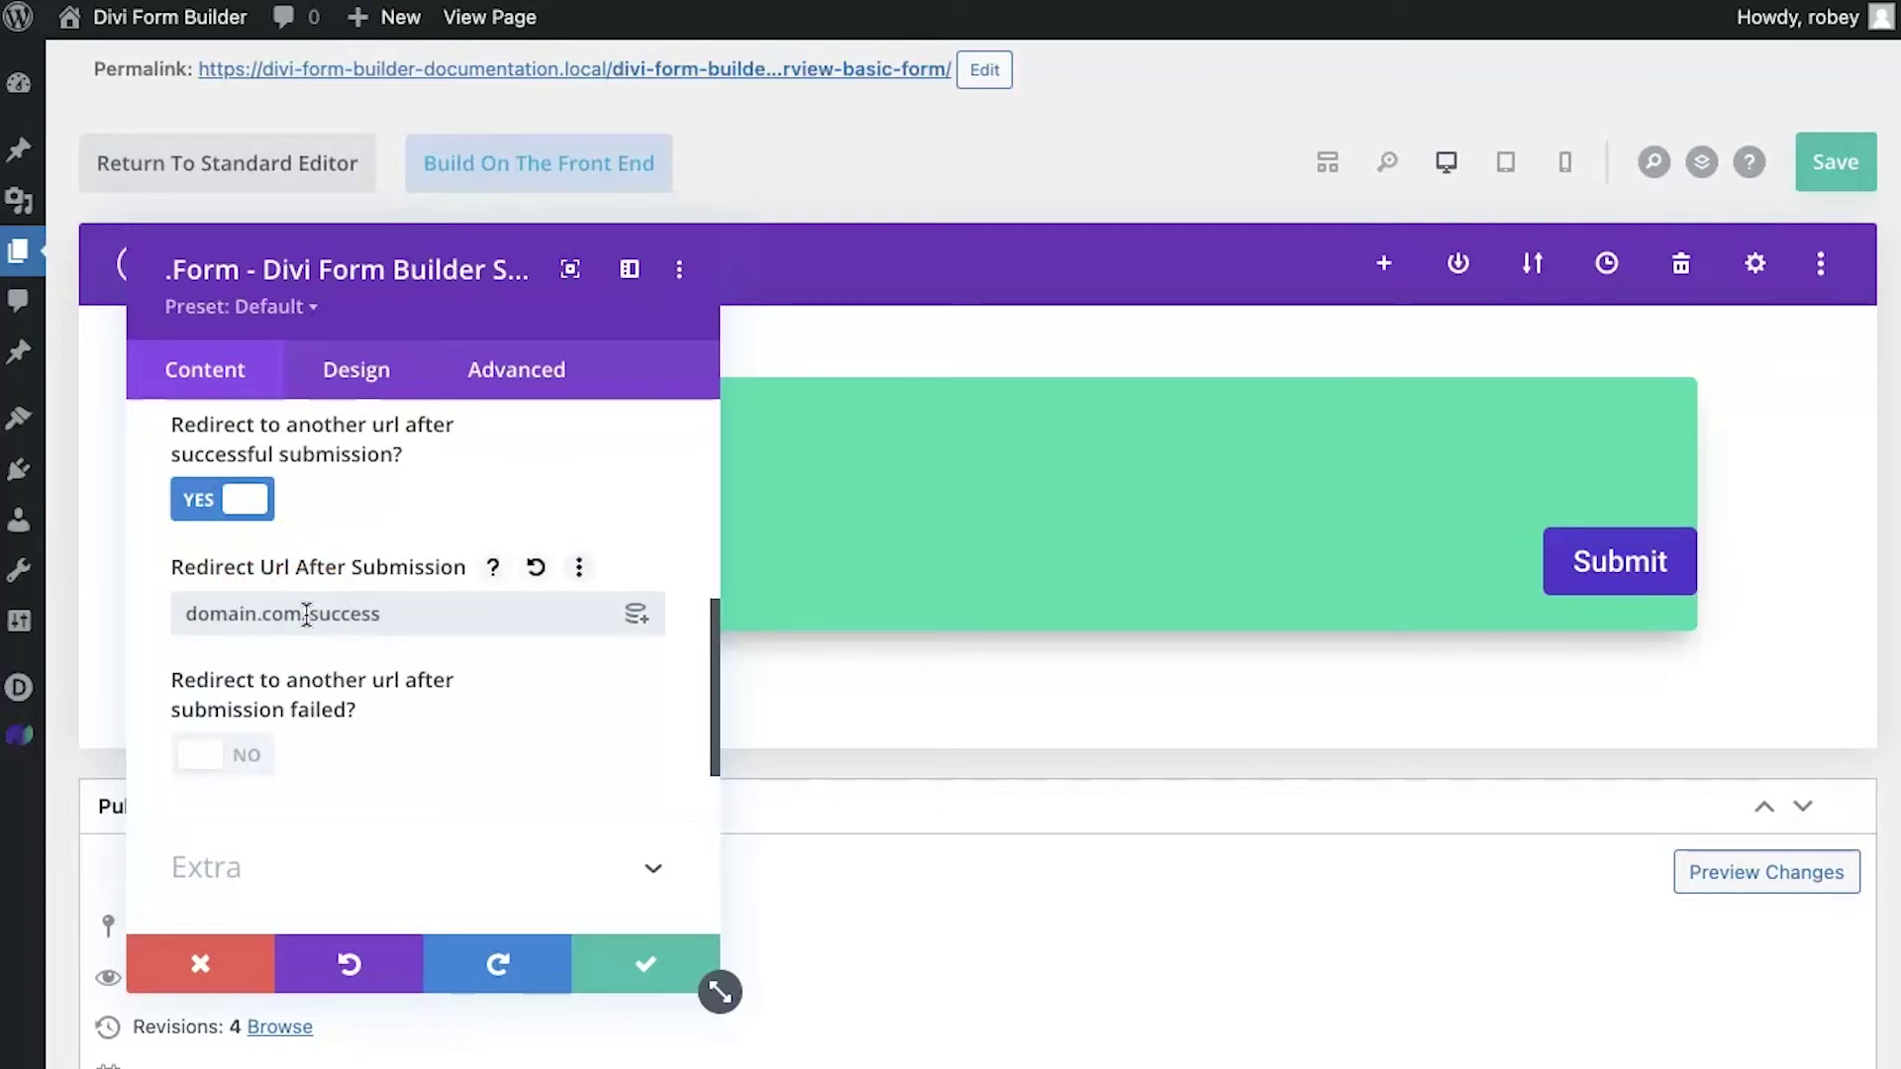
click(212, 497)
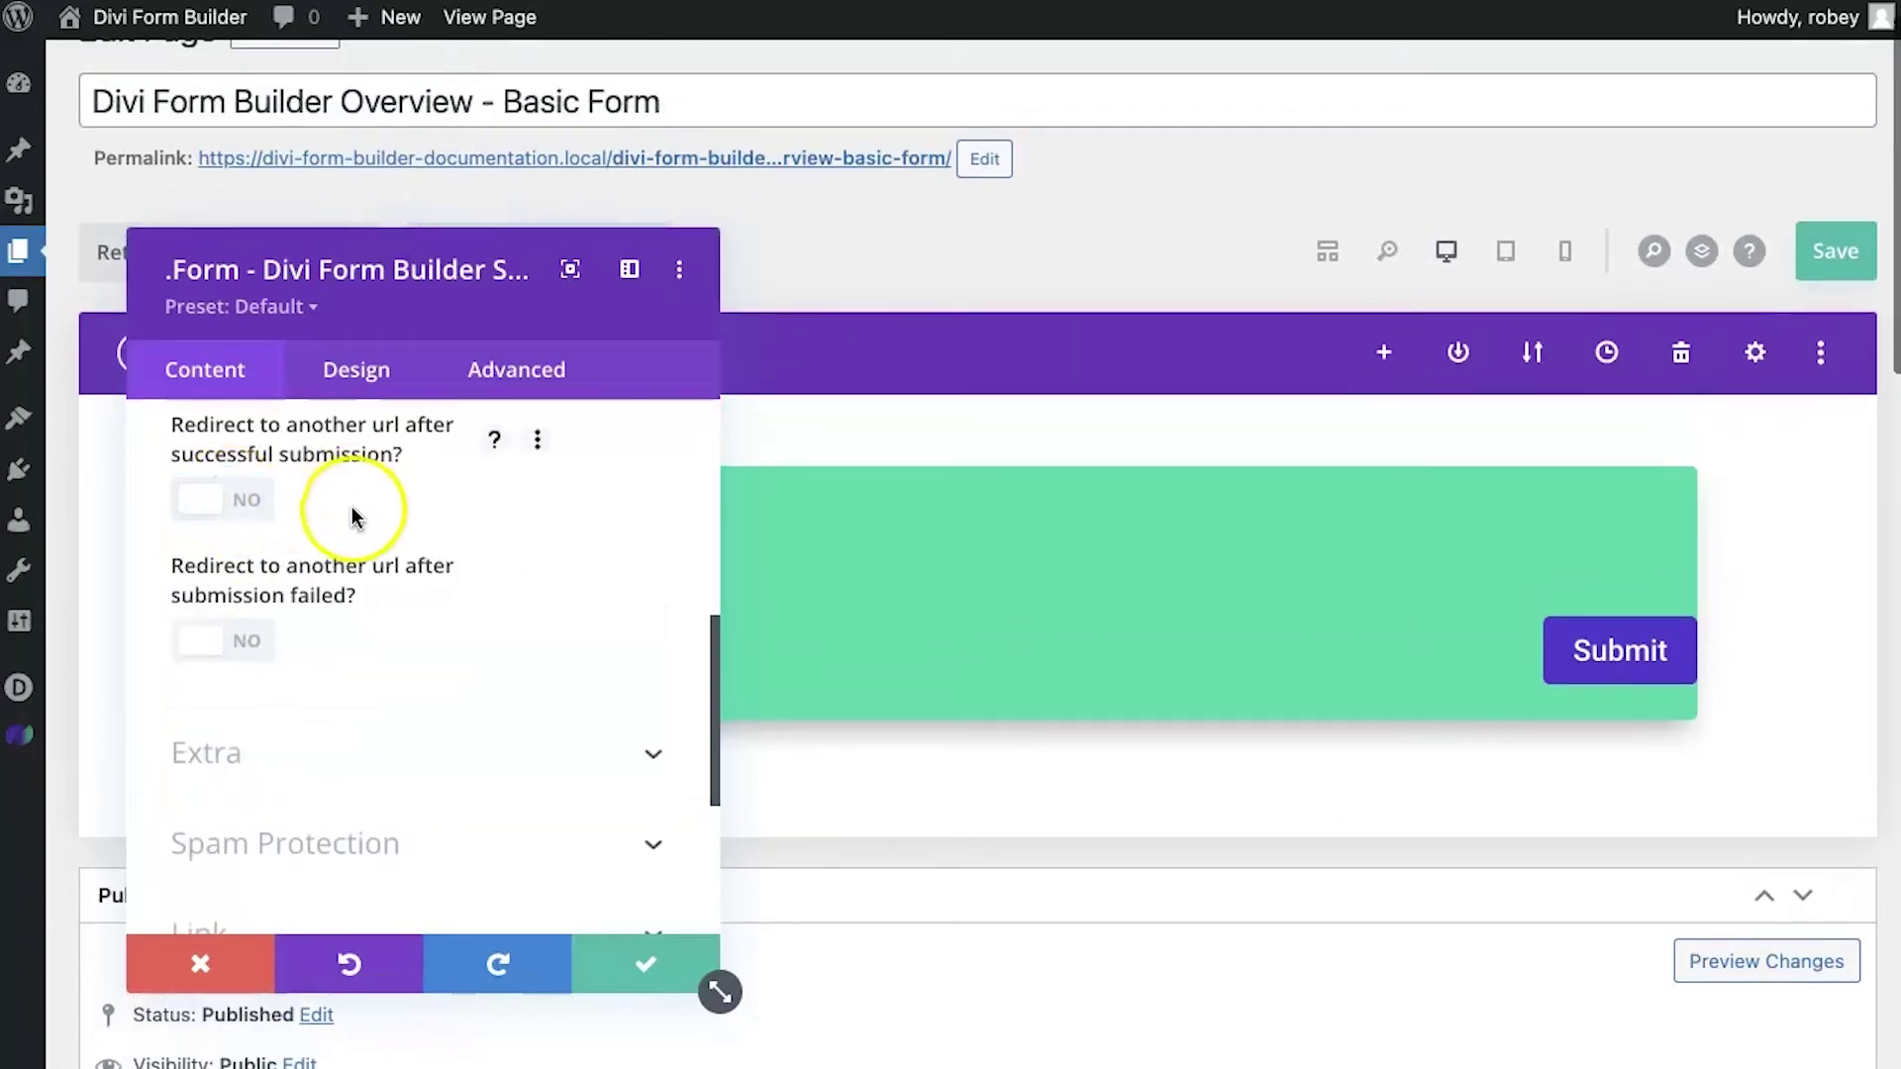
Step: Turn 'Save Entries to Database?' to YES in the form's Extra options
scroll(302, 712, down, 2)
click(297, 676)
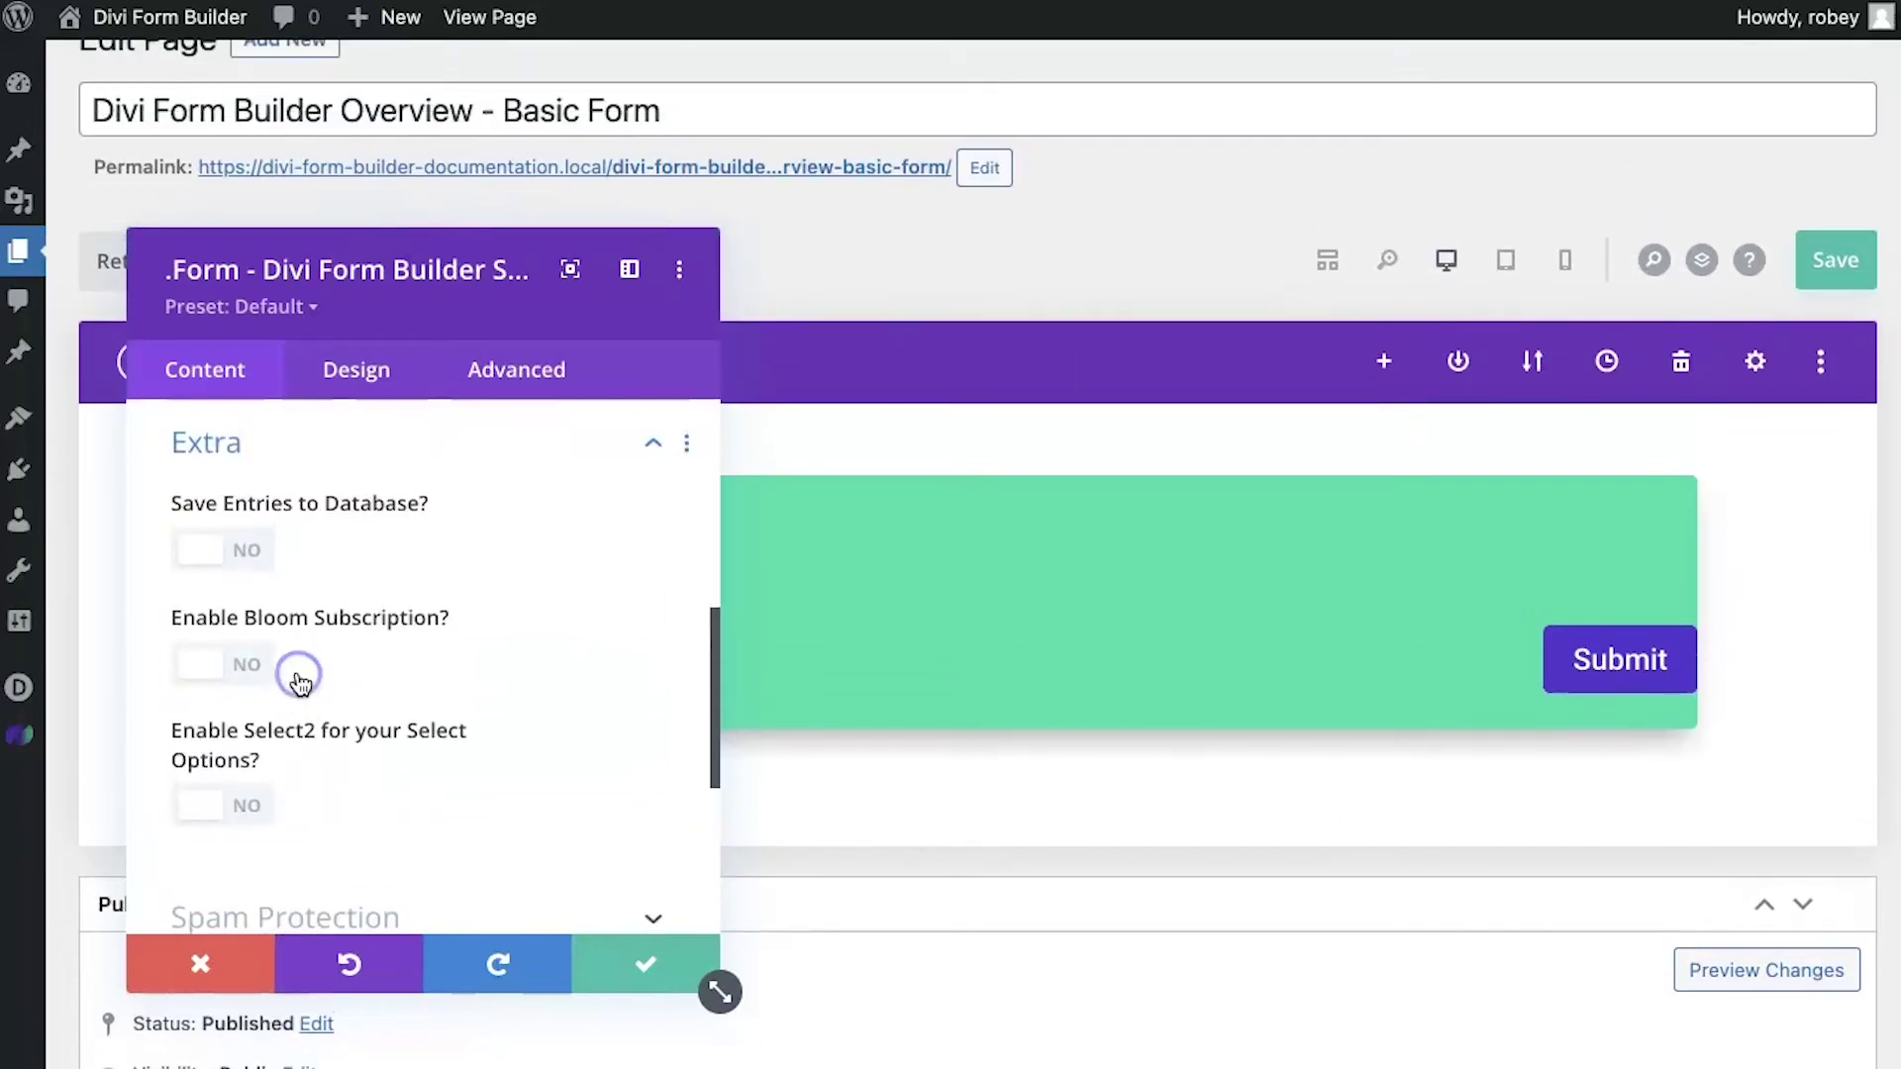
scroll(301, 684, down, 1)
scroll(299, 682, up, 2)
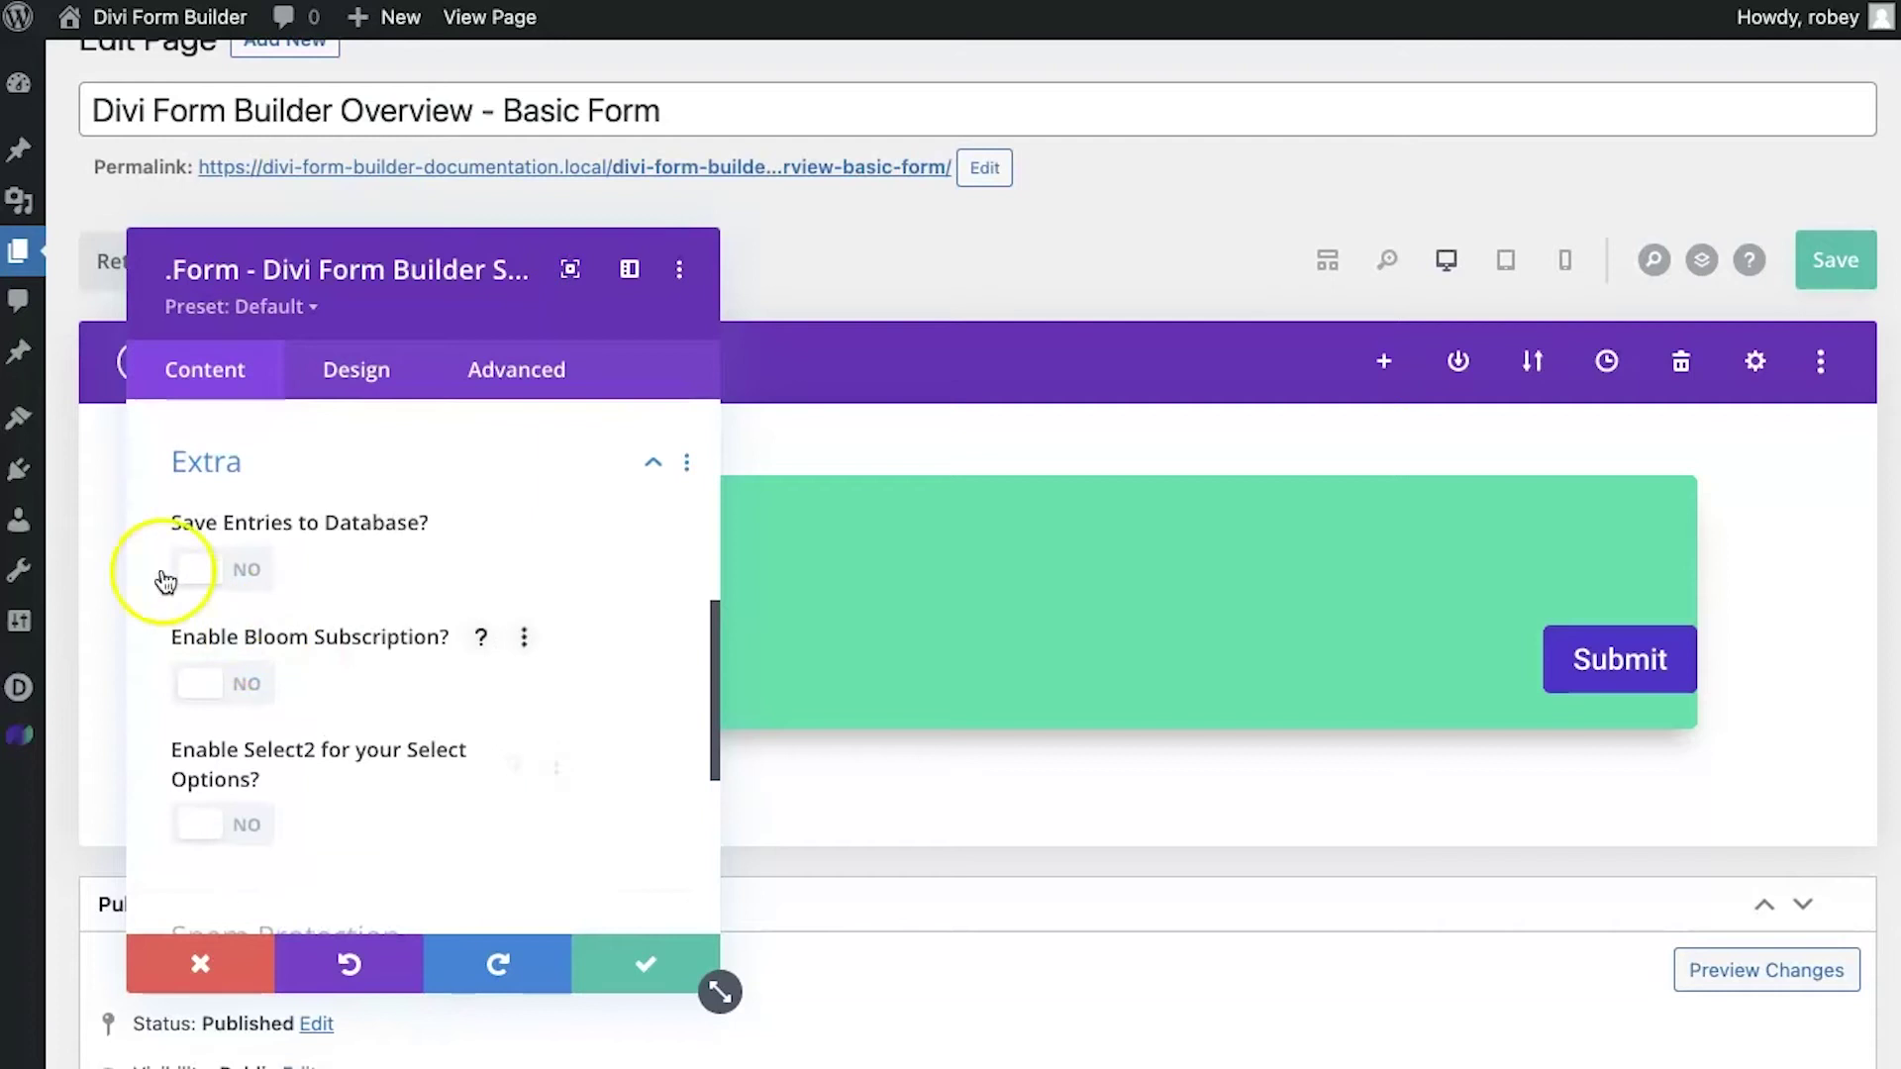
drag(161, 572, 297, 542)
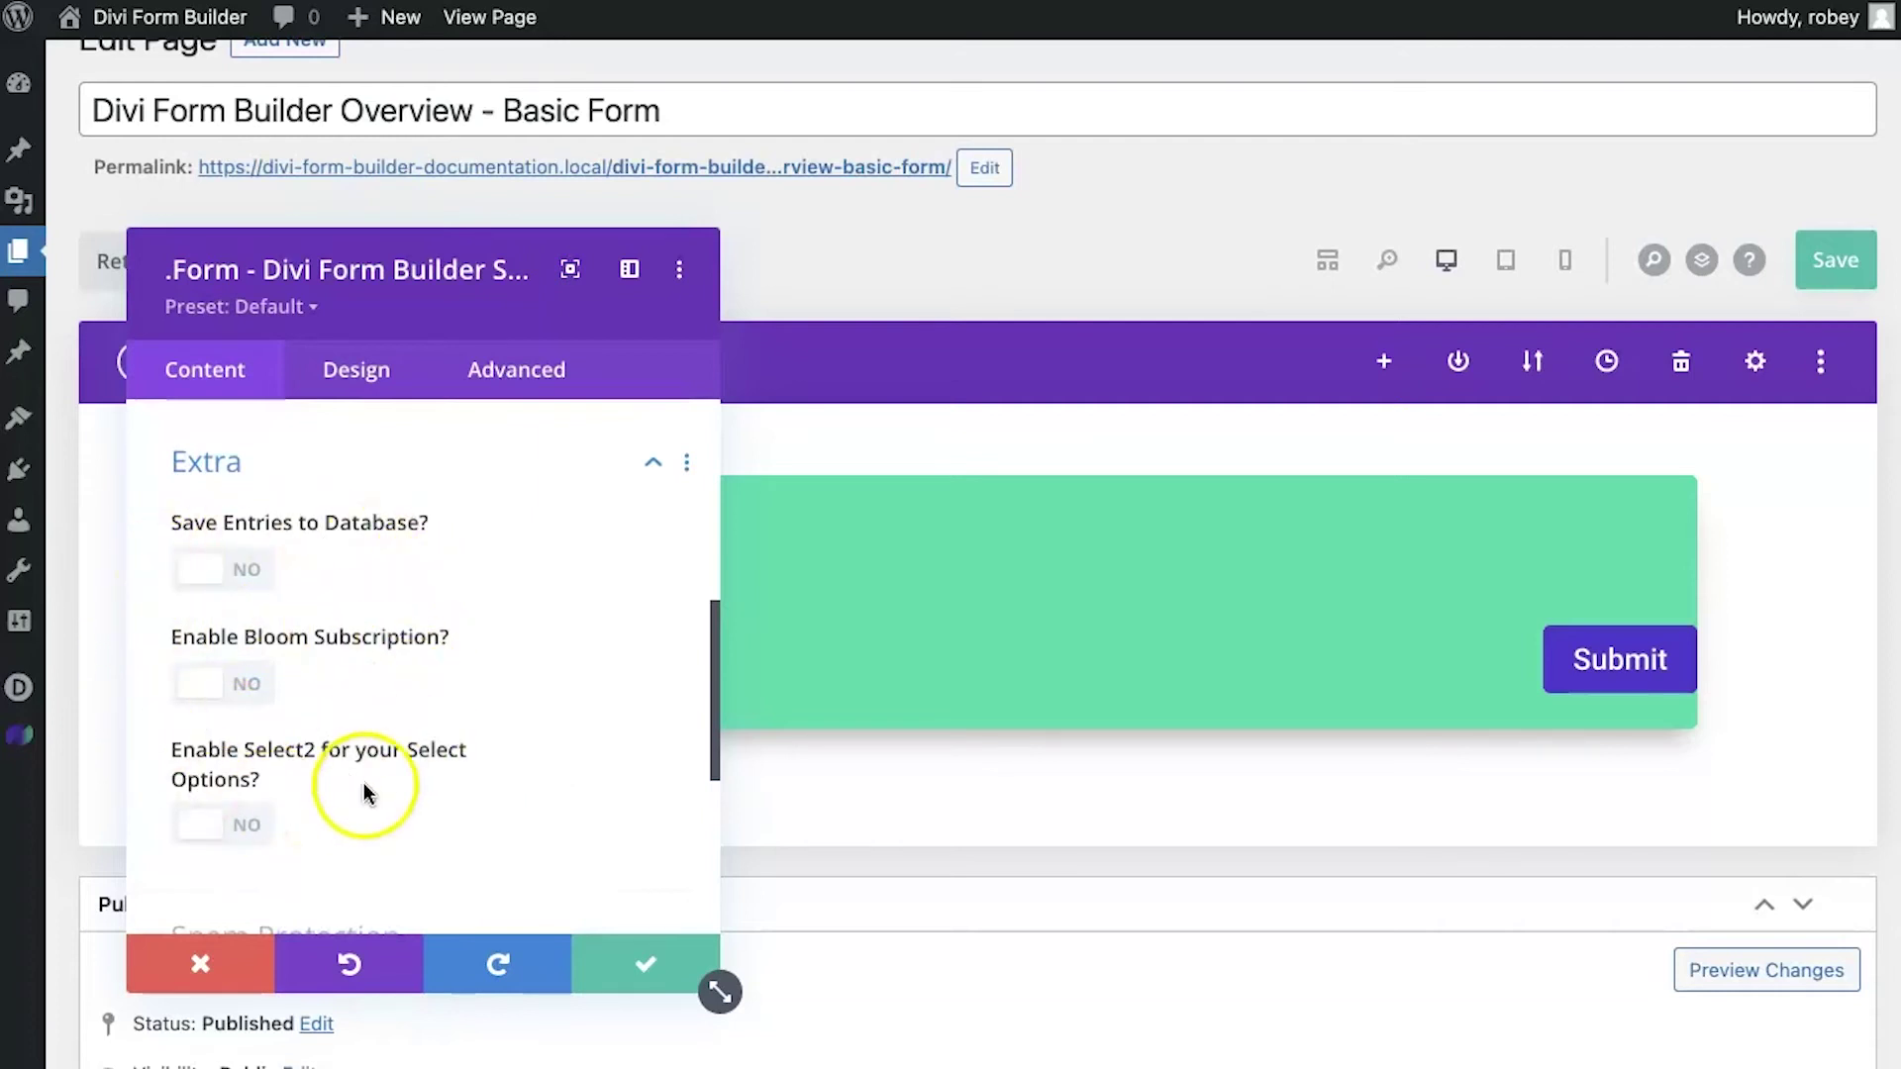
click(210, 572)
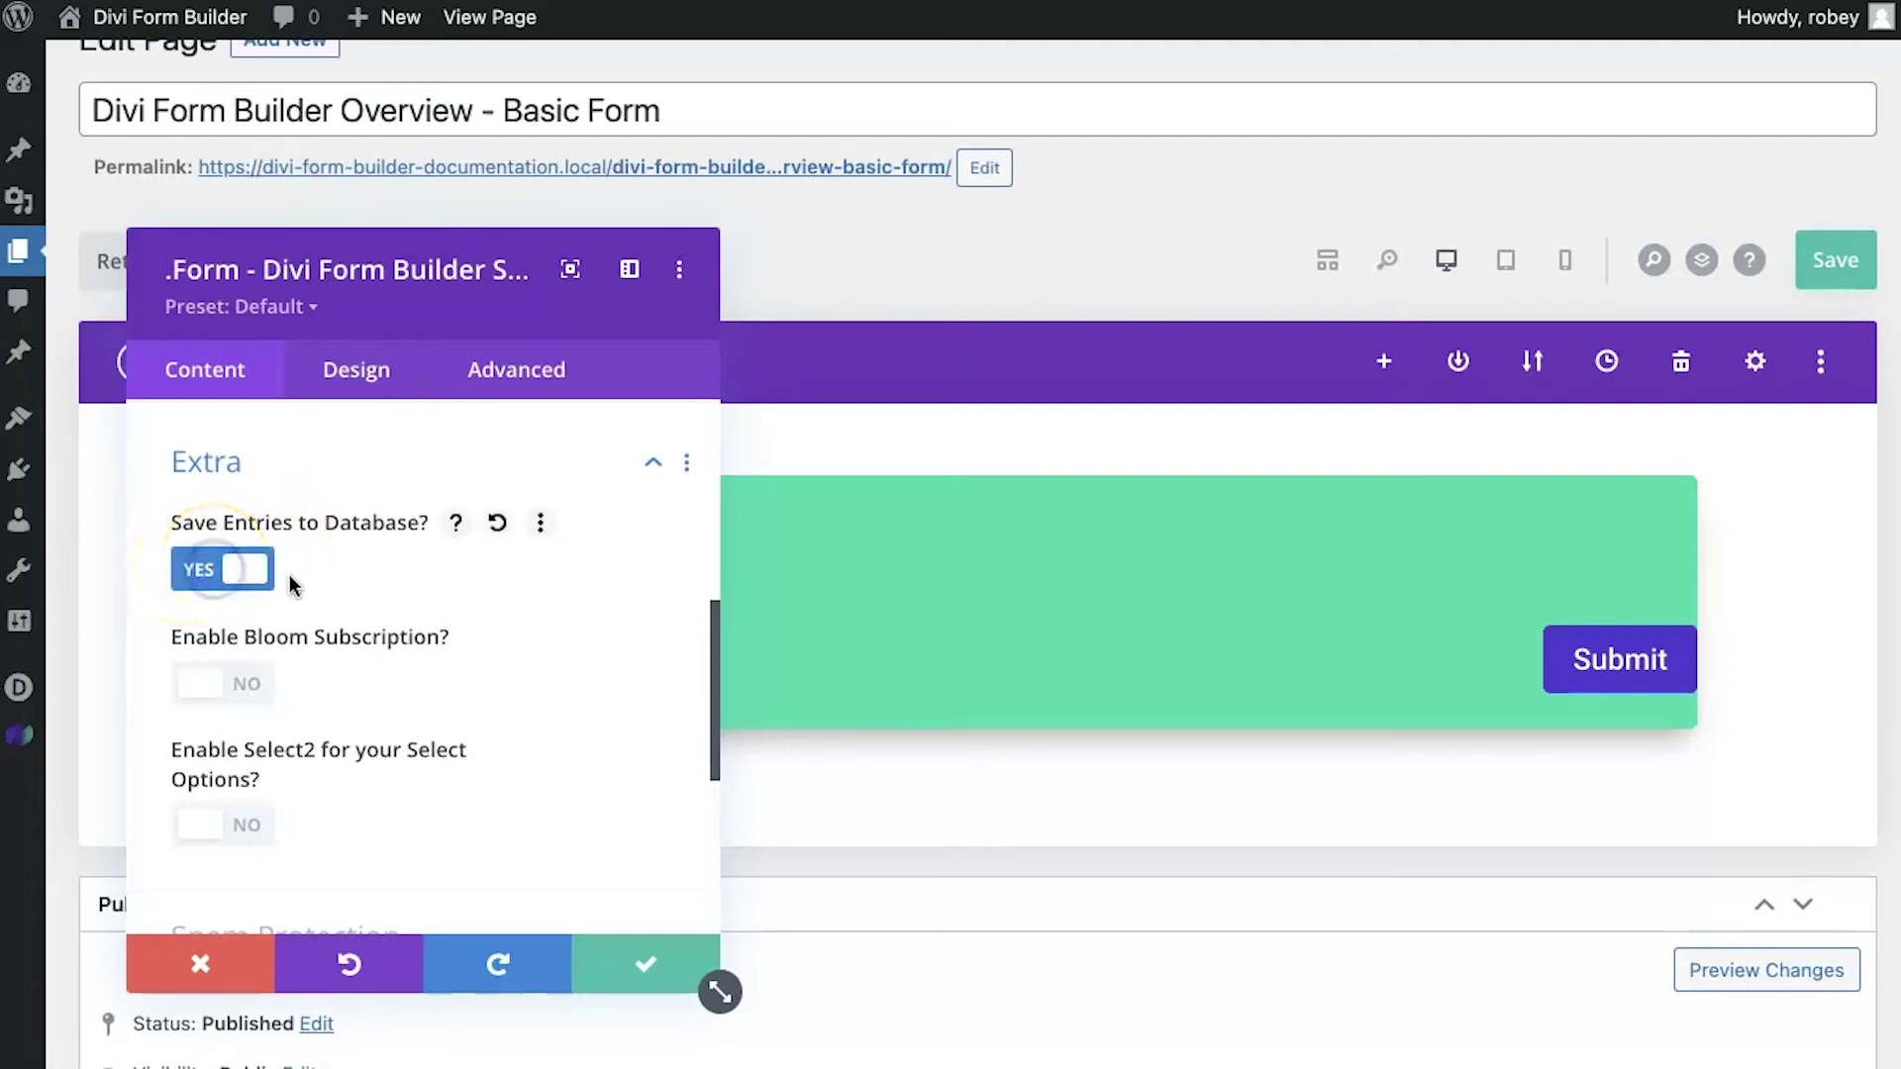
scroll(381, 594, down, 1)
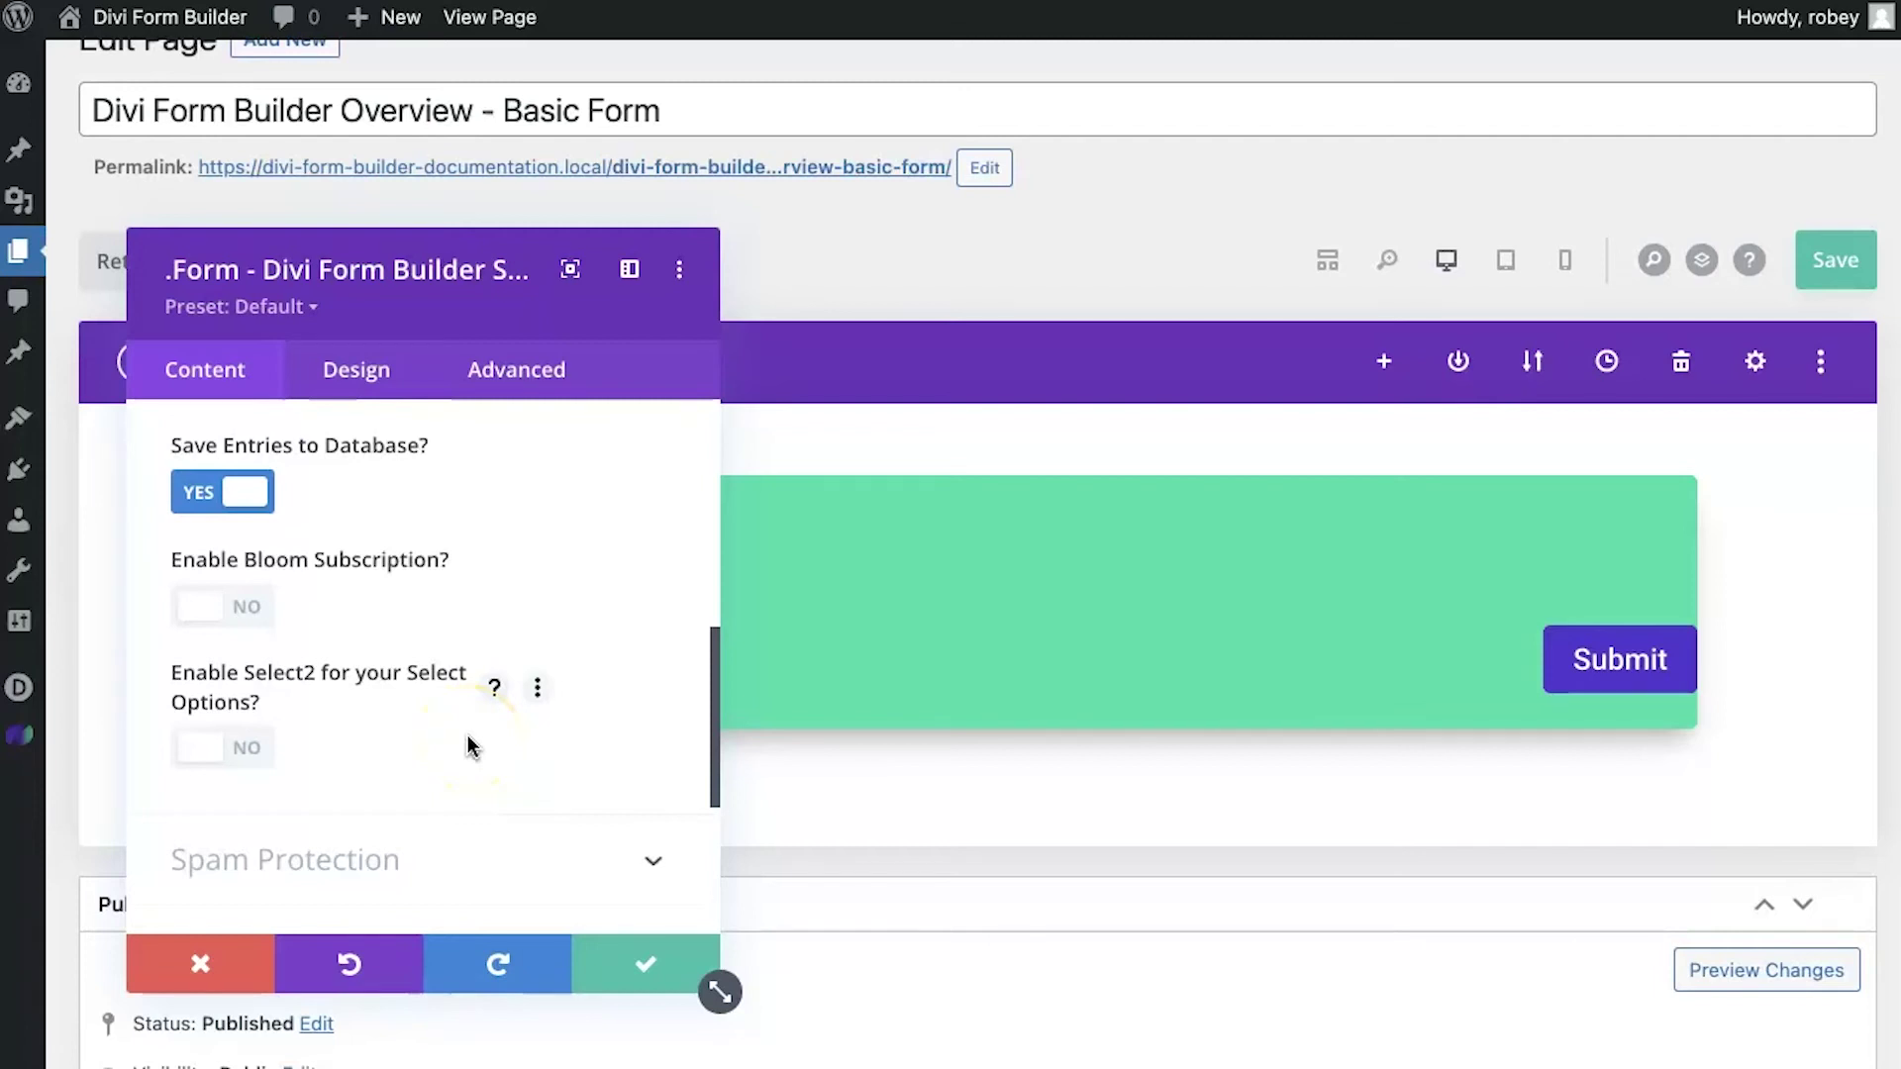
click(231, 492)
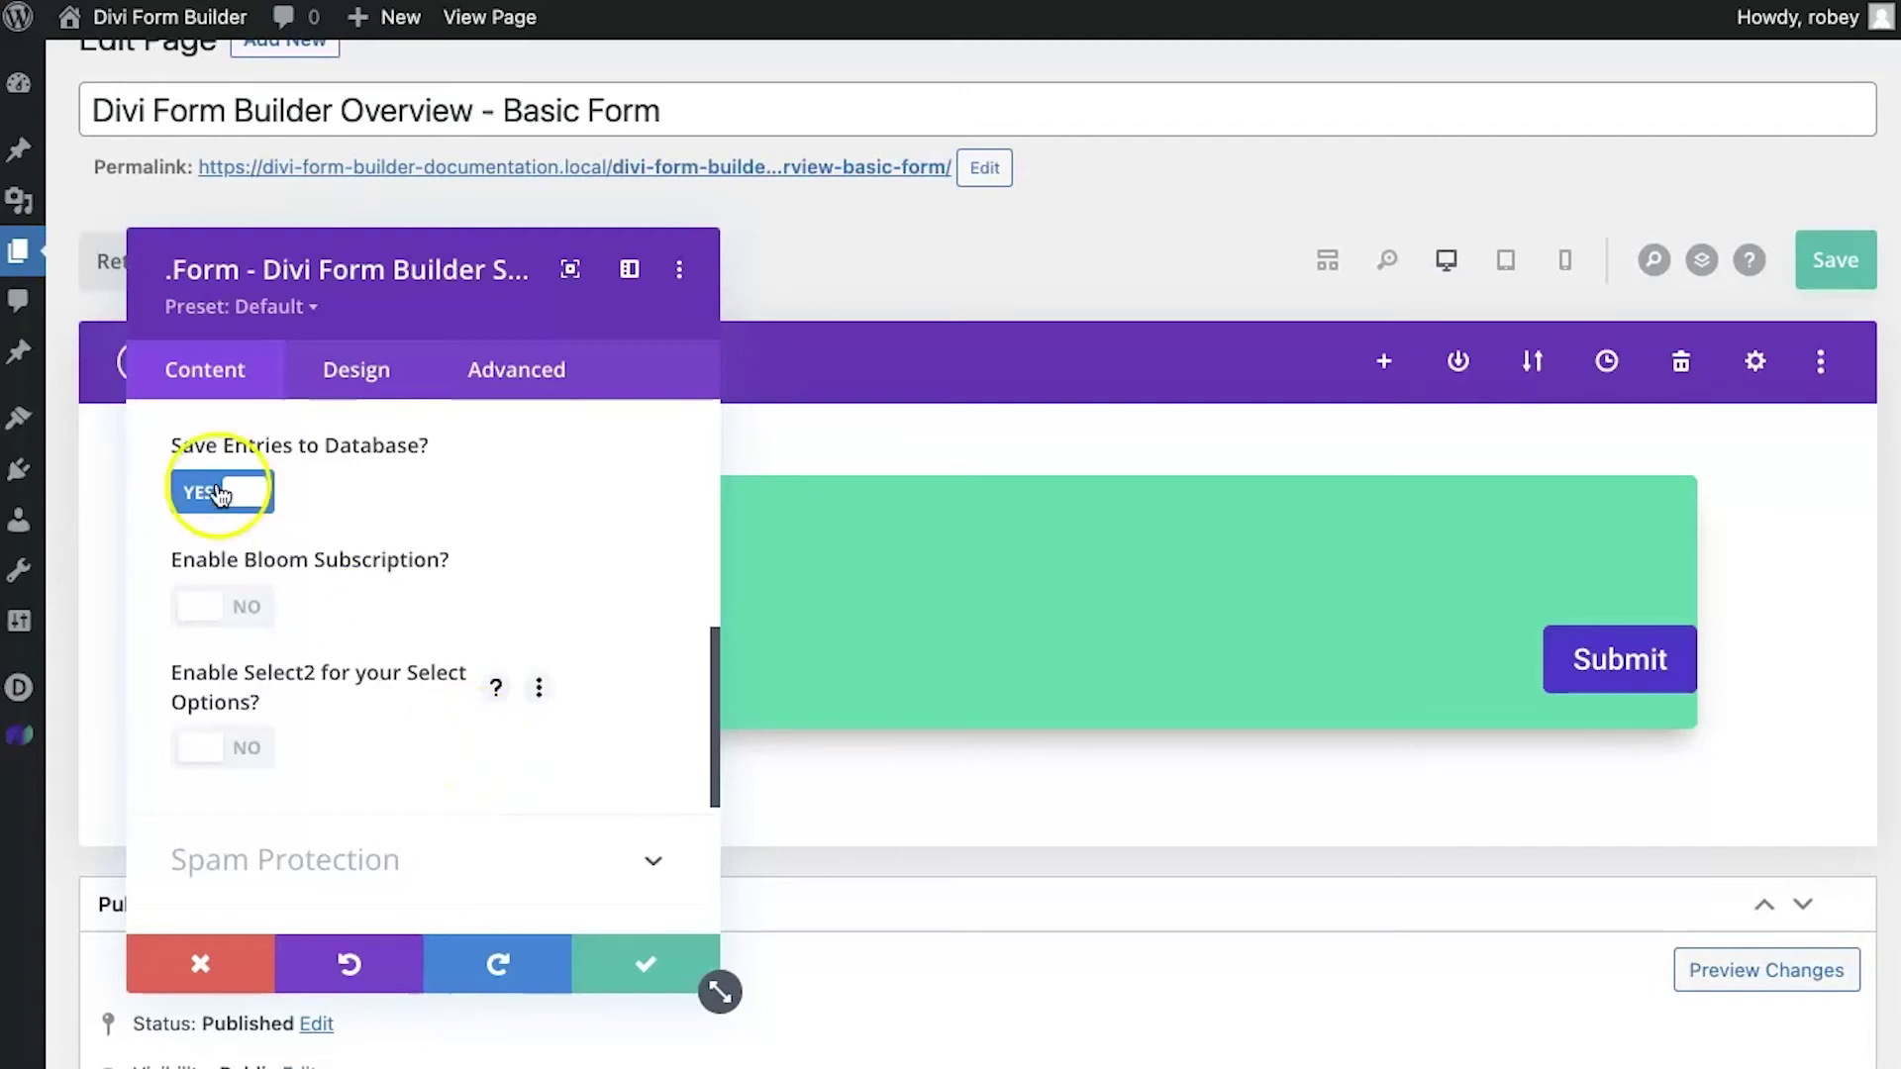
click(226, 490)
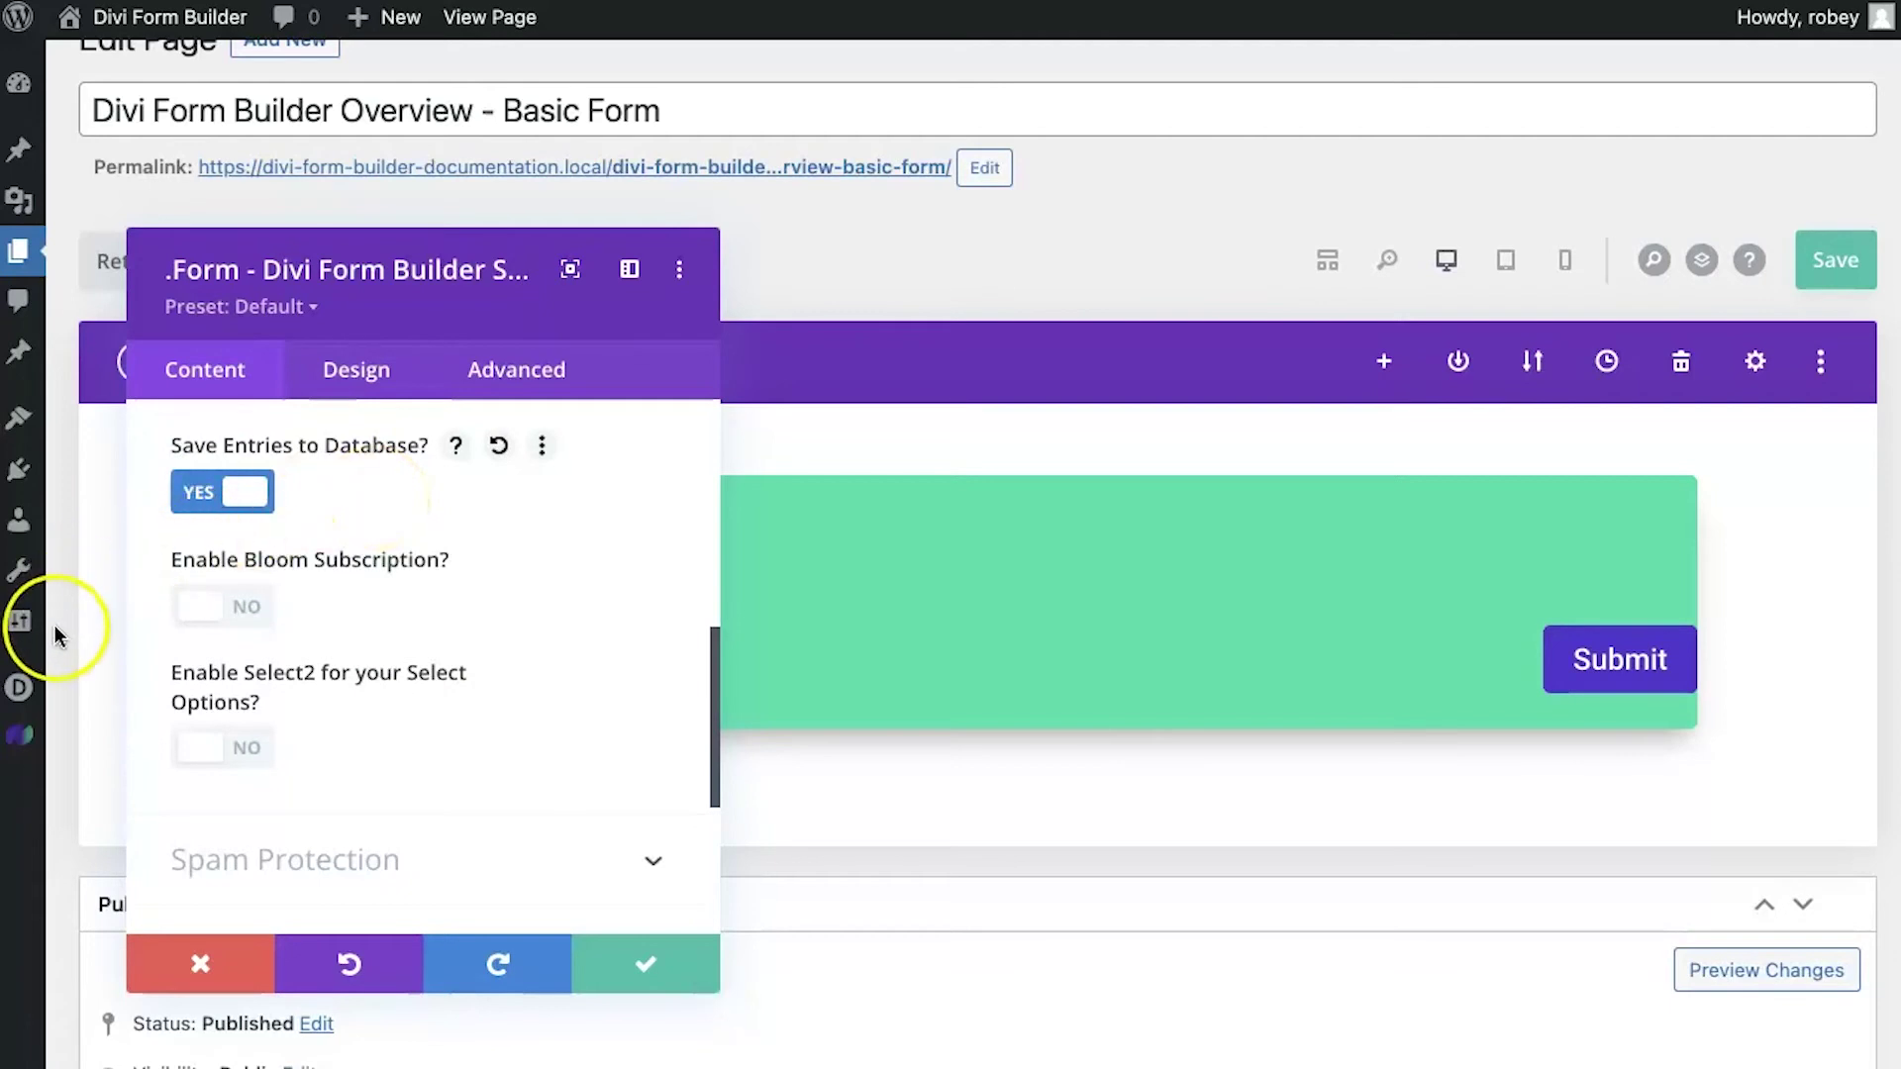
Step: Move the settings panel aside, off the form preview
mouse_move(28, 732)
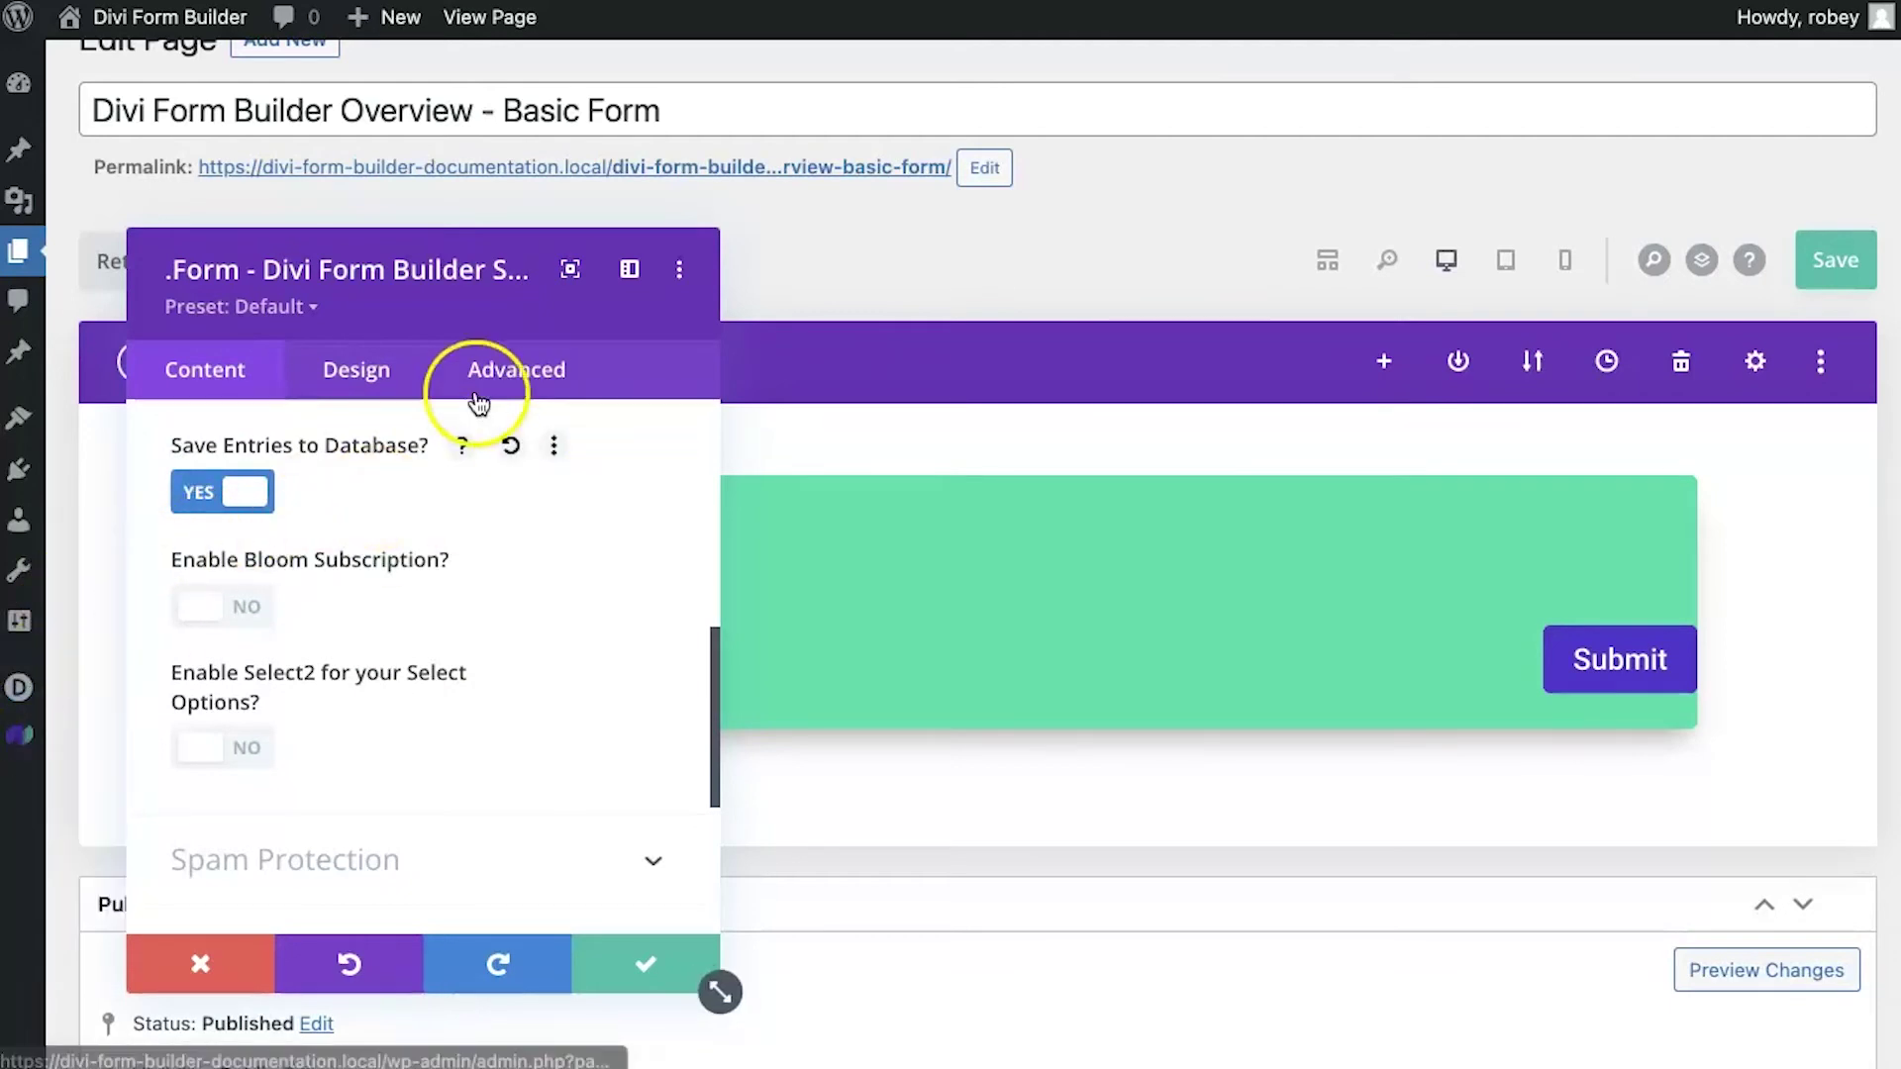
click(629, 268)
mouse_move(14, 744)
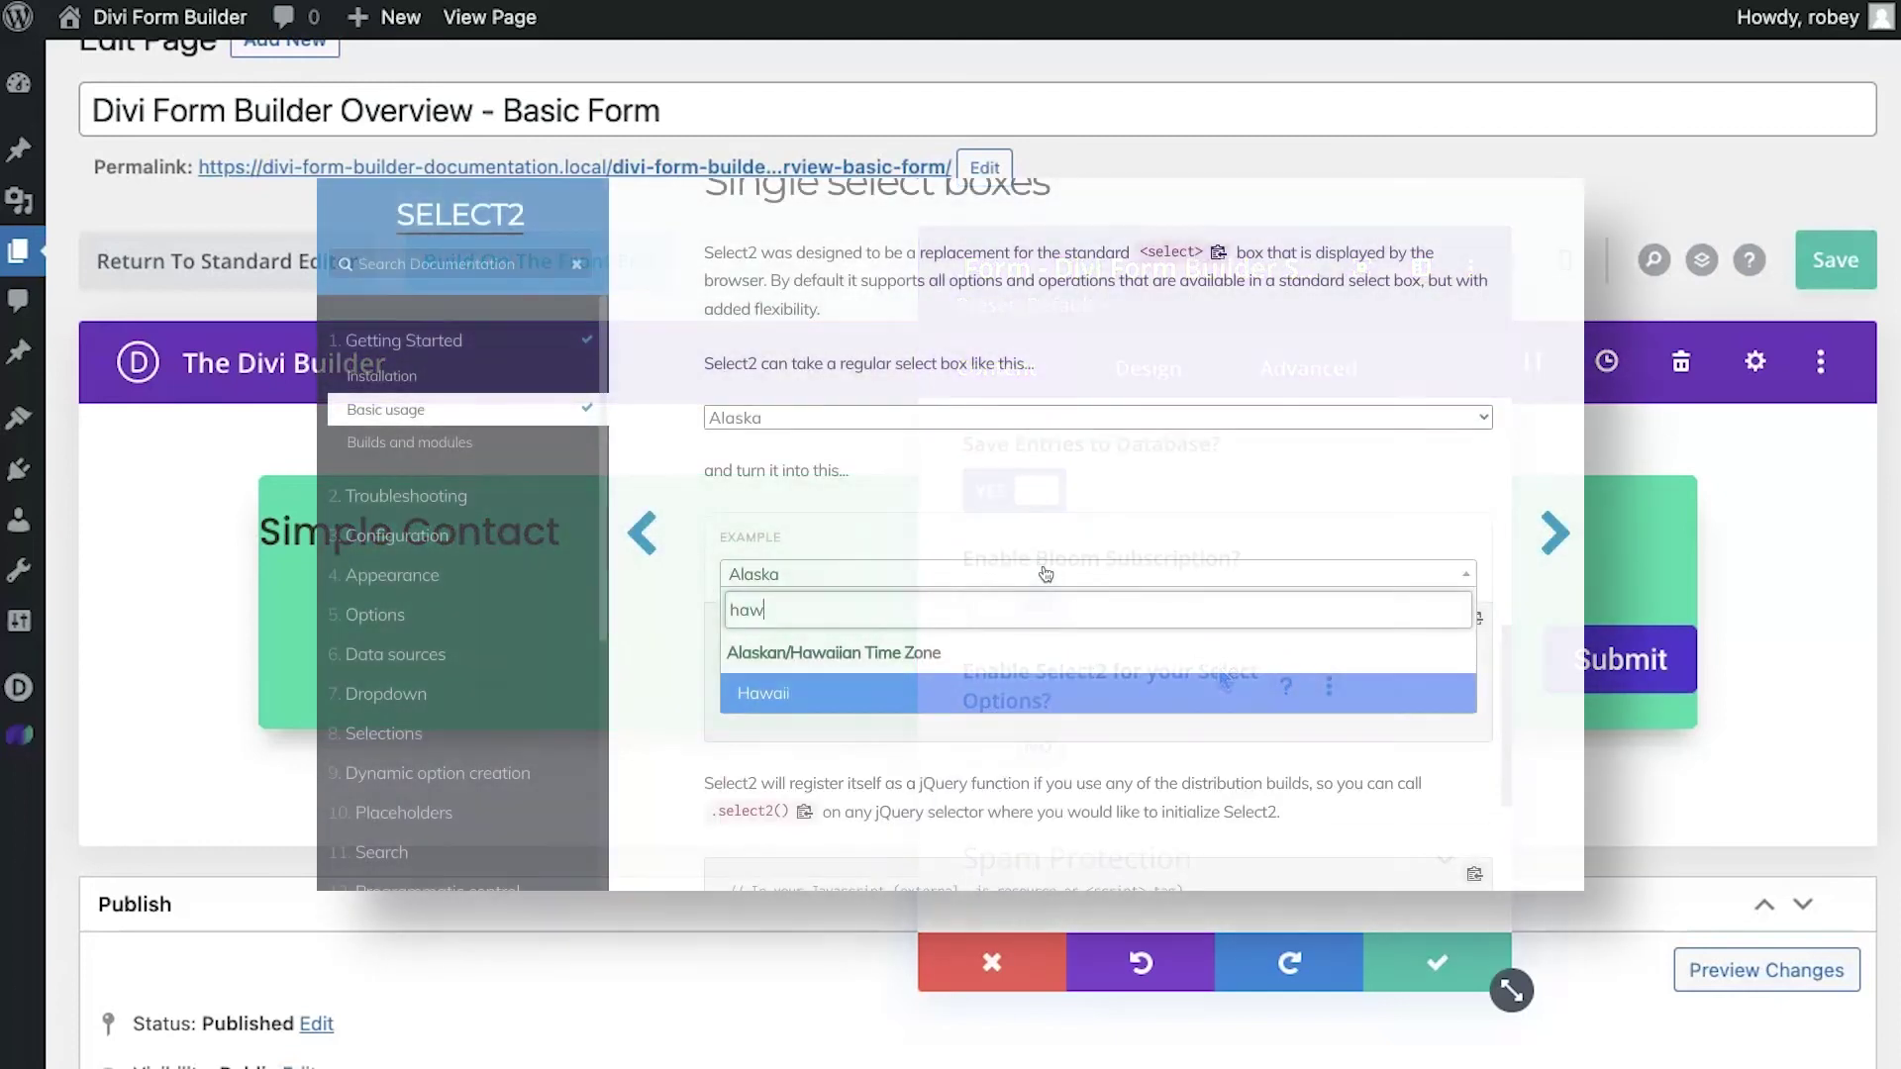
click(976, 673)
scroll(1032, 715, down, 4)
scroll(1032, 715, down, 3)
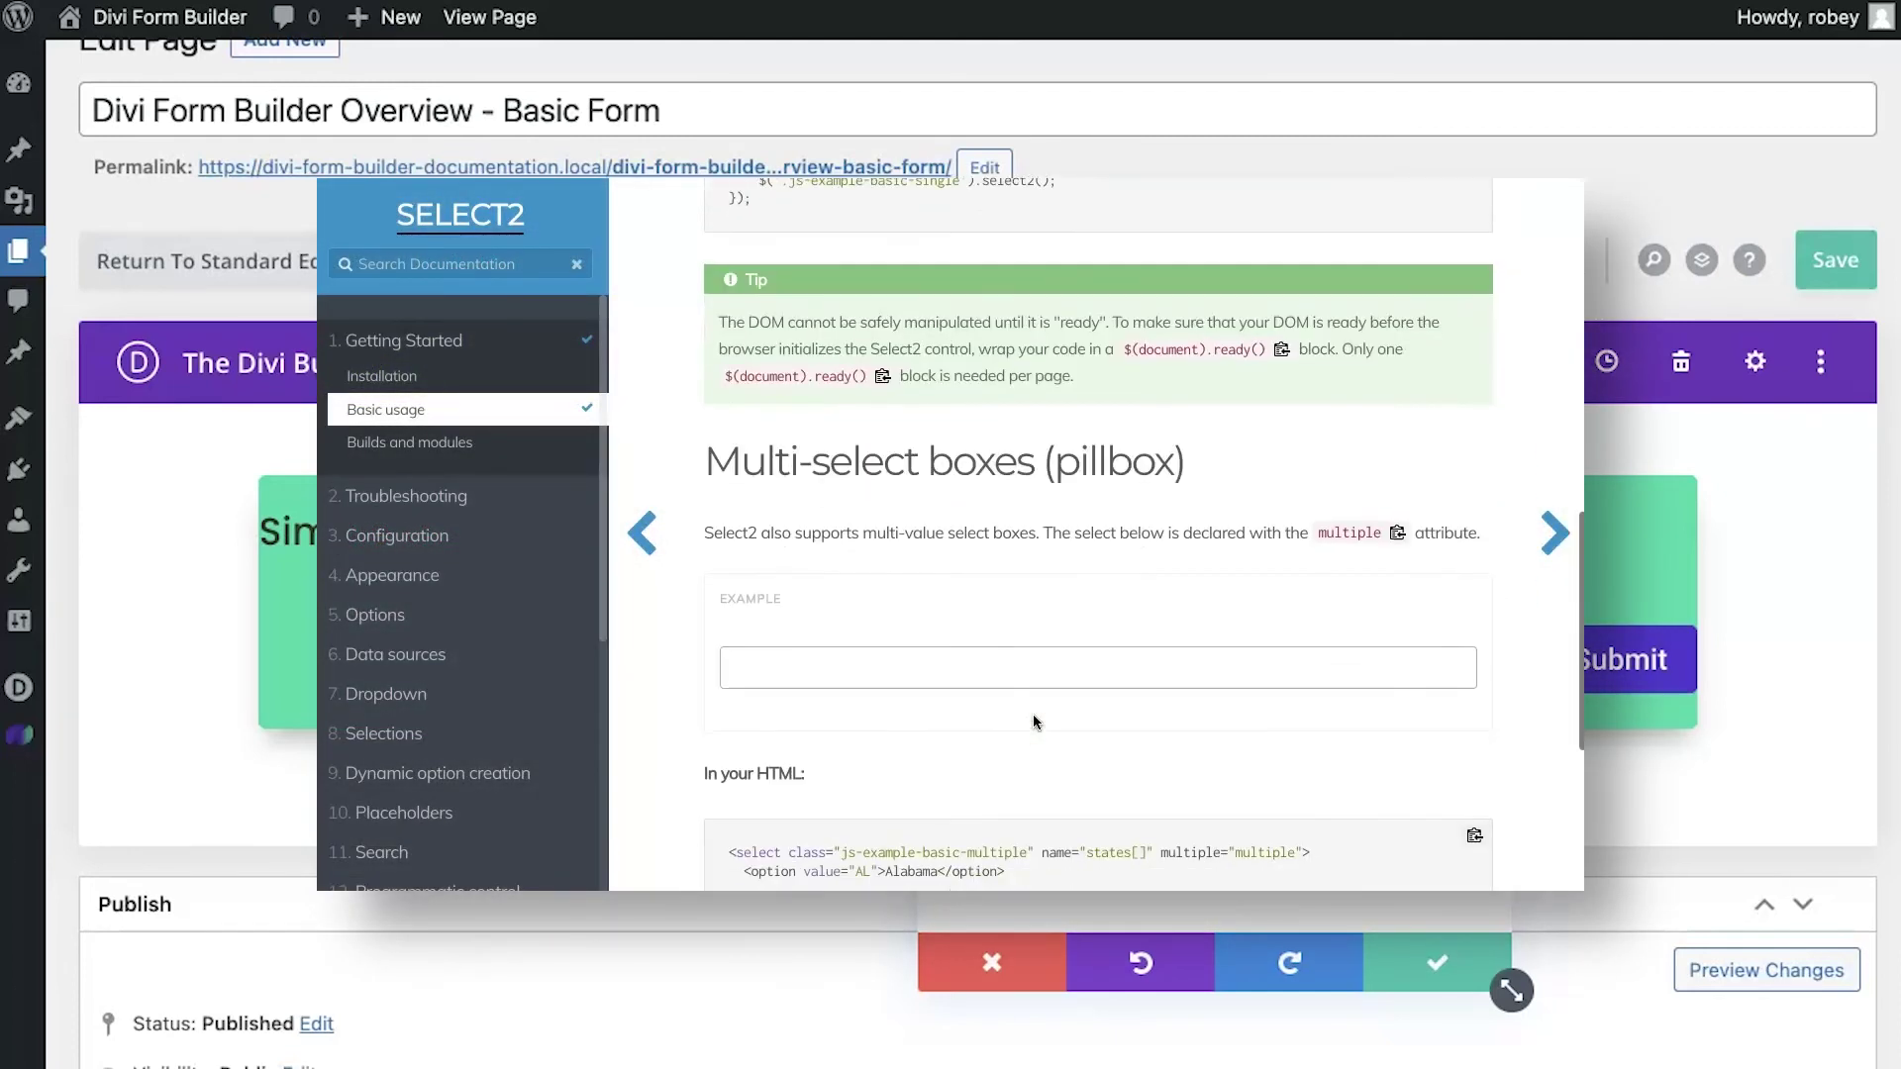
click(990, 662)
text(illin)
click(964, 744)
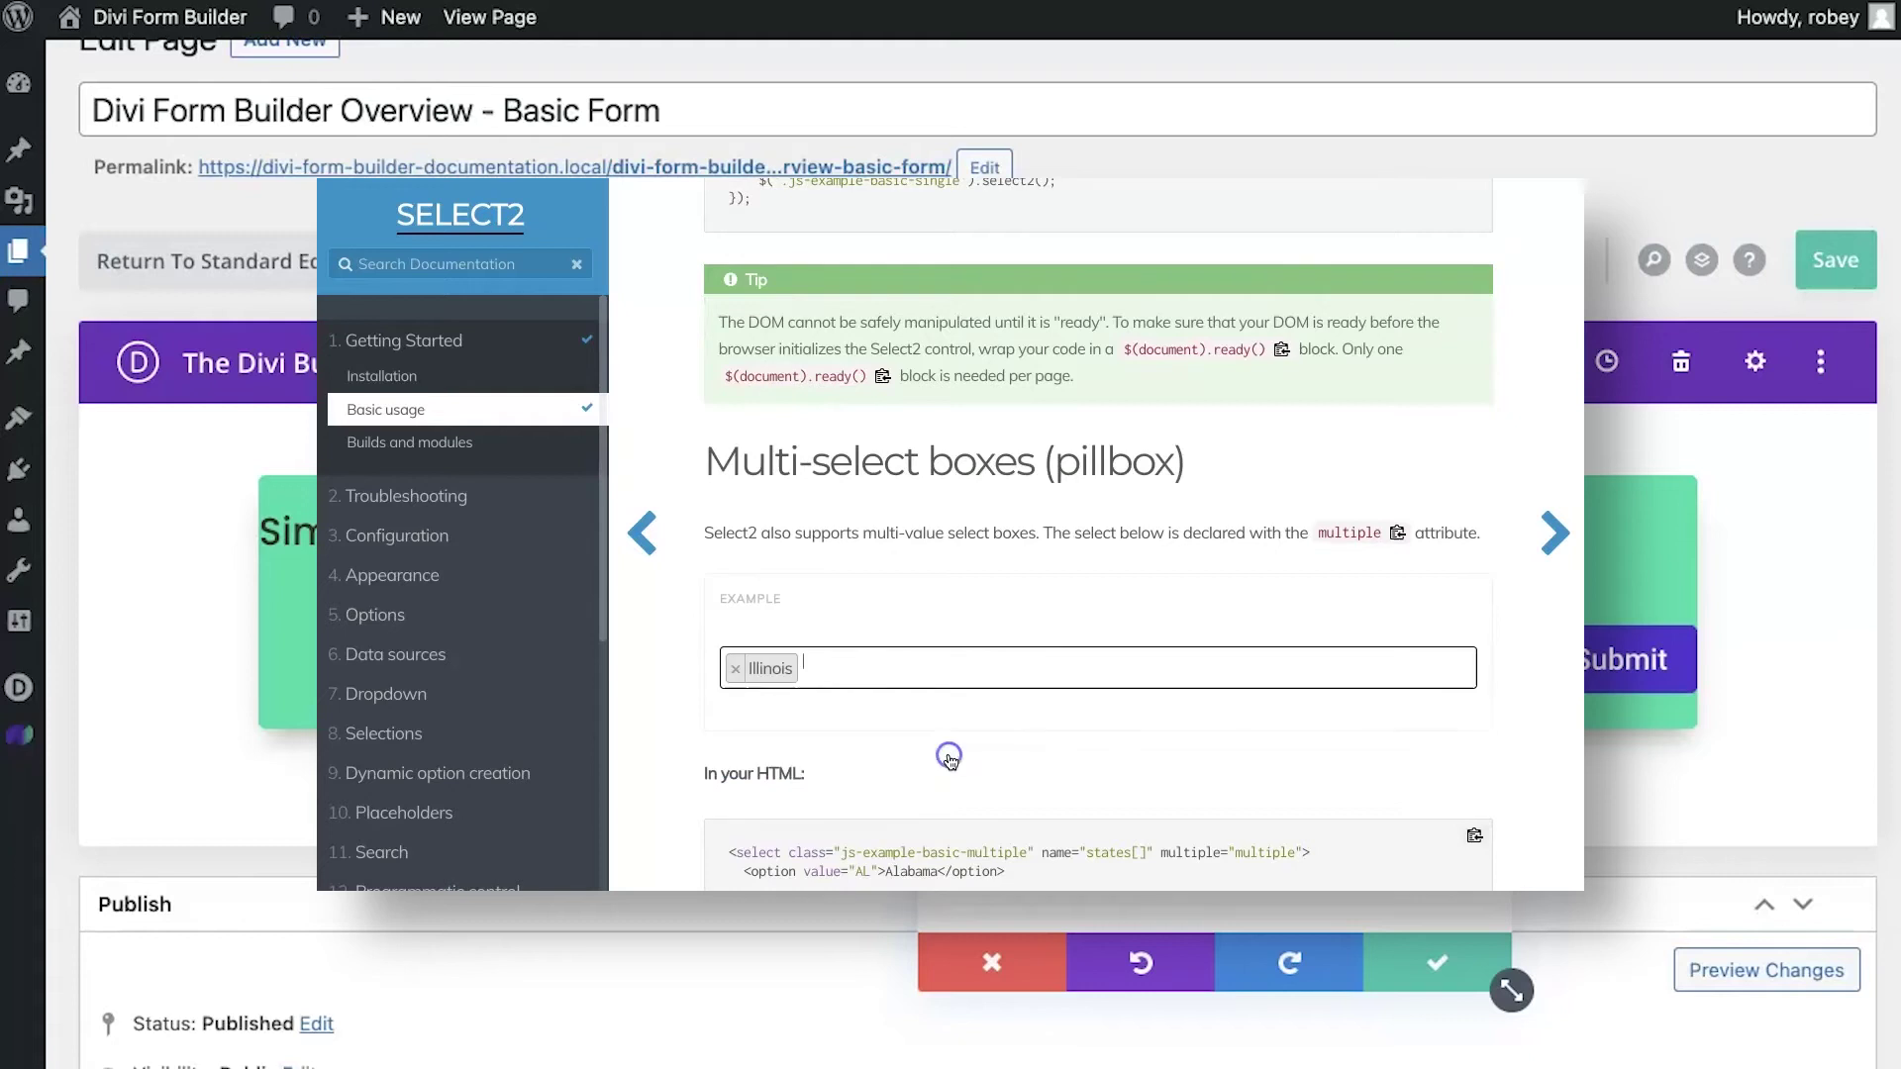
text(new v)
click(966, 749)
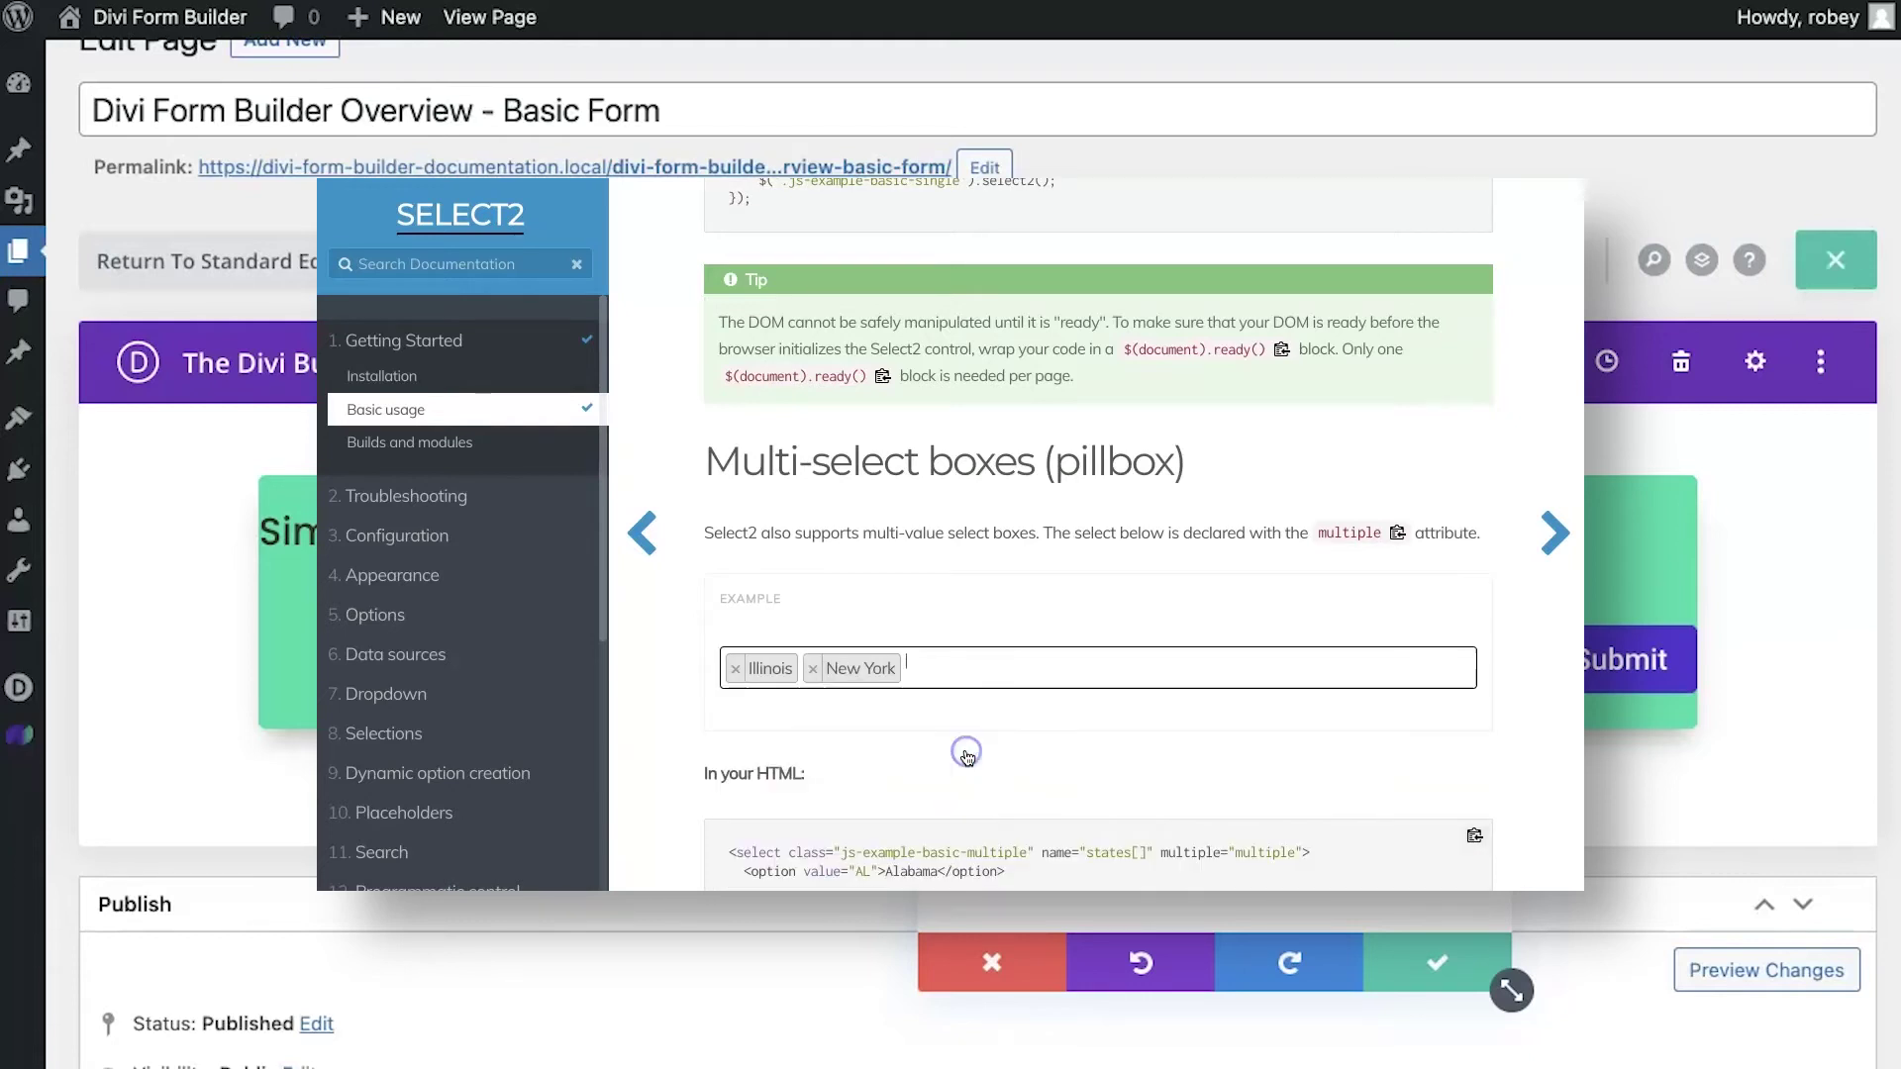
text(flori)
click(871, 760)
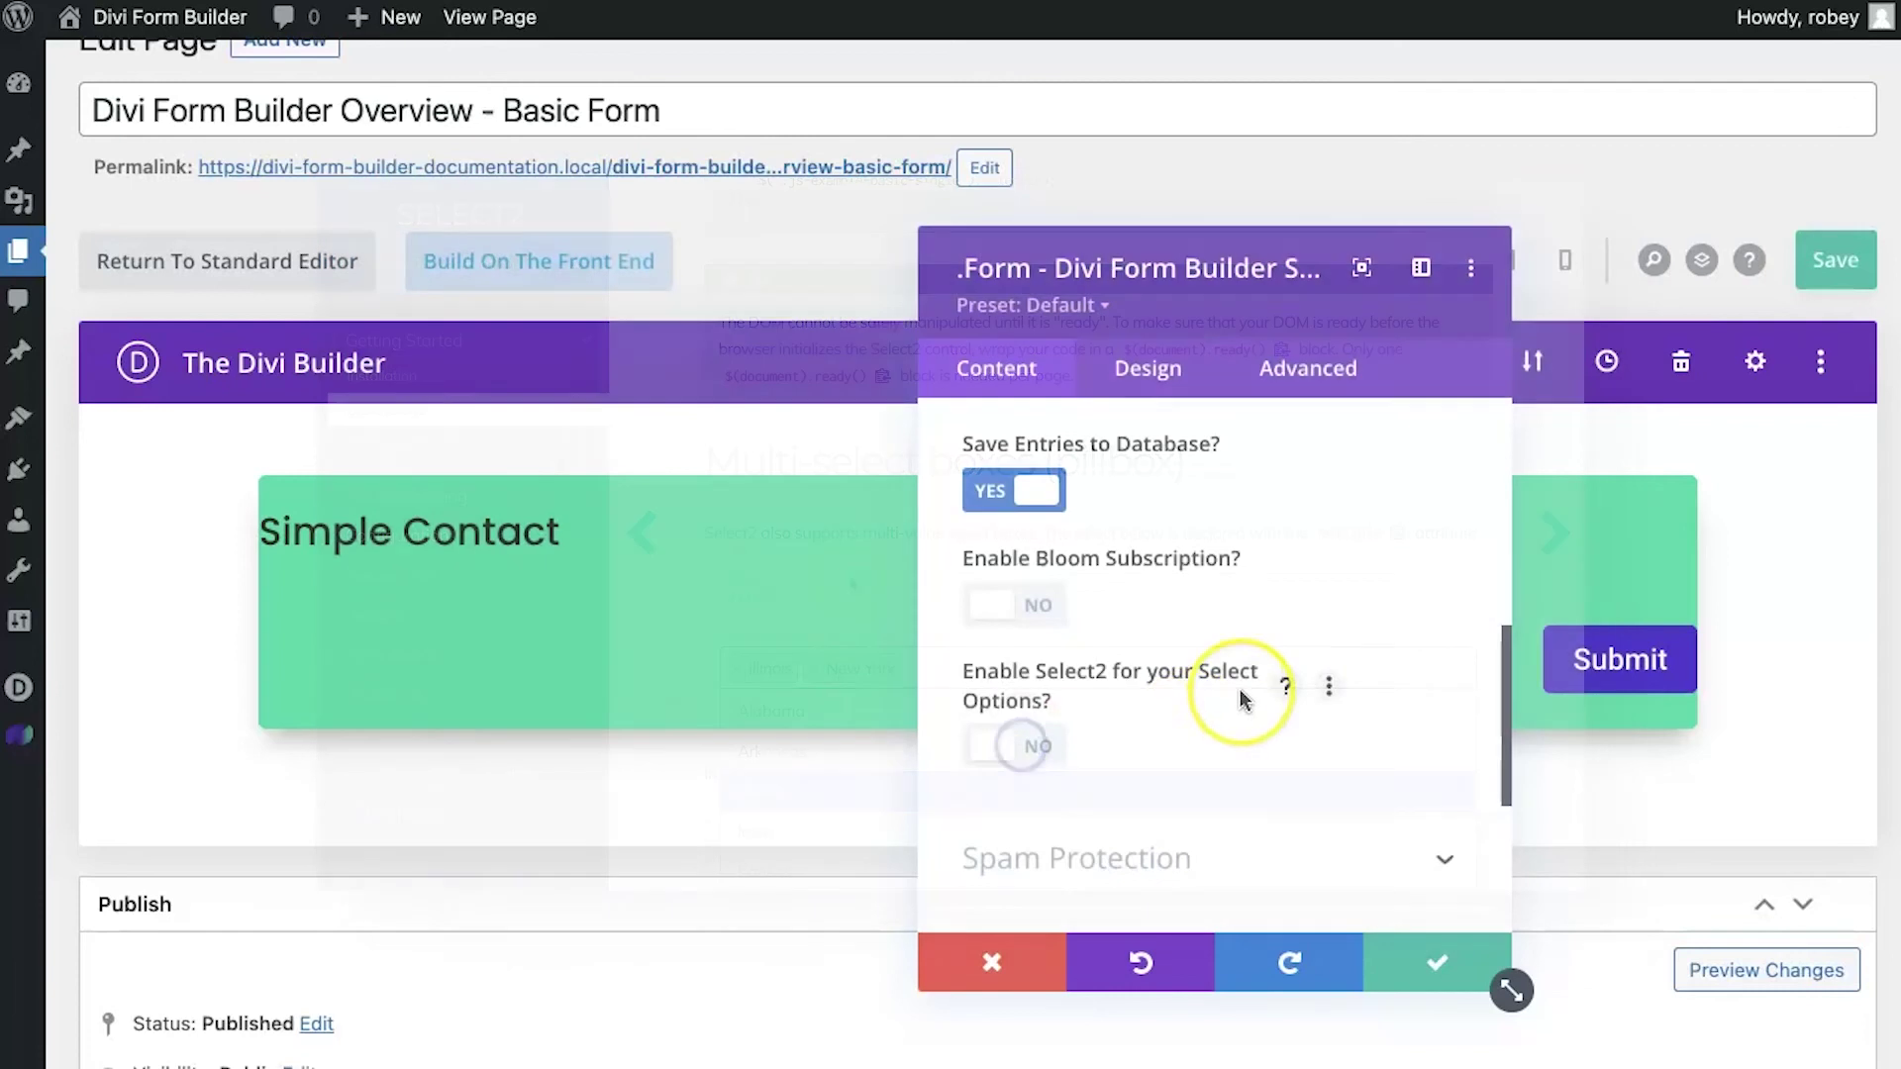
click(1284, 686)
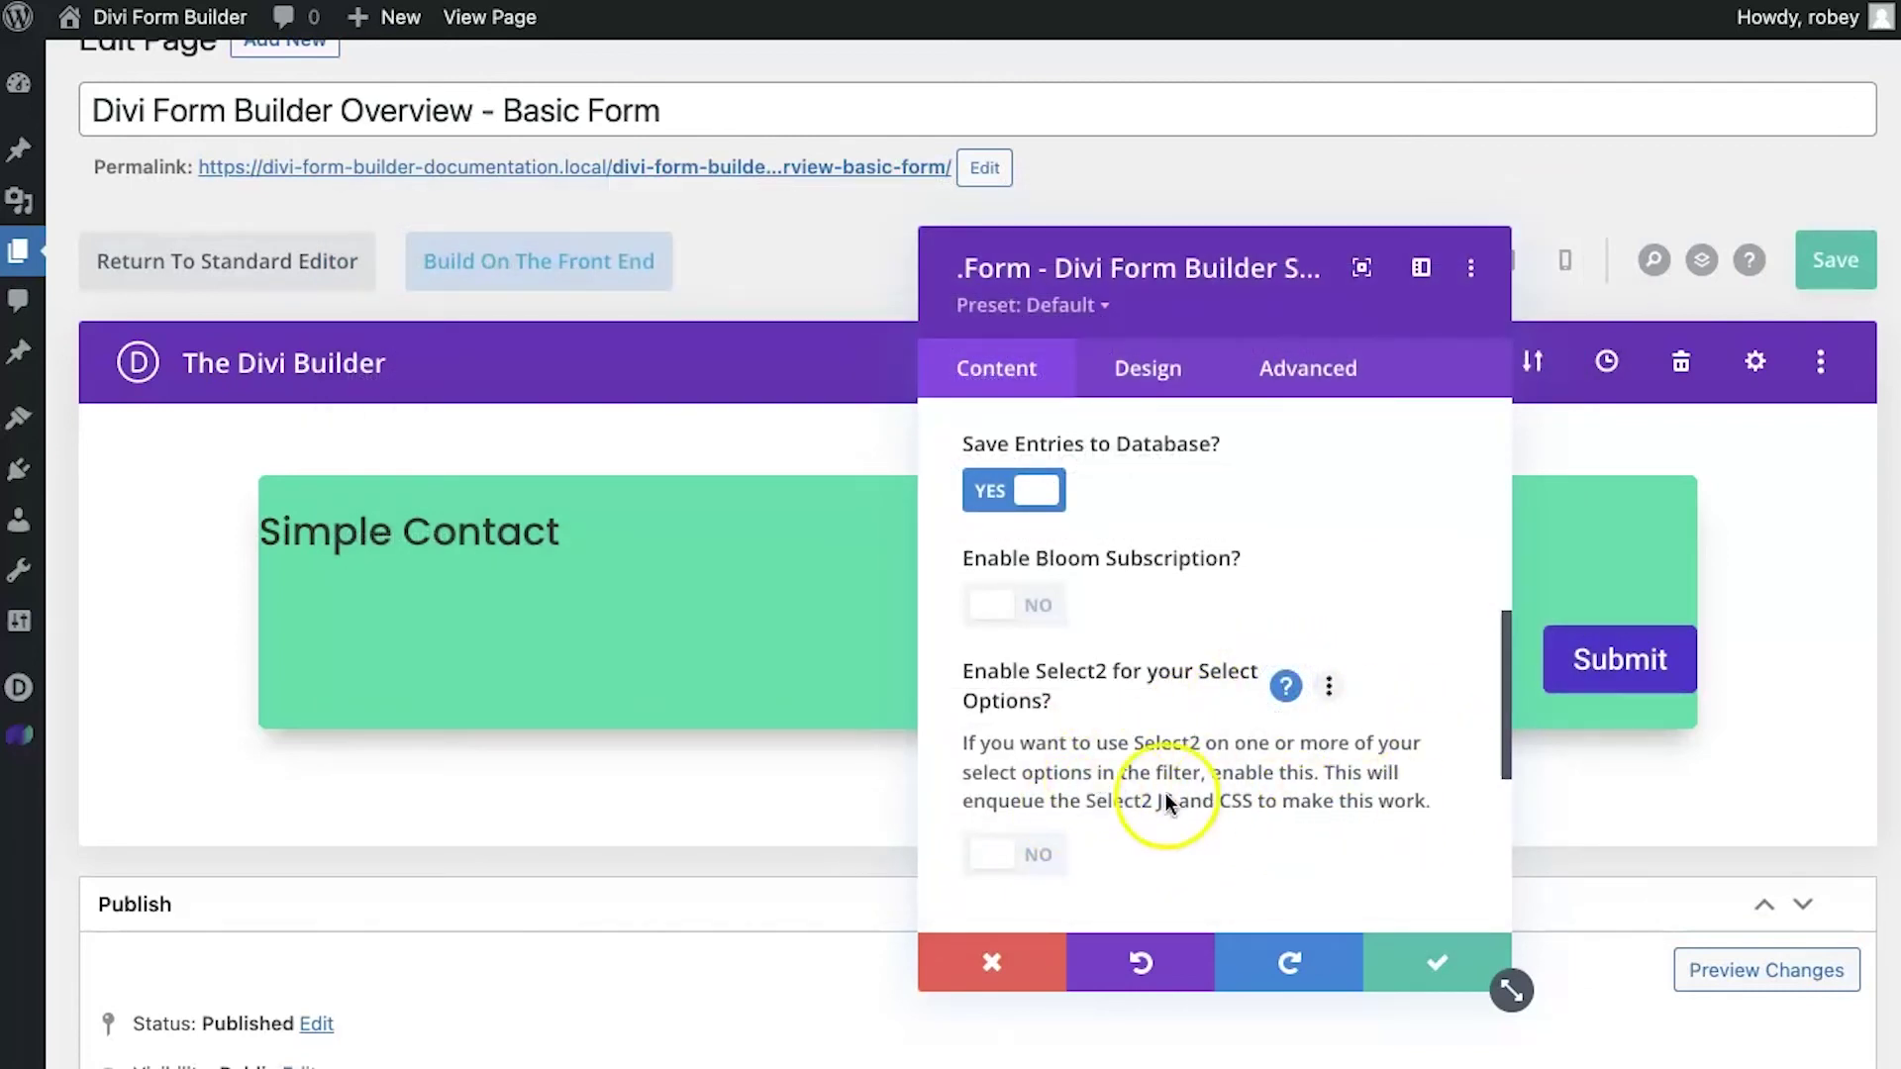
click(1279, 662)
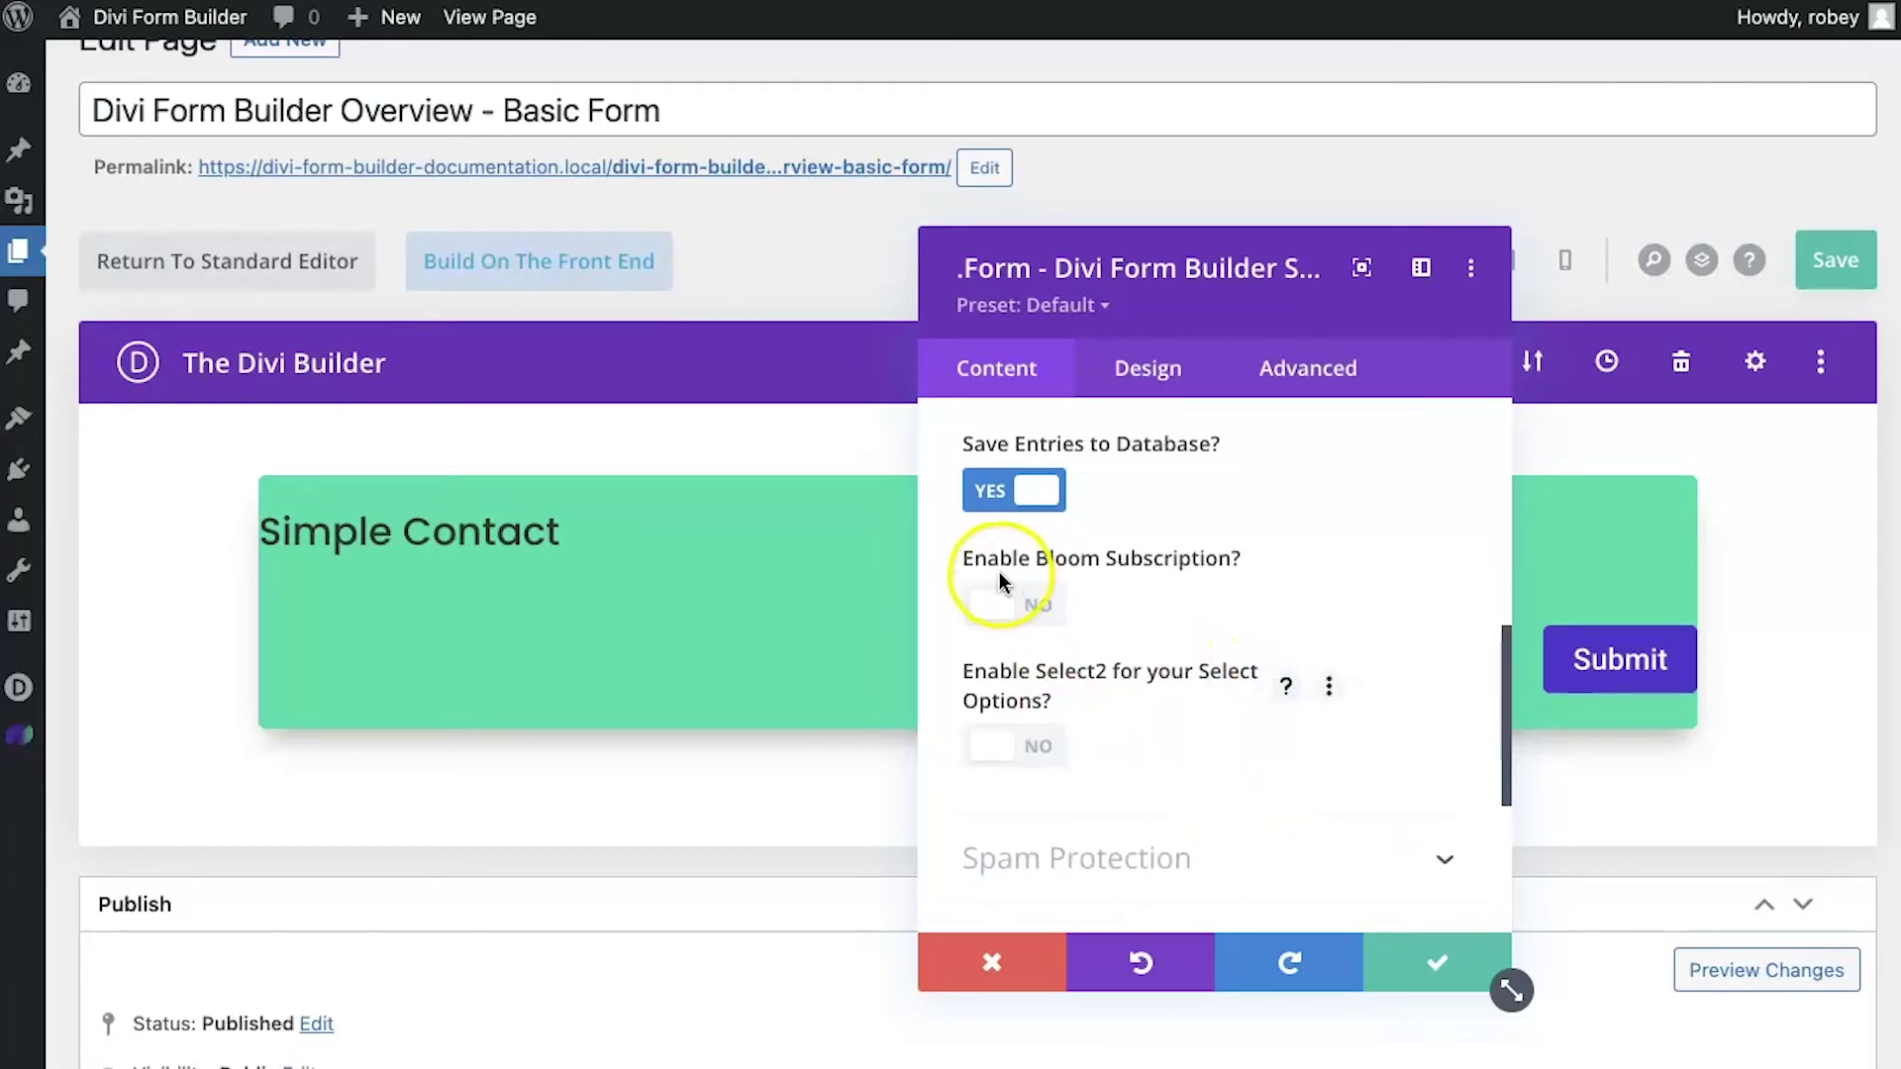
mouse_move(984, 562)
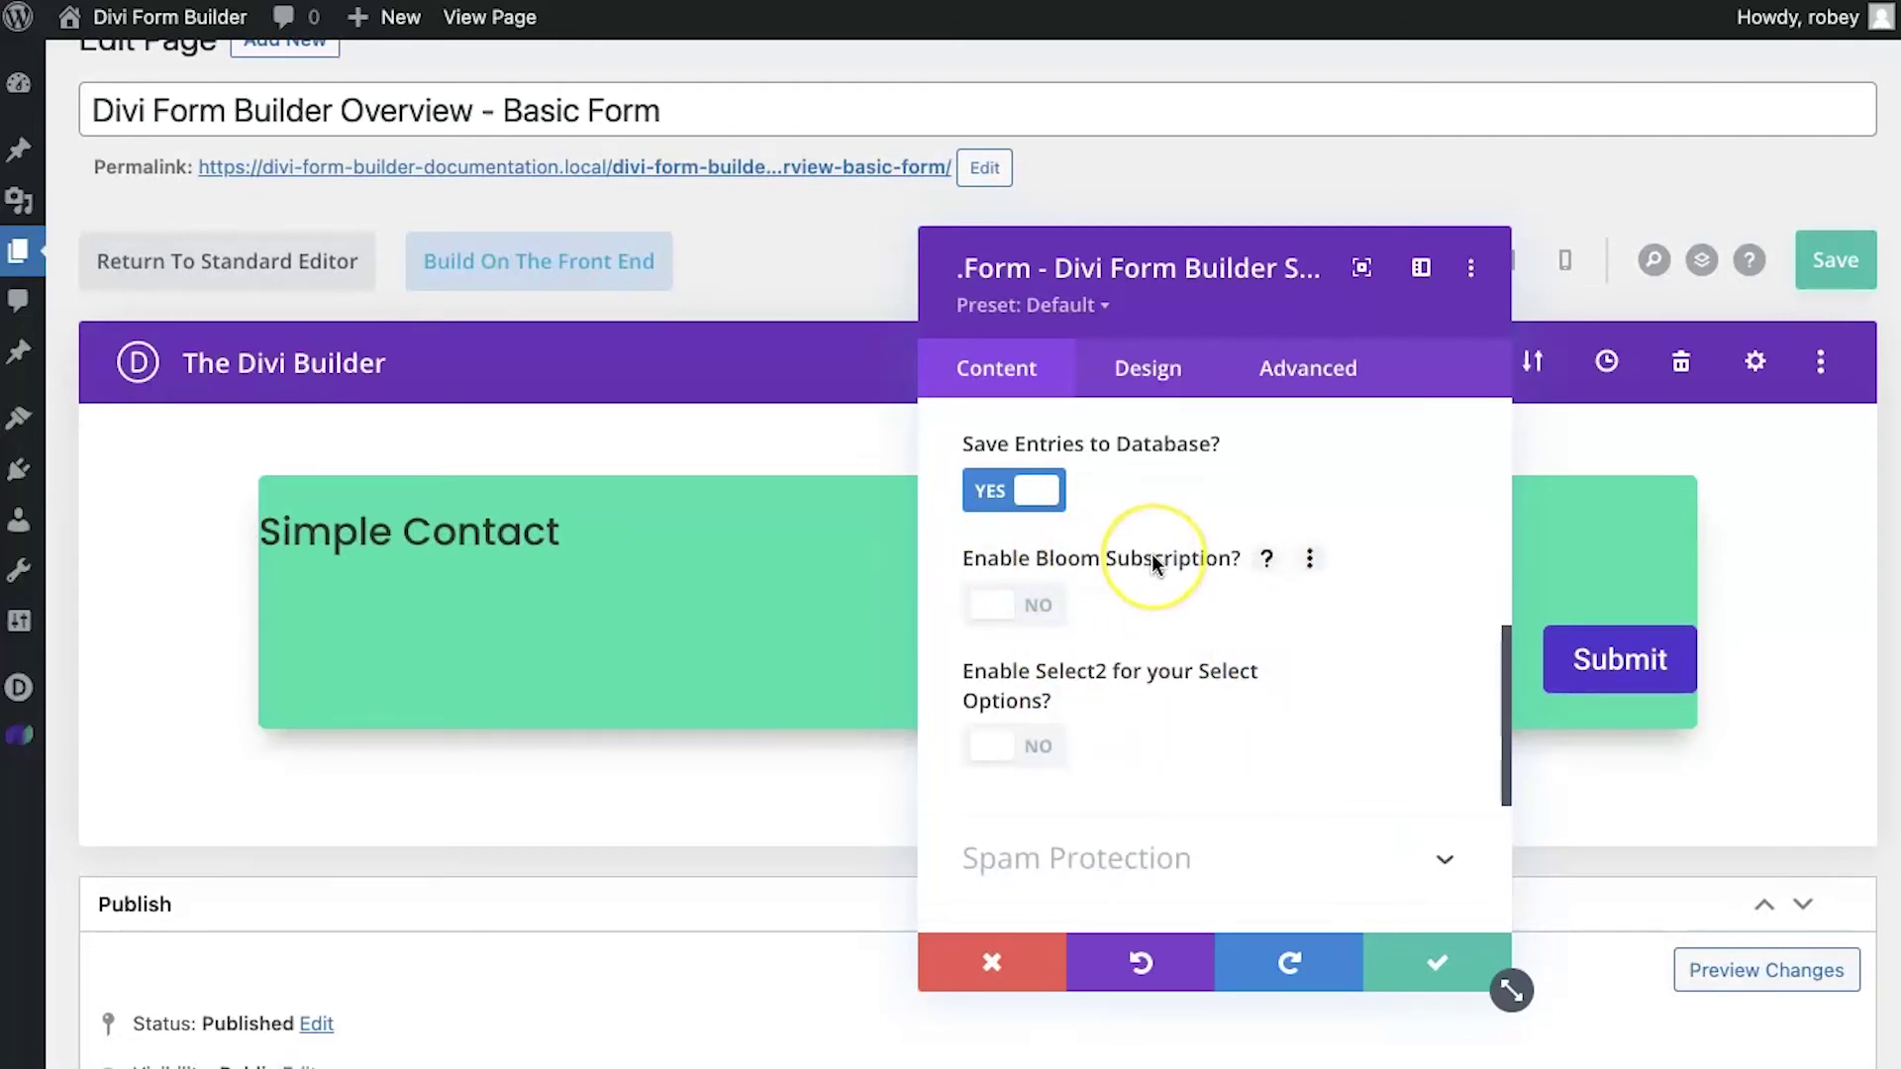
click(1002, 609)
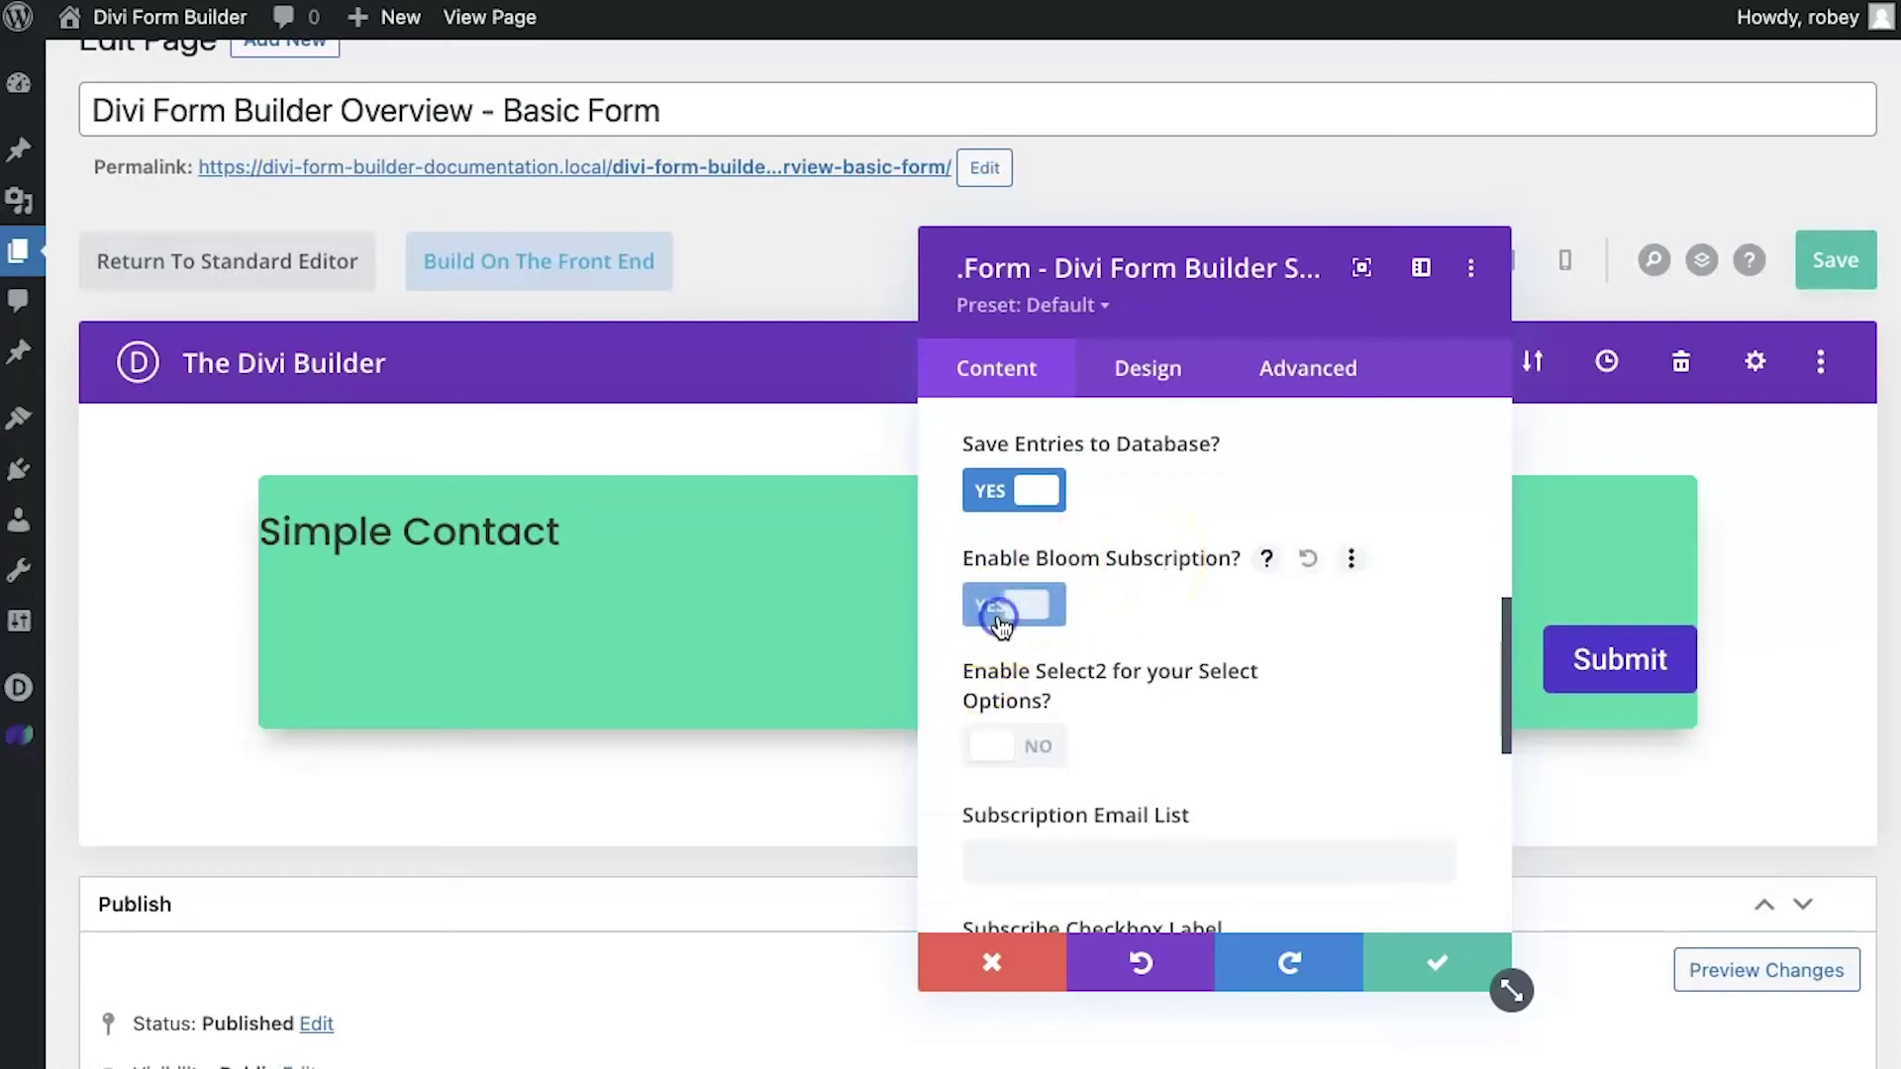
scroll(1005, 614, down, 3)
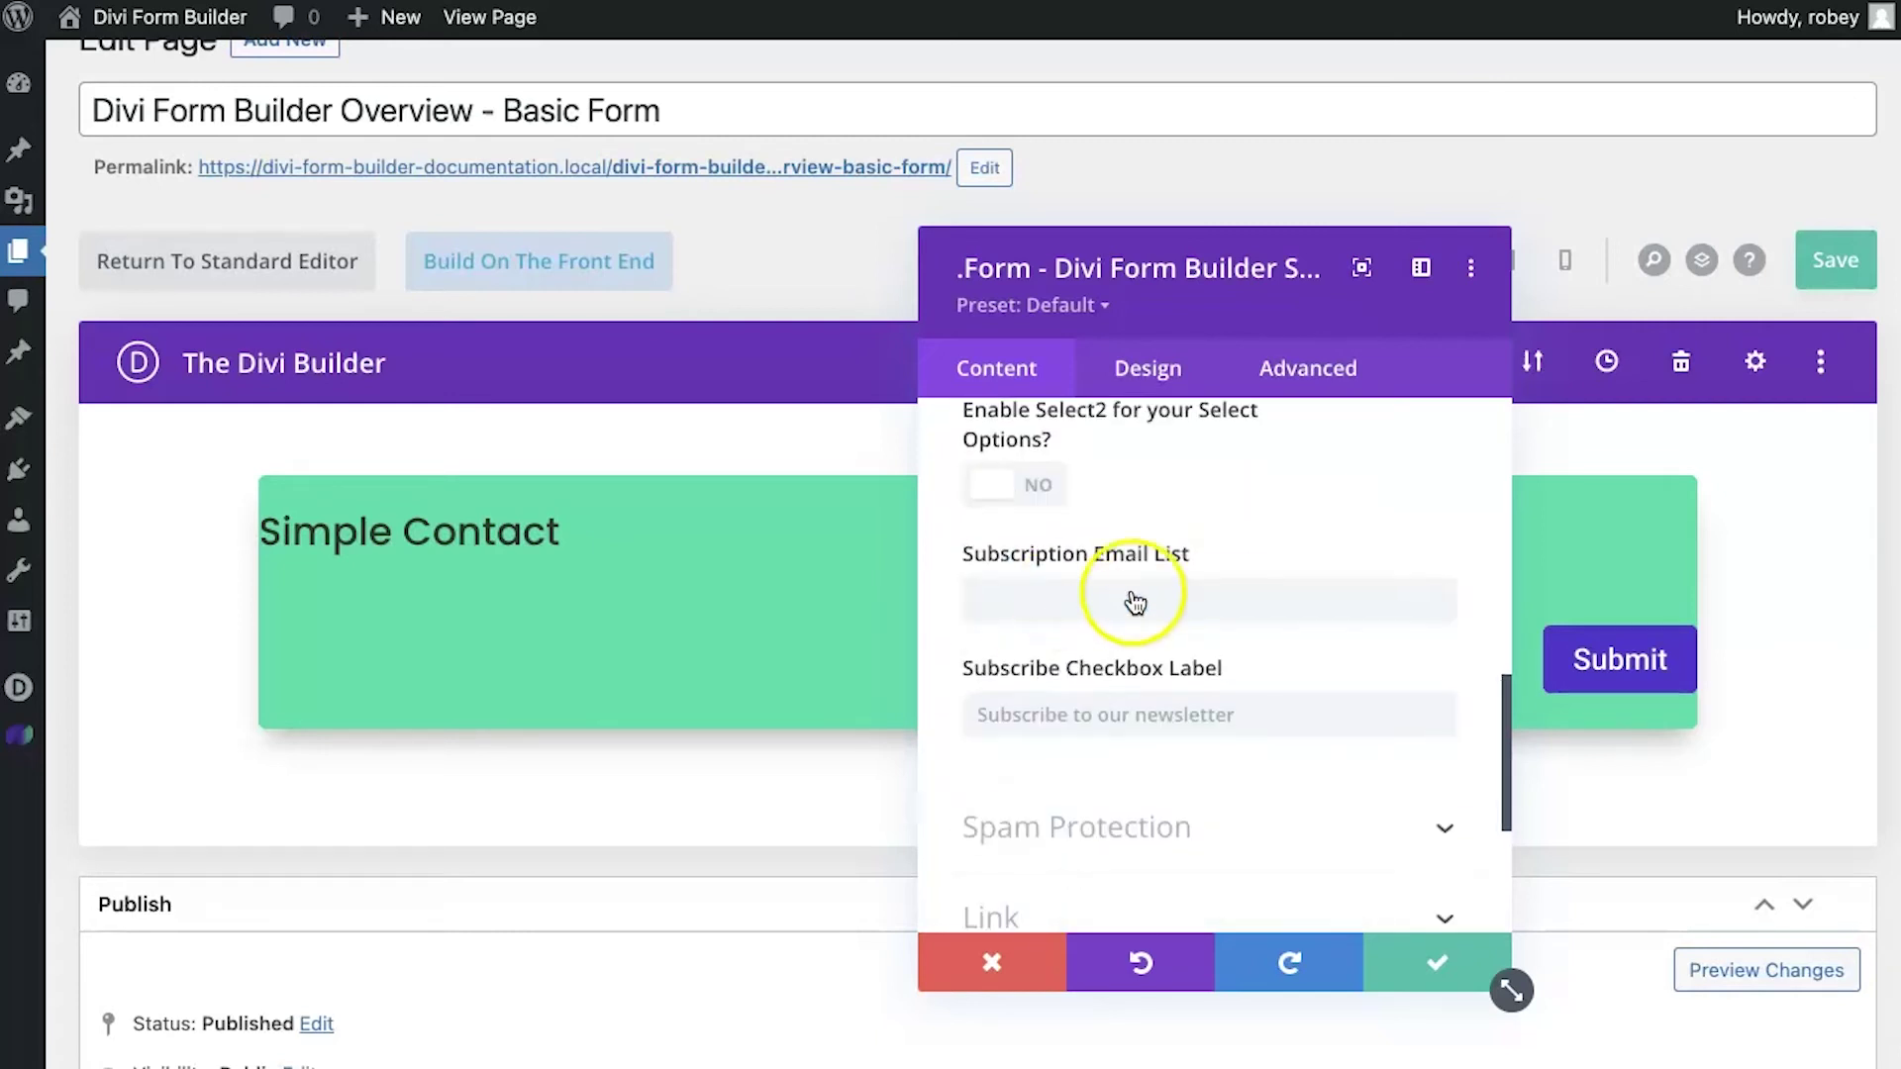
scroll(1158, 662, up, 2)
click(1035, 568)
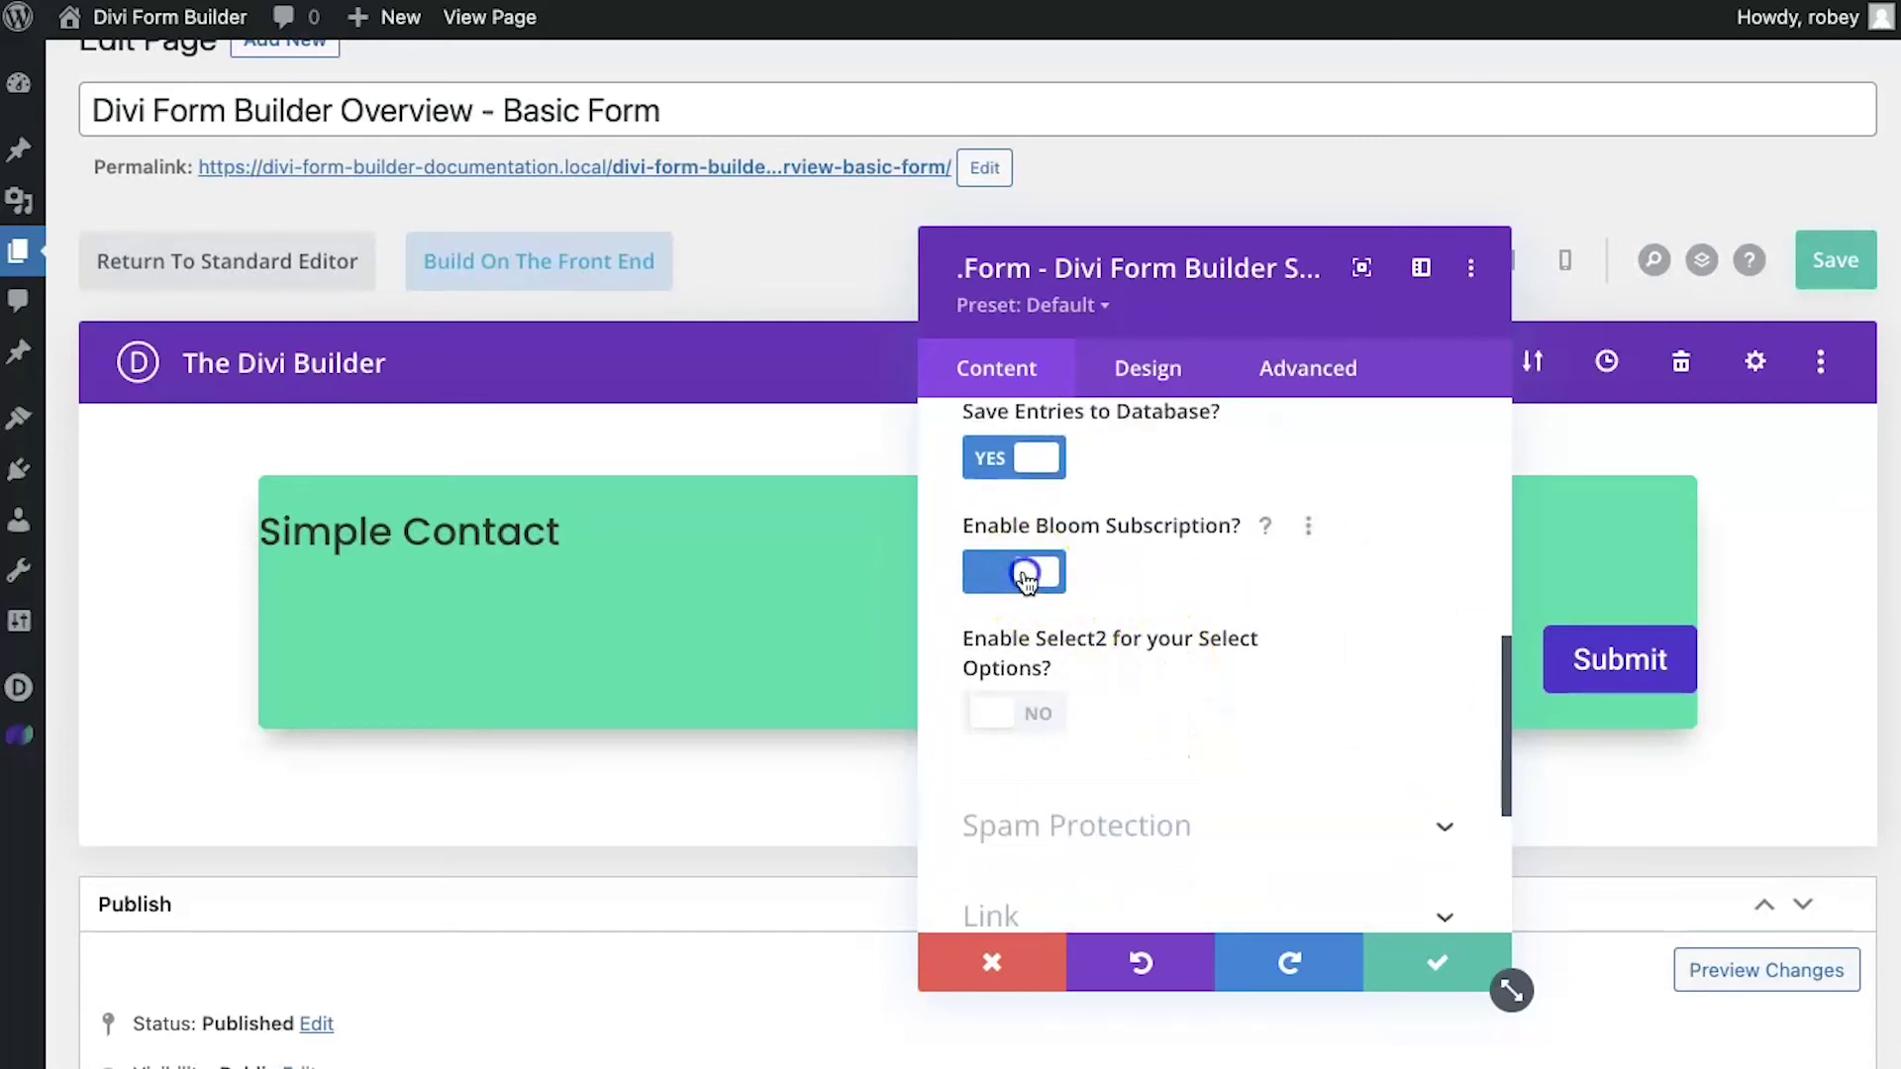
scroll(1196, 569, up, 1)
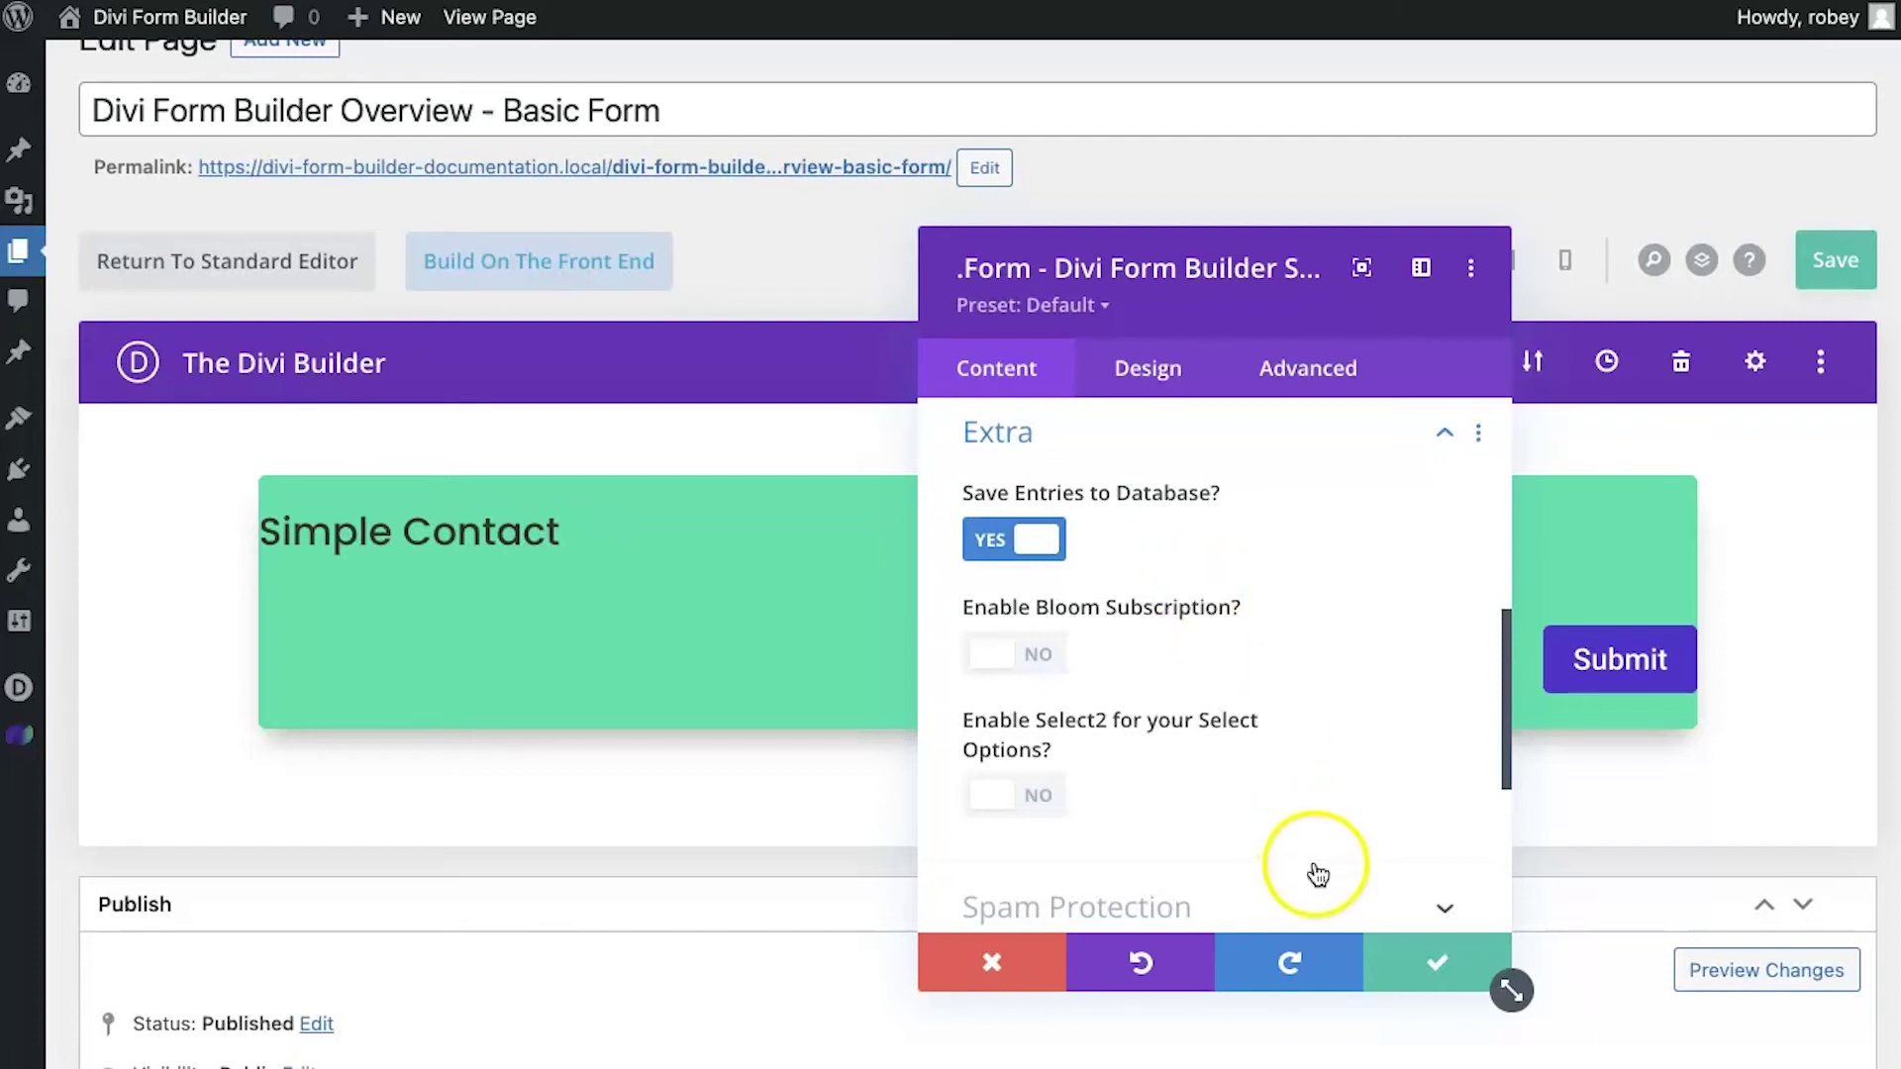
scroll(1317, 871, down, 4)
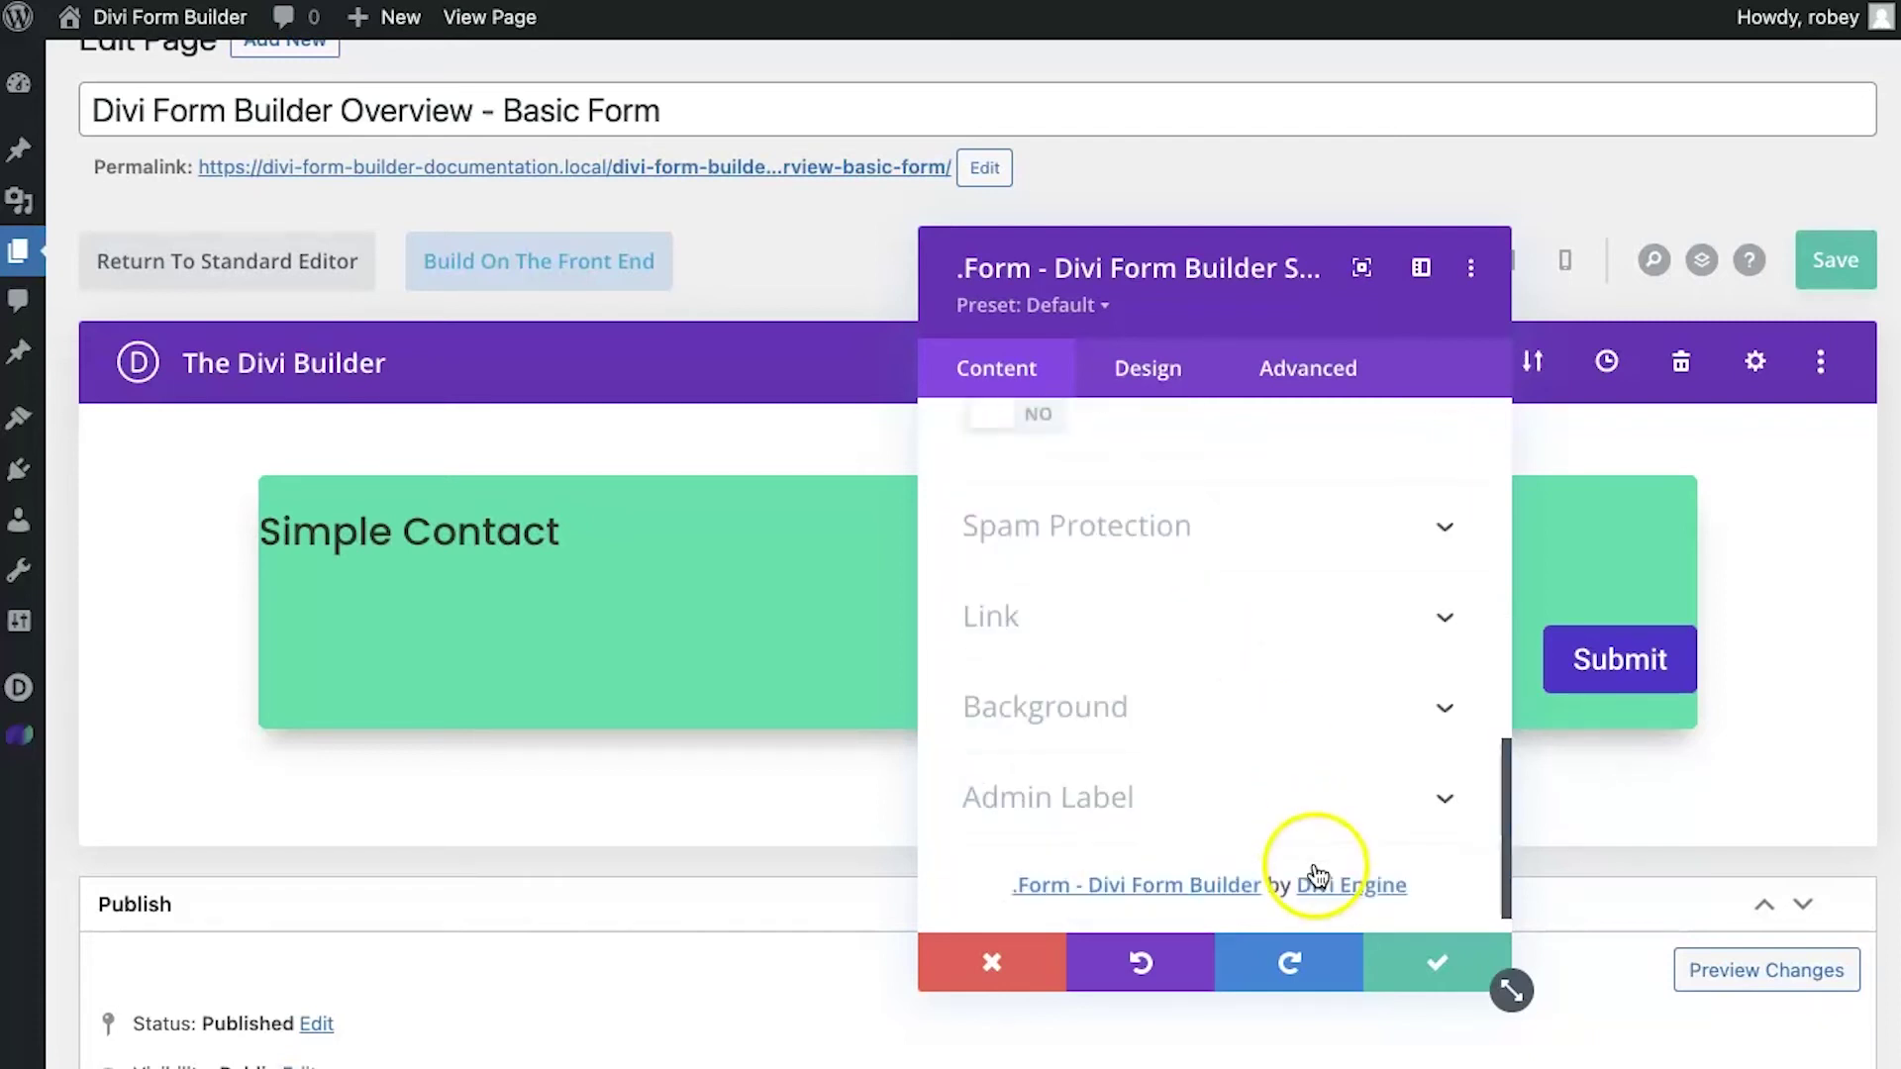
Step: Under Spam Protection, set 'Add simple CAPTCHA field?' to YES with Google reCAPTCHA NO
click(1192, 515)
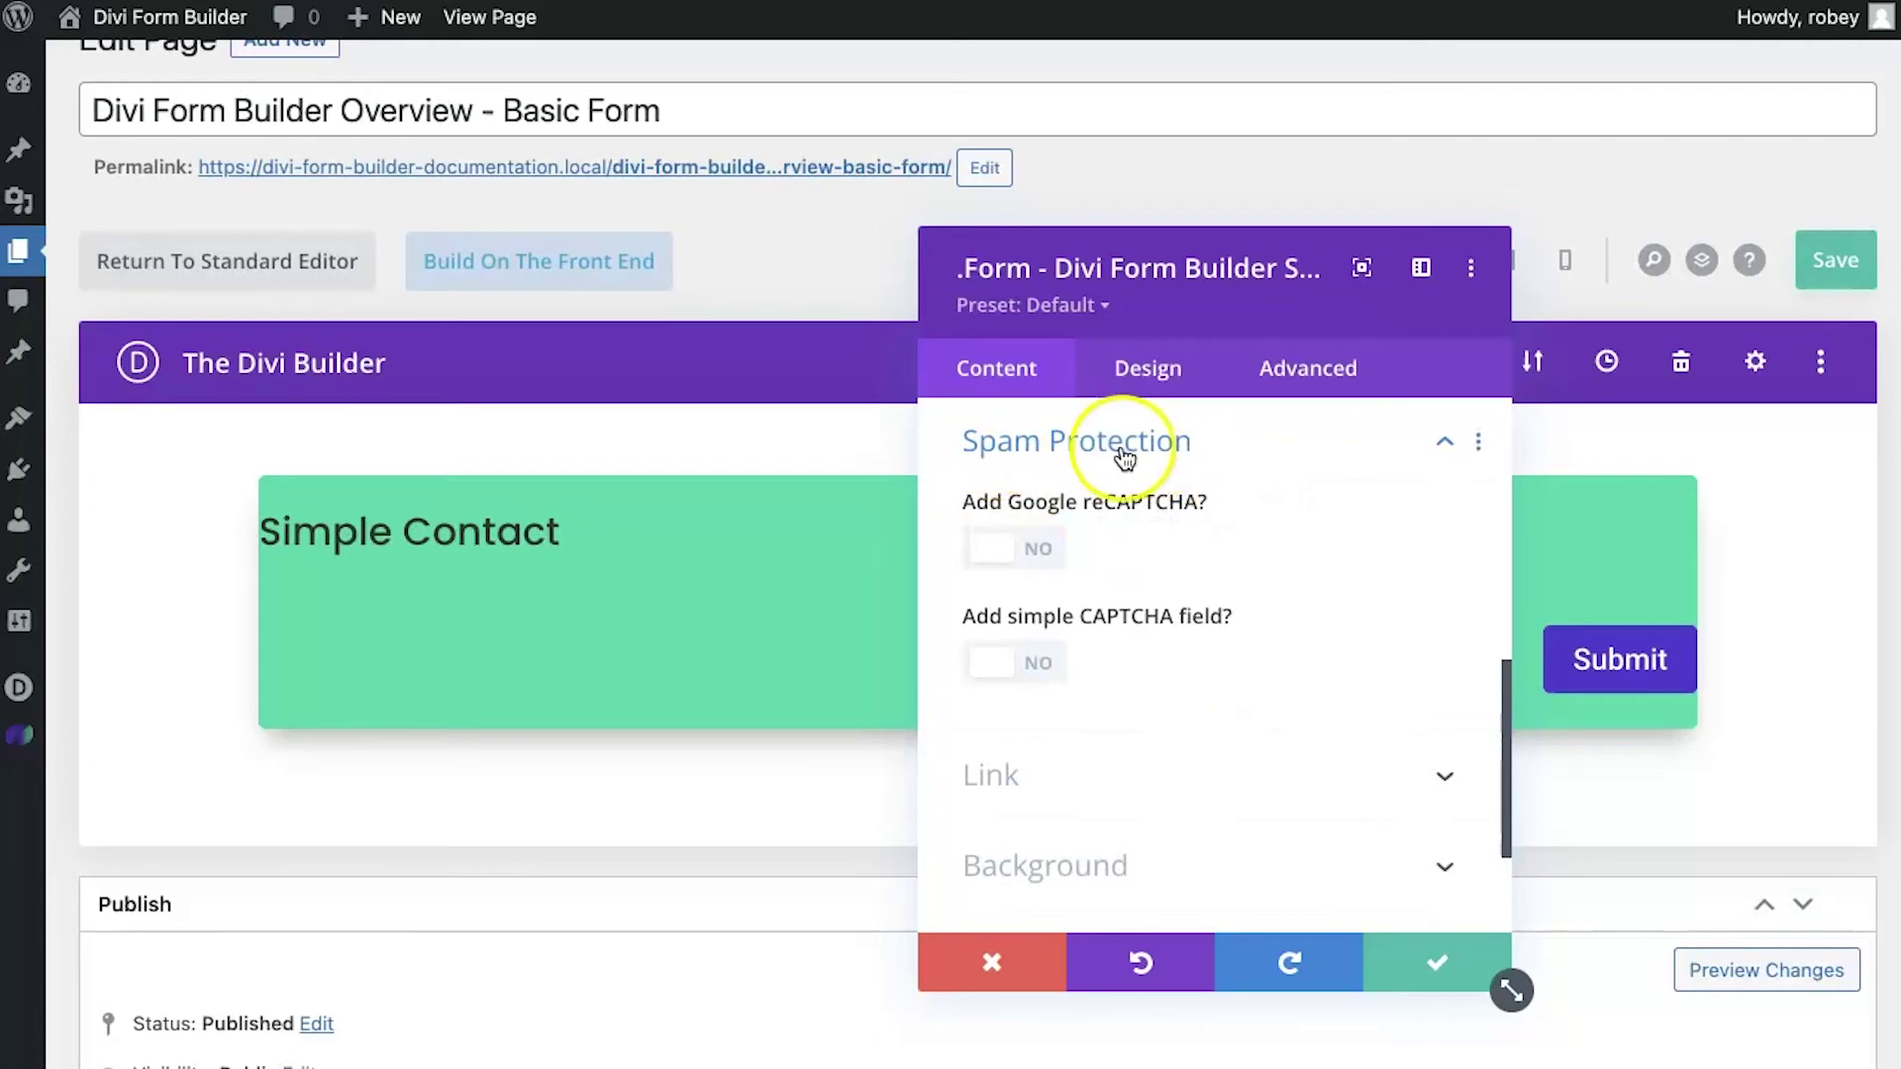
scroll(1156, 462, up, 1)
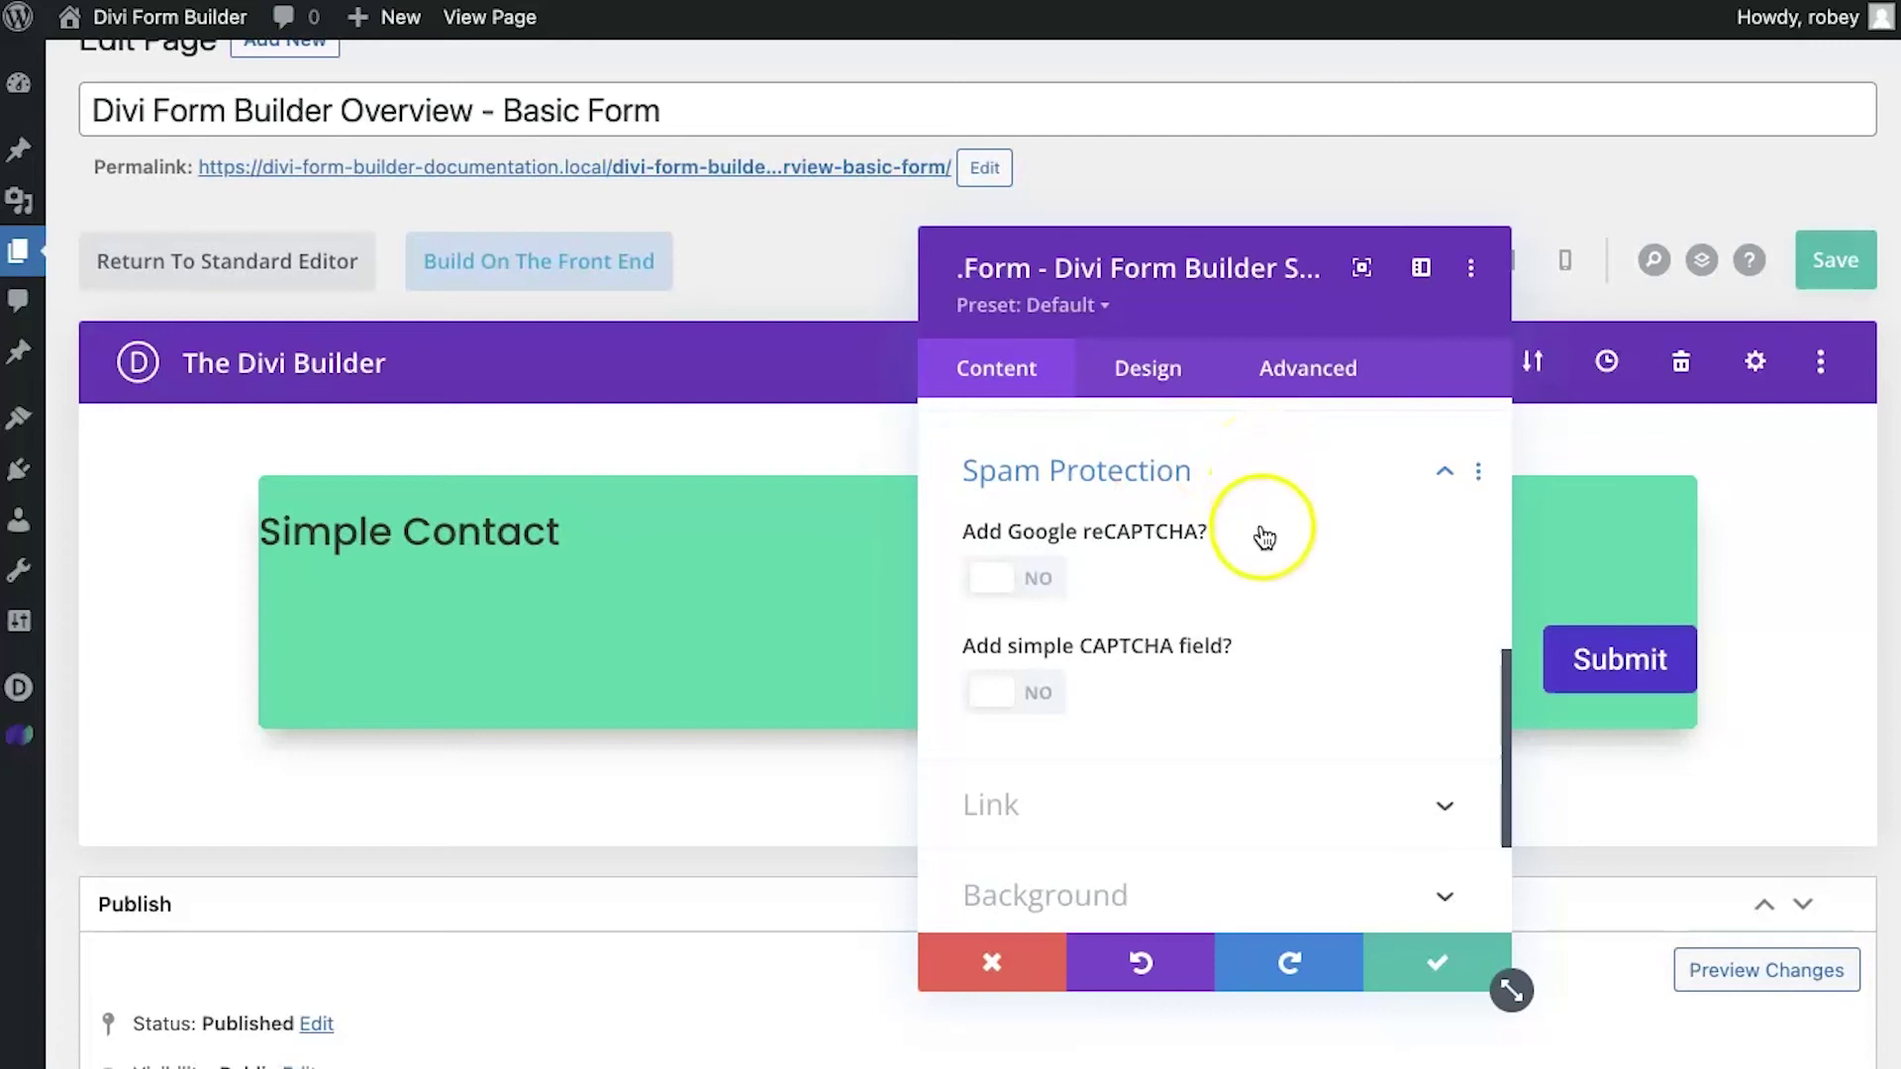
click(1015, 701)
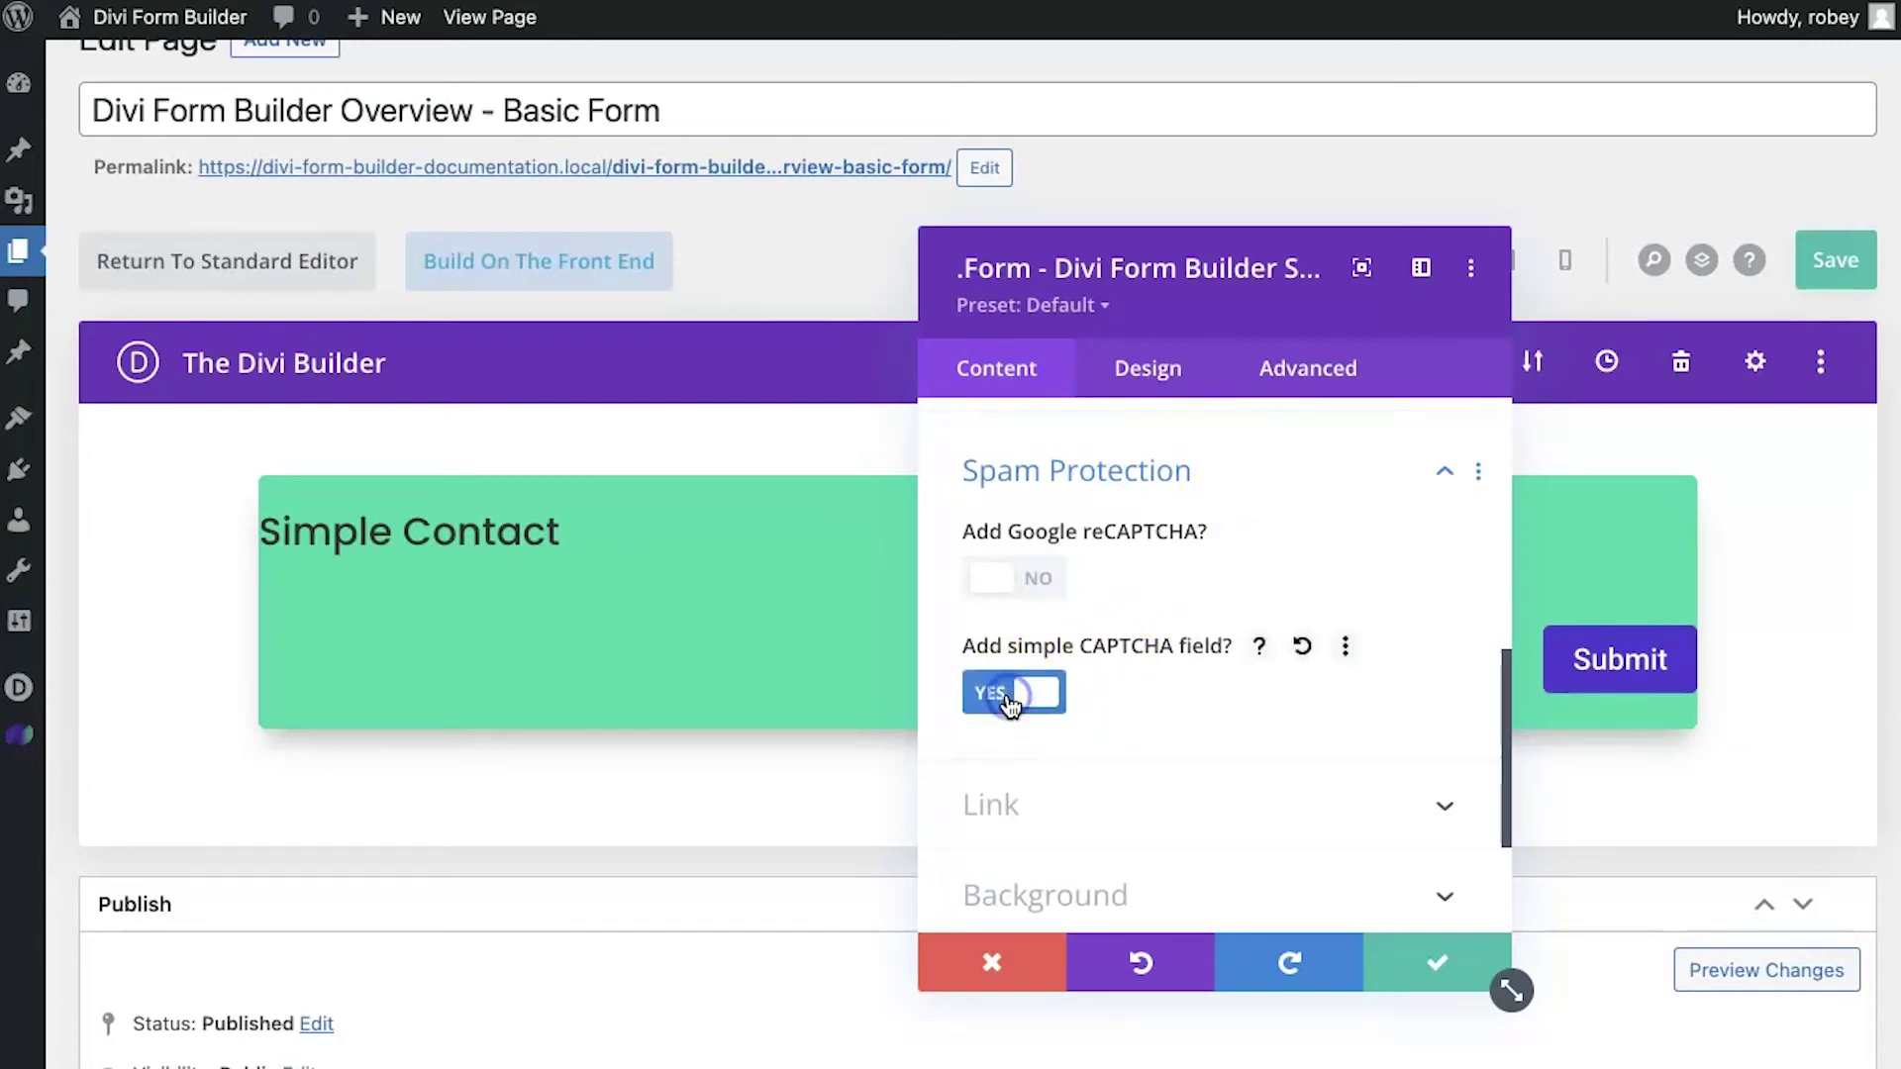
click(1015, 700)
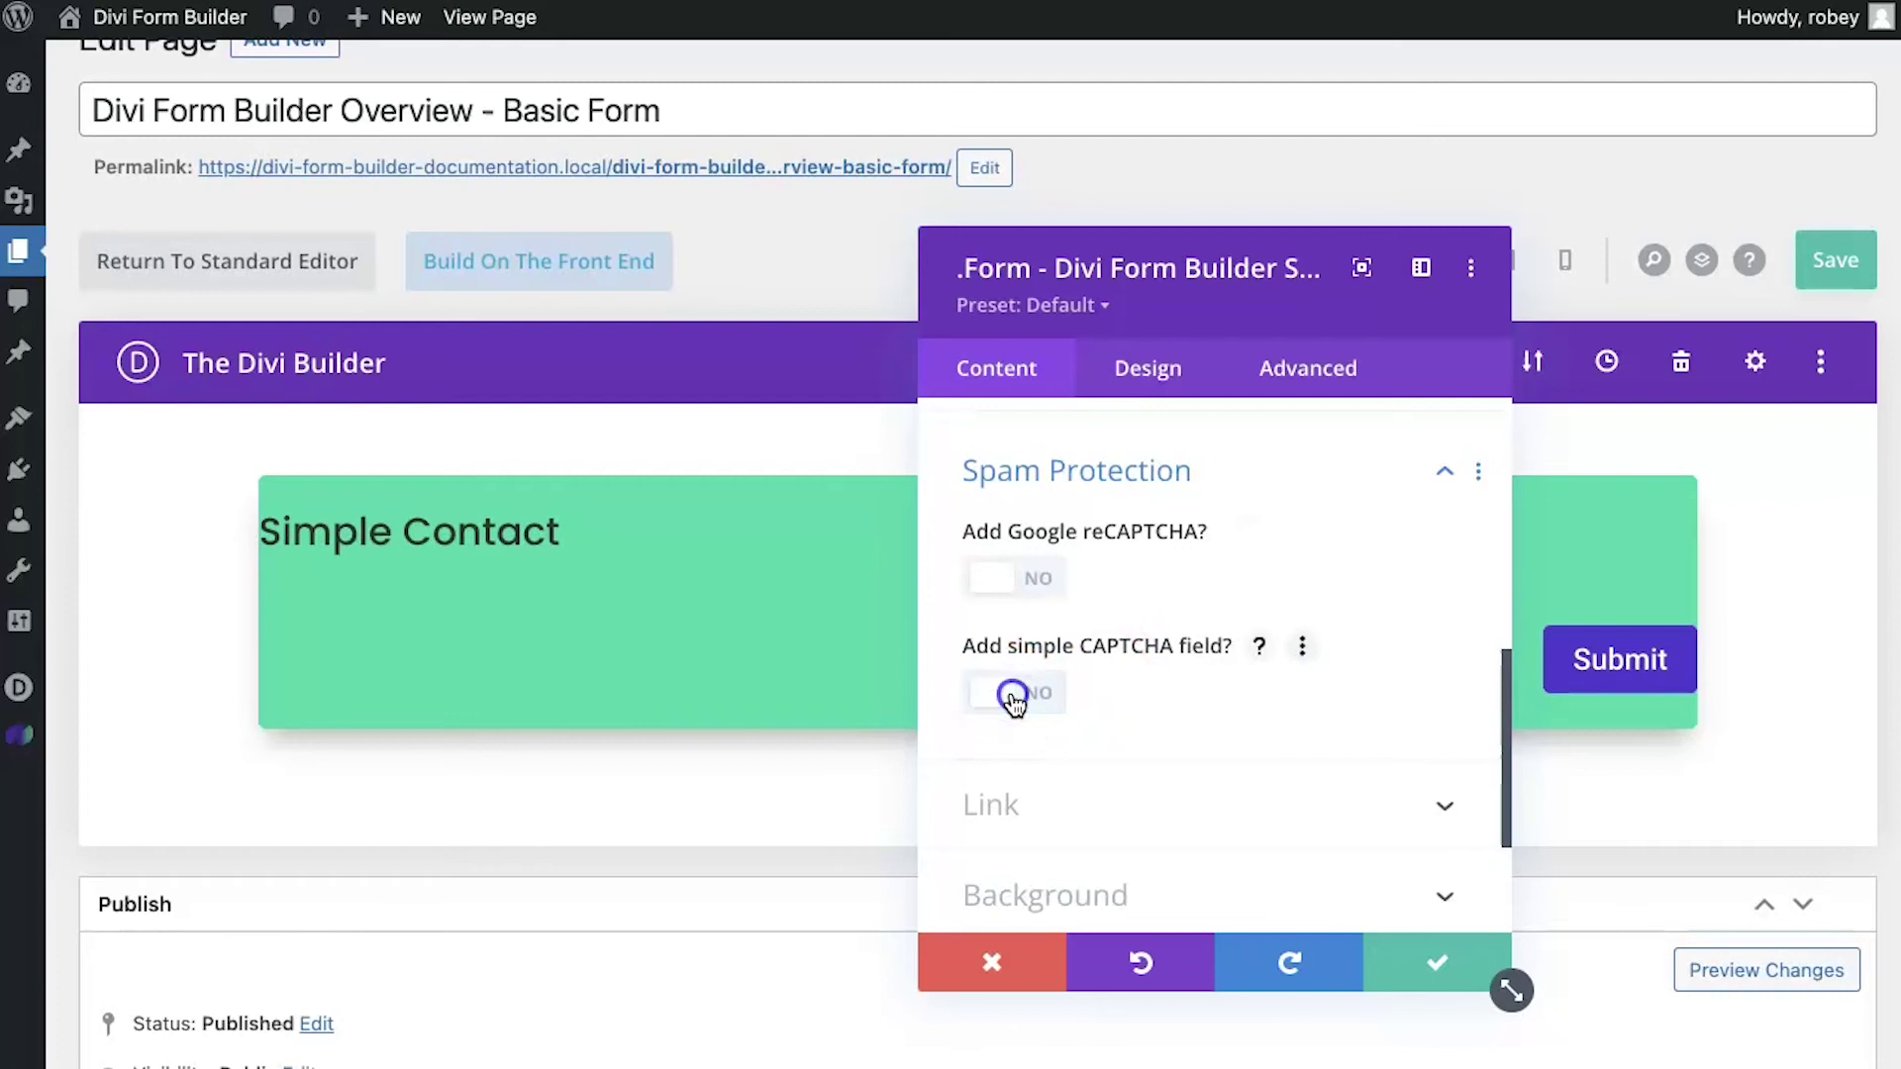
click(1014, 701)
click(1015, 701)
click(1012, 578)
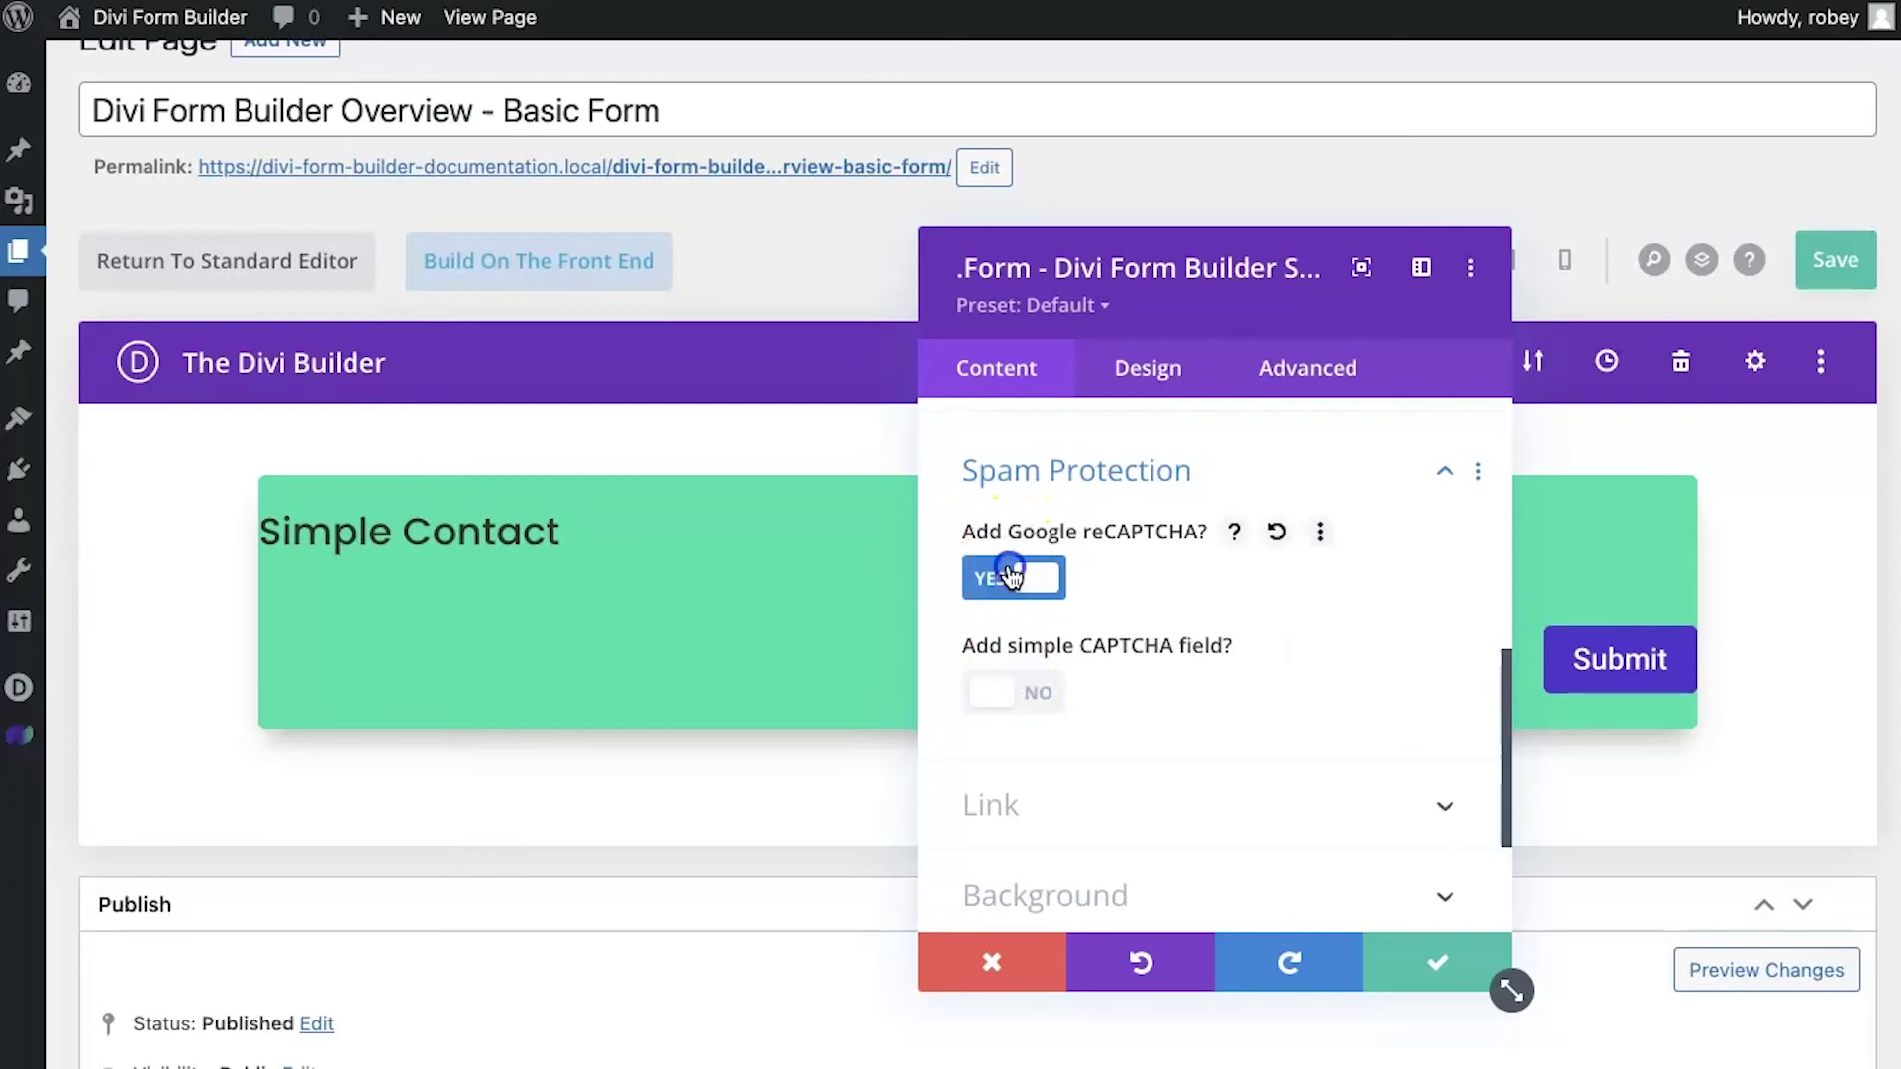
click(1010, 577)
click(1231, 532)
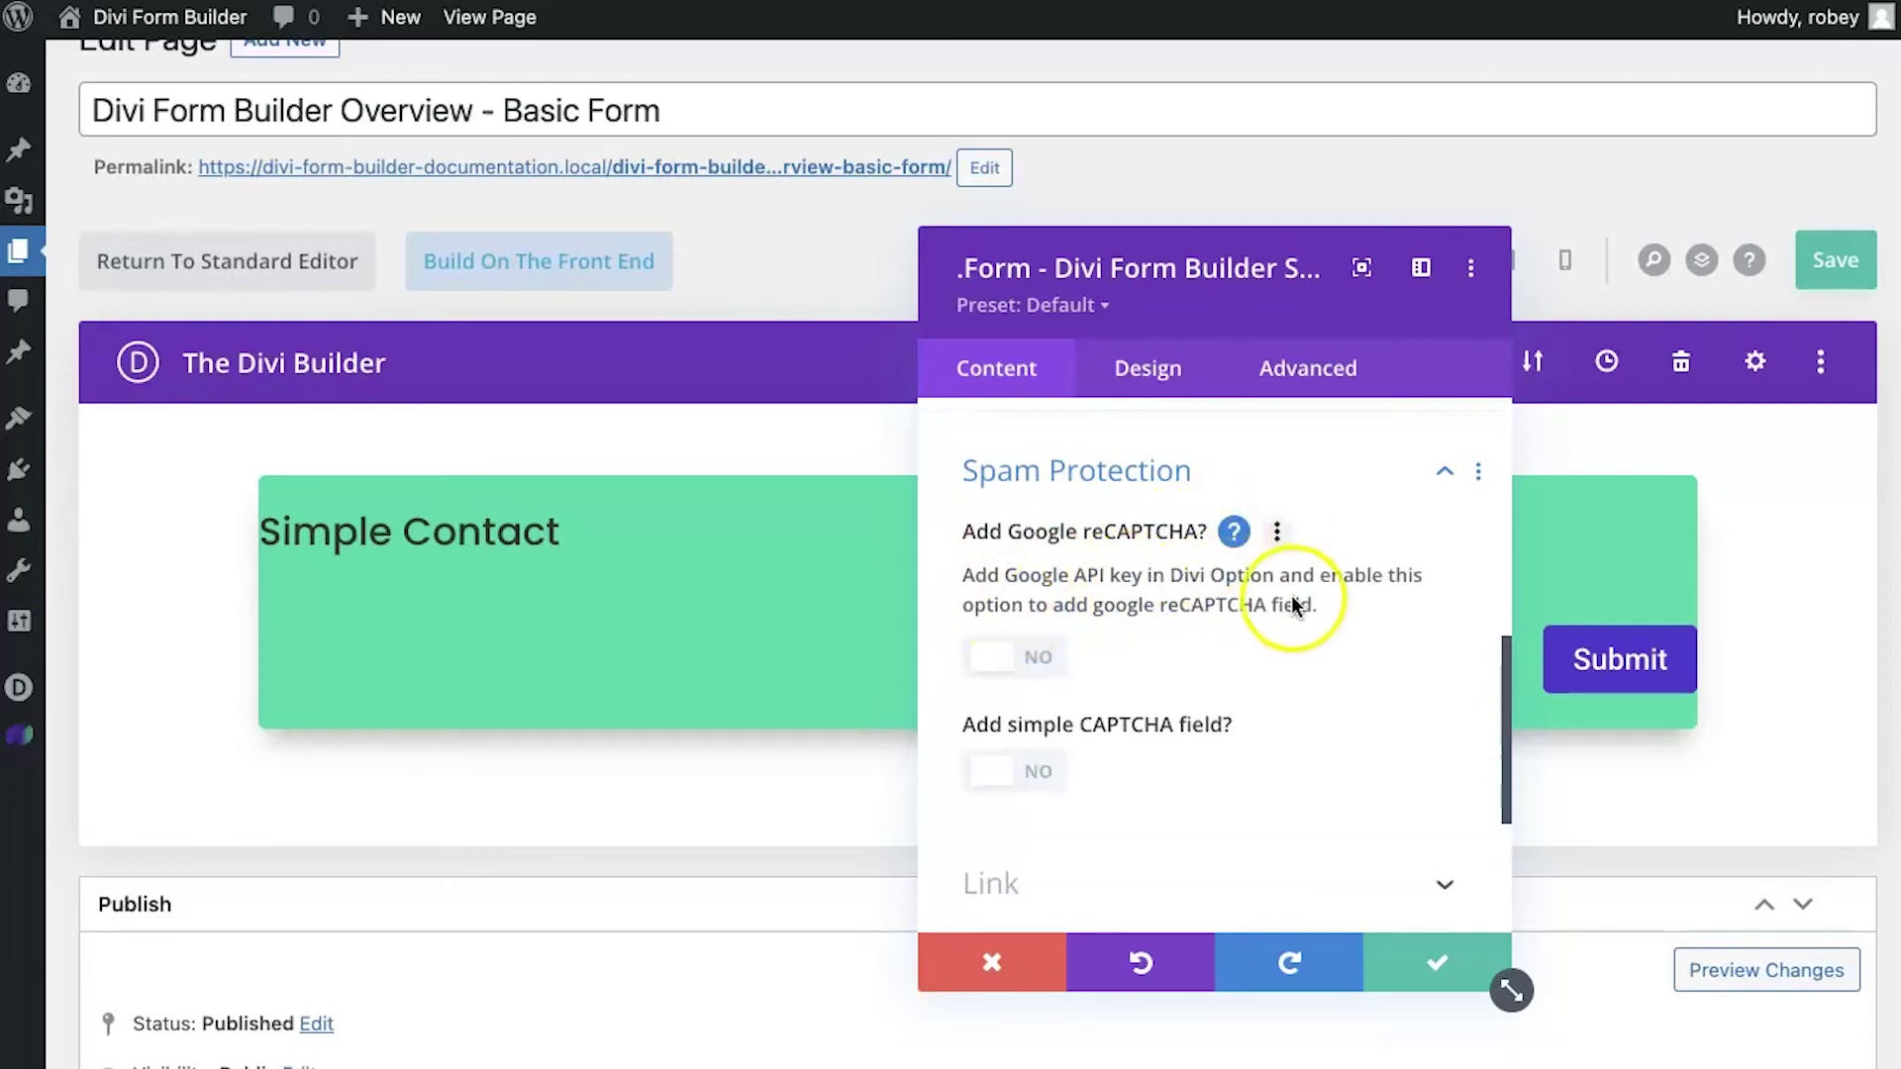
click(1023, 768)
scroll(1148, 770, down, 2)
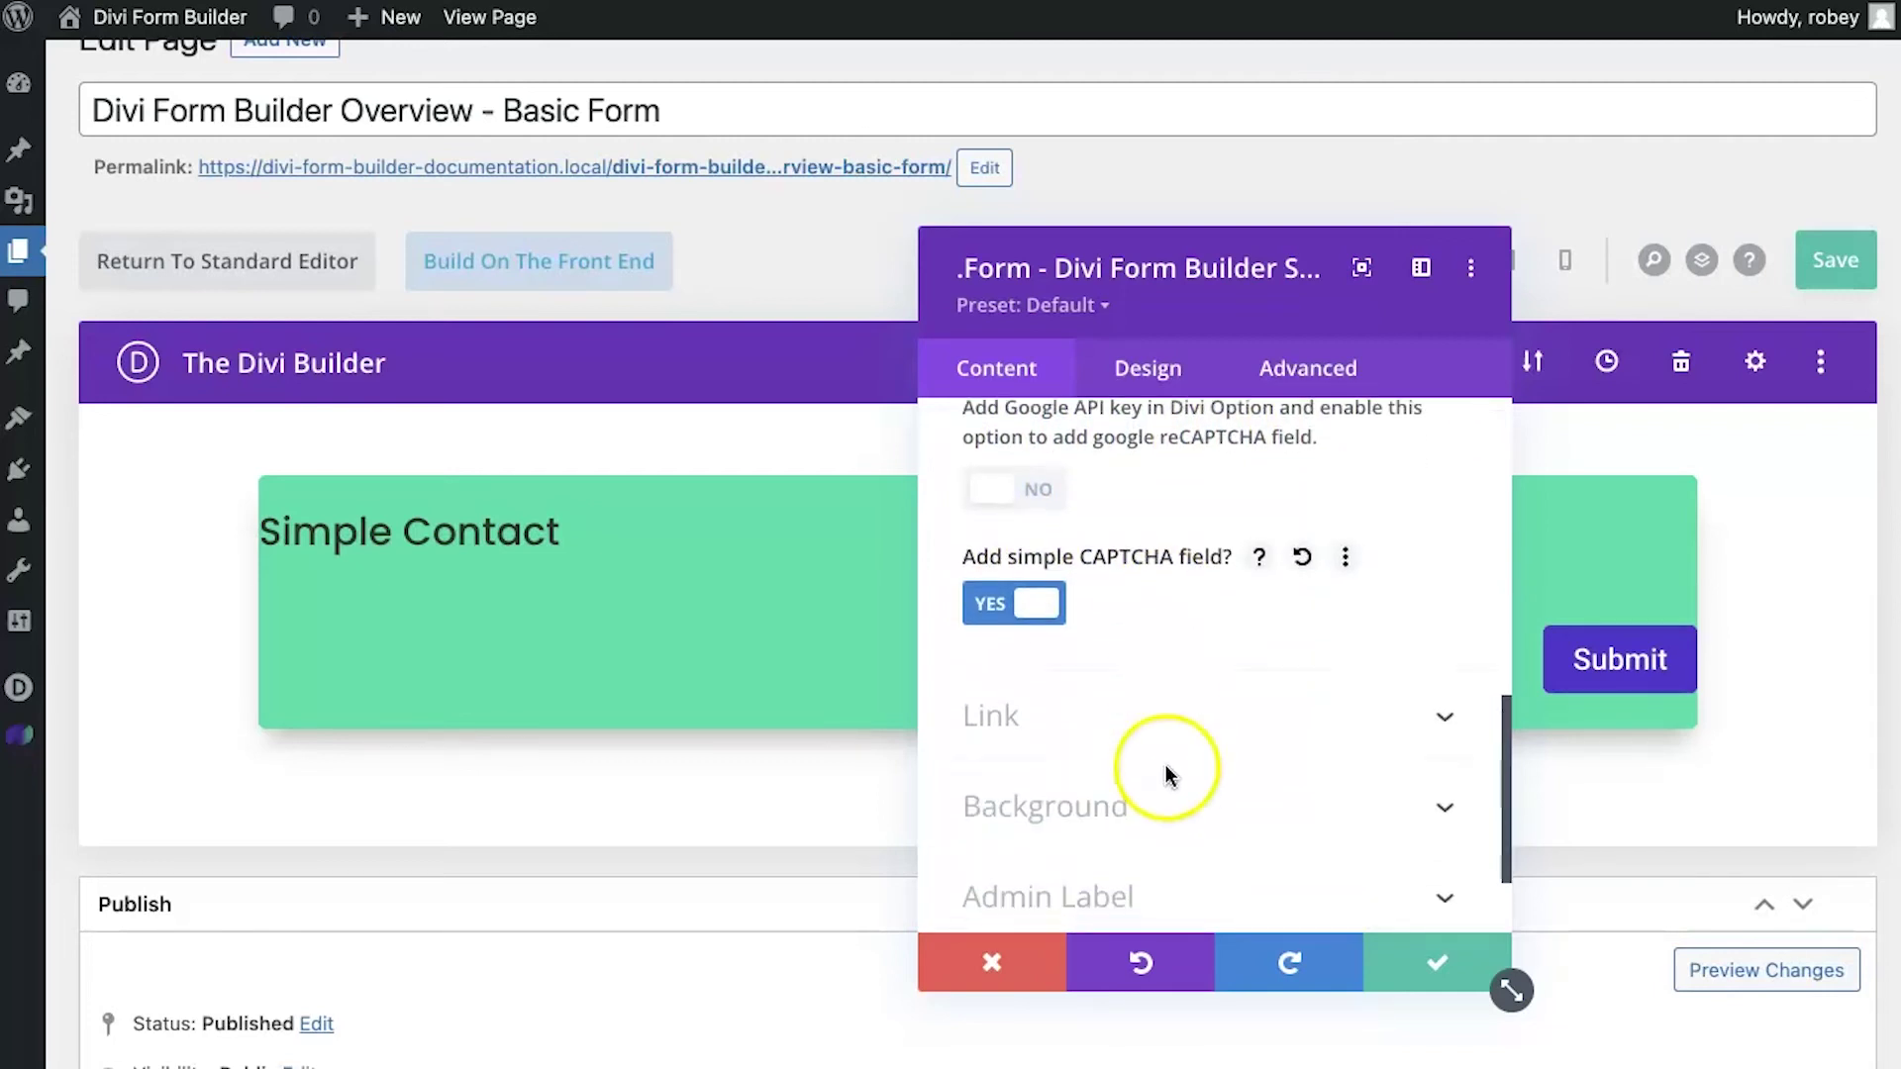
mouse_move(1319, 569)
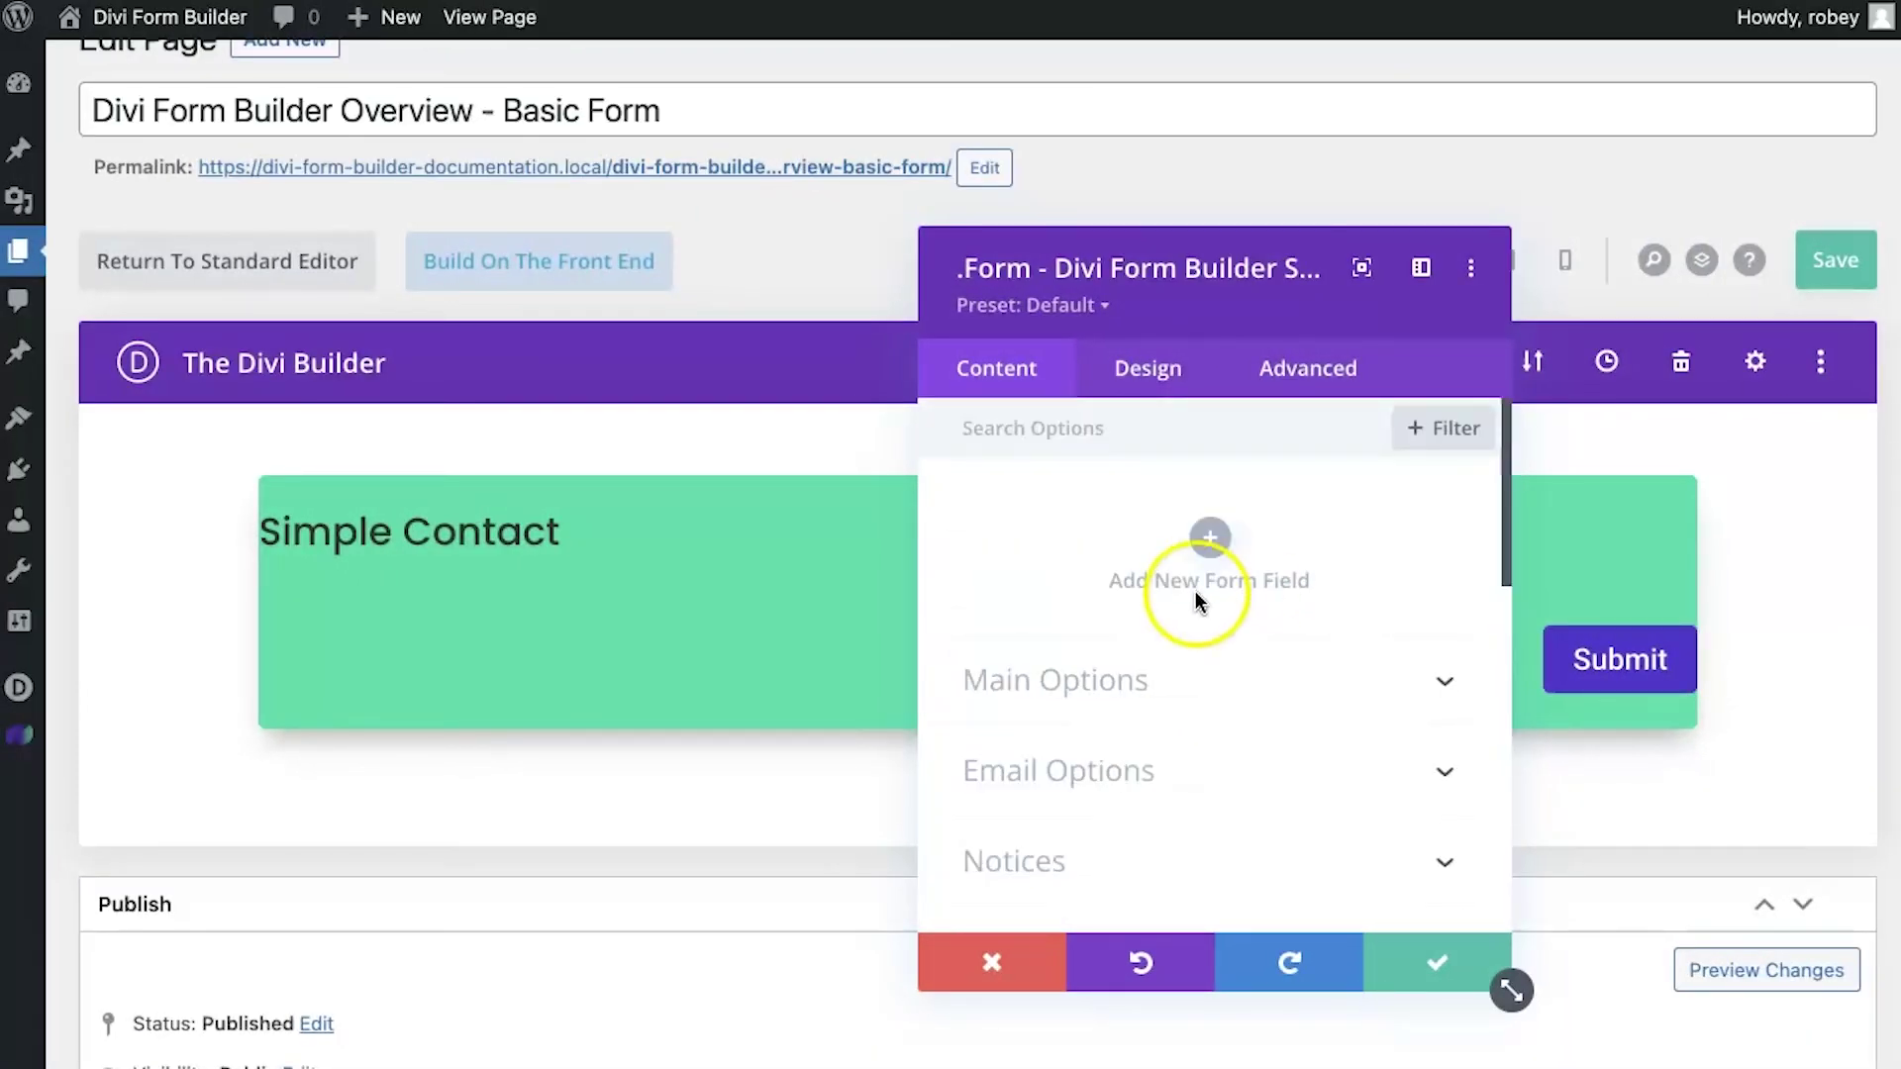
Step: Add a new form field and keep its type as Input Field
click(1211, 543)
scroll(1198, 565, down, 2)
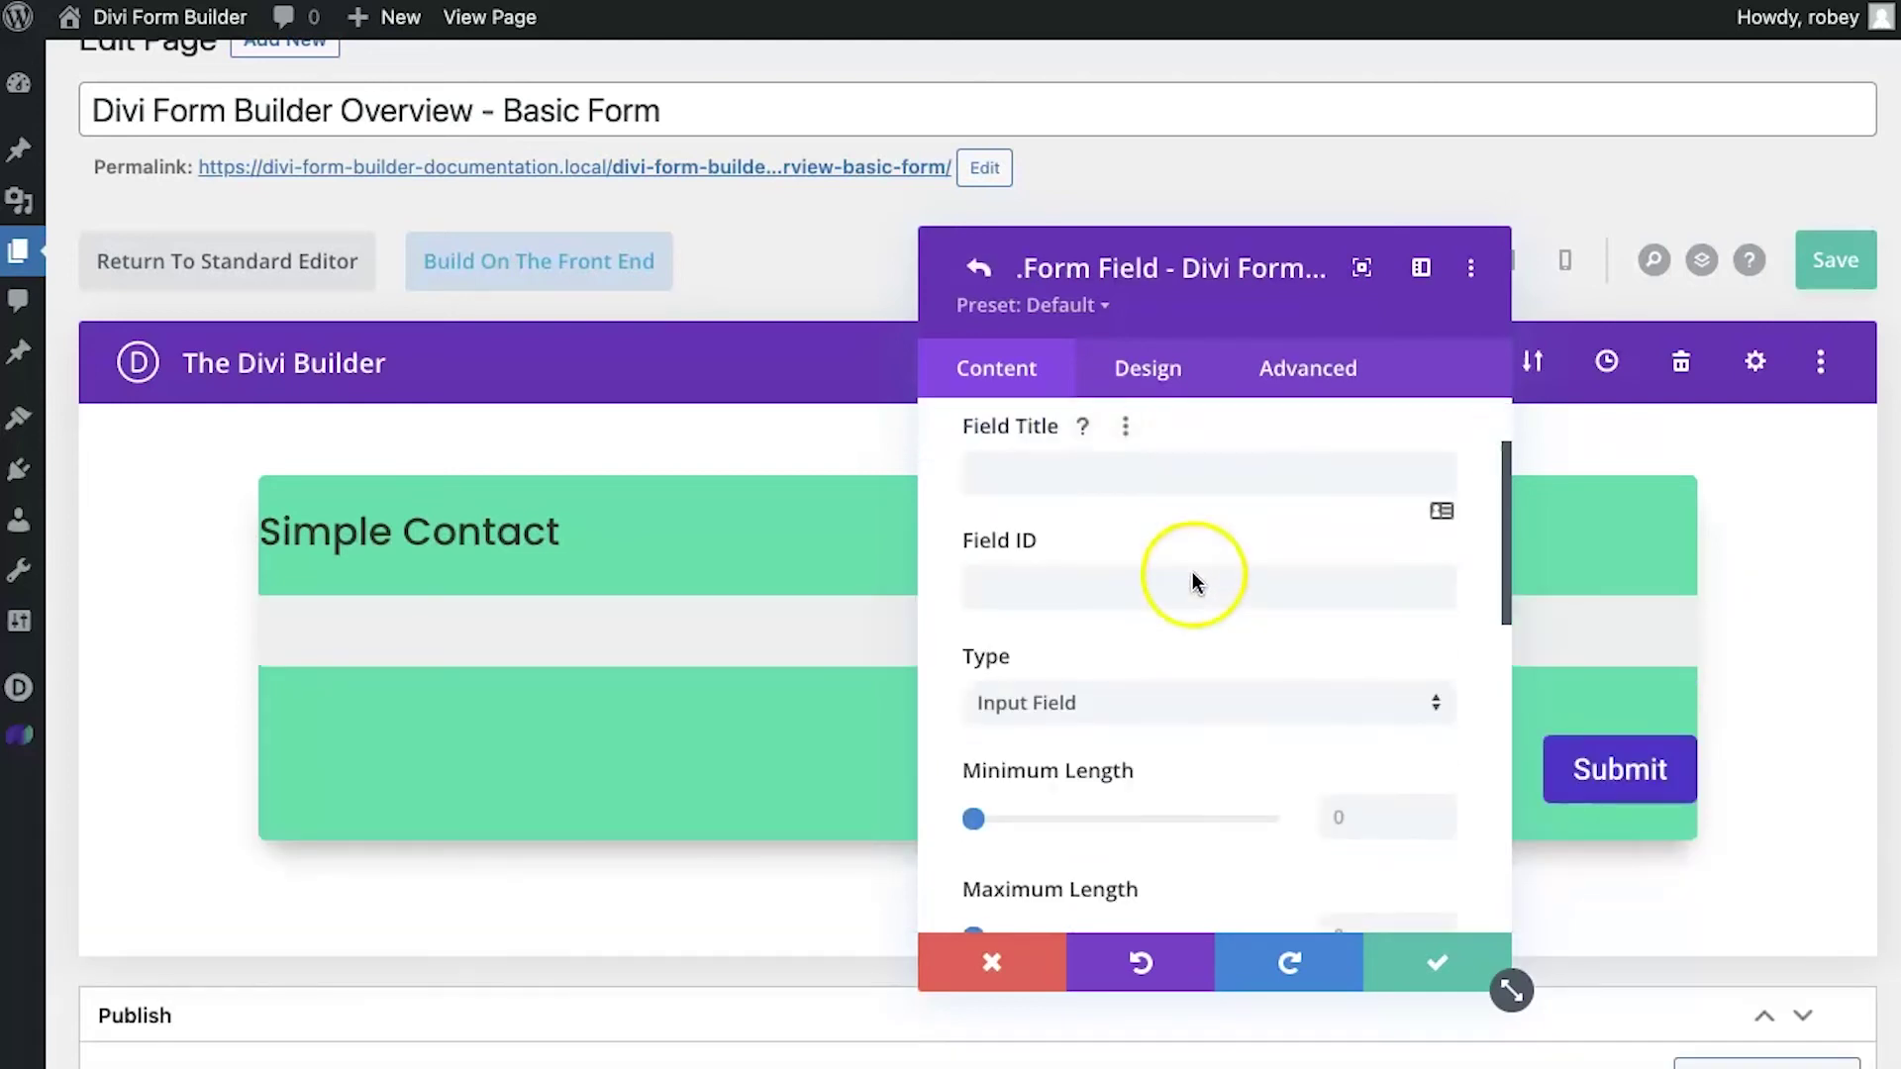
click(1099, 688)
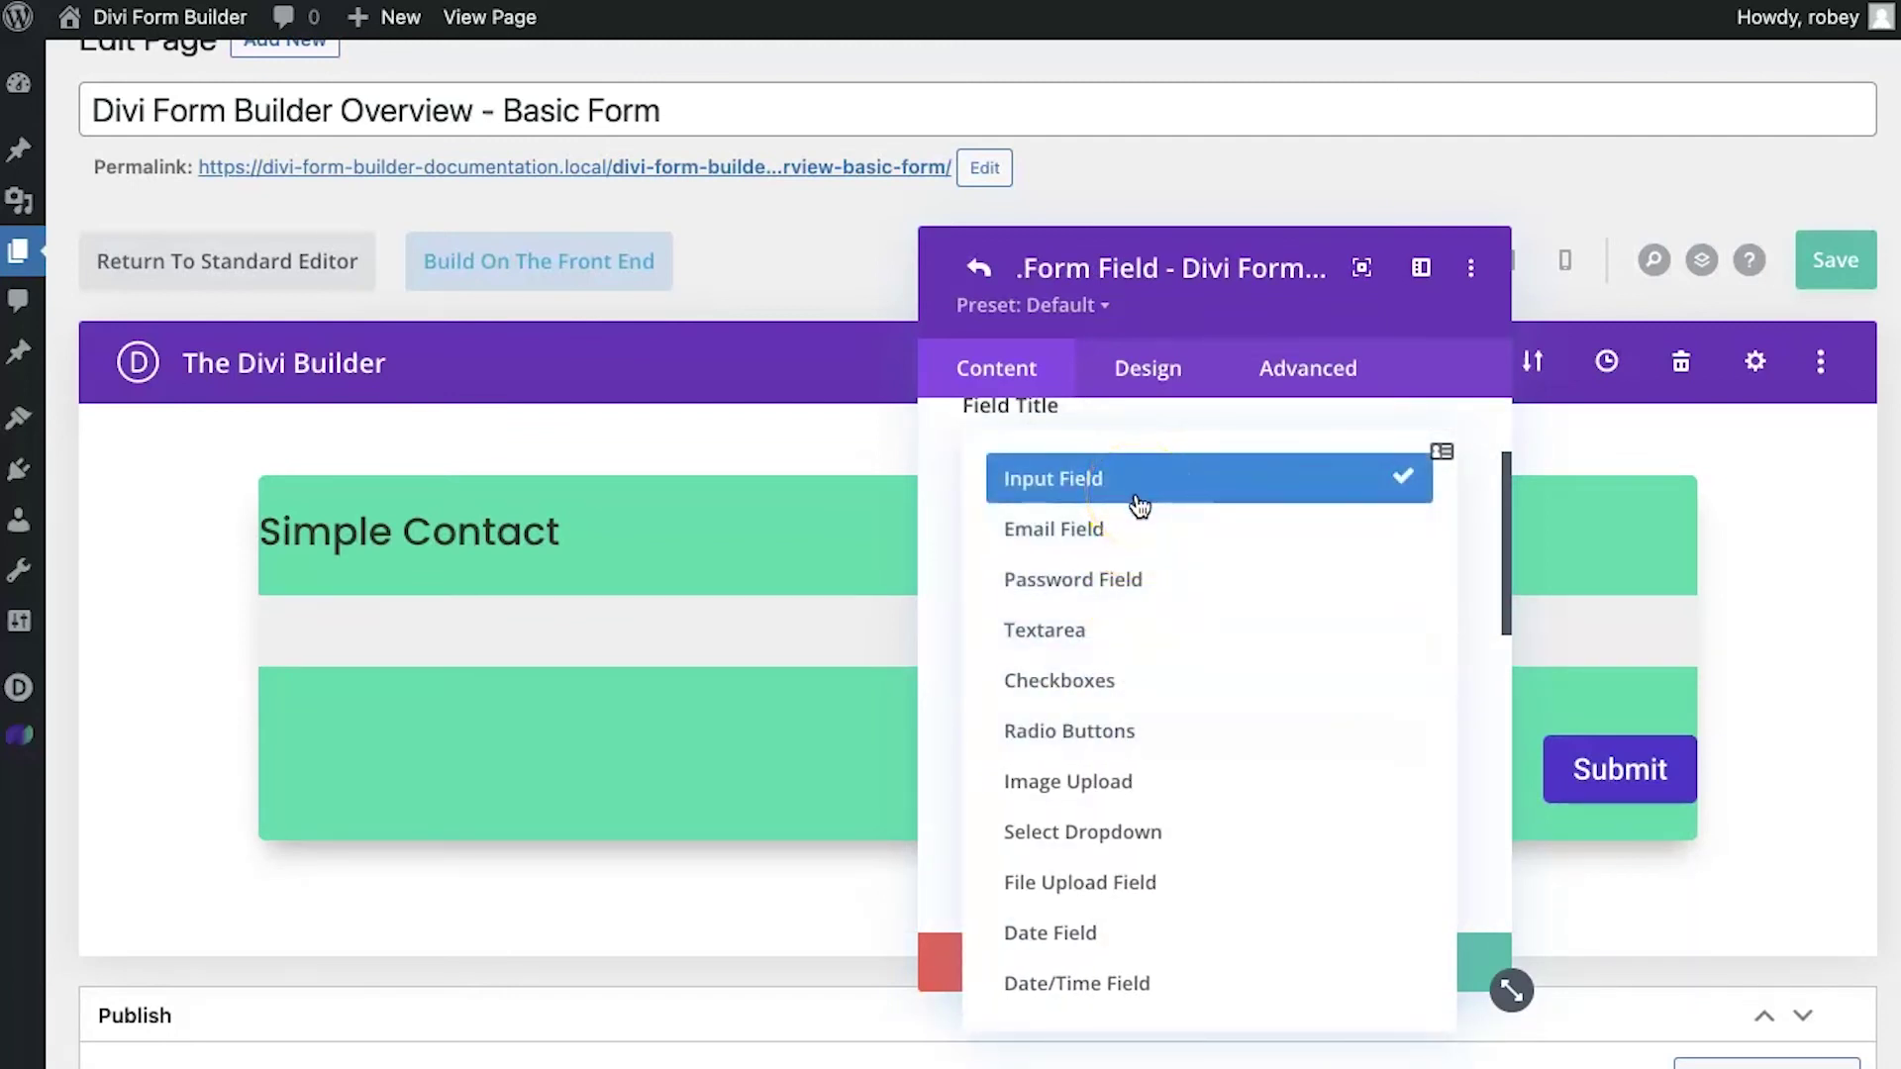
mouse_move(1143, 556)
mouse_down()
mouse_move(1156, 688)
mouse_move(1153, 585)
mouse_up()
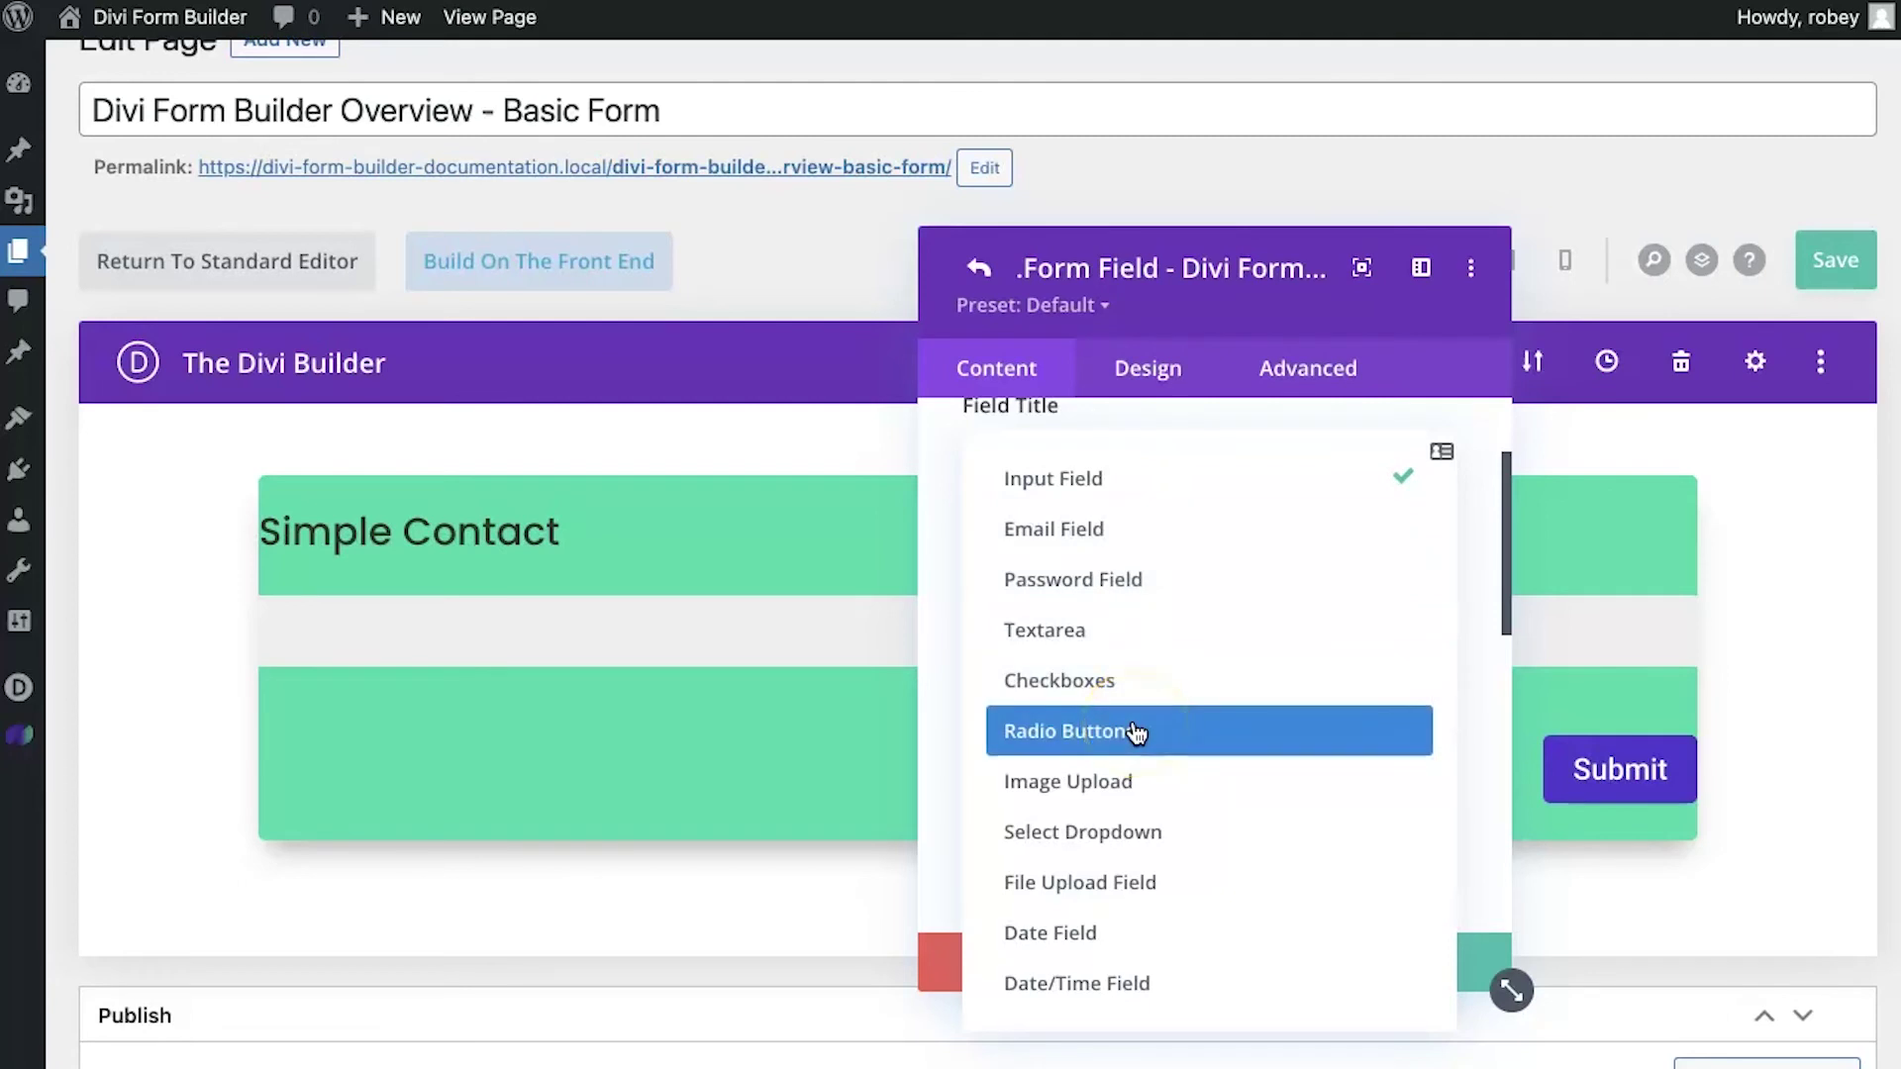
click(1131, 772)
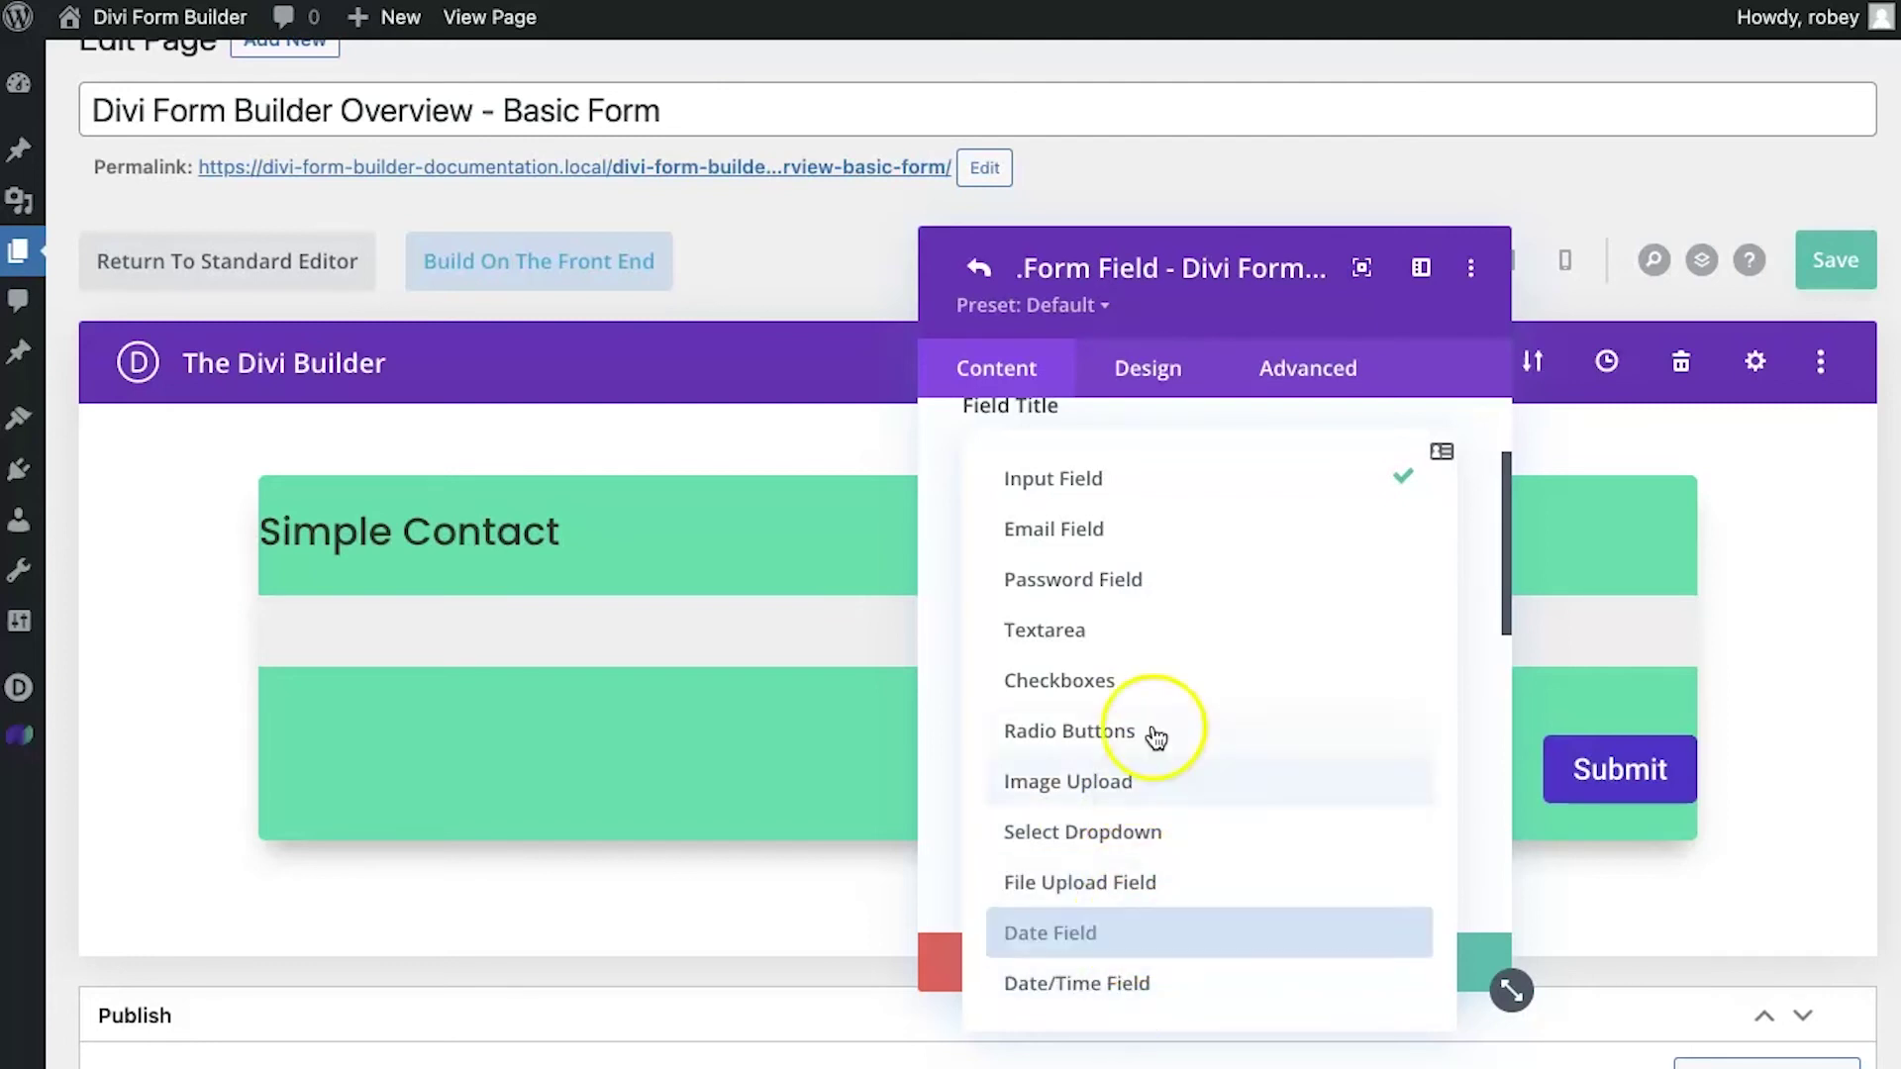
click(1465, 487)
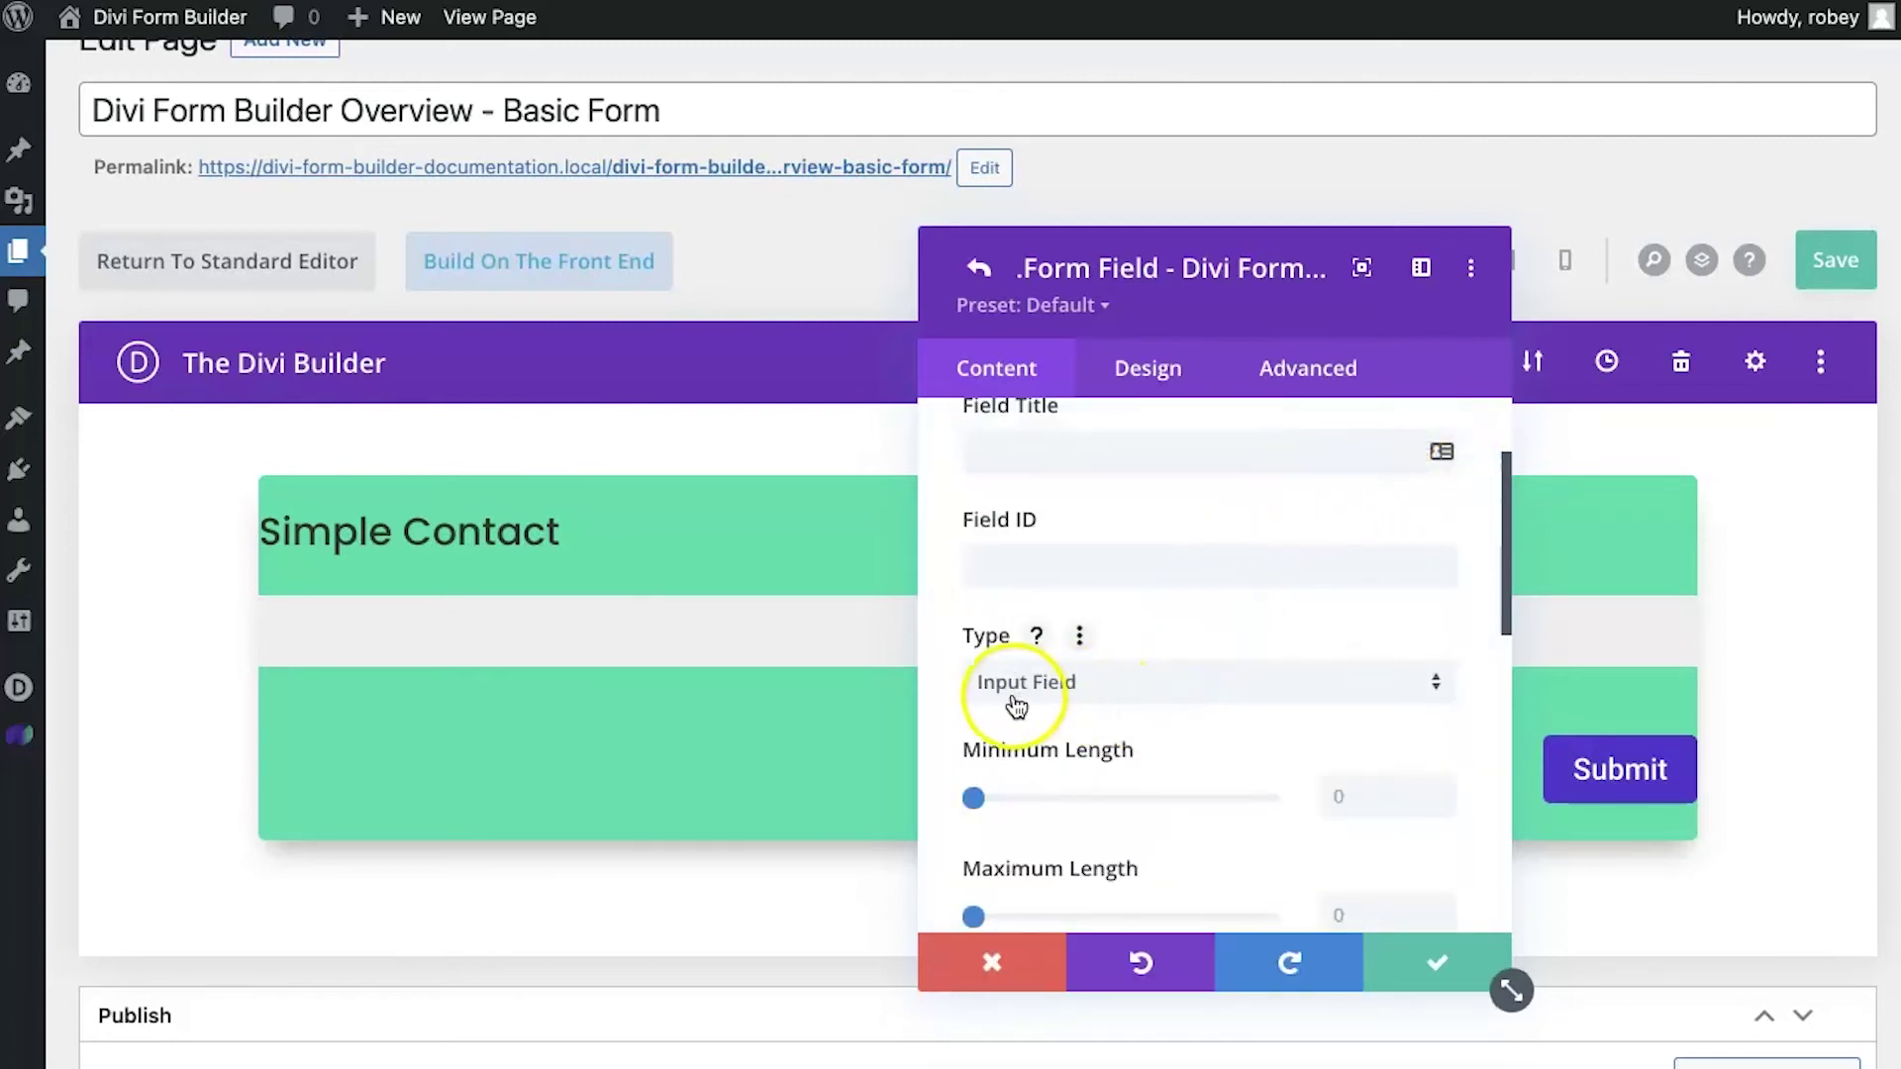
scroll(1117, 698, up, 1)
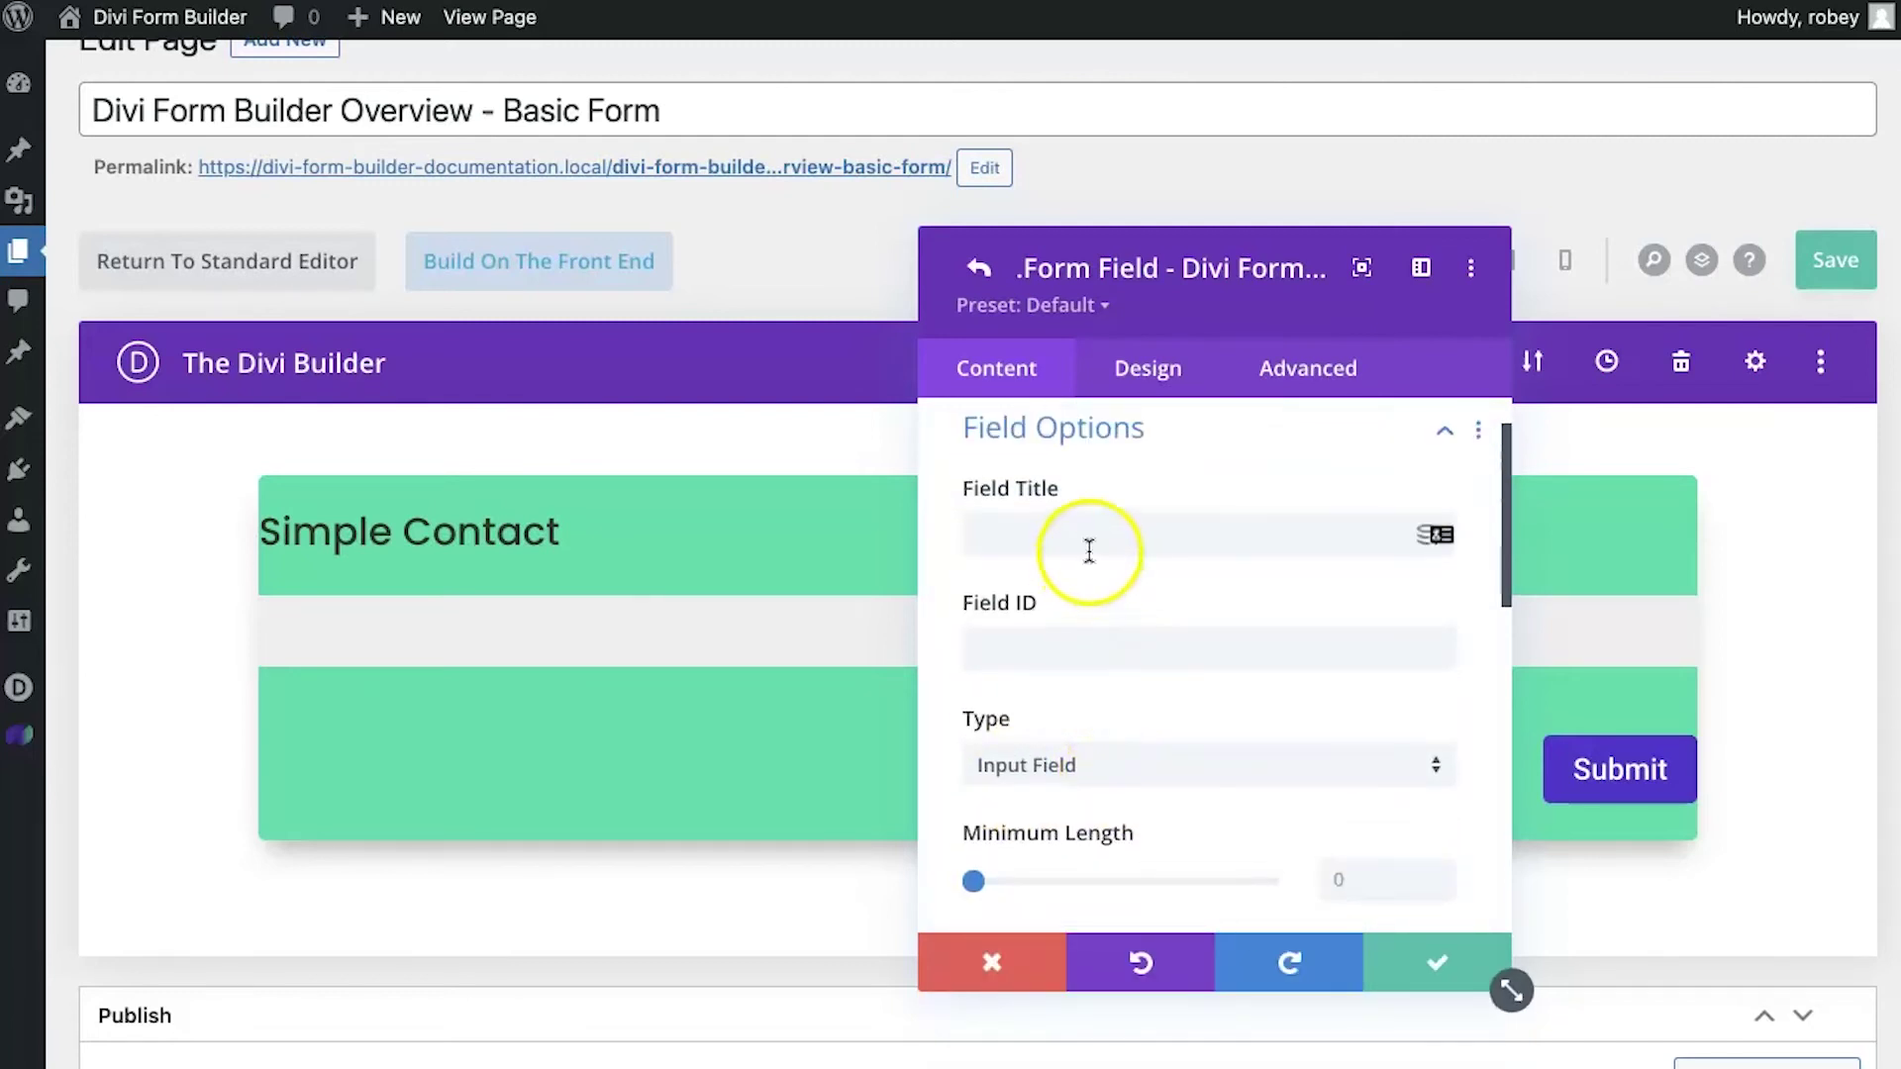
Step: Enter 'Full Name' as the field's title and as its Field ID
click(1089, 537)
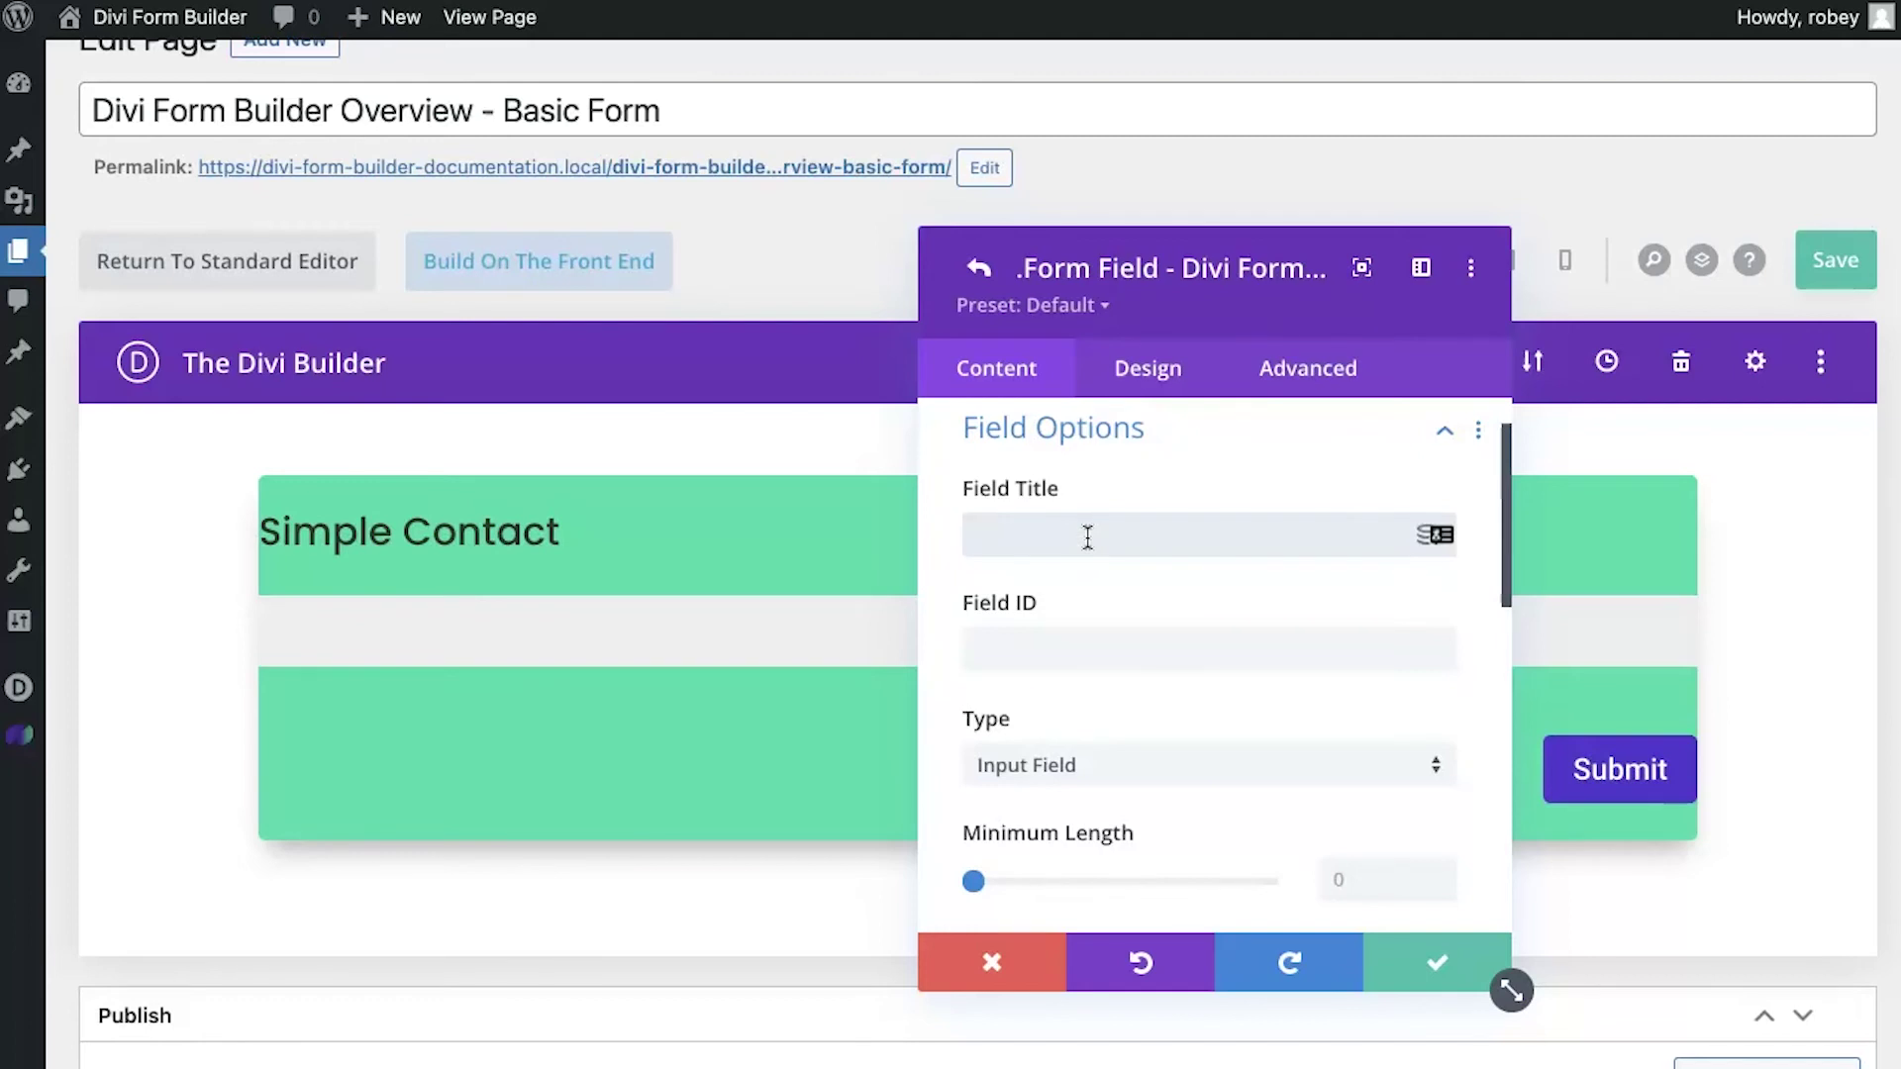
text(Full NAme)
key(BackSpace)
key(BackSpace)
text(amName)
click(1092, 663)
text(Ful)
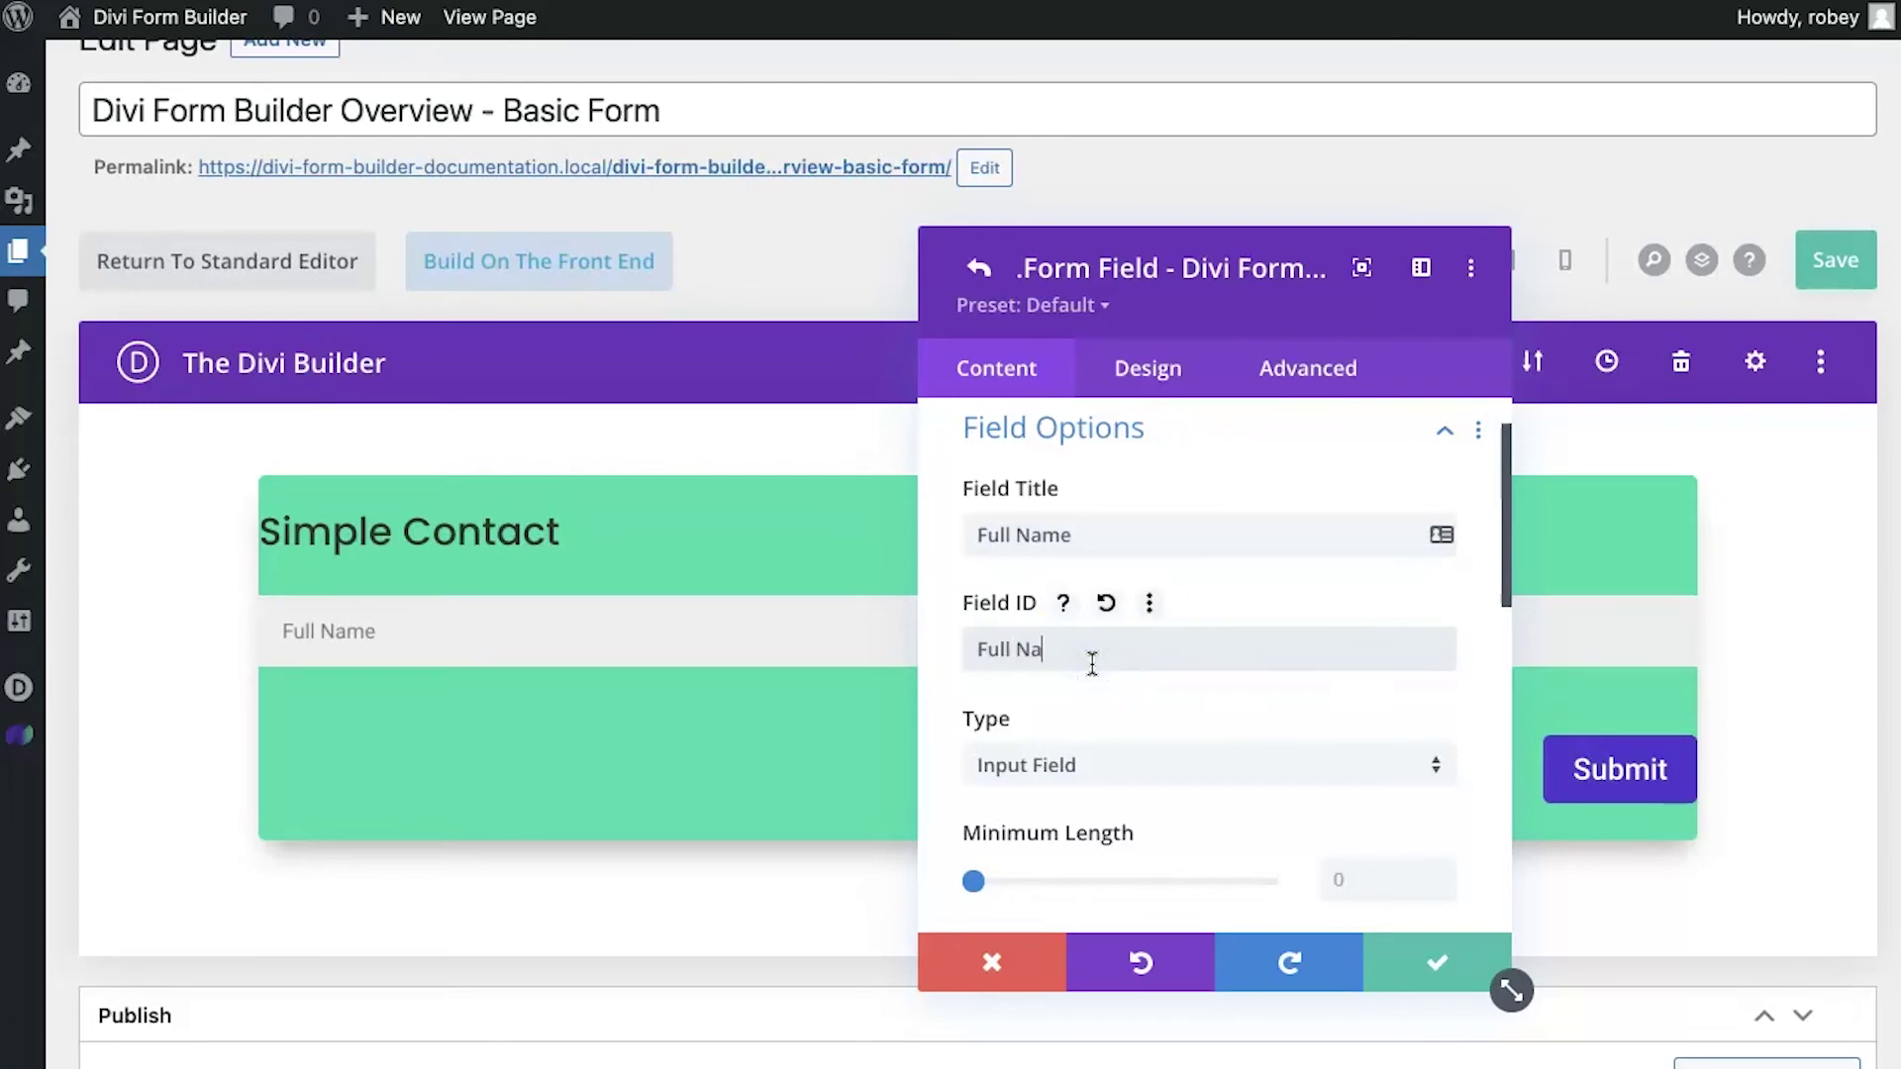
scroll(1082, 789, down, 3)
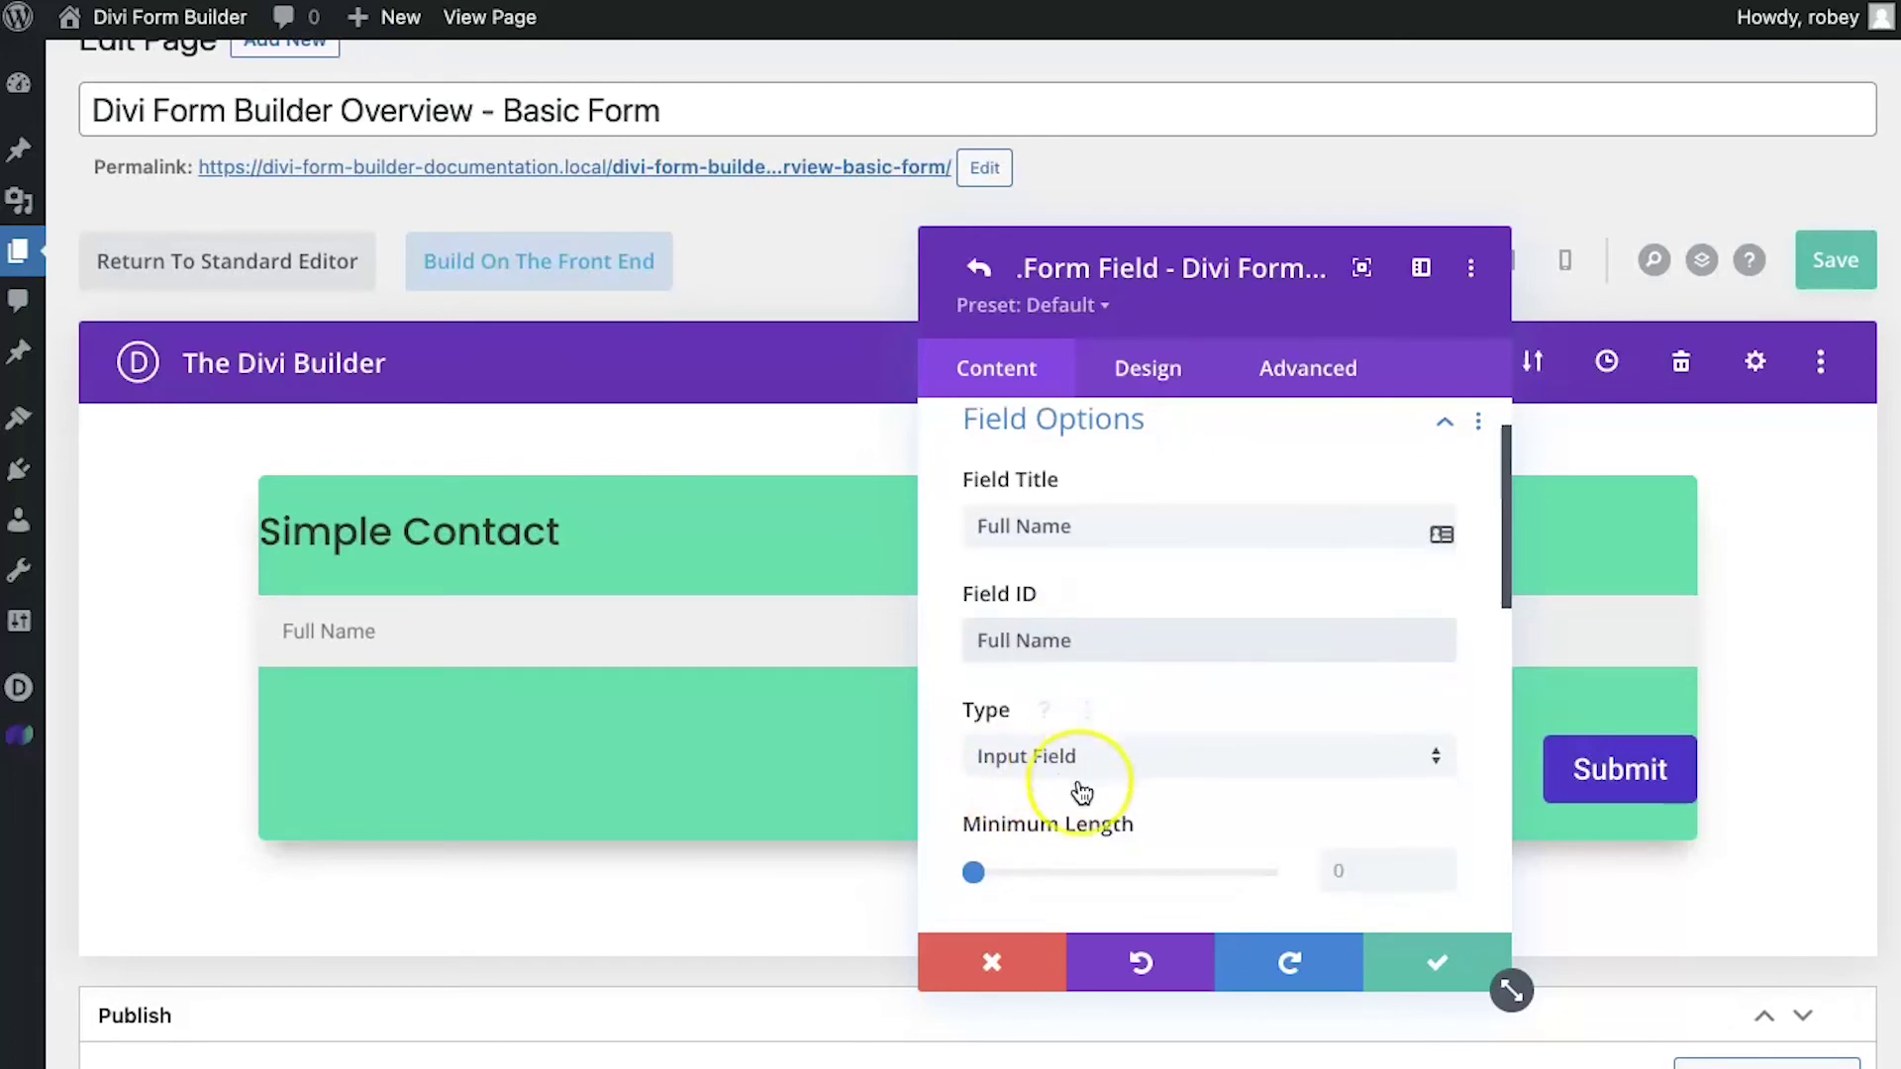
Step: In Layout Options, keep Columns for Grid at Full (4/4)
scroll(1082, 792, down, 5)
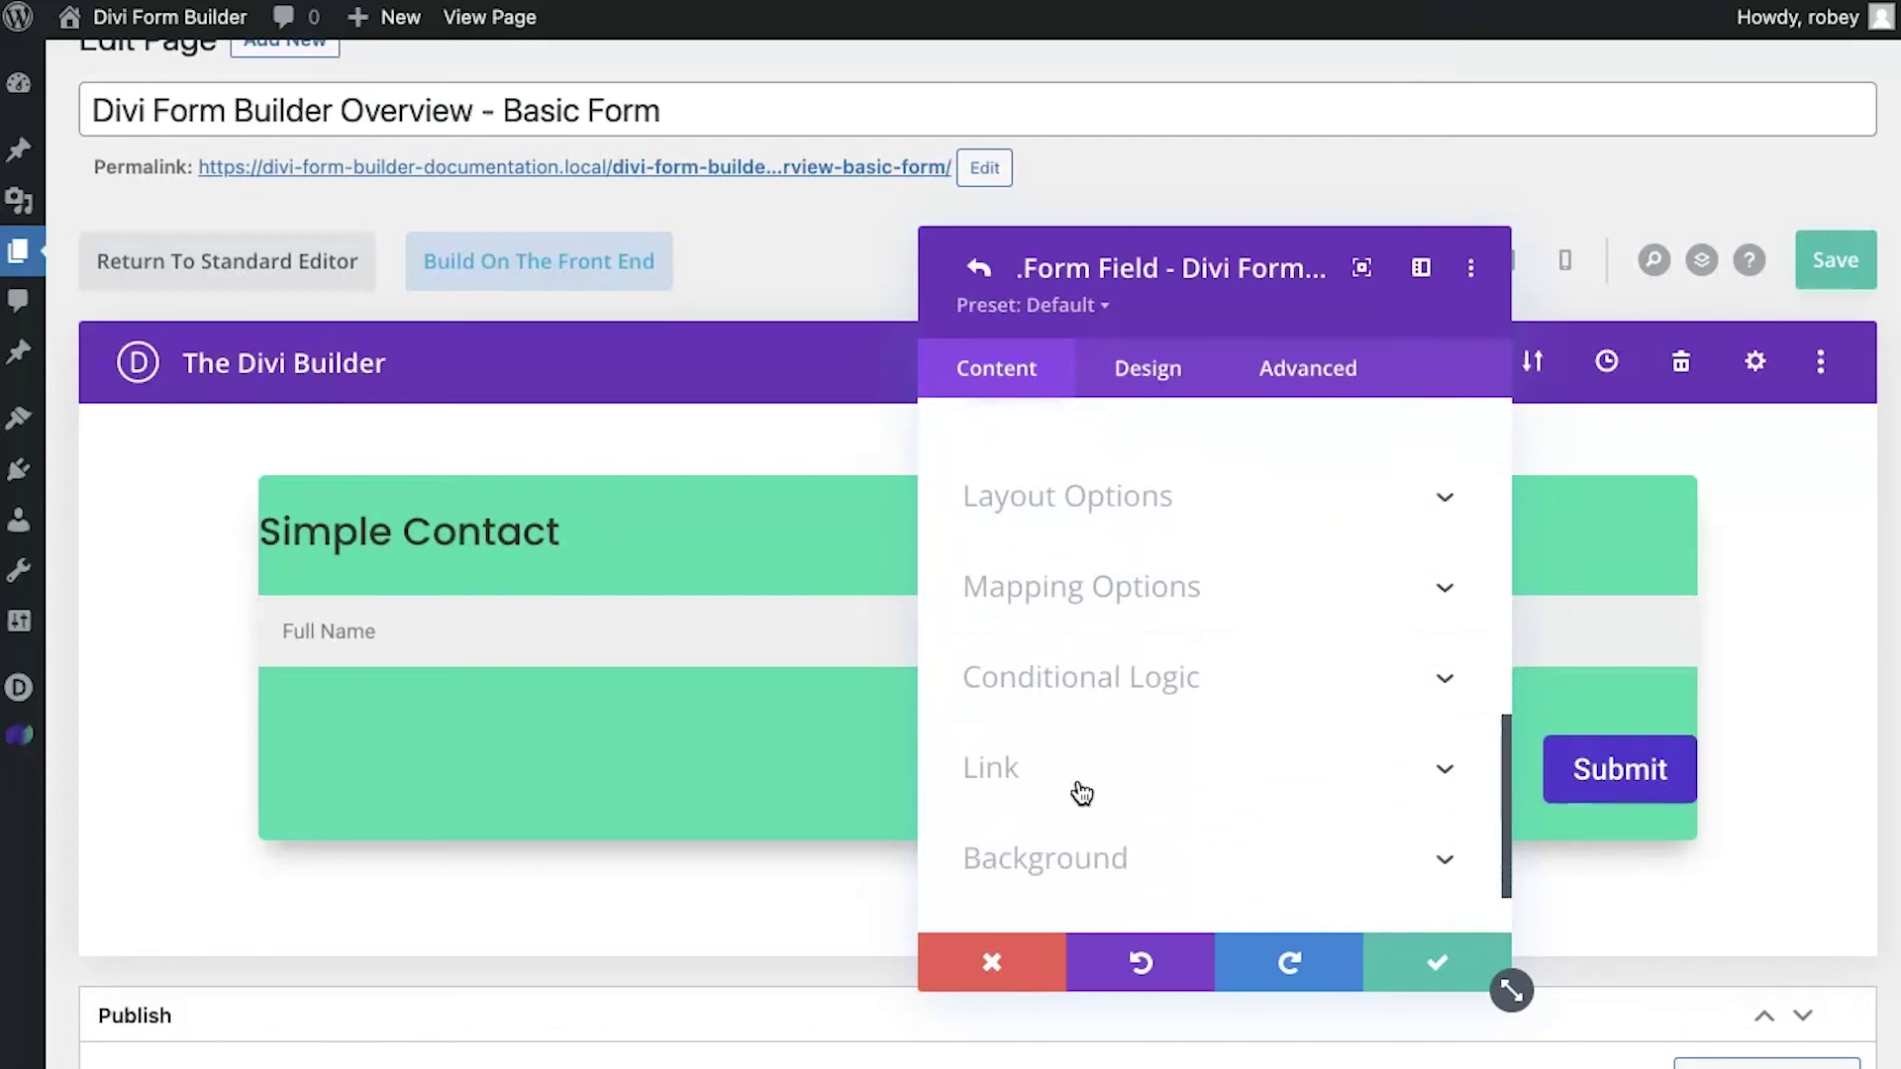
click(1119, 527)
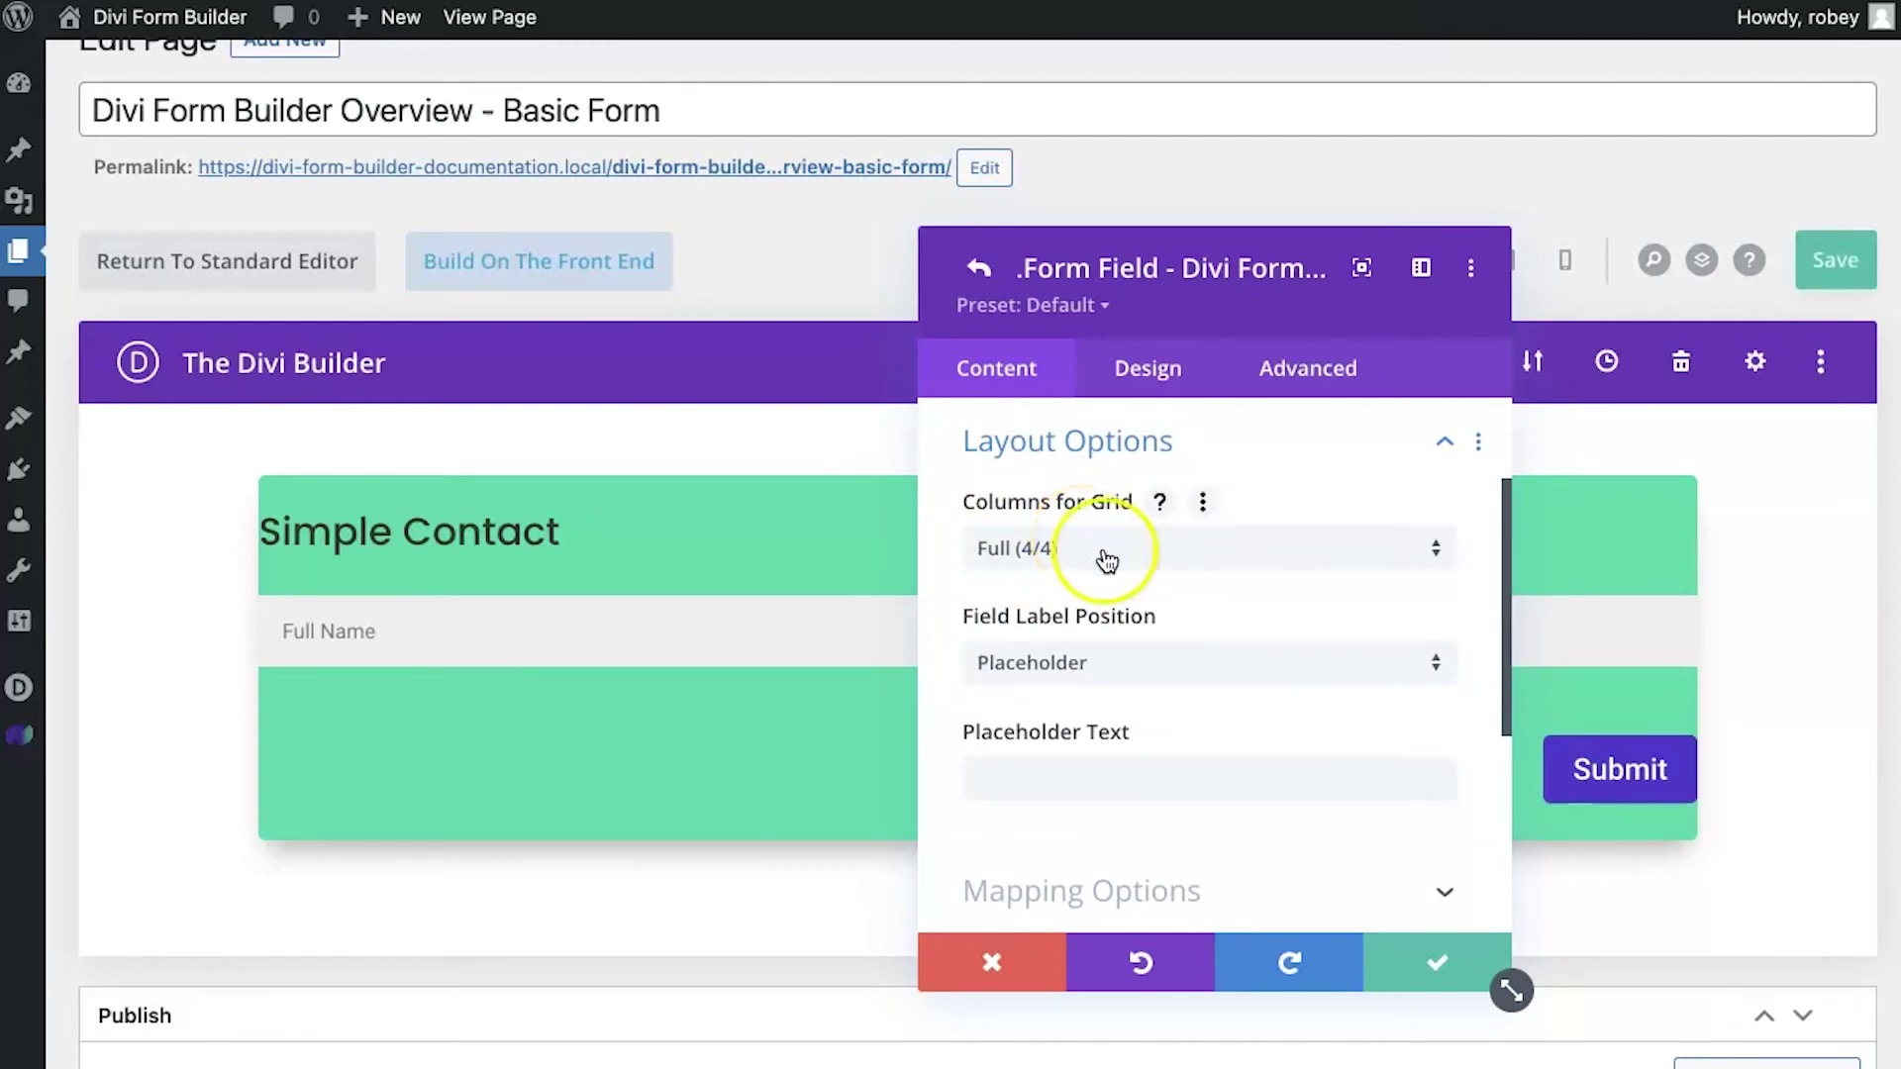
click(1128, 576)
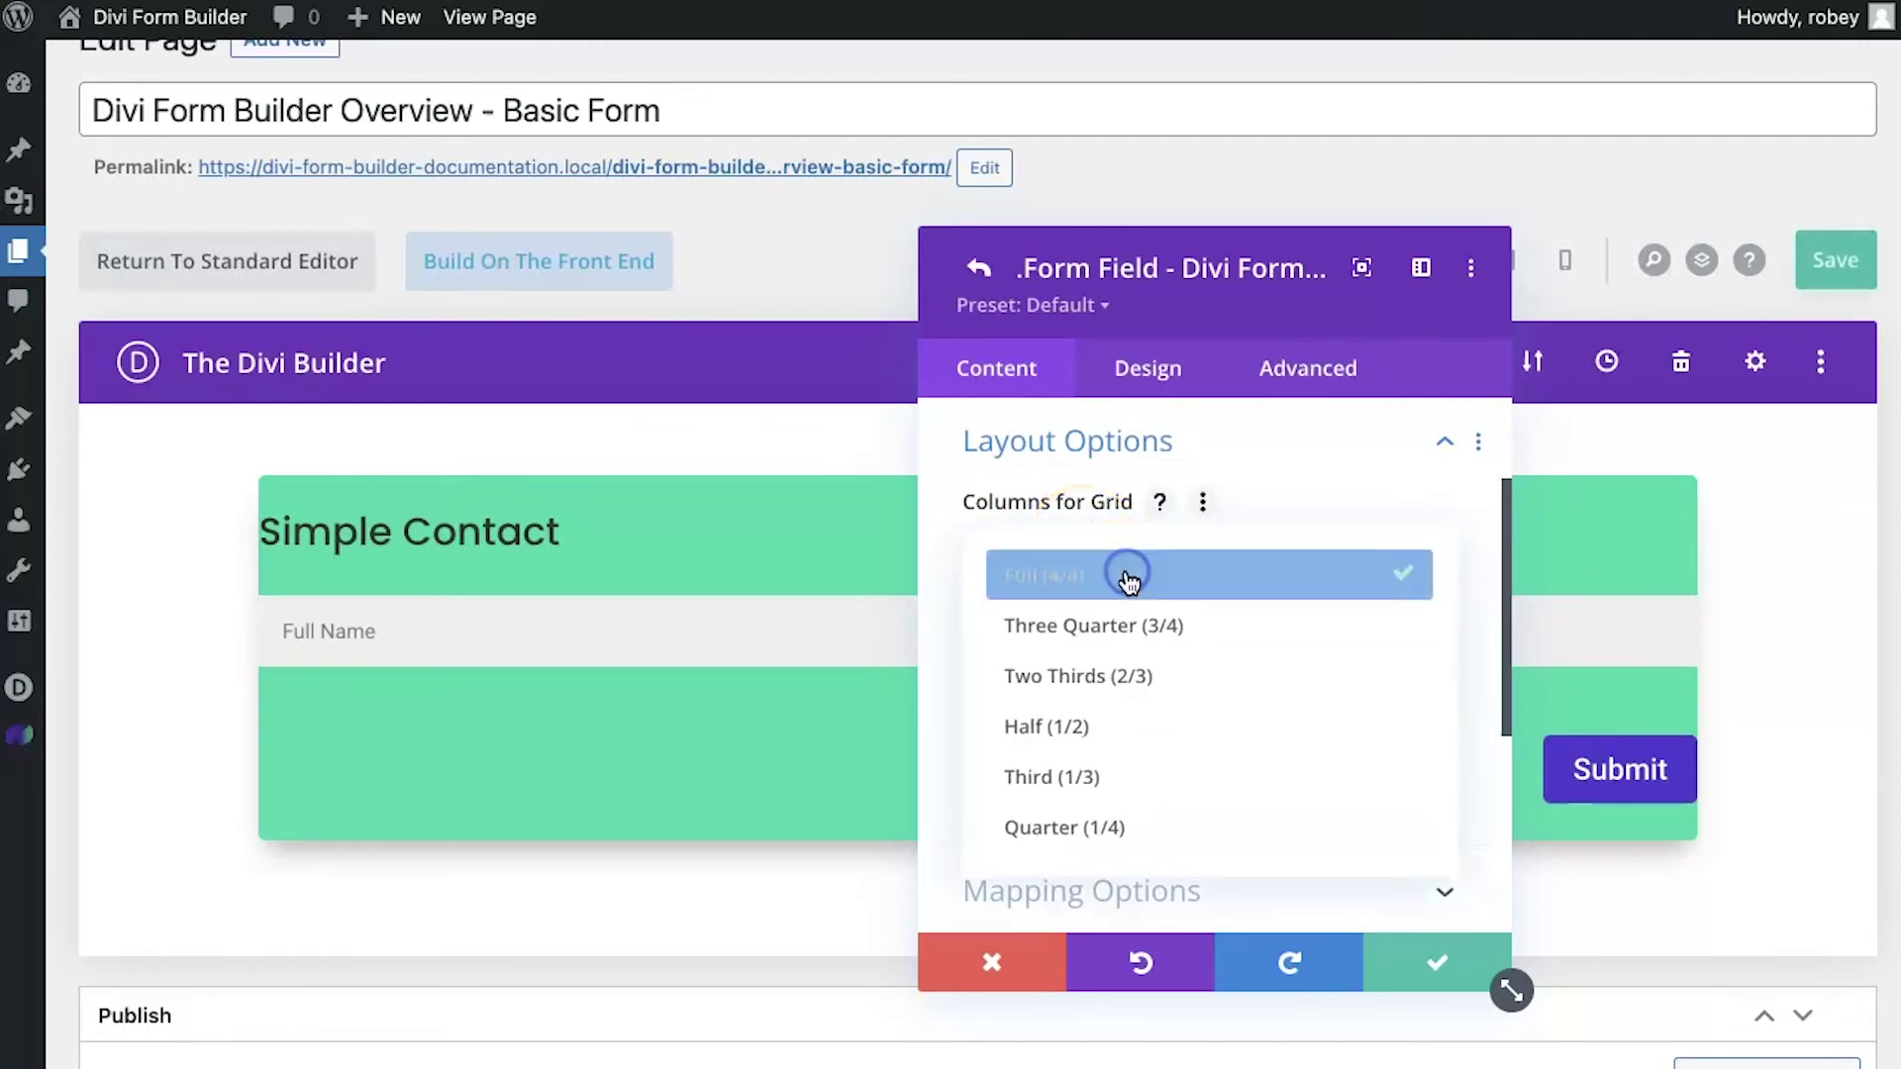
click(1309, 480)
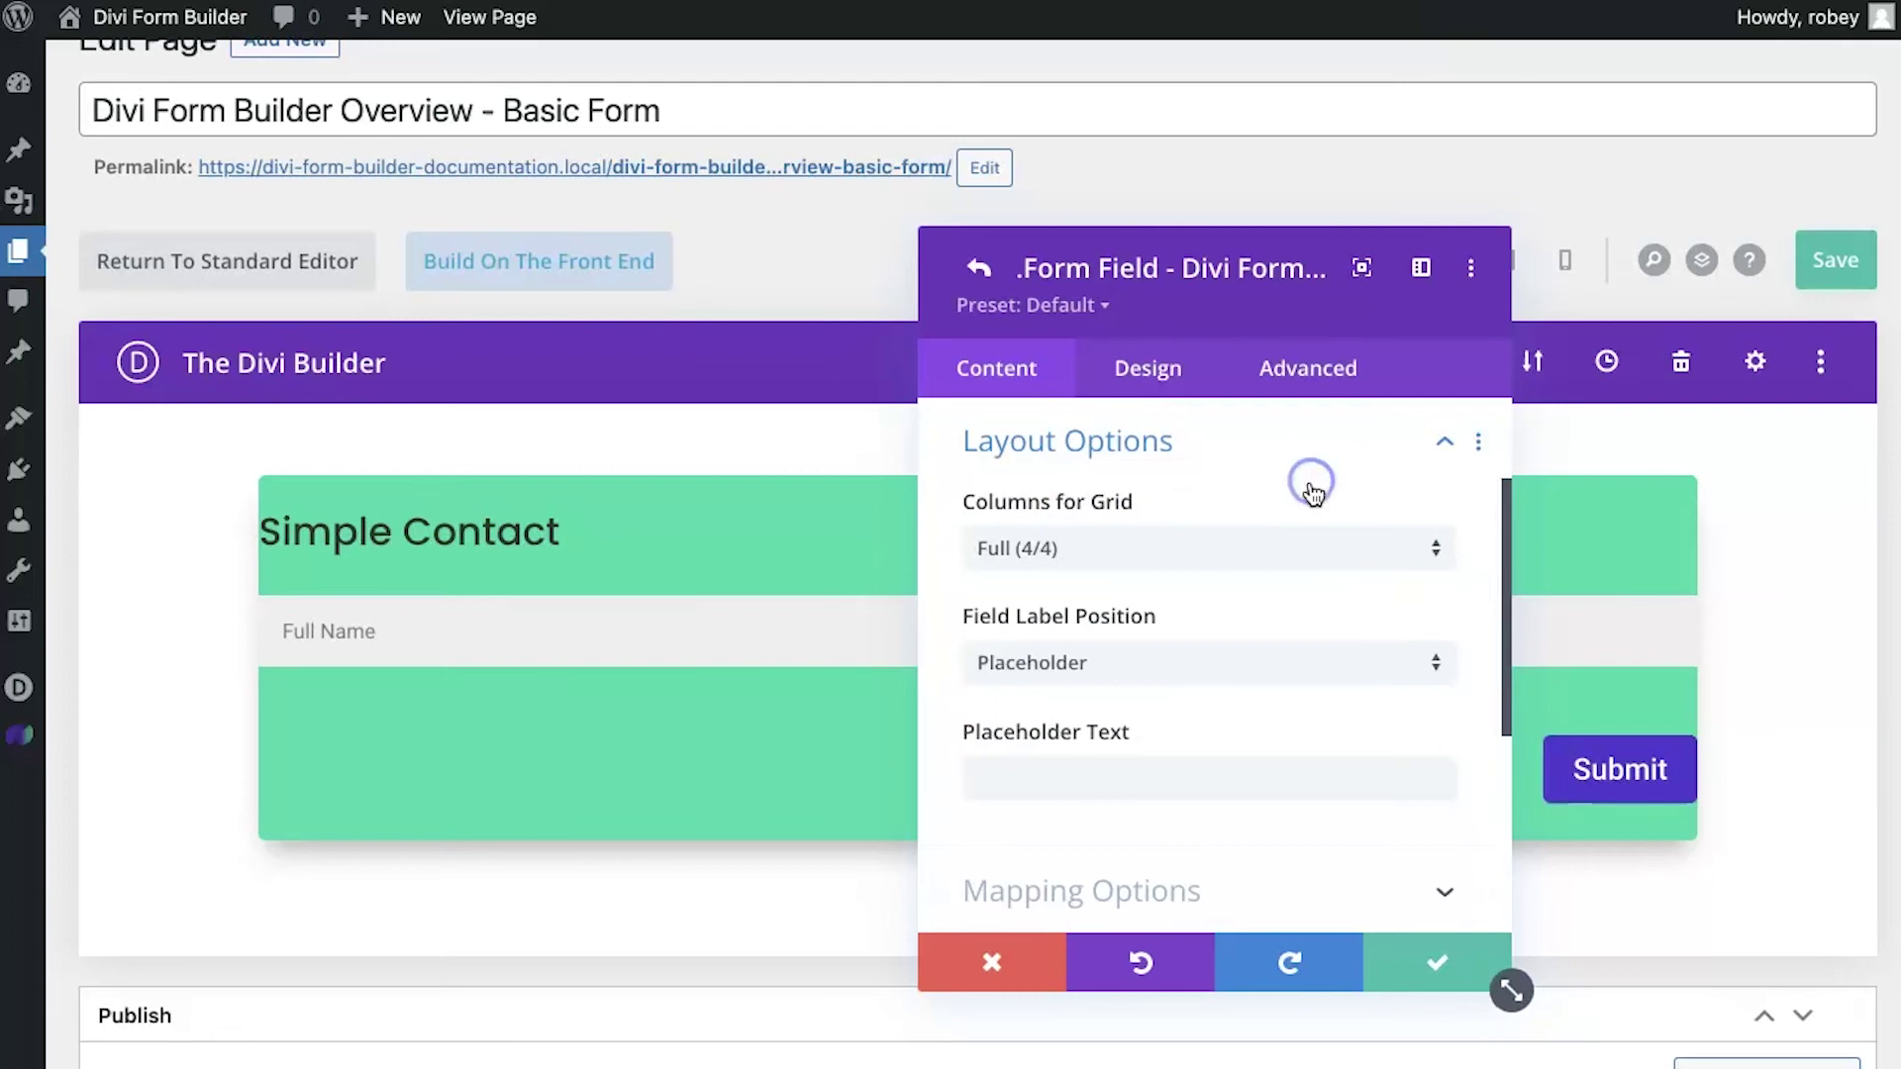
Step: Set placeholder text 'Full Name'; mapping stays Post Default Field with No Select
click(1031, 771)
text(Full Name)
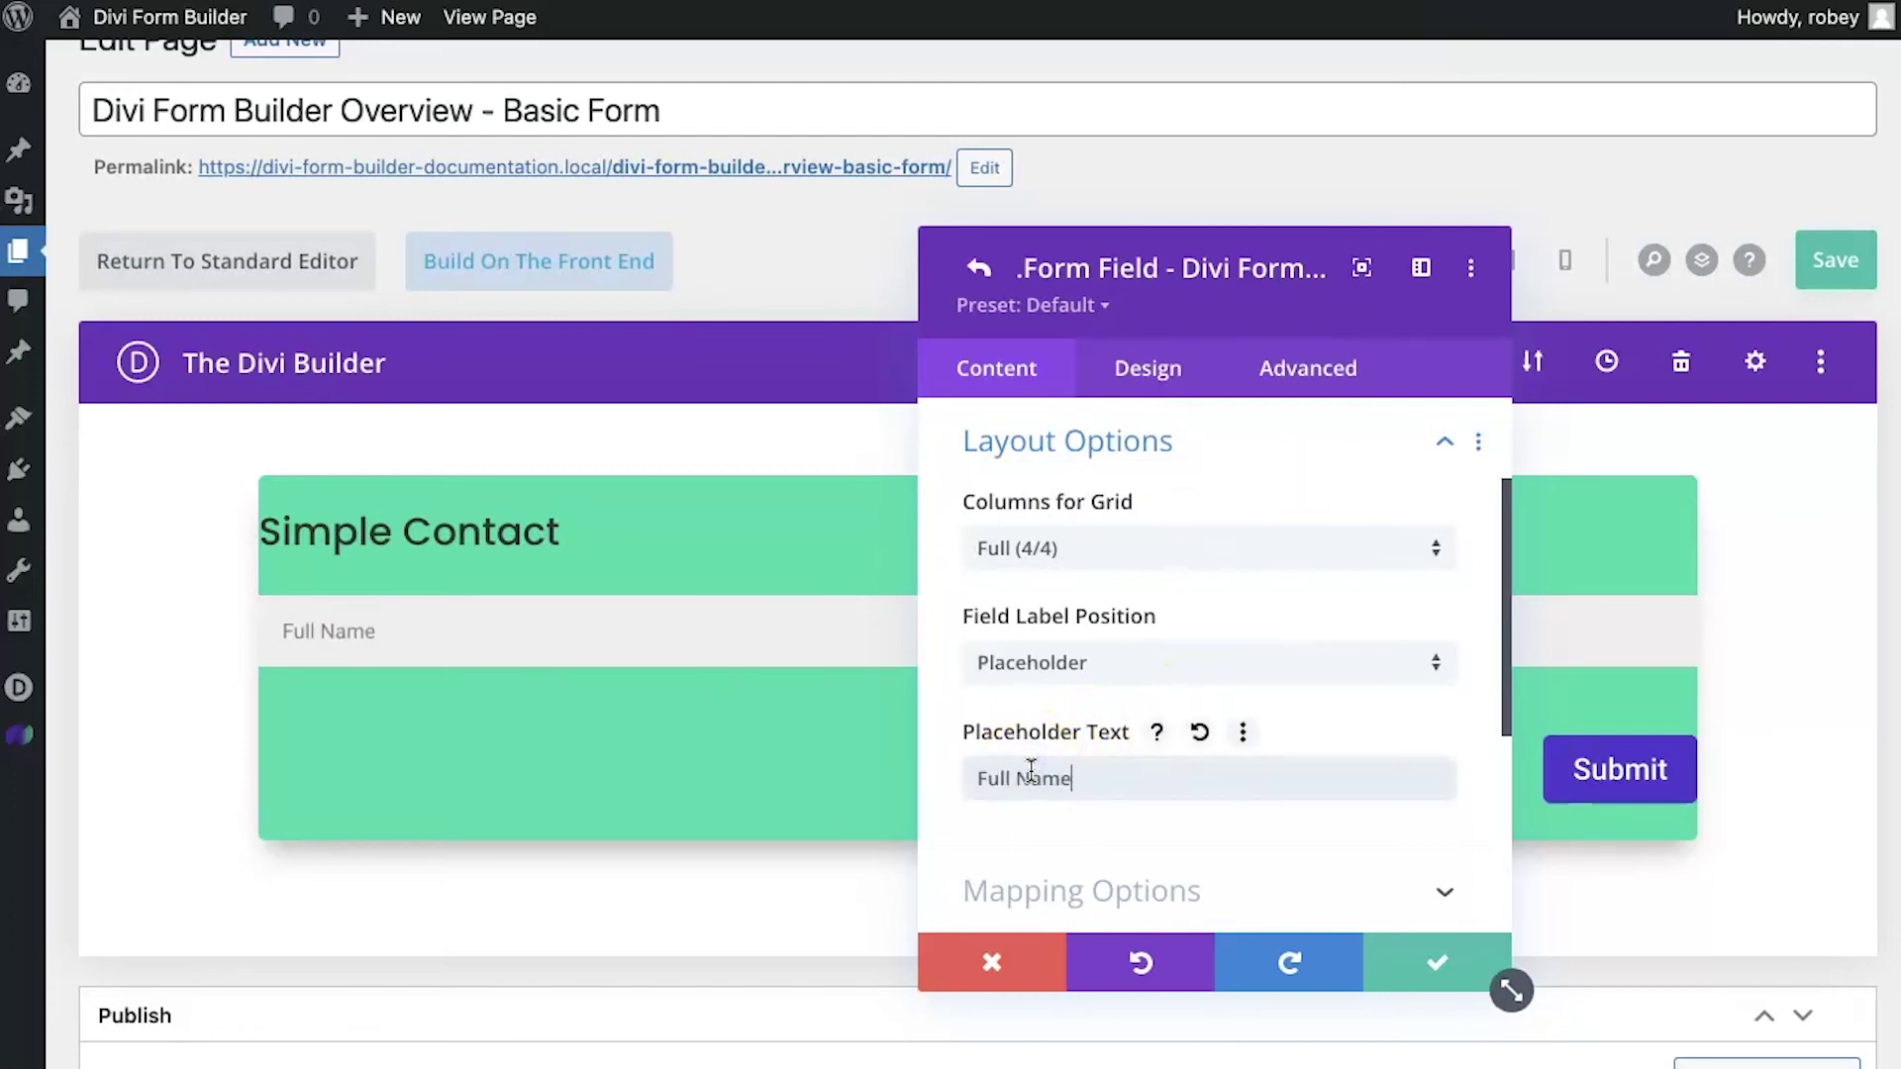
scroll(1113, 634, down, 3)
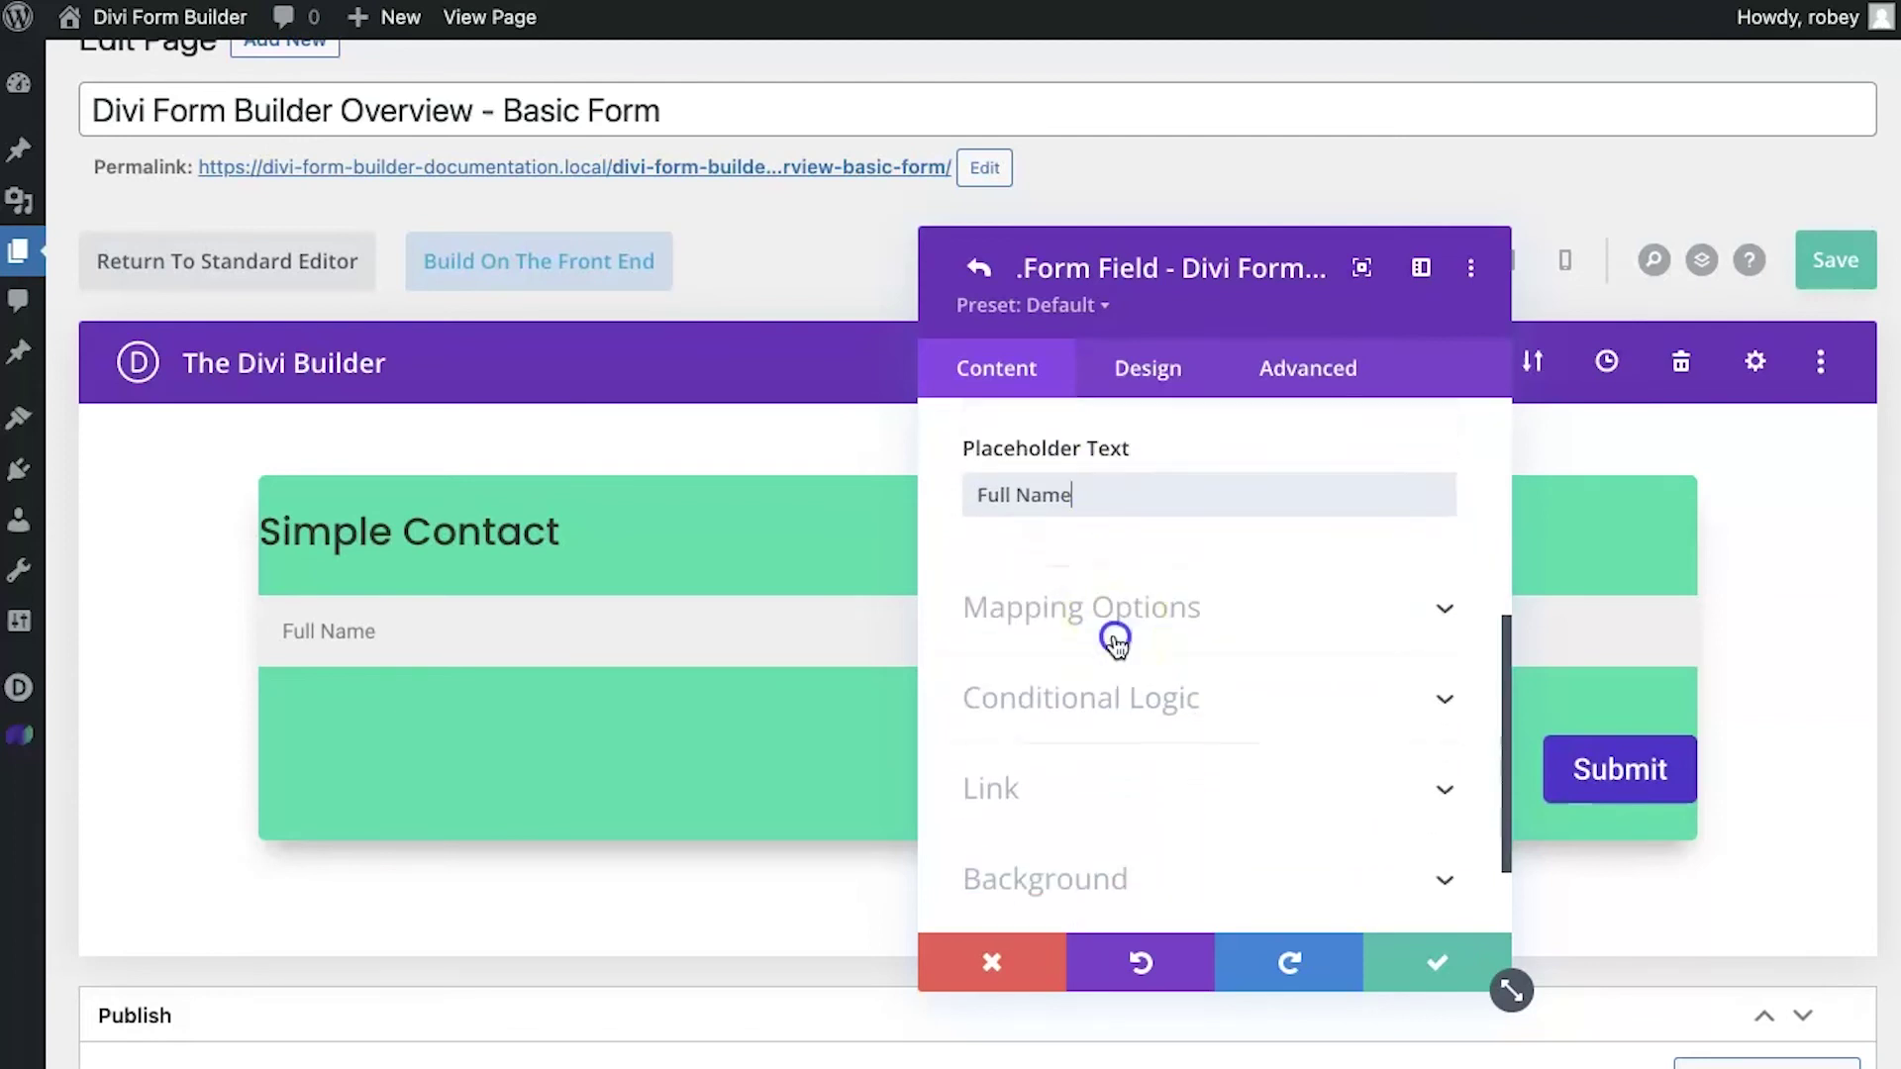
click(1111, 637)
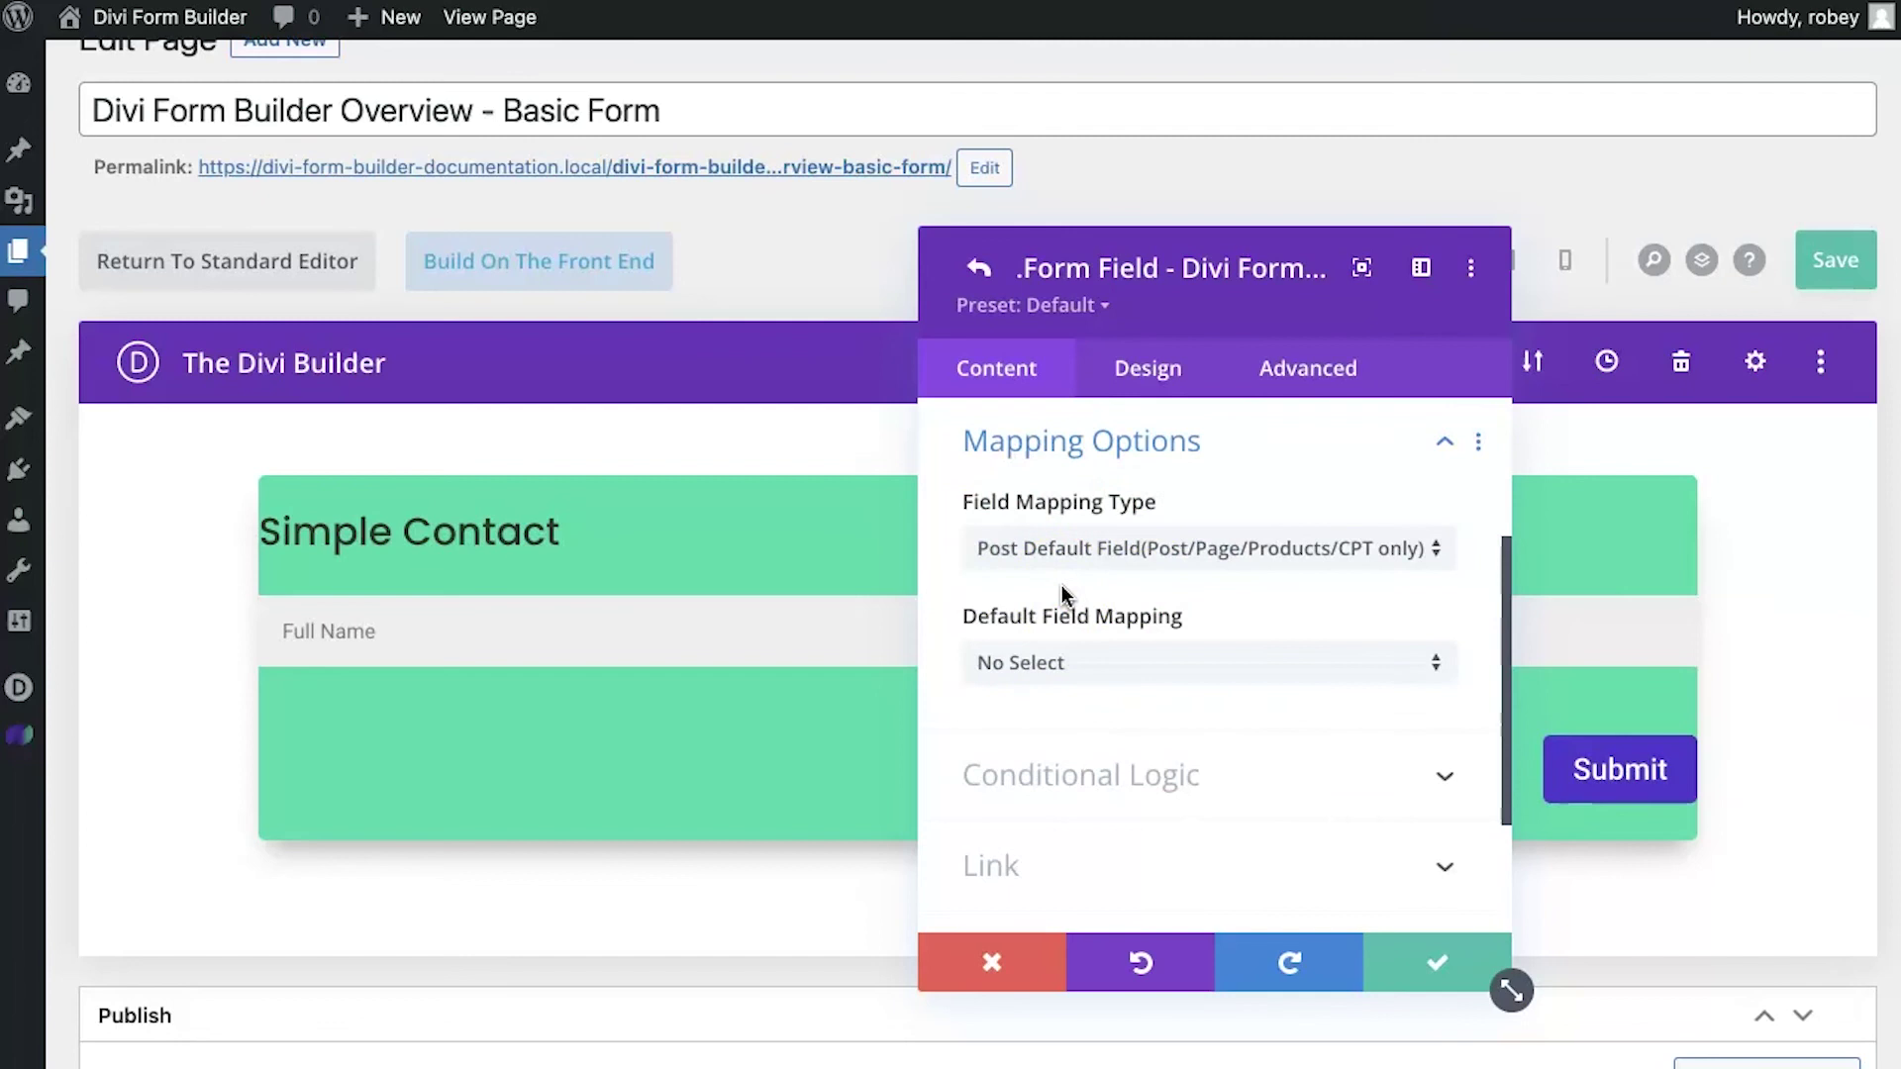
click(1079, 556)
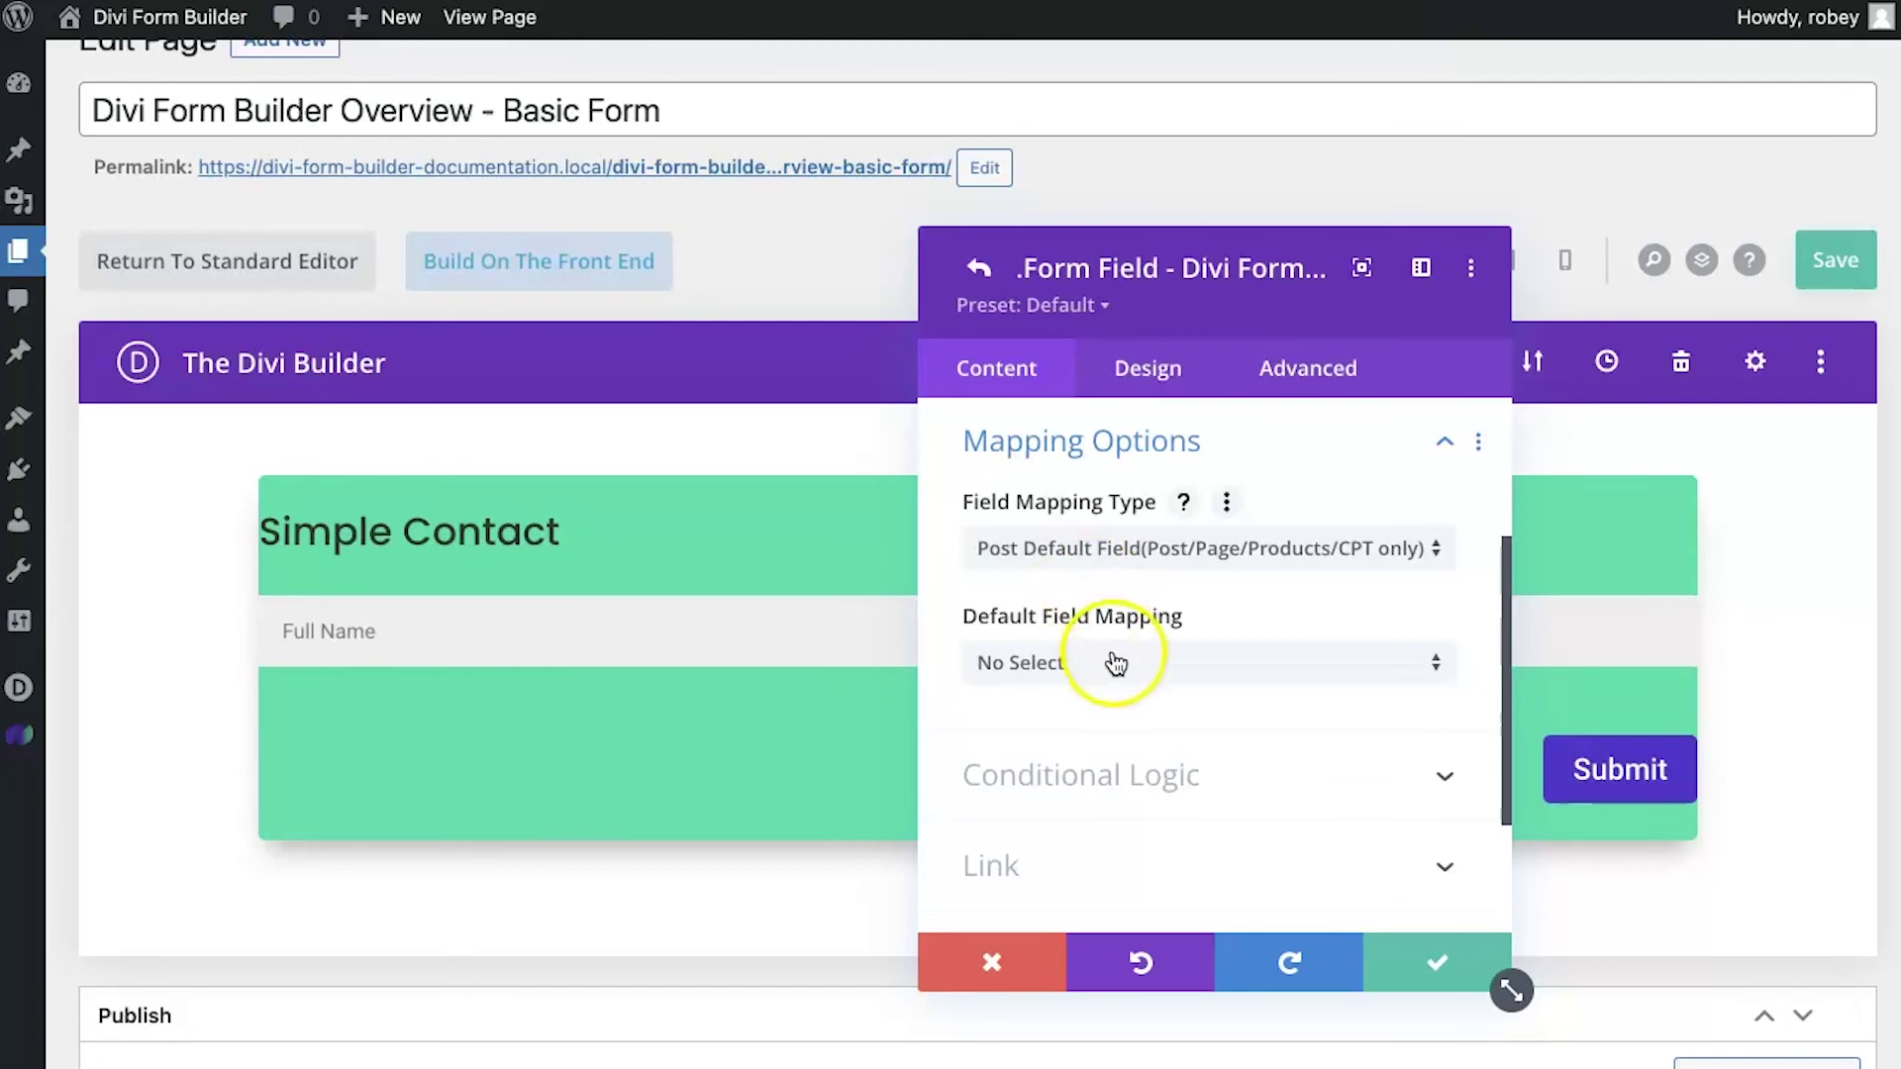
scroll(1111, 654, down, 3)
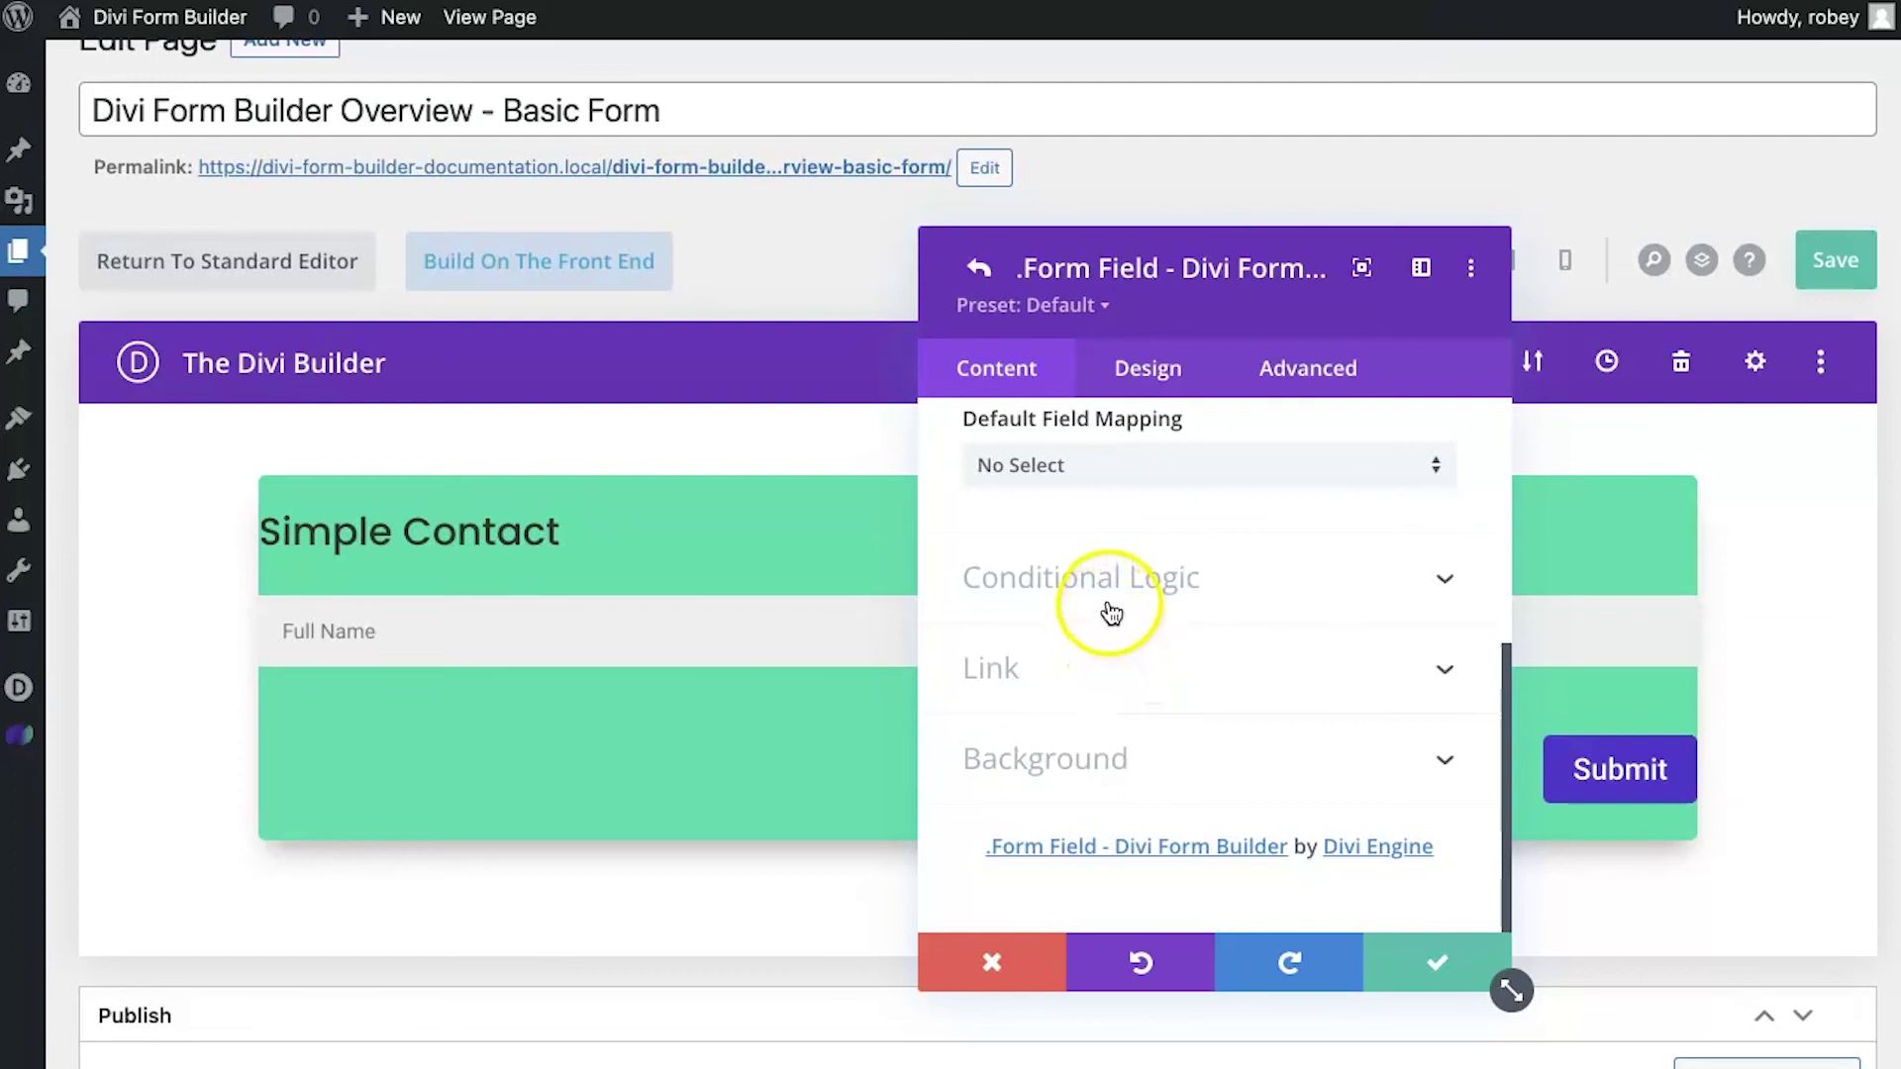
click(1111, 616)
click(1018, 555)
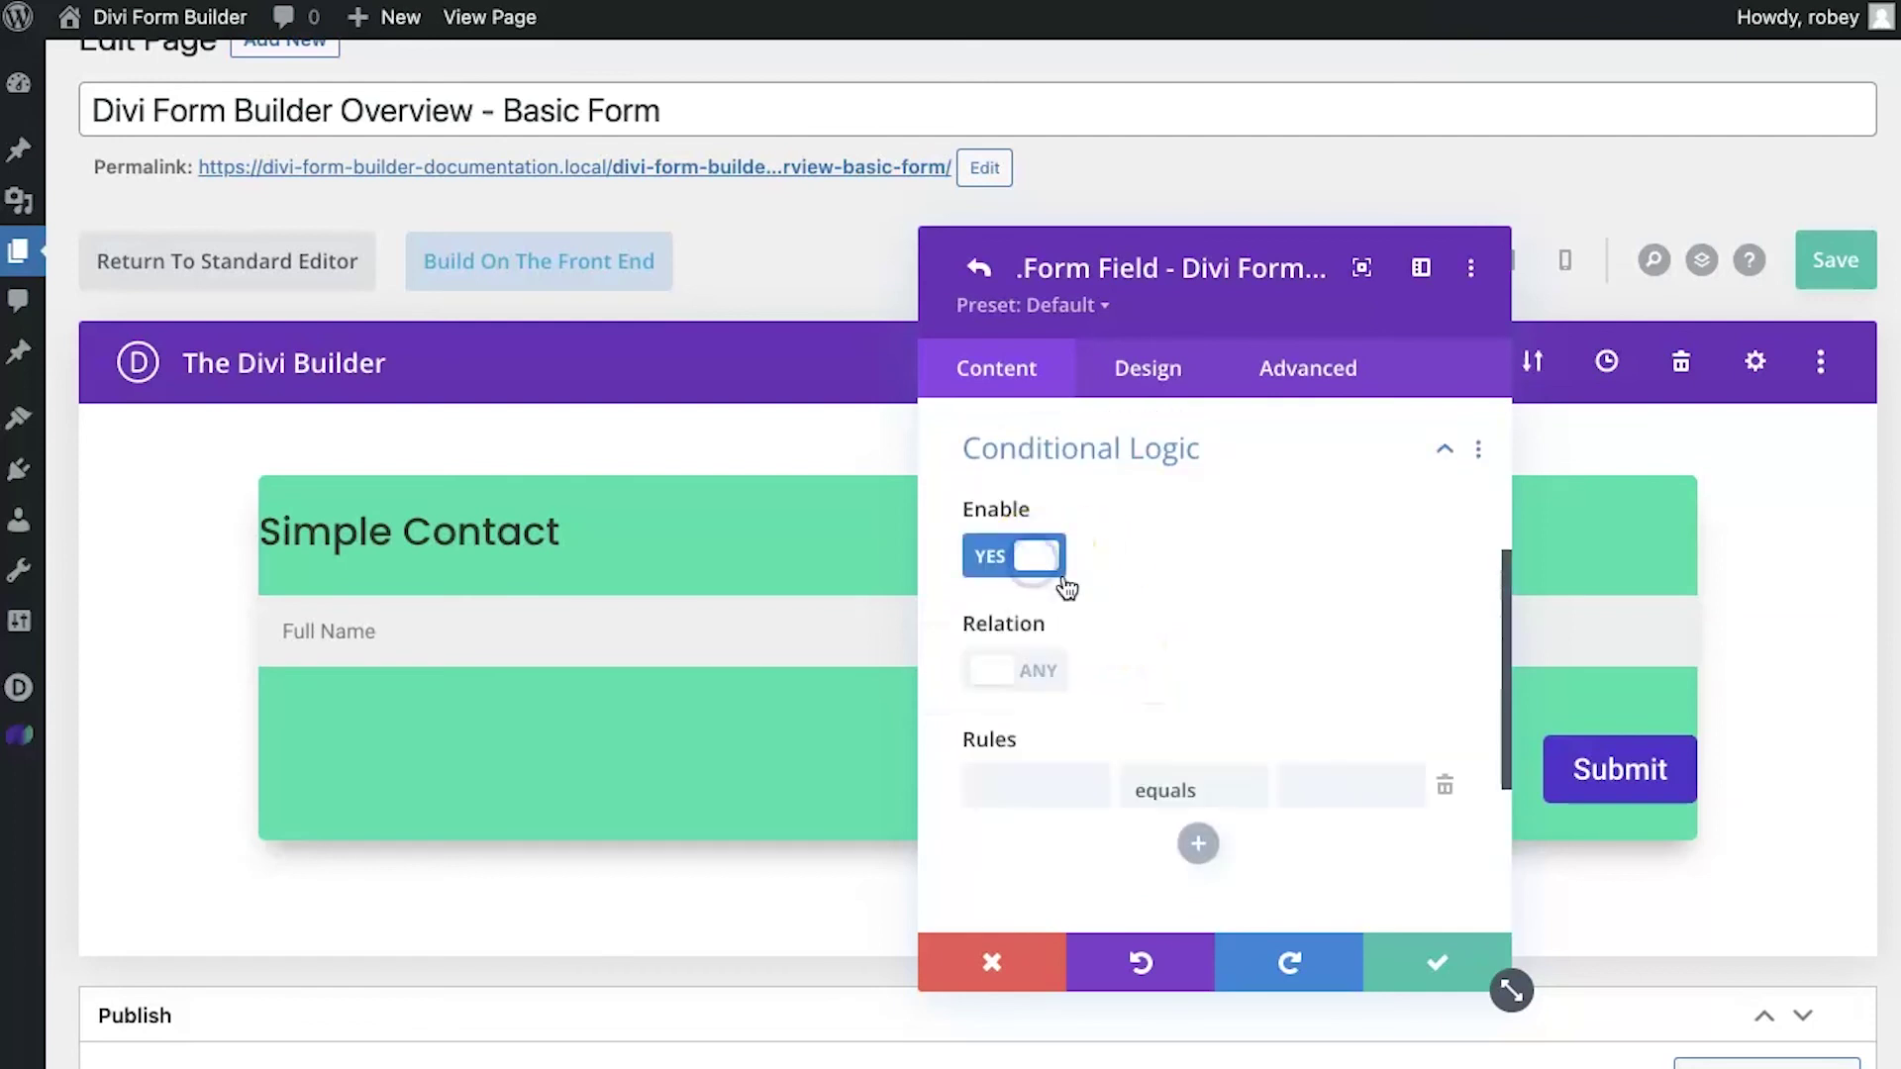
scroll(1133, 639, down, 2)
scroll(1169, 648, up, 1)
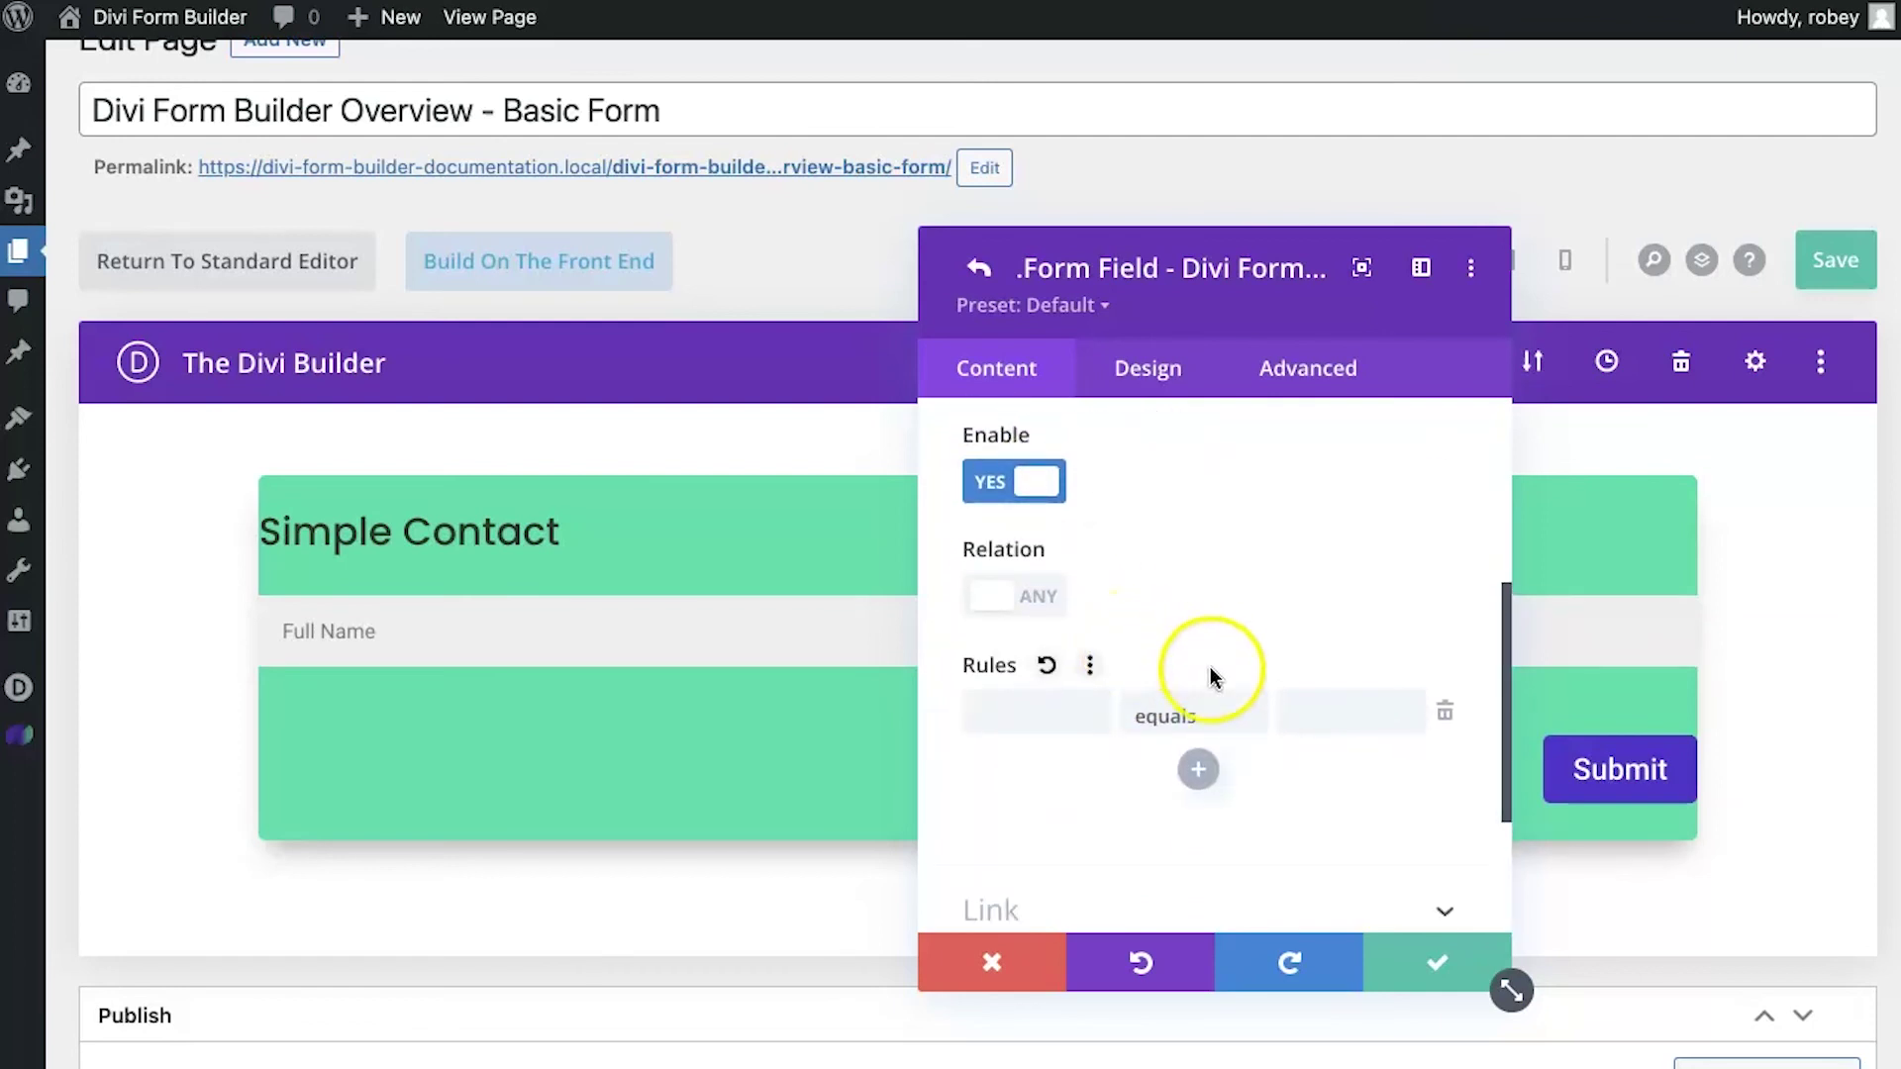
scroll(1244, 612, up, 1)
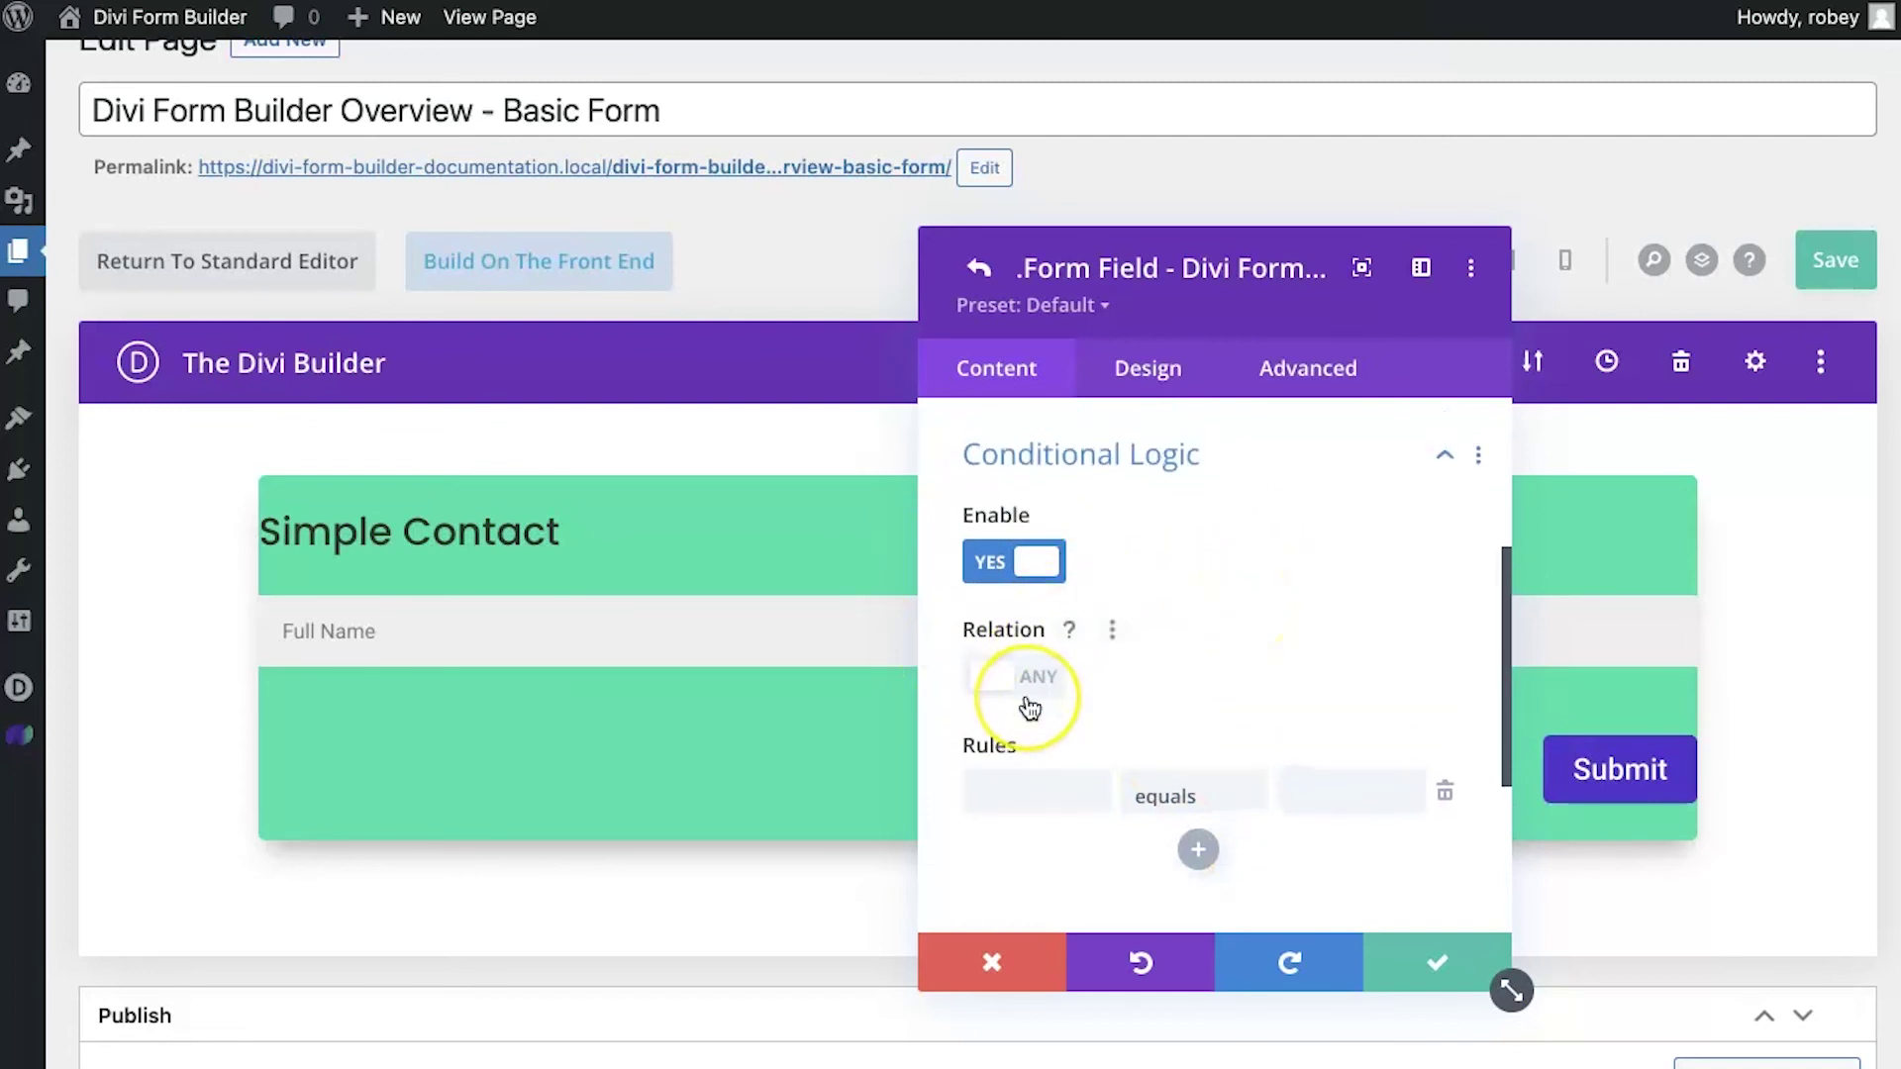
click(1020, 562)
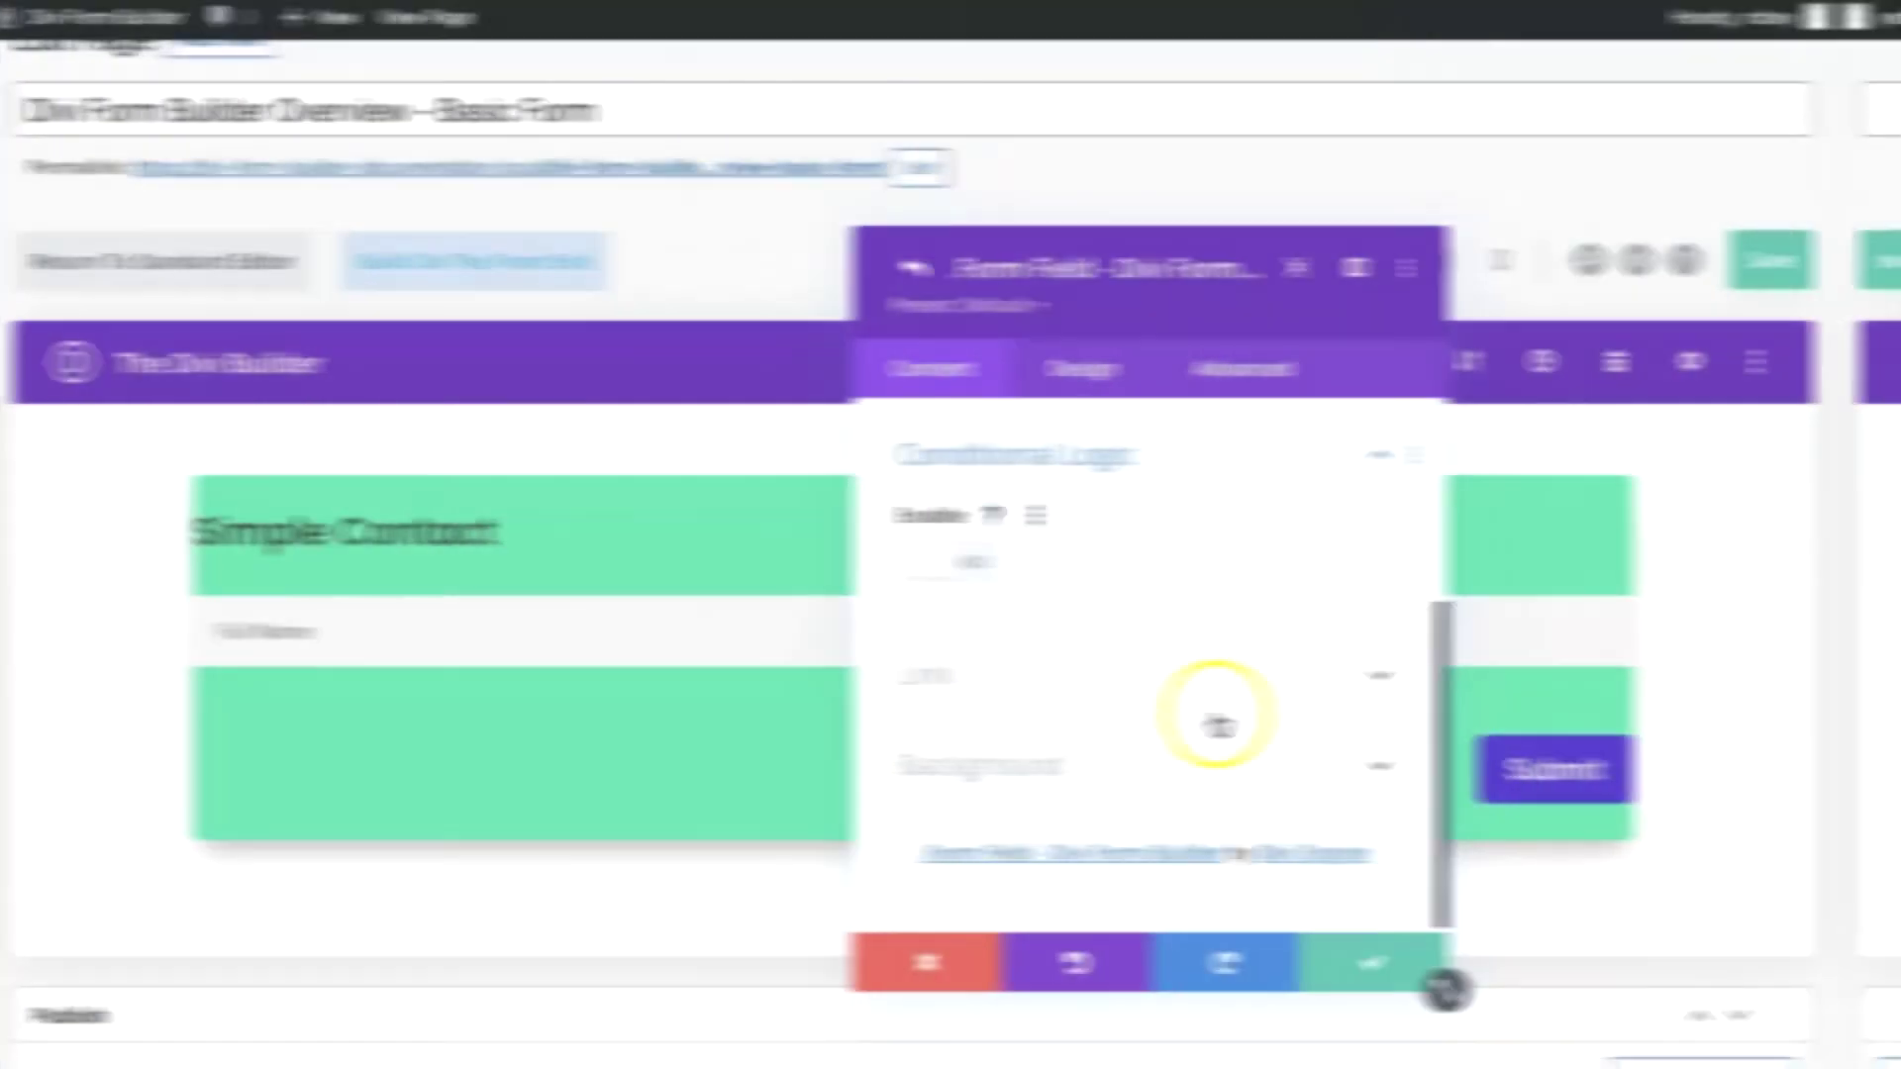
Step: Save the page, then submit the live form with a name and captcha answer 9
click(1354, 961)
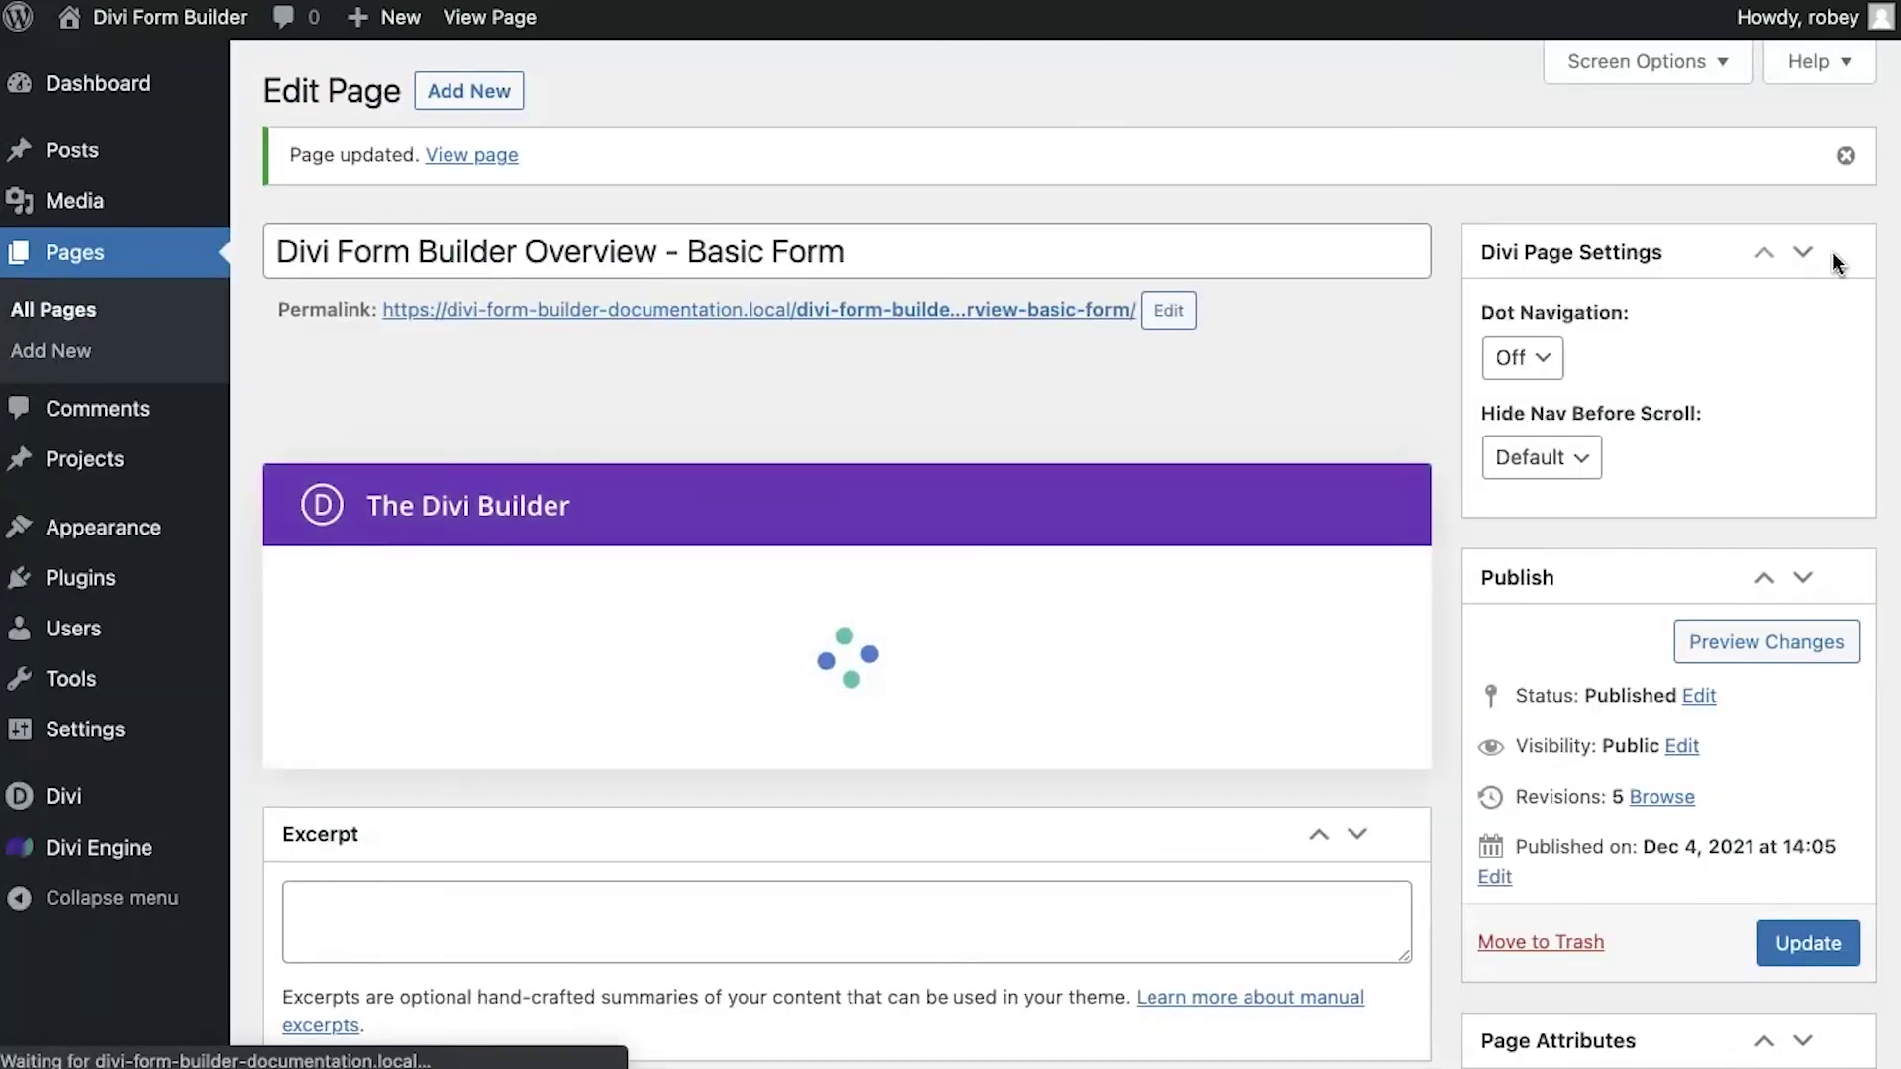
click(456, 156)
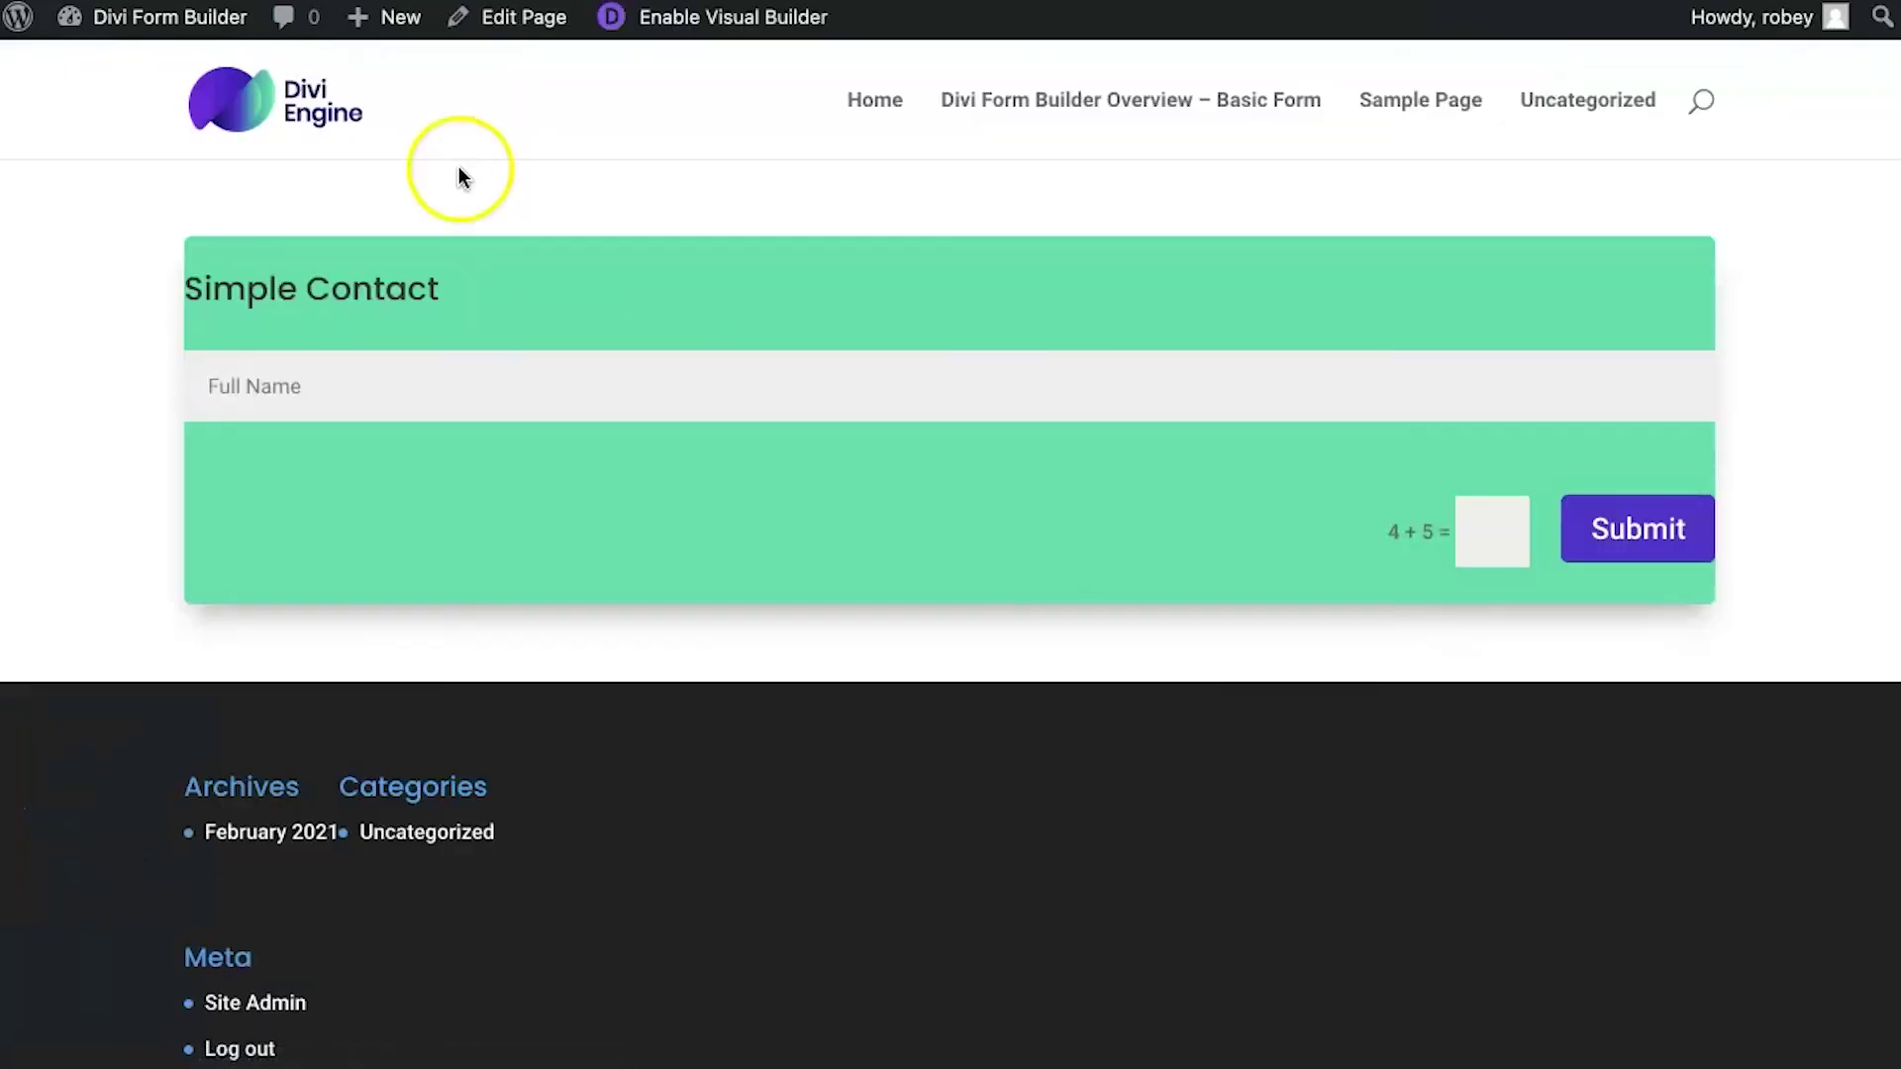
click(1044, 373)
text(Robey Joyce)
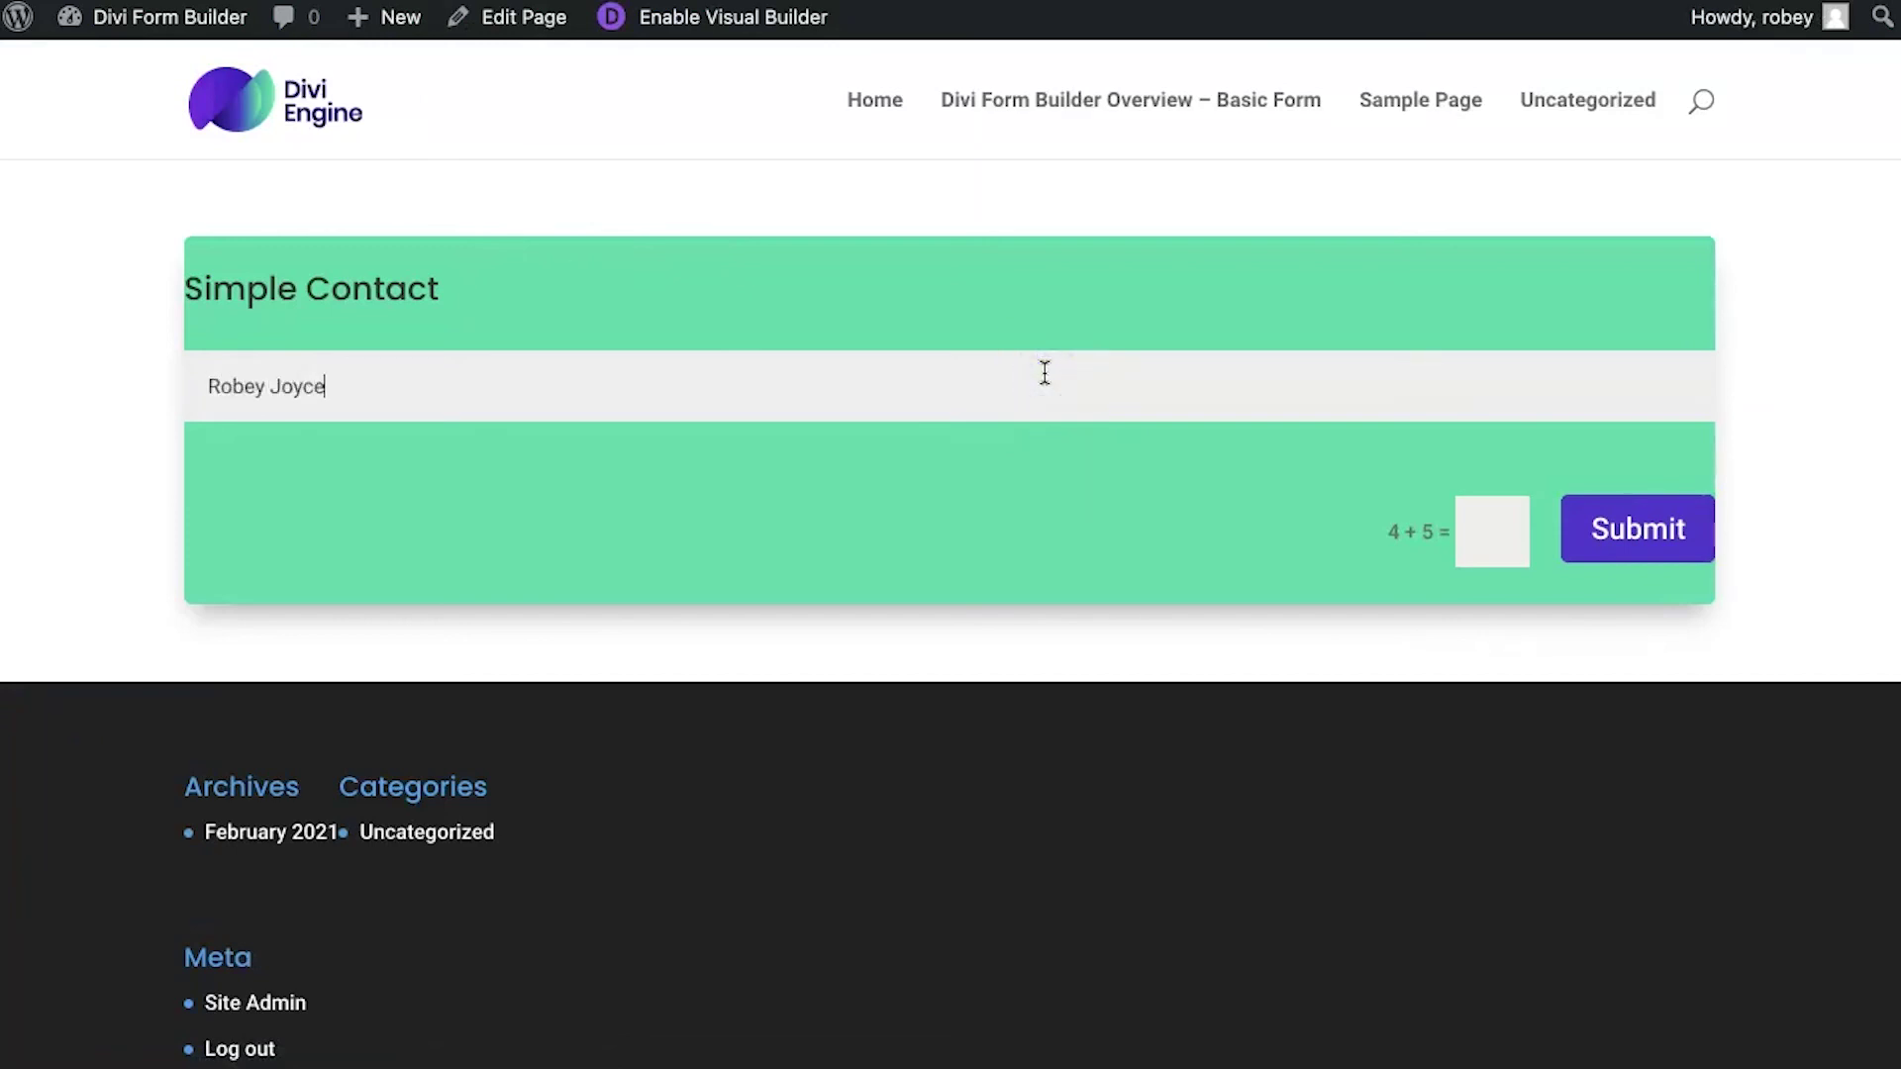
click(1516, 557)
text(9)
click(1591, 543)
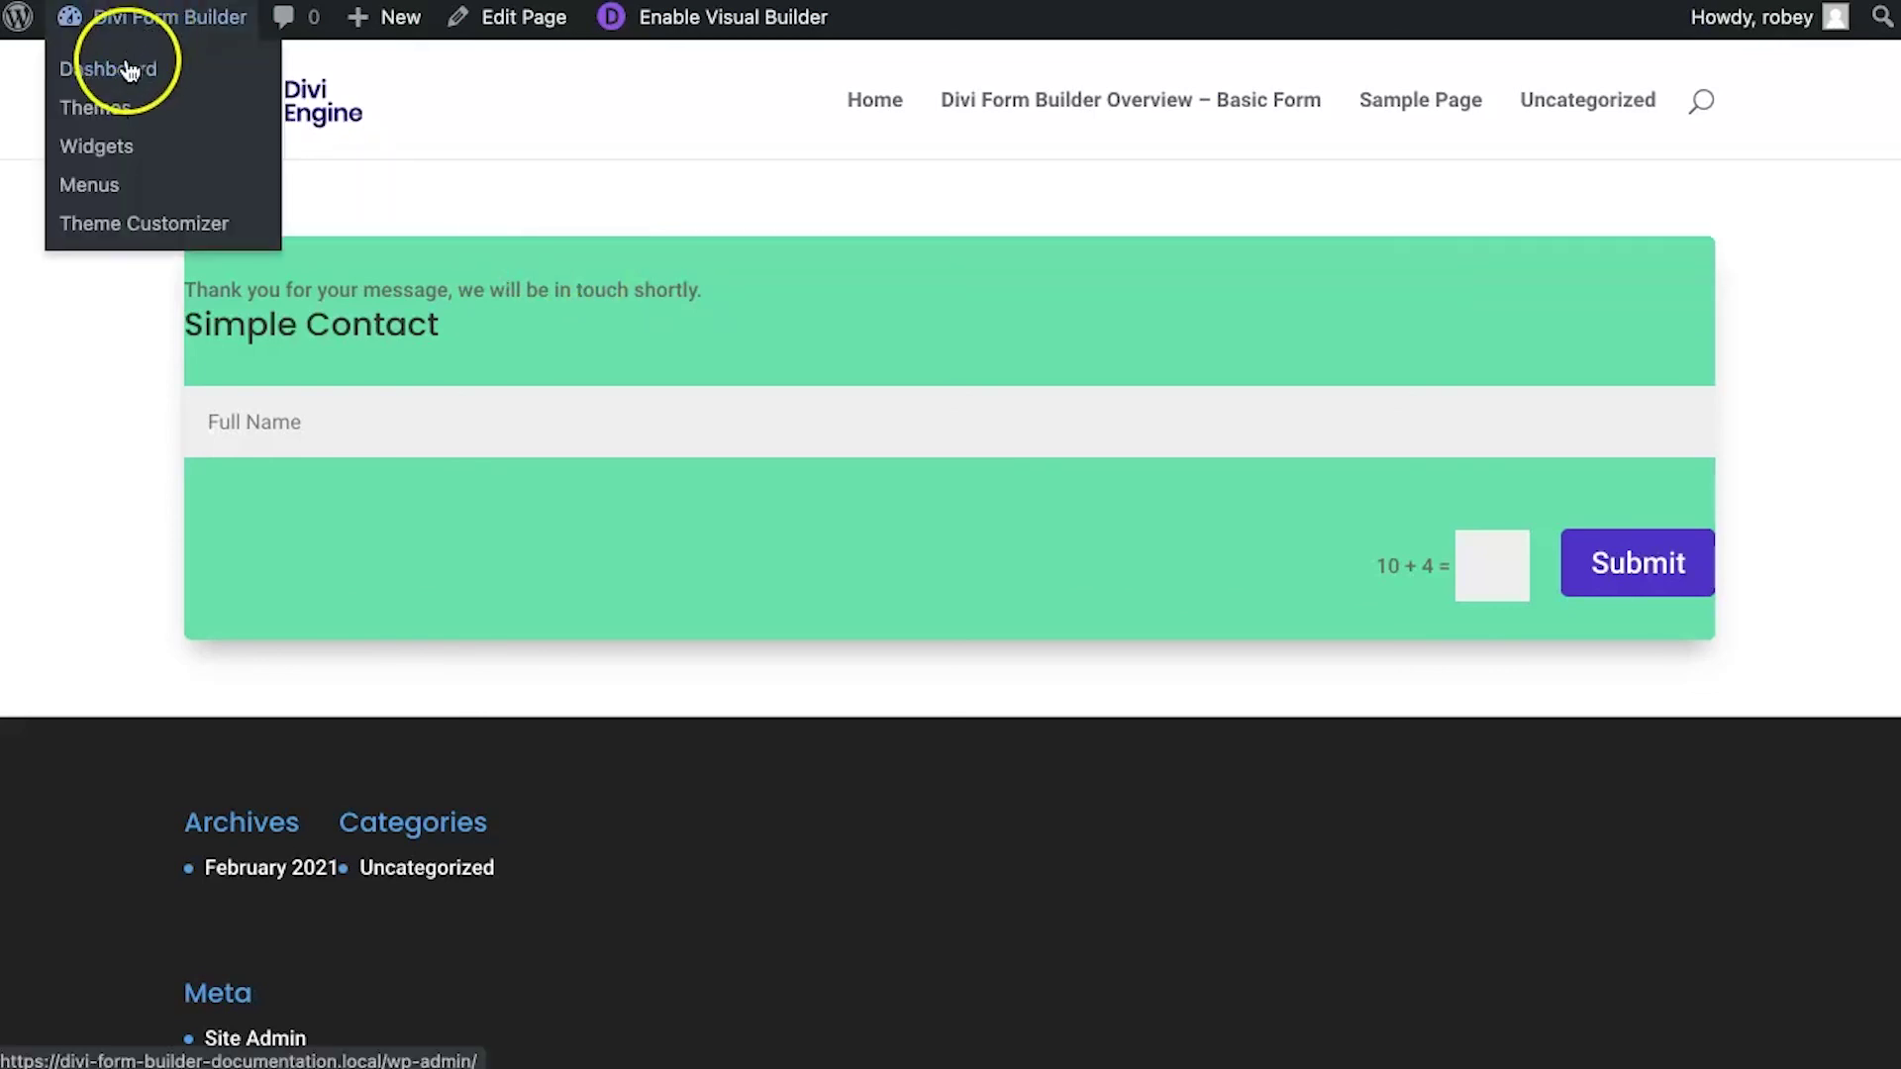
click(127, 70)
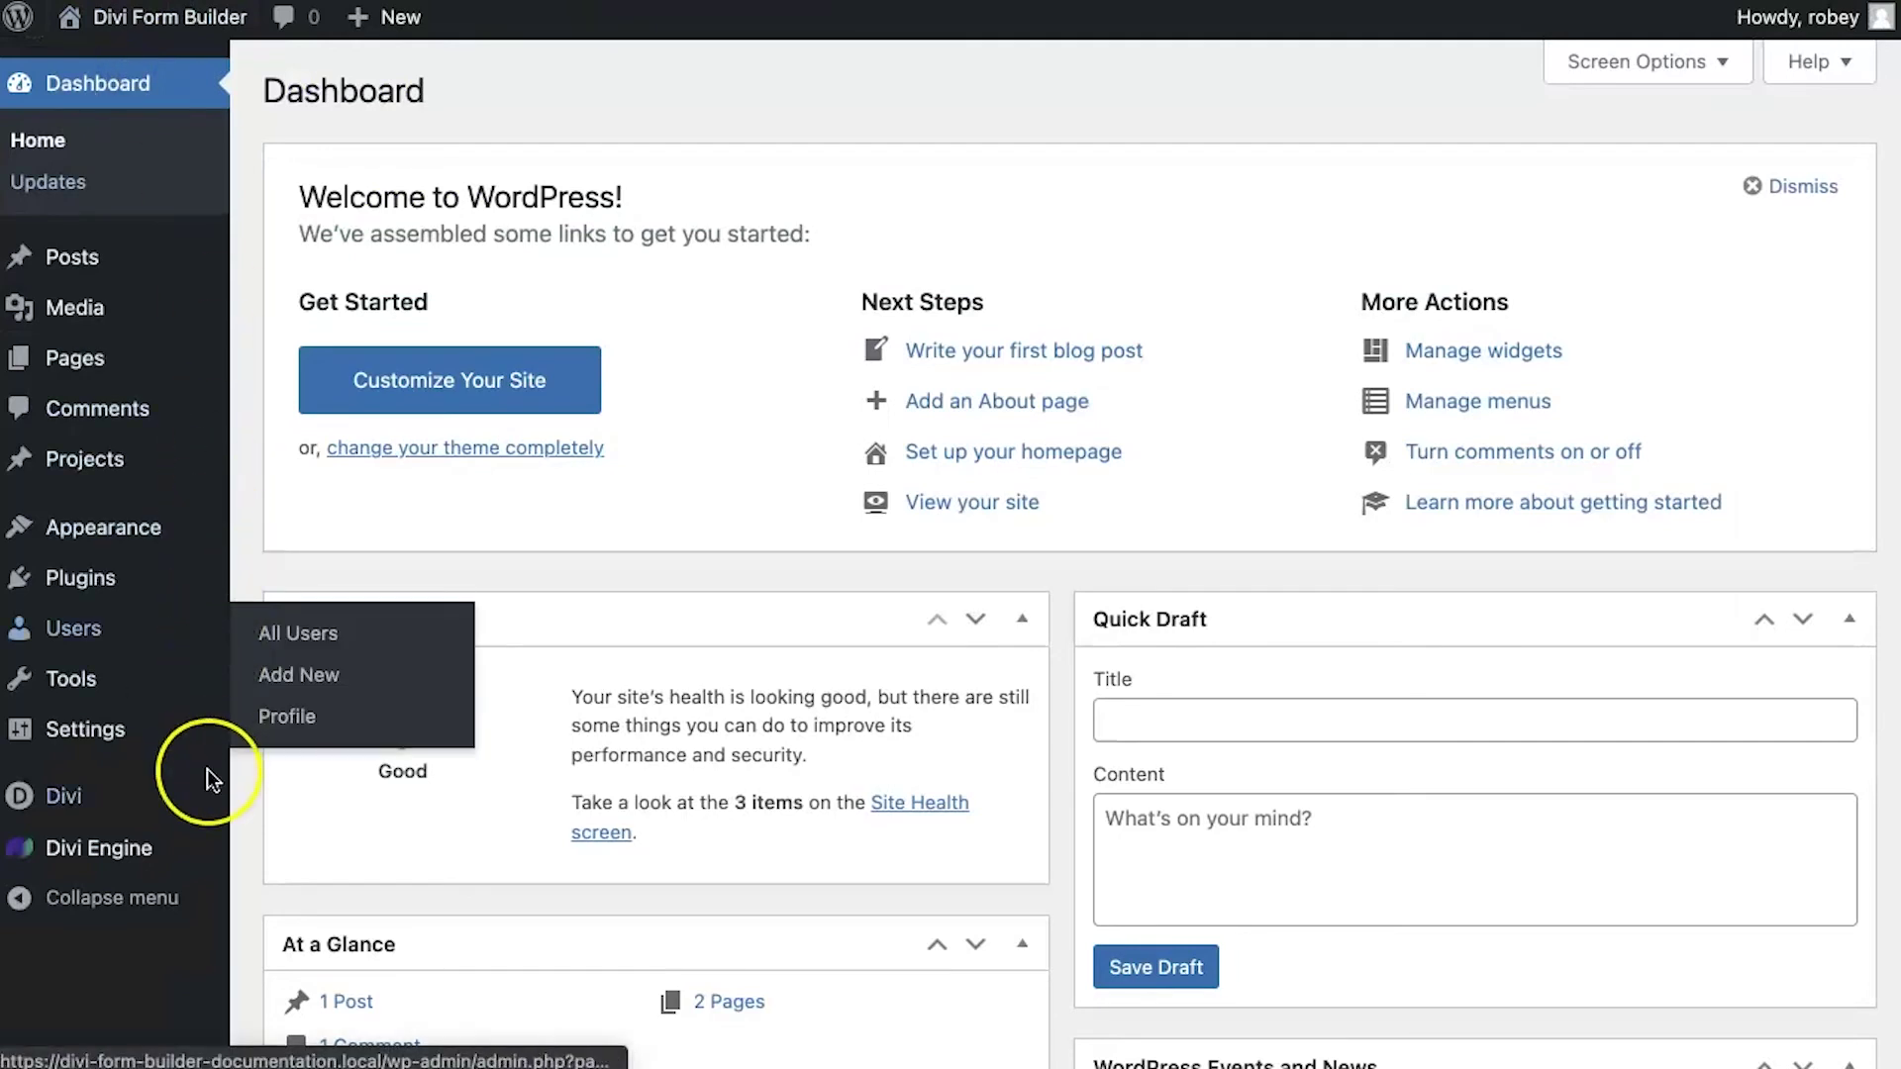
mouse_move(126, 847)
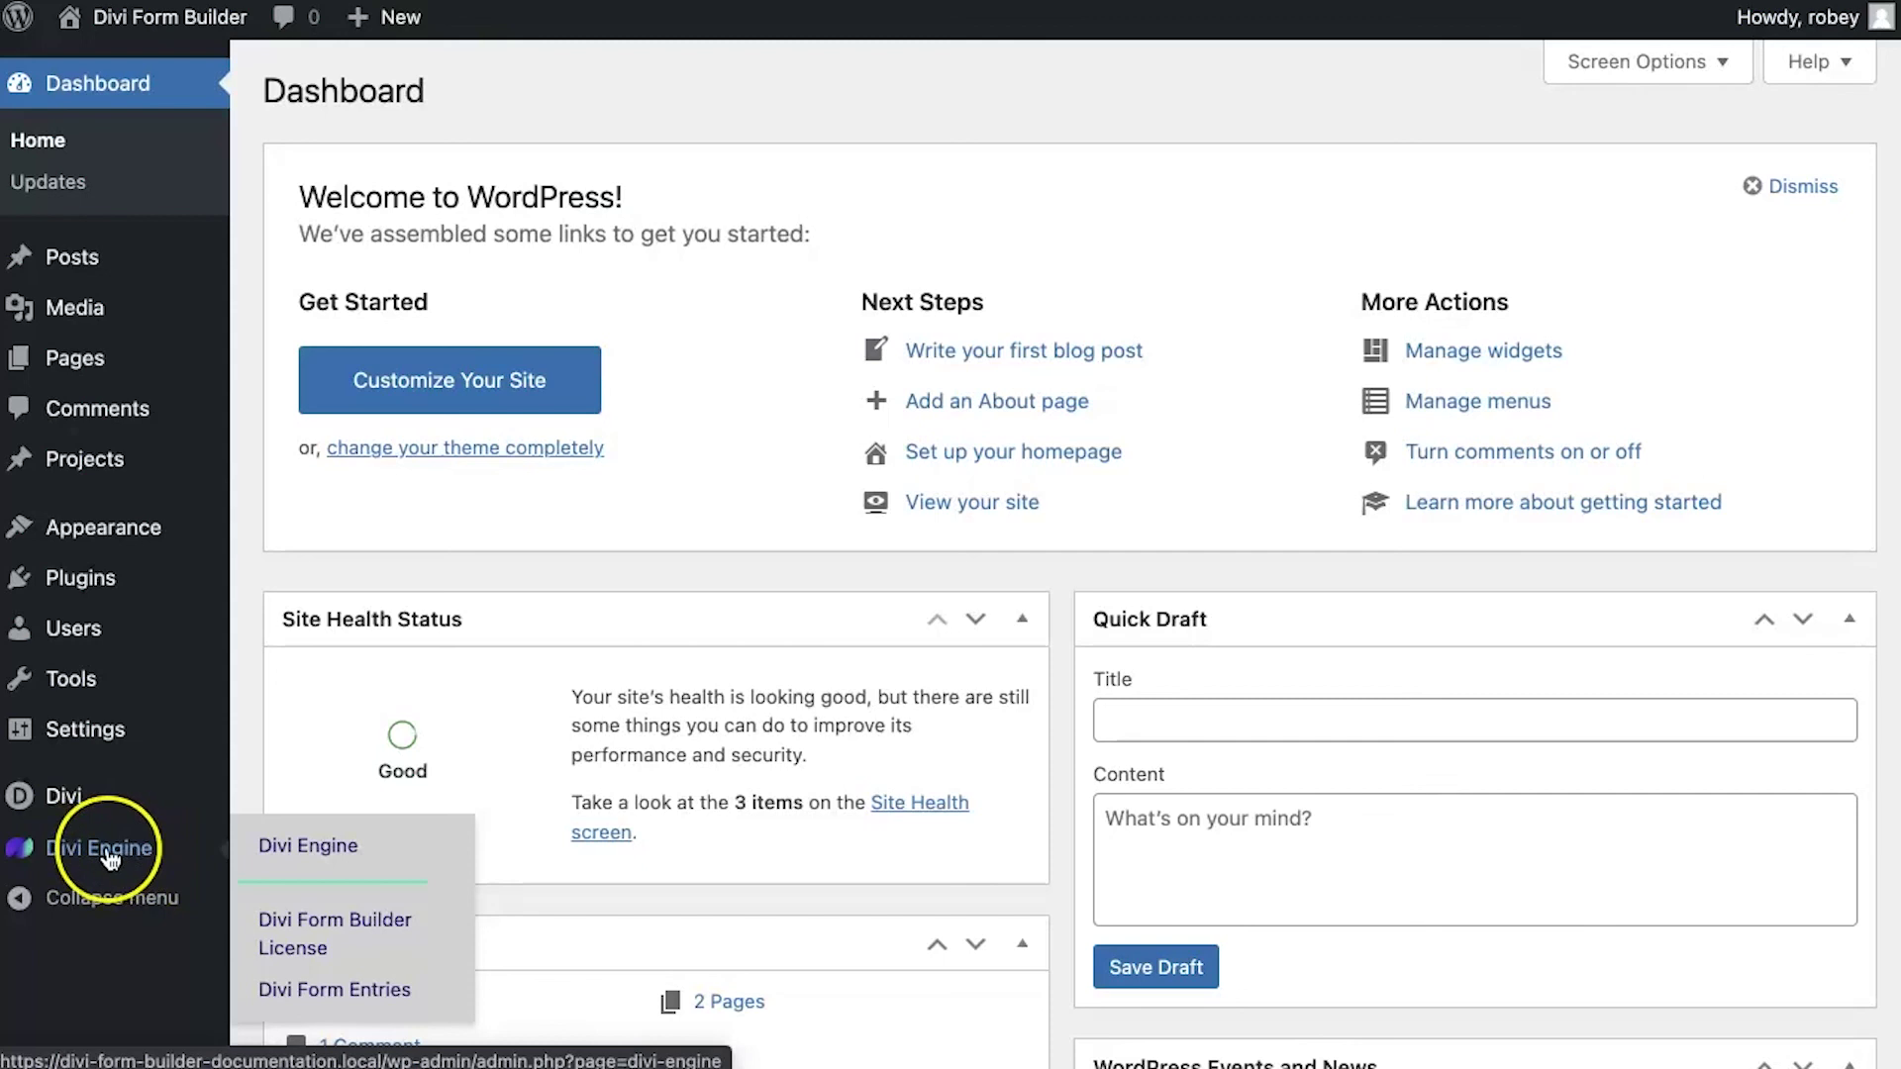
click(340, 985)
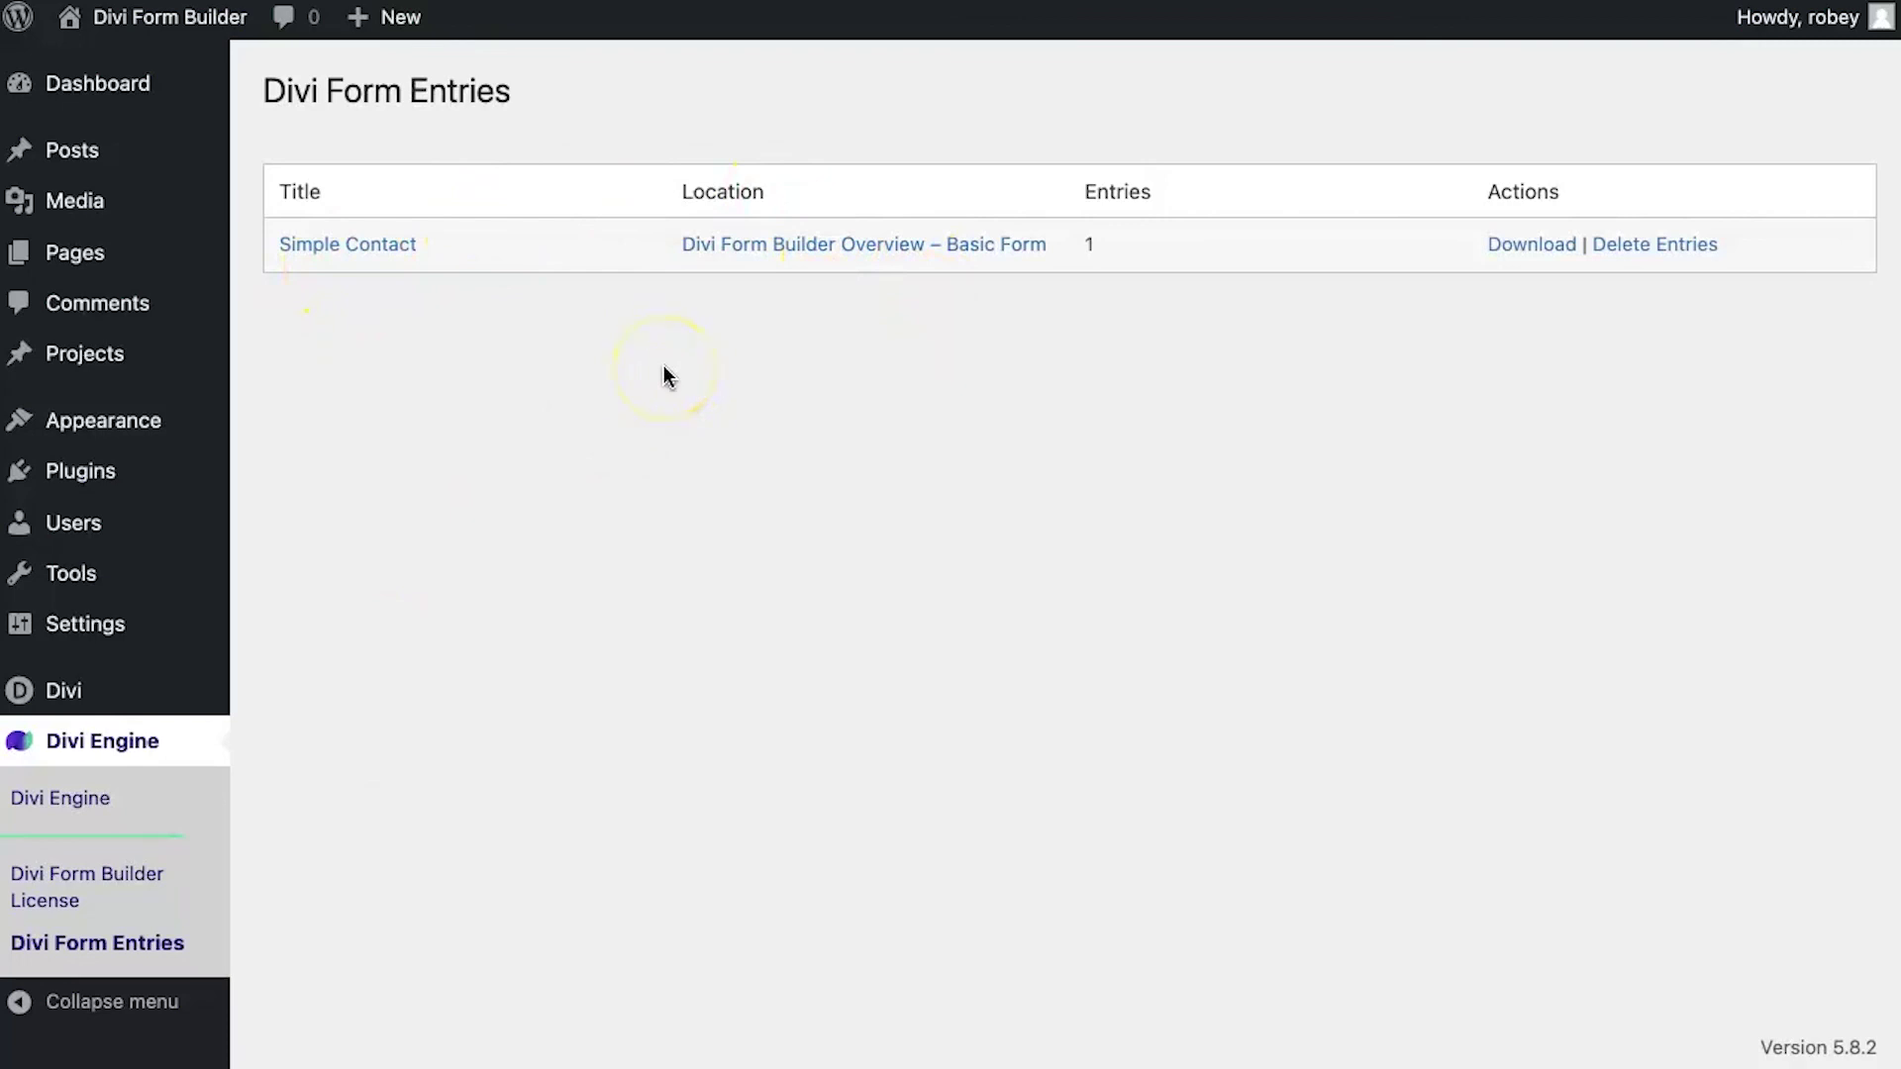
click(771, 254)
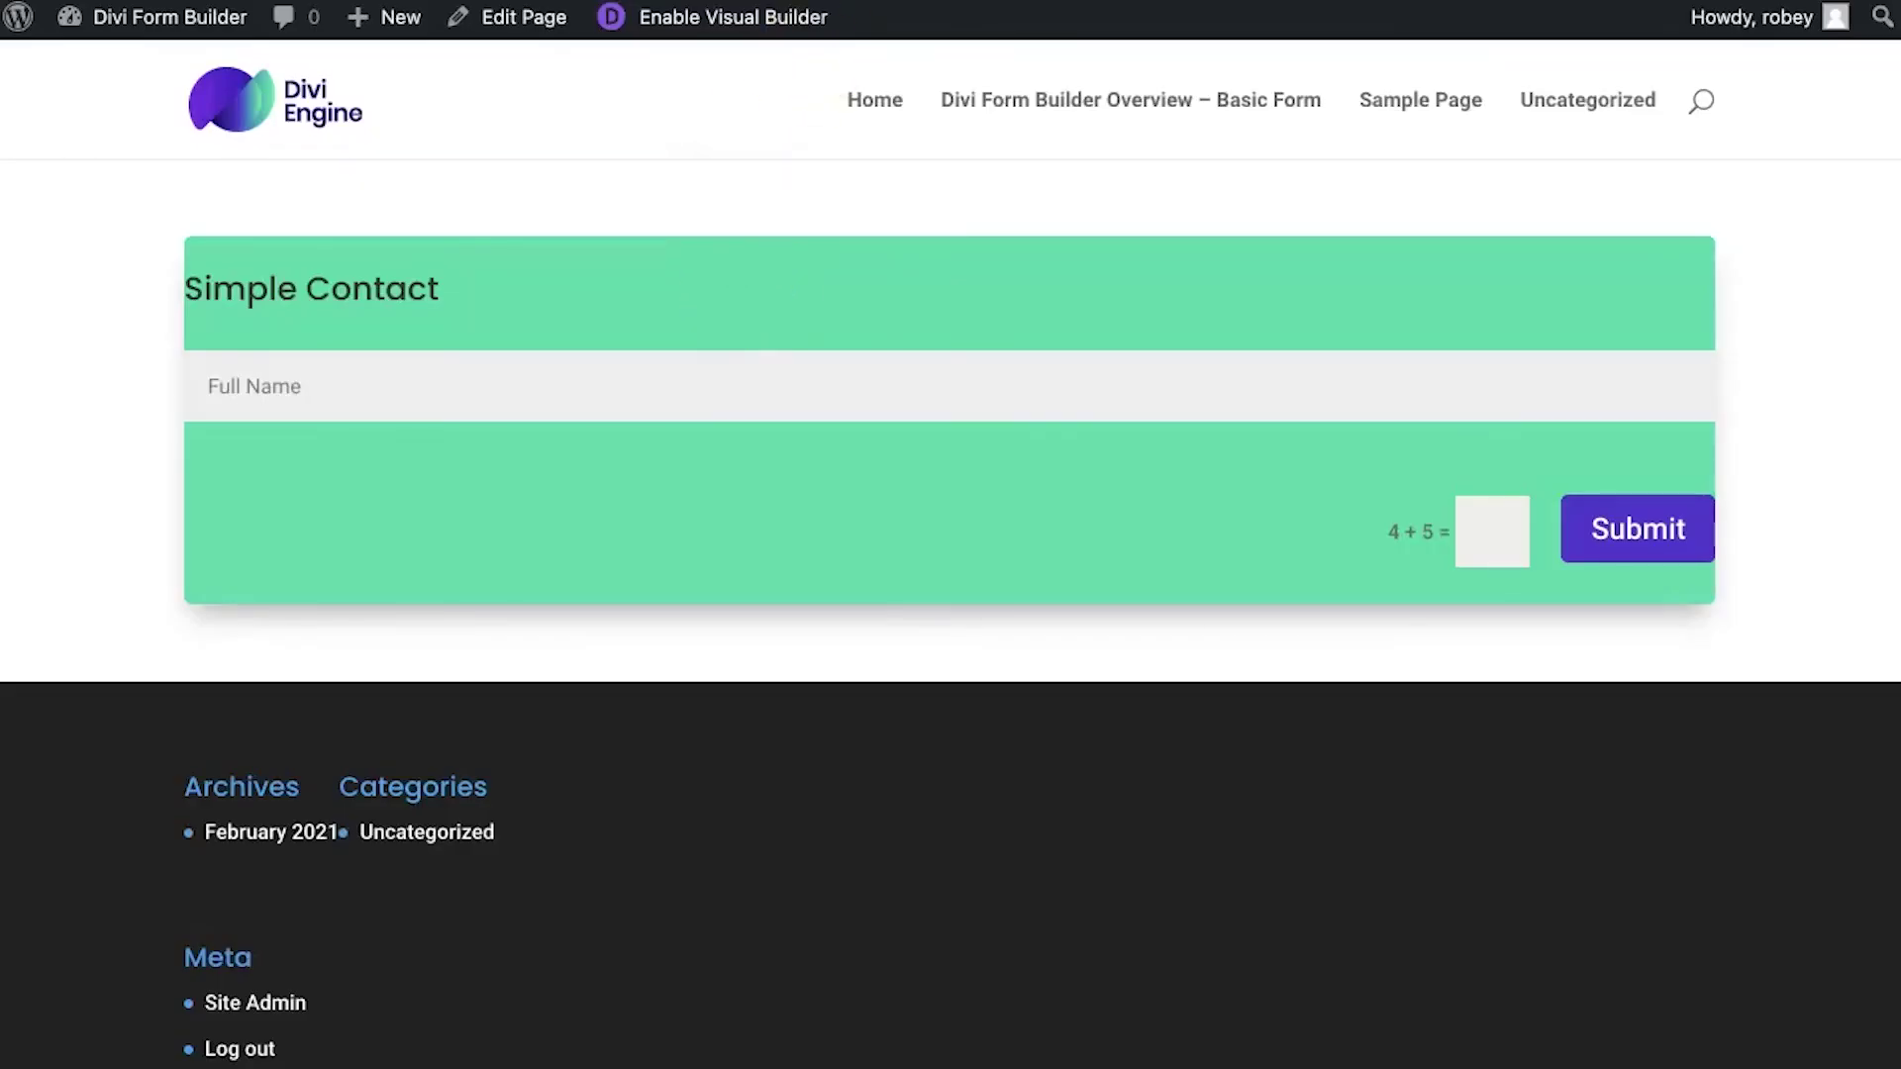
key(alt+Left)
click(388, 245)
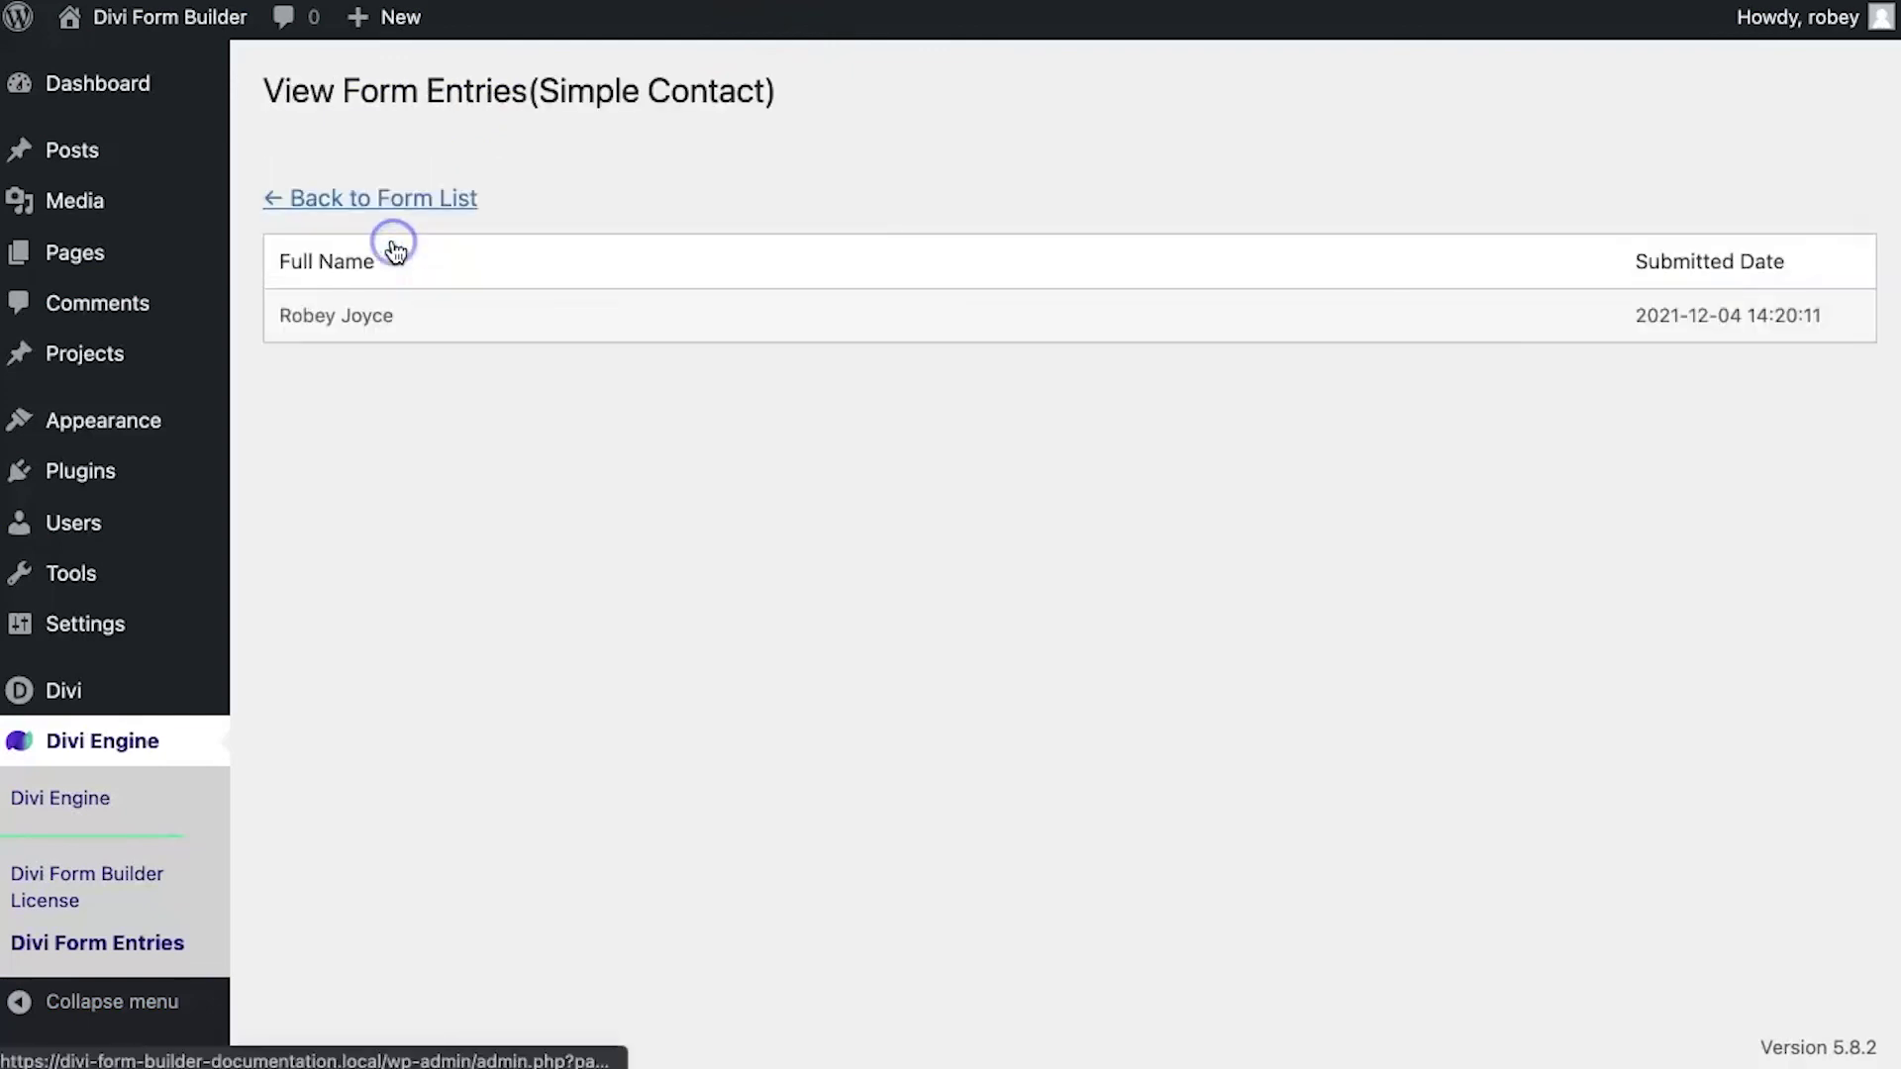